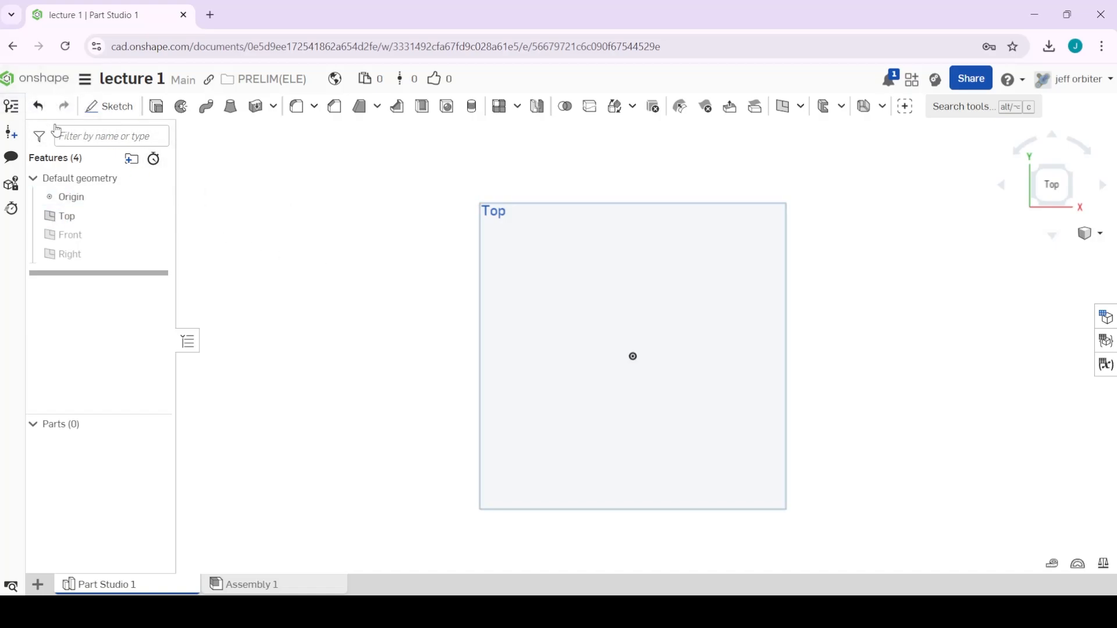
# Start a sketch on the Top plane and draw a corner rectangle about 18 by 33 mm in the plane's upper-left area.
pyautogui.click(109, 105)
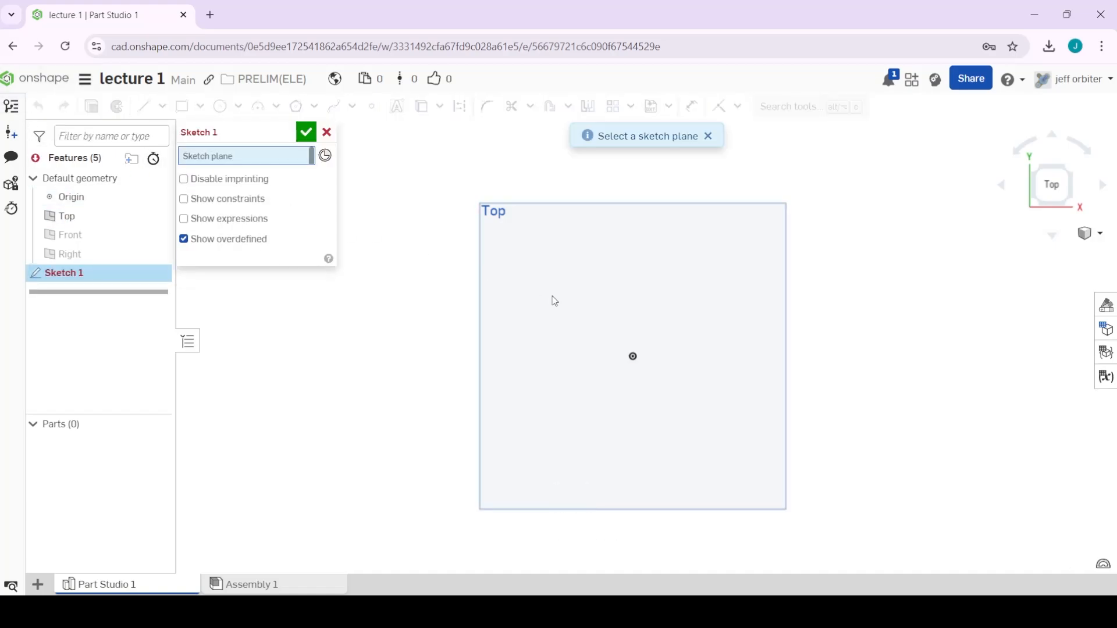
pyautogui.click(554, 300)
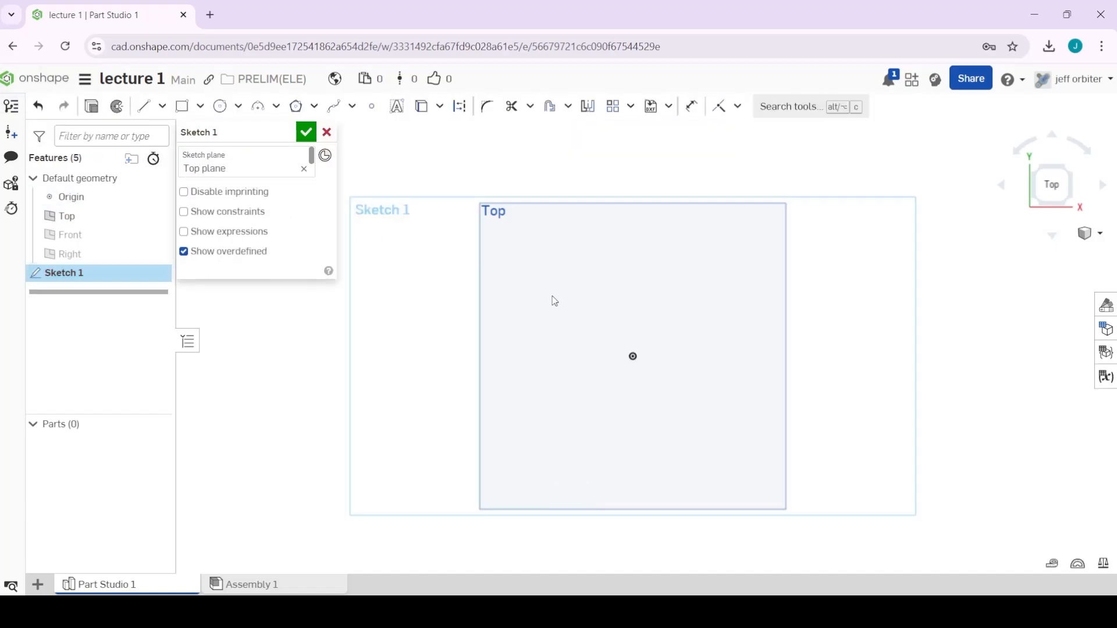
pyautogui.click(631, 105)
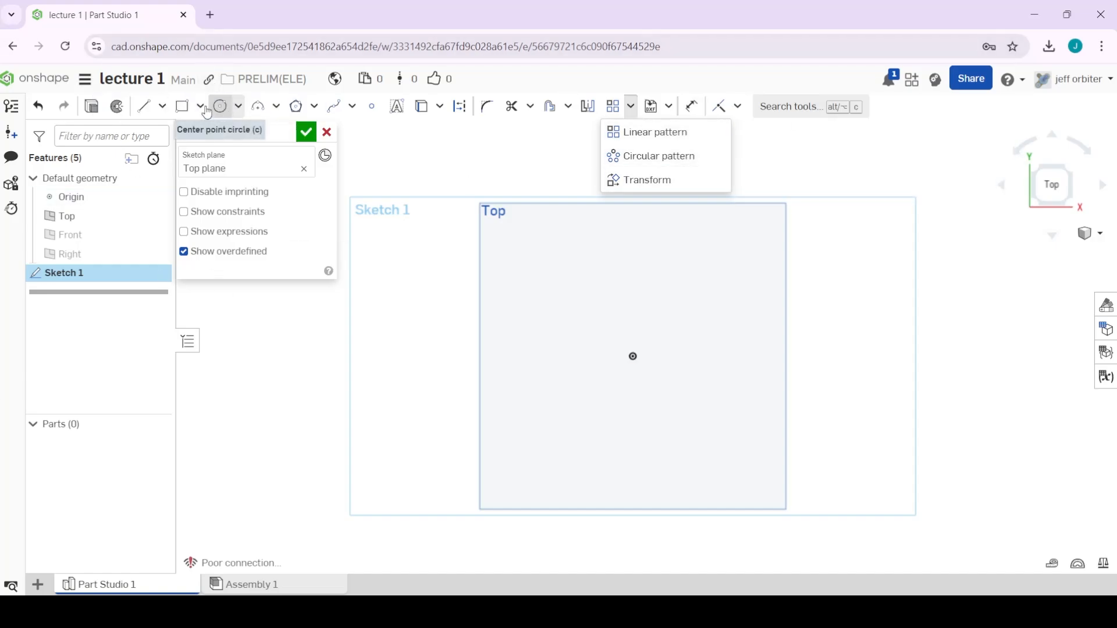
pyautogui.click(182, 106)
pyautogui.click(512, 241)
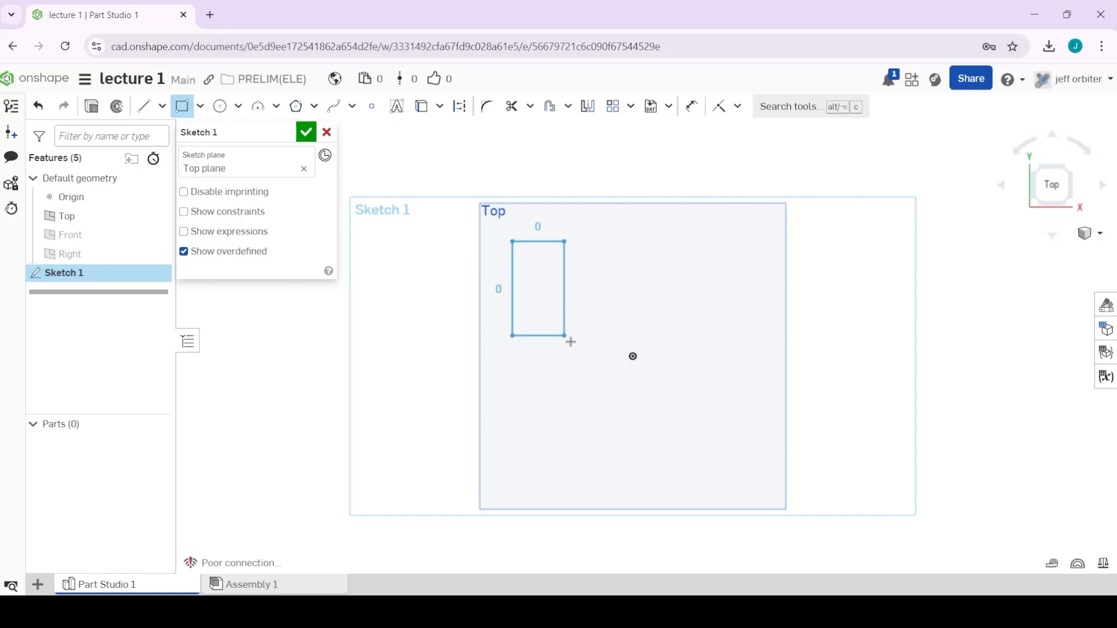
pyautogui.click(549, 309)
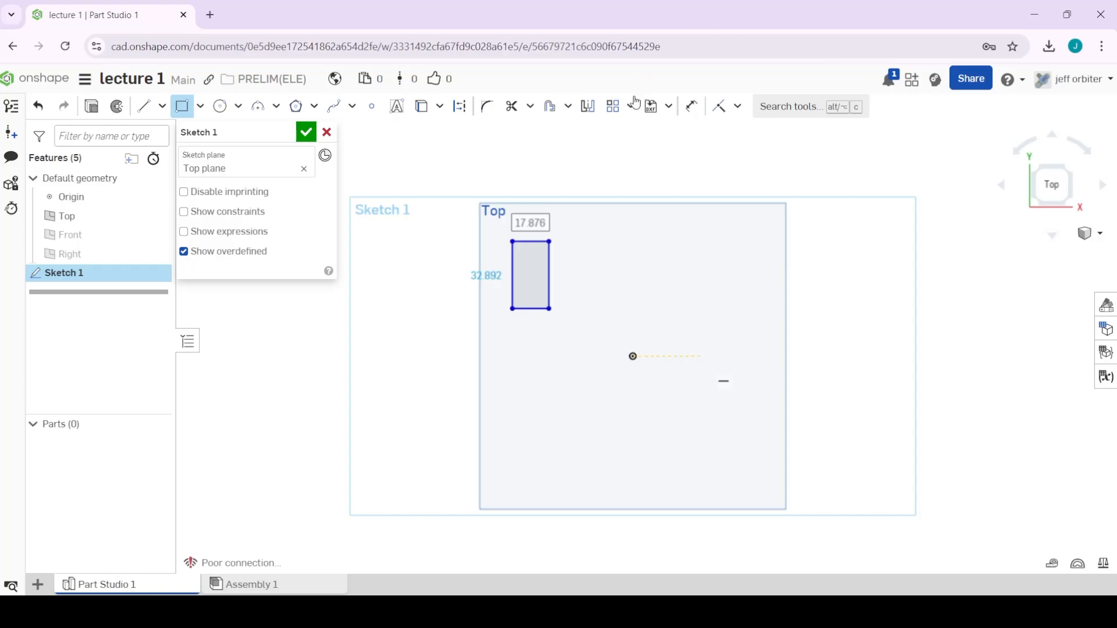
# Start a linear sketch pattern with all four edges of the rectangle as the entities to repeat.
pyautogui.click(614, 120)
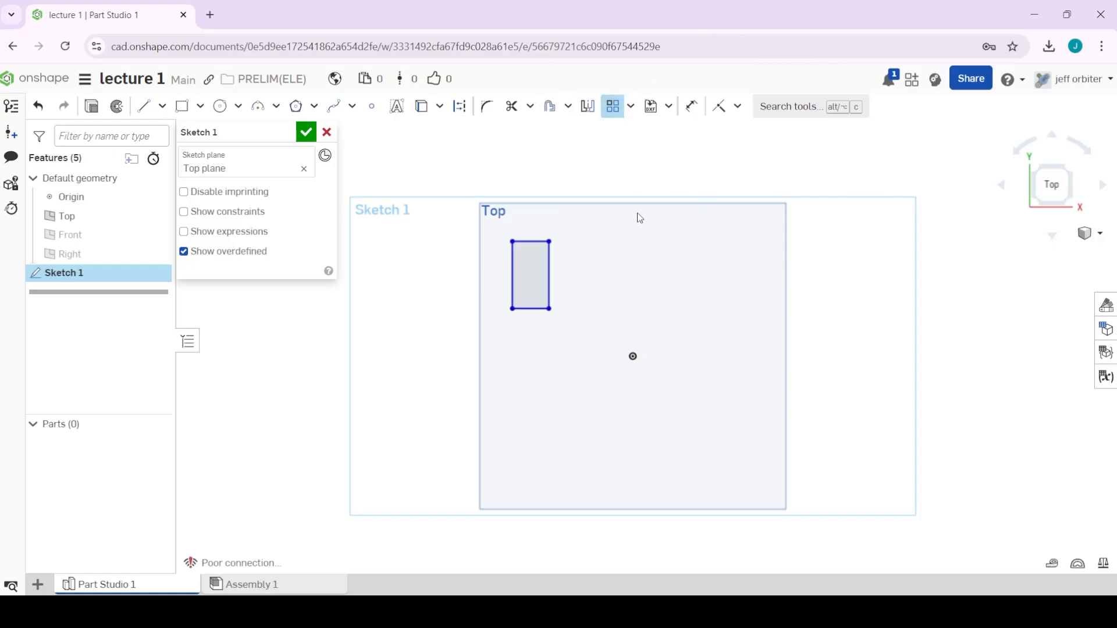
pyautogui.moveTo(498, 228)
pyautogui.mouseDown()
pyautogui.moveTo(609, 340)
pyautogui.moveTo(576, 336)
pyautogui.mouseUp()
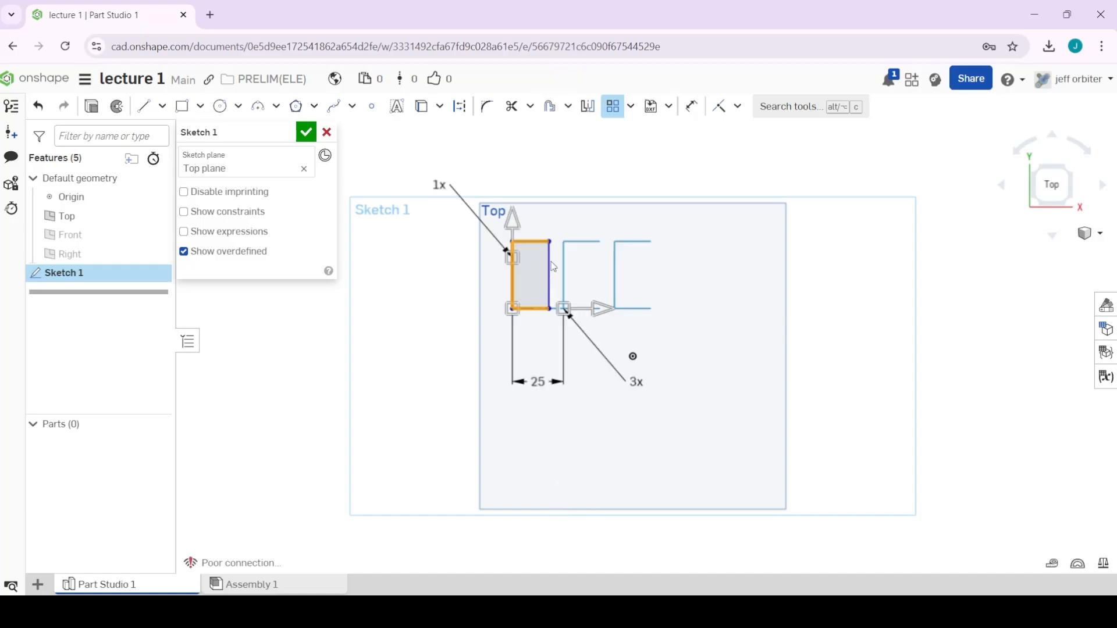
pyautogui.scroll(-2, 568, 294)
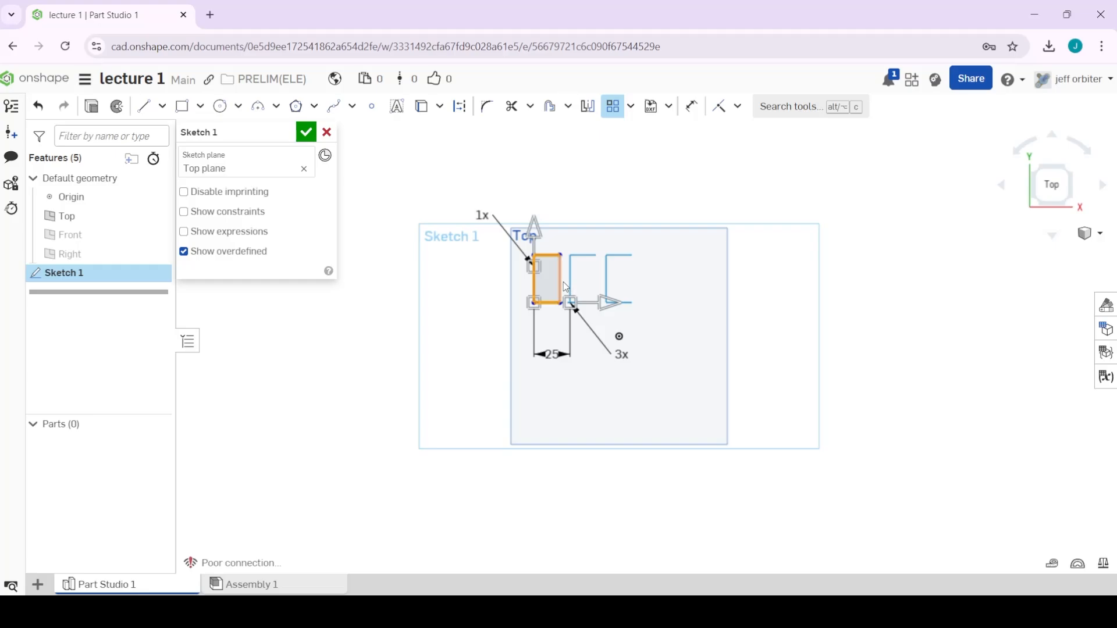
pyautogui.scroll(4, 598, 325)
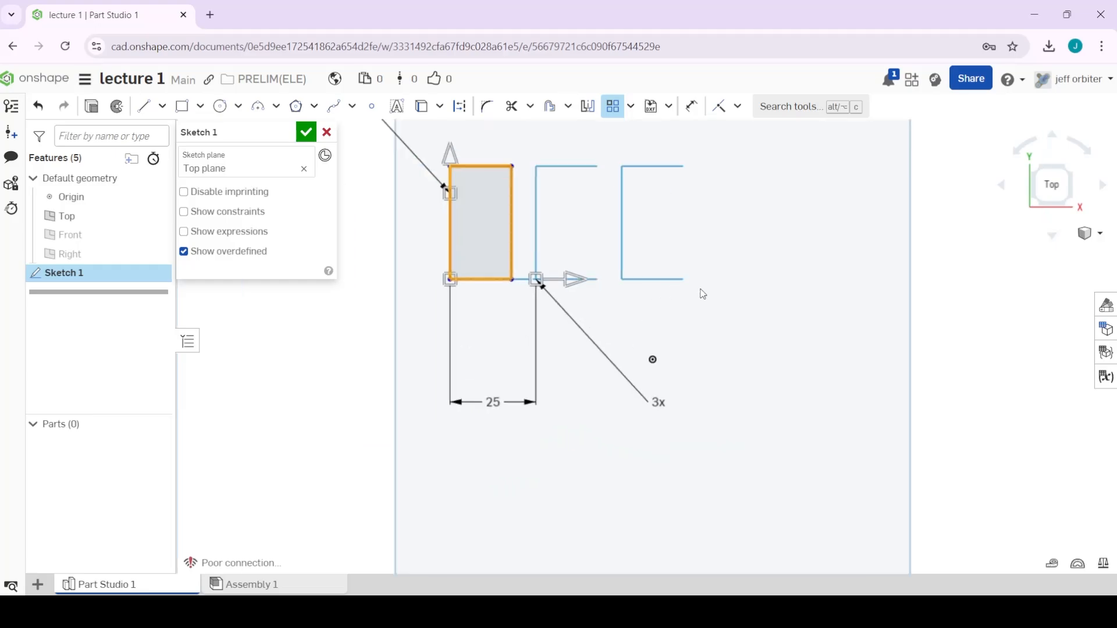
pyautogui.scroll(-2, 702, 294)
pyautogui.moveTo(765, 227); pyautogui.dragTo(731, 306, button='middle')
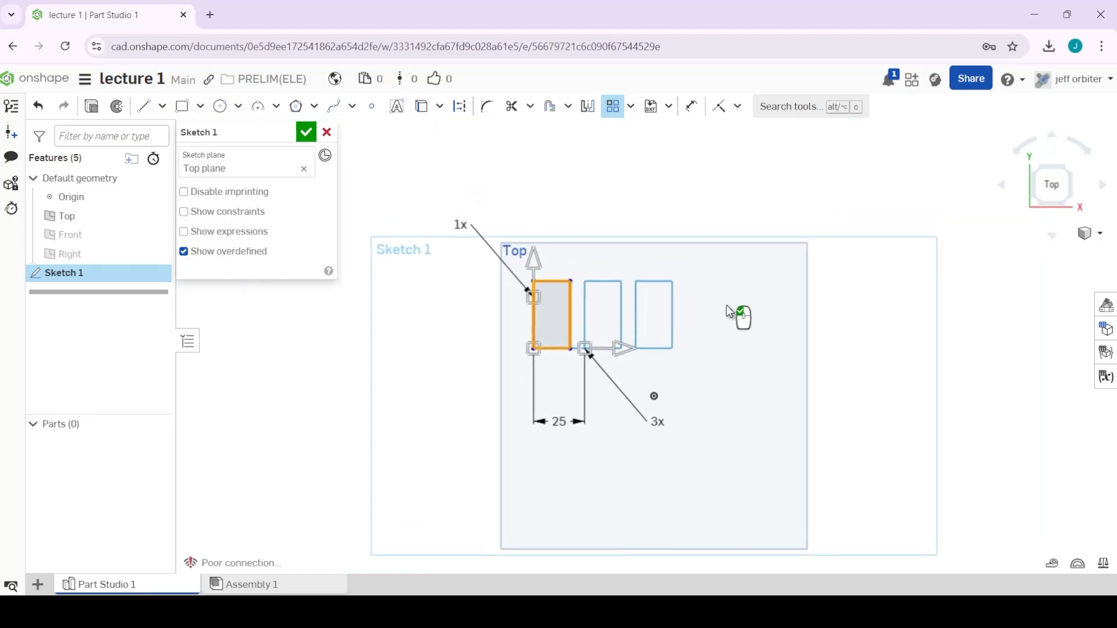
pyautogui.scroll(2, 654, 375)
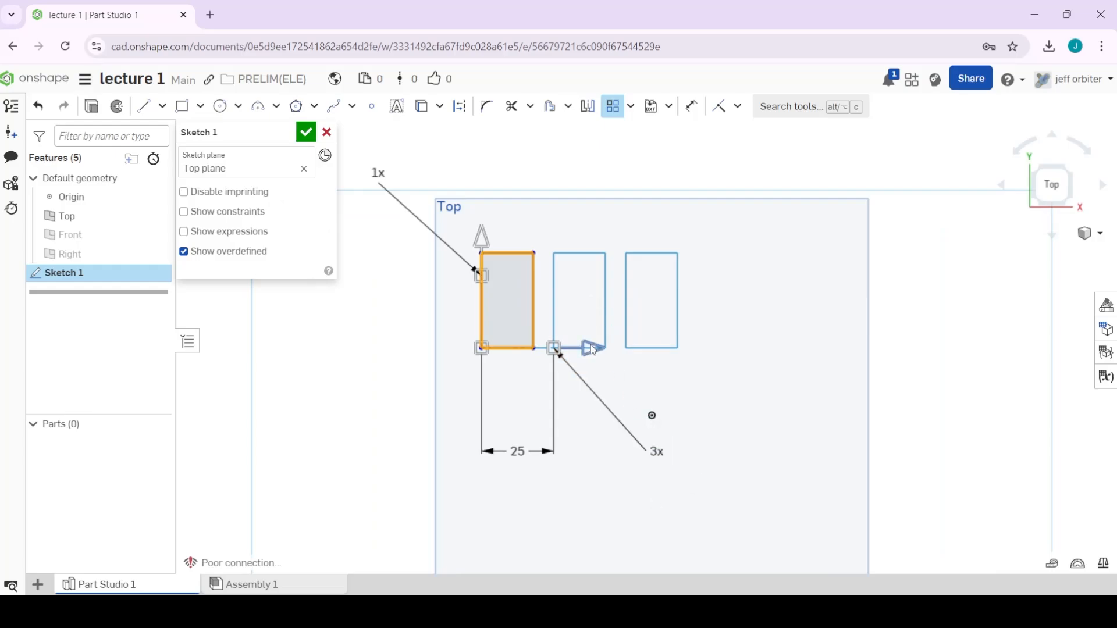
# Widen the pattern's horizontal spacing to about 49 mm and extend it downward with a second row about 94 mm away.
pyautogui.moveTo(592, 348); pyautogui.dragTo(661, 352)
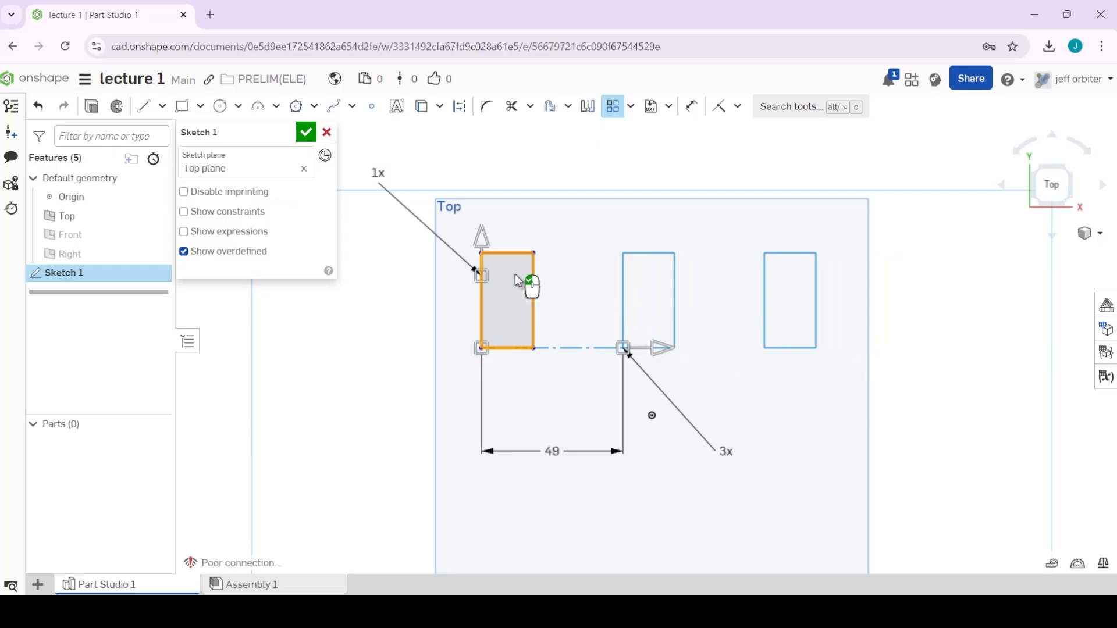
pyautogui.scroll(-2, 526, 370)
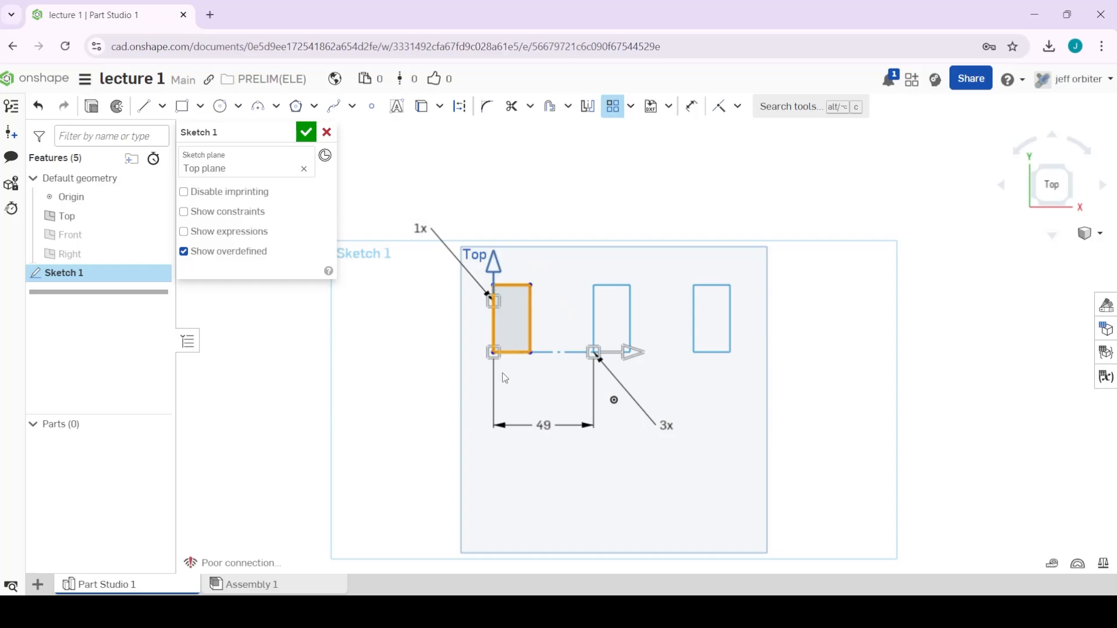
pyautogui.moveTo(501, 372); pyautogui.dragTo(546, 494)
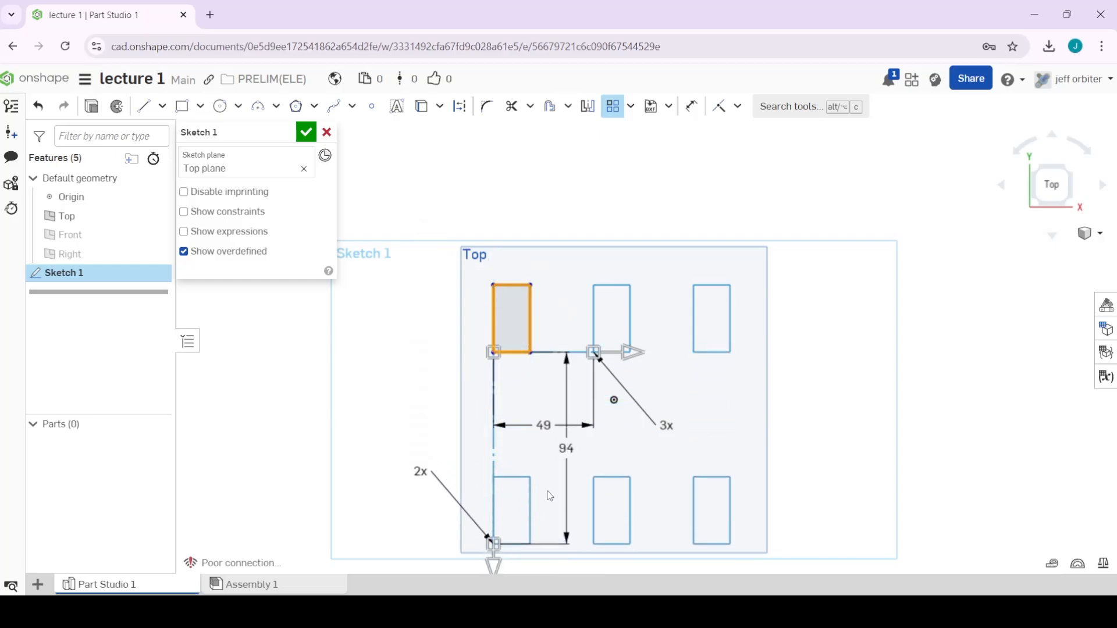
pyautogui.scroll(-1, 762, 376)
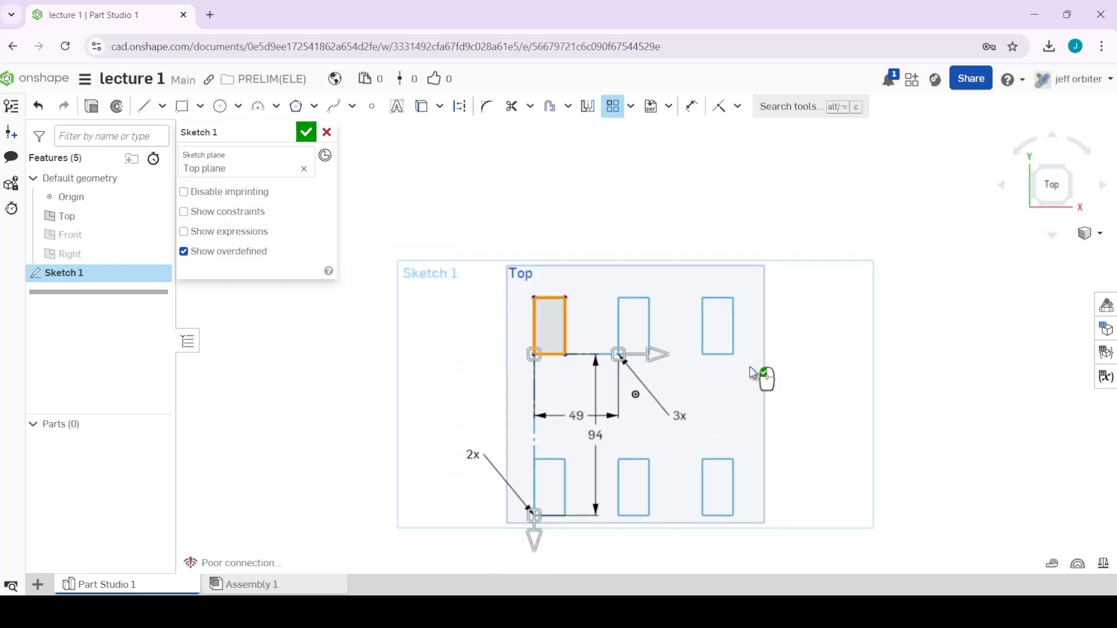
pyautogui.moveTo(786, 419); pyautogui.dragTo(769, 346, button='middle')
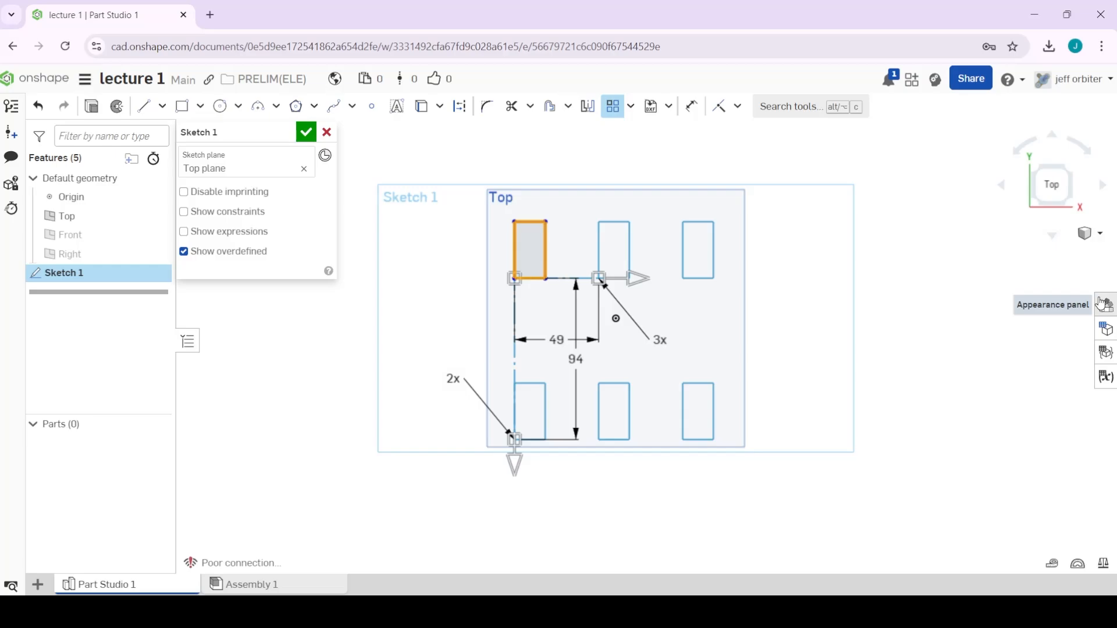
# Set the pattern's instance counts to 7 in the horizontal direction and 5 in the vertical direction.
pyautogui.doubleClick(660, 340)
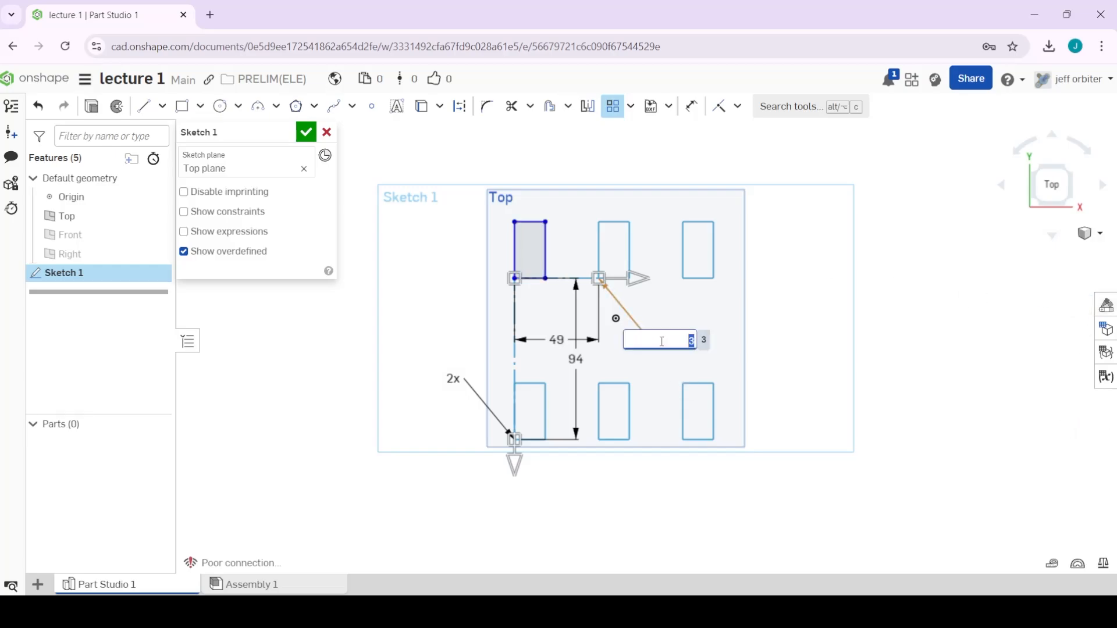
pyautogui.click(684, 366)
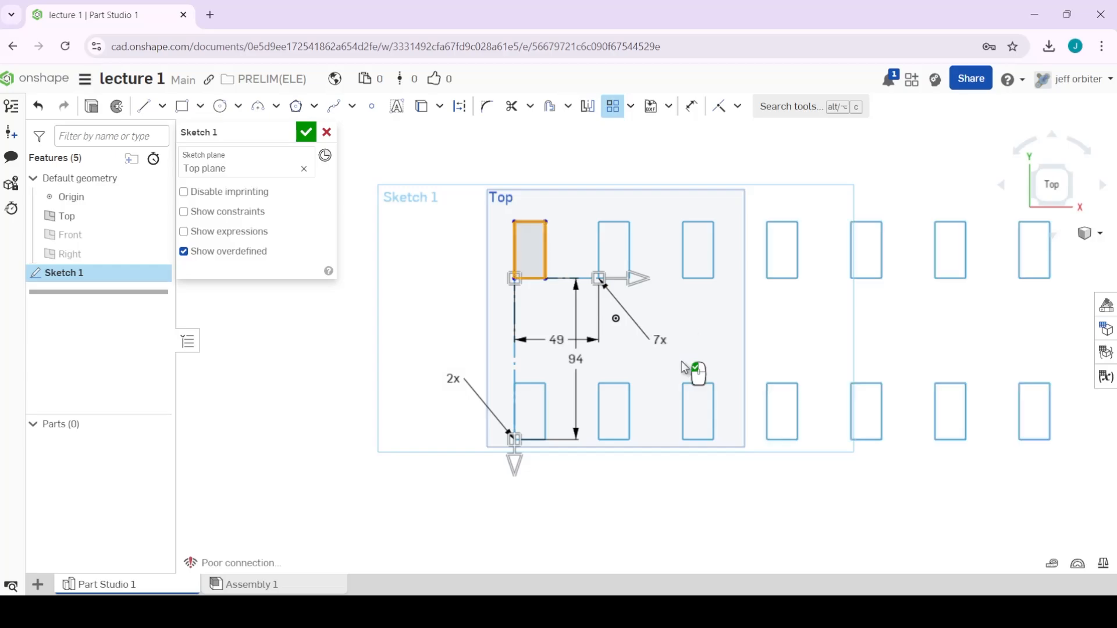
pyautogui.scroll(-3, 520, 379)
pyautogui.doubleClick(496, 377)
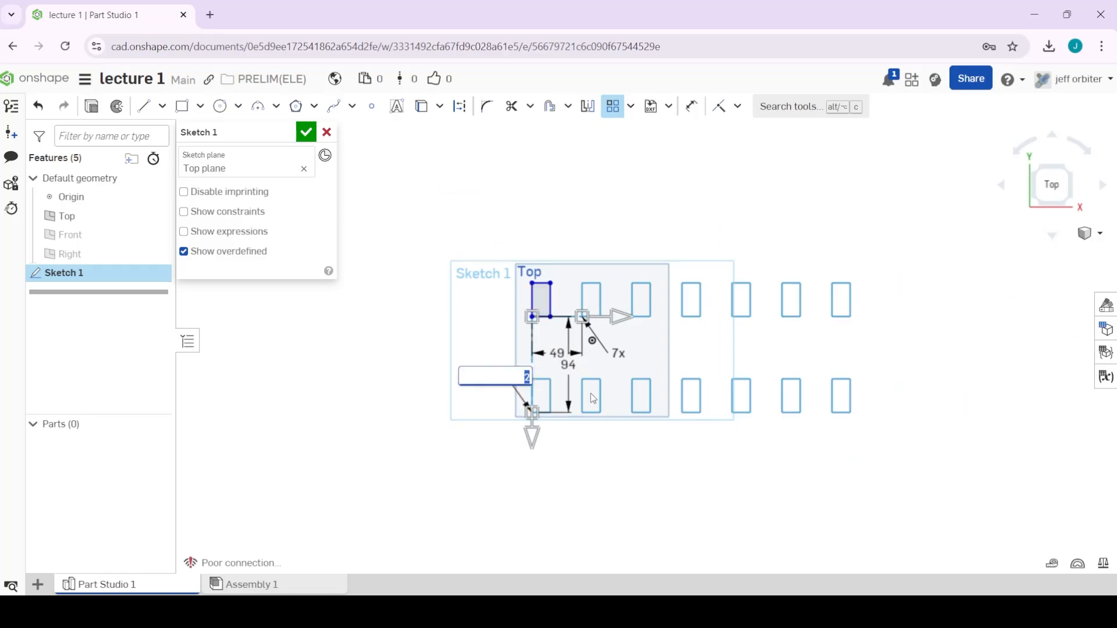
pyautogui.write('5')
pyautogui.click(587, 393)
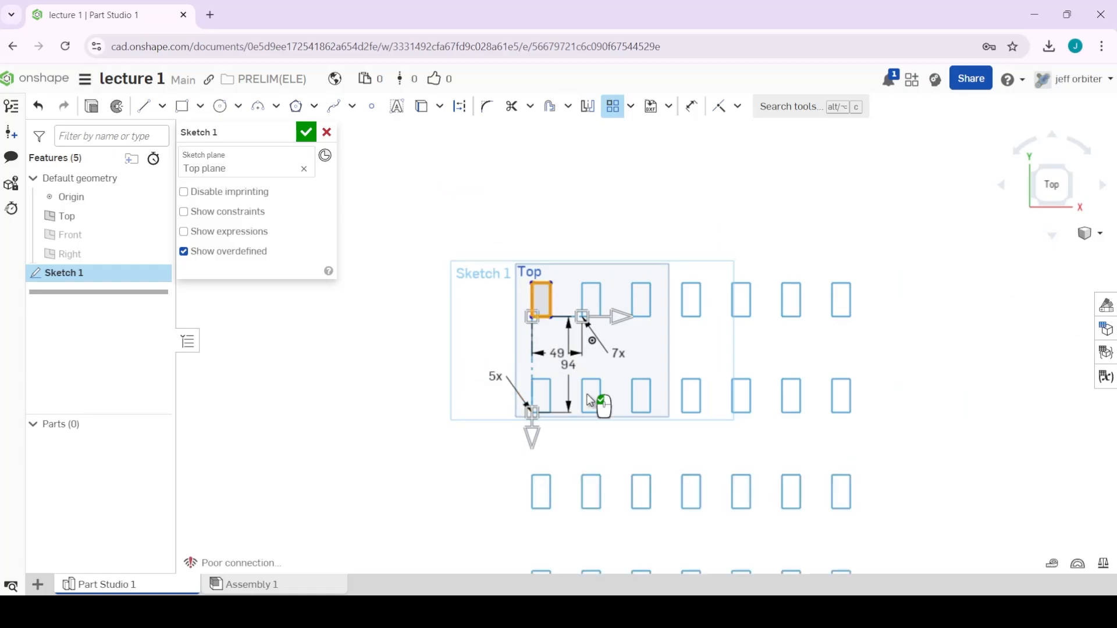
# Adjust the pattern spacing freehand to about 66 mm horizontally and about 82 mm vertically.
pyautogui.moveTo(962, 441); pyautogui.dragTo(858, 374, button='middle')
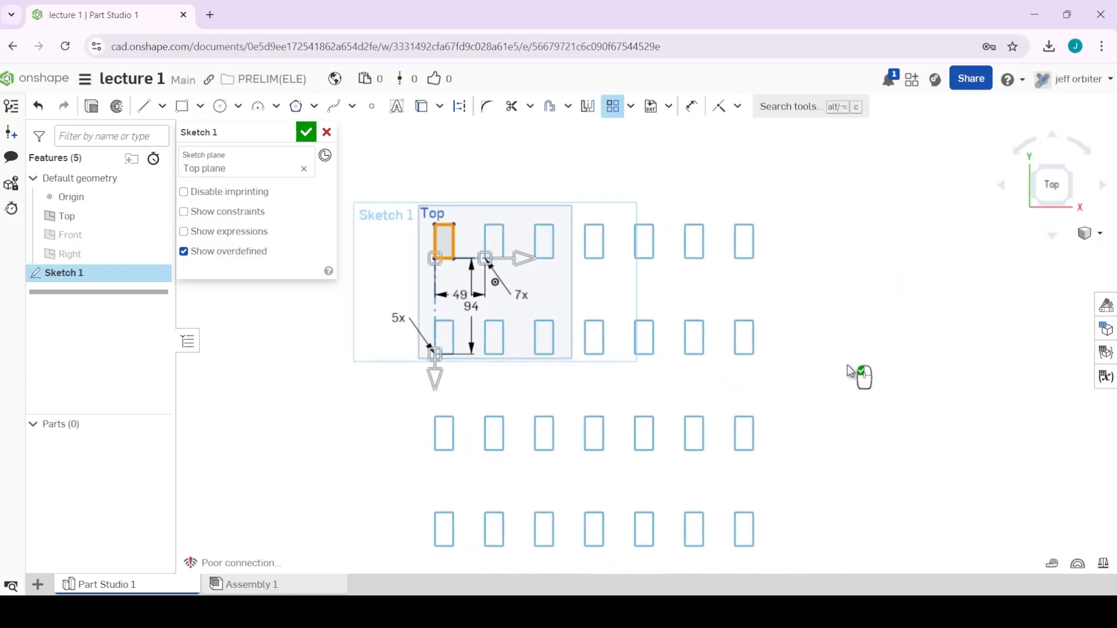
pyautogui.scroll(-3, 858, 374)
pyautogui.moveTo(552, 353); pyautogui.dragTo(573, 314, button='middle')
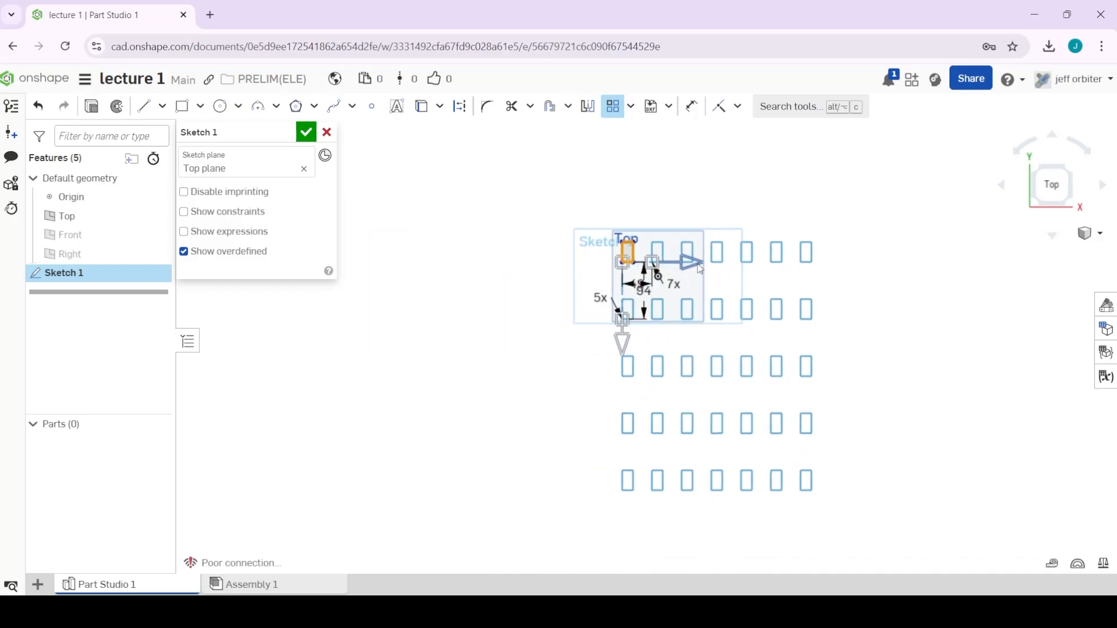
pyautogui.moveTo(696, 265); pyautogui.dragTo(710, 293)
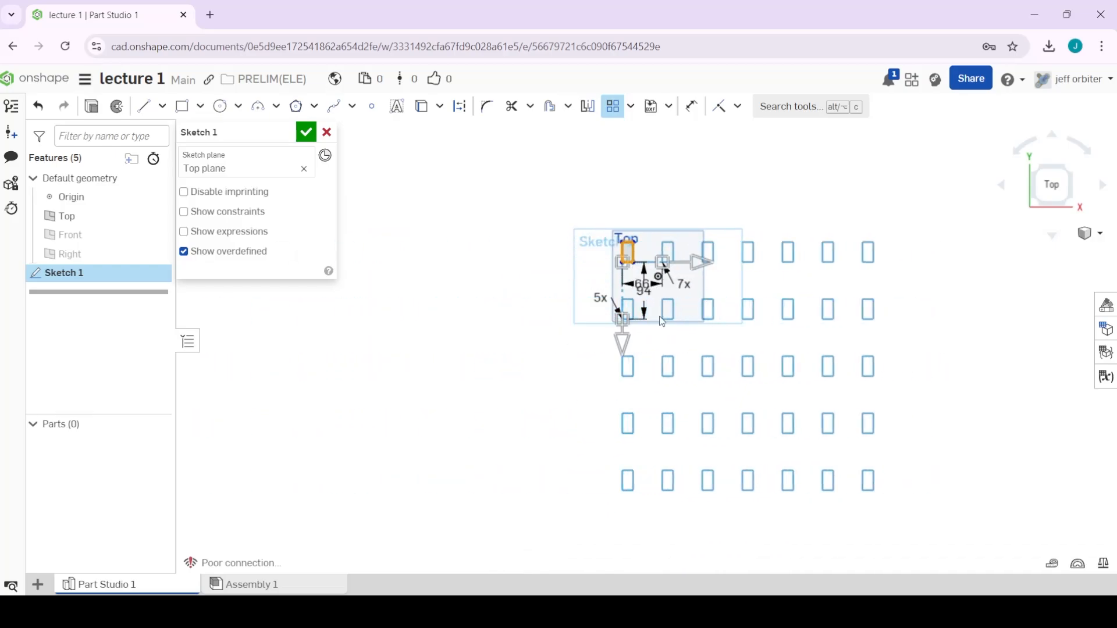
pyautogui.moveTo(624, 349)
pyautogui.mouseDown()
pyautogui.moveTo(622, 187)
pyautogui.moveTo(623, 349)
pyautogui.moveTo(627, 336)
pyautogui.mouseUp()
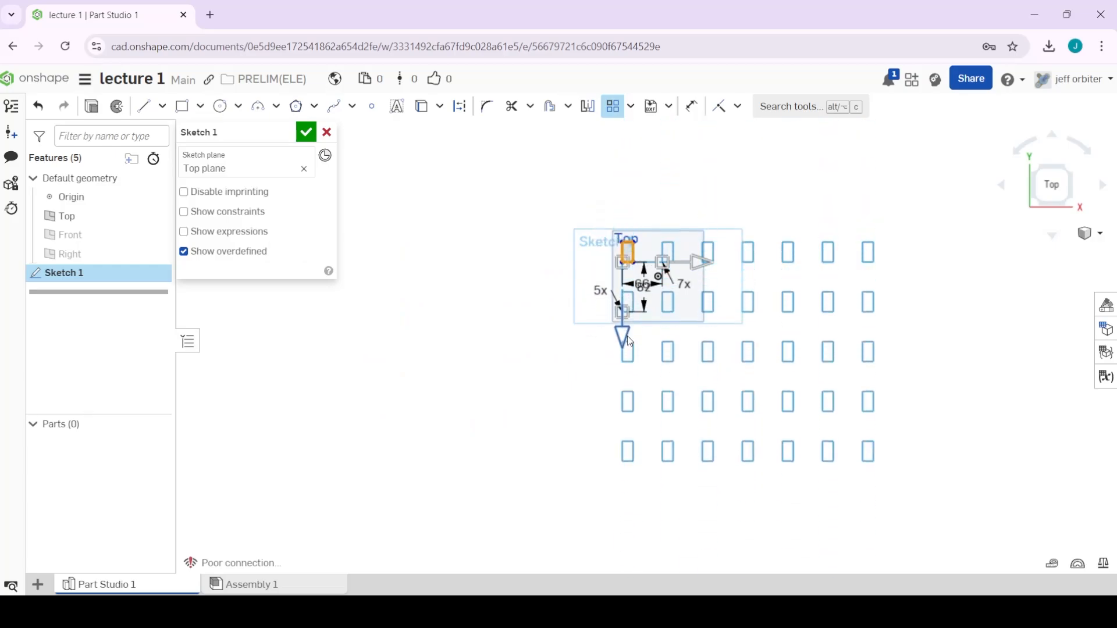
# Set both the horizontal and the vertical spacing of the rectangle pattern to 50 mm.
pyautogui.scroll(5, 648, 282)
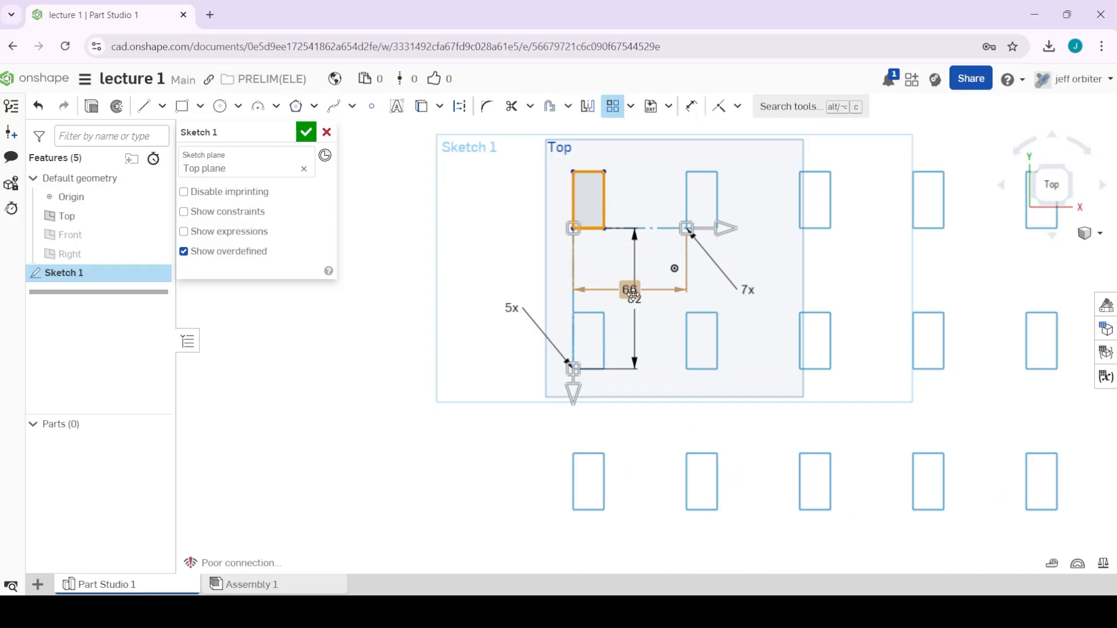
pyautogui.doubleClick(634, 291)
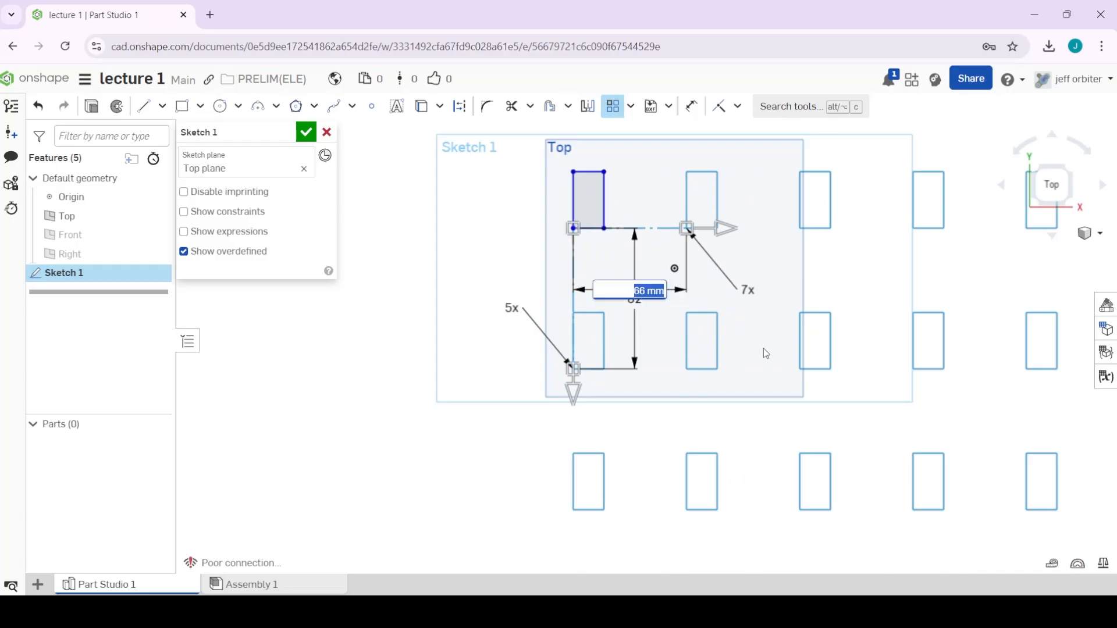
pyautogui.write('50')
pyautogui.press('Return')
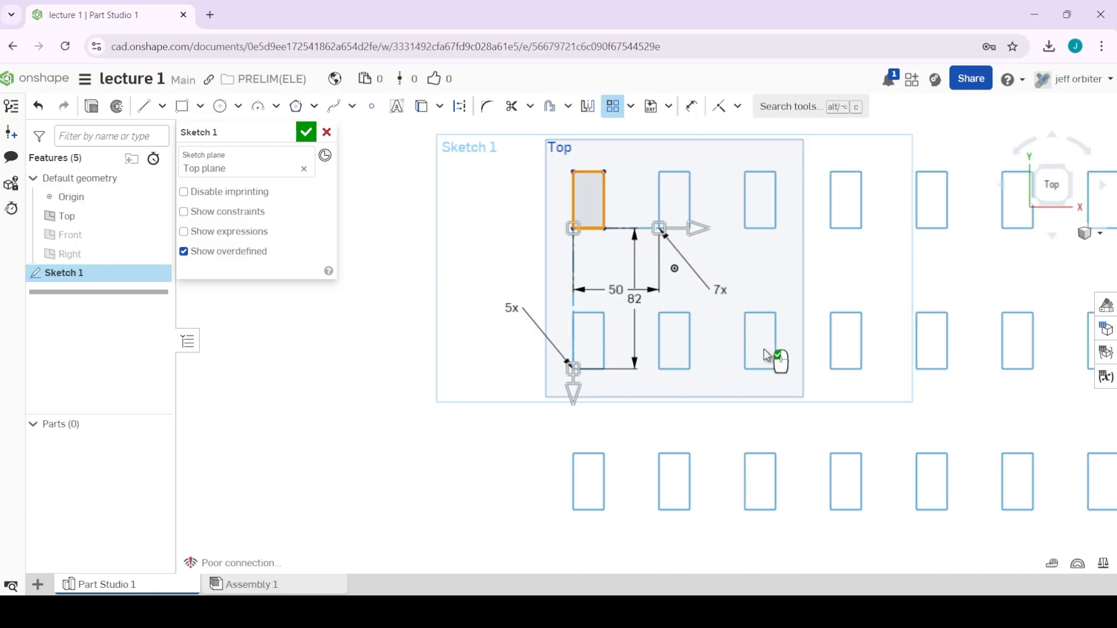
pyautogui.doubleClick(636, 300)
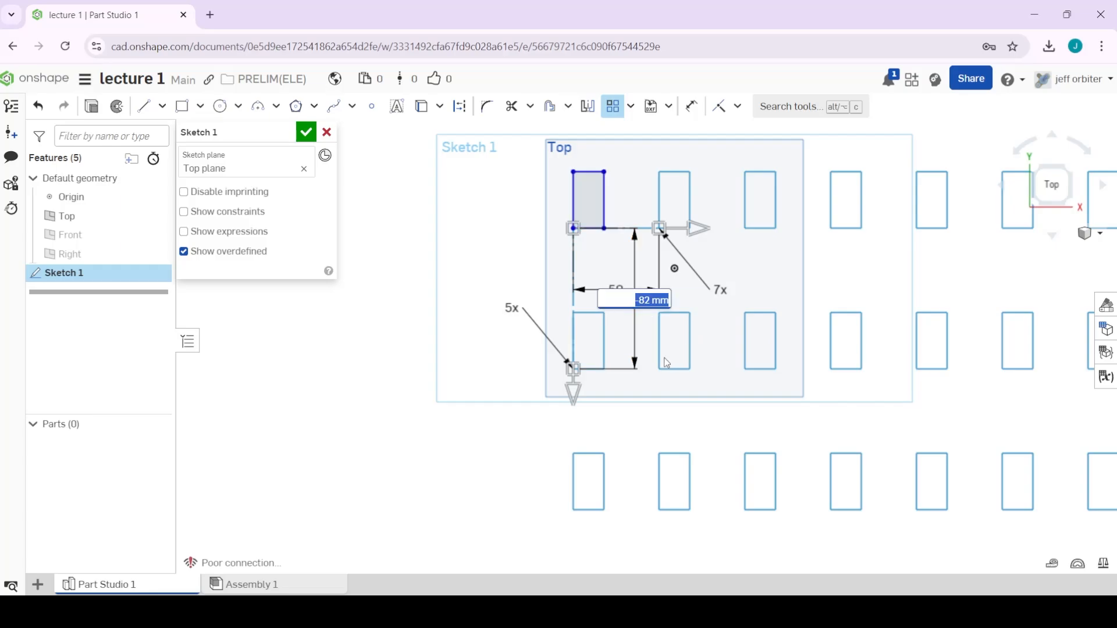
pyautogui.write('50')
pyautogui.press('Return')
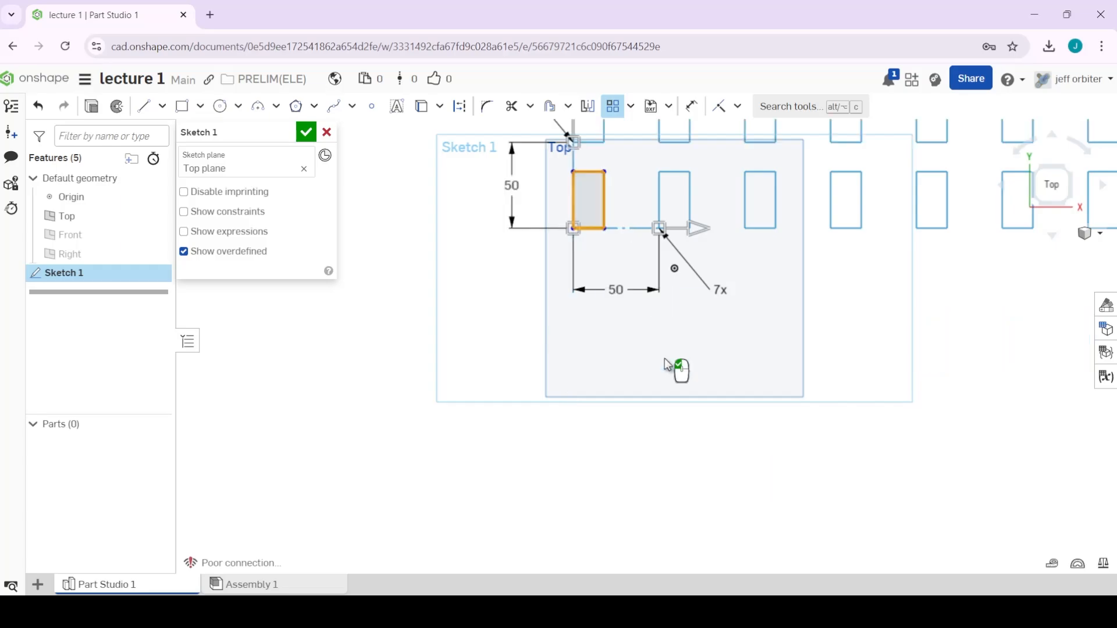
# Apply the 7 by 5 linear pattern of rectangles to the sketch.
pyautogui.moveTo(830, 267); pyautogui.dragTo(669, 536, button='middle')
pyautogui.scroll(-3, 698, 367)
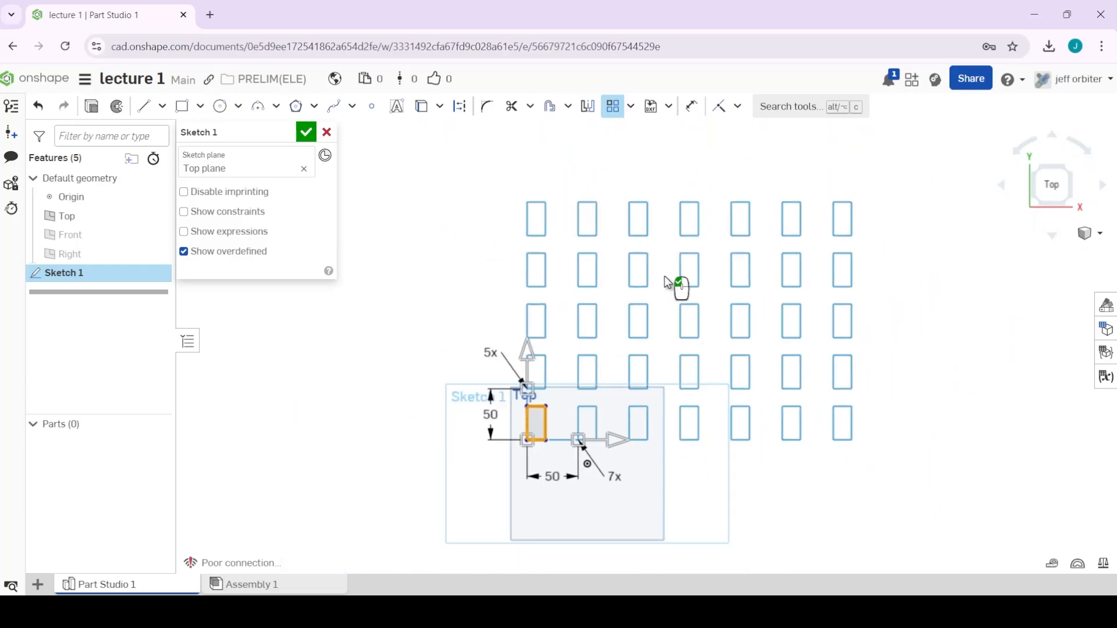
pyautogui.moveTo(665, 275)
pyautogui.mouseDown(button='middle')
pyautogui.moveTo(723, 284)
pyautogui.moveTo(634, 429)
pyautogui.moveTo(608, 365)
pyautogui.moveTo(651, 370)
pyautogui.mouseUp(button='middle')
pyautogui.scroll(3, 682, 432)
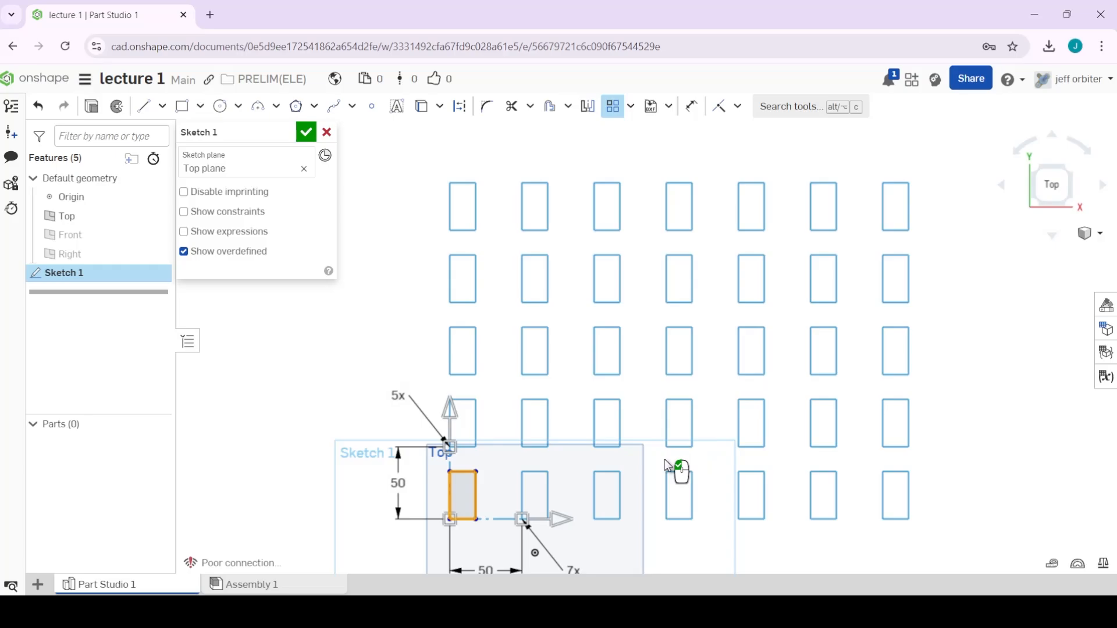
pyautogui.scroll(-1, 678, 469)
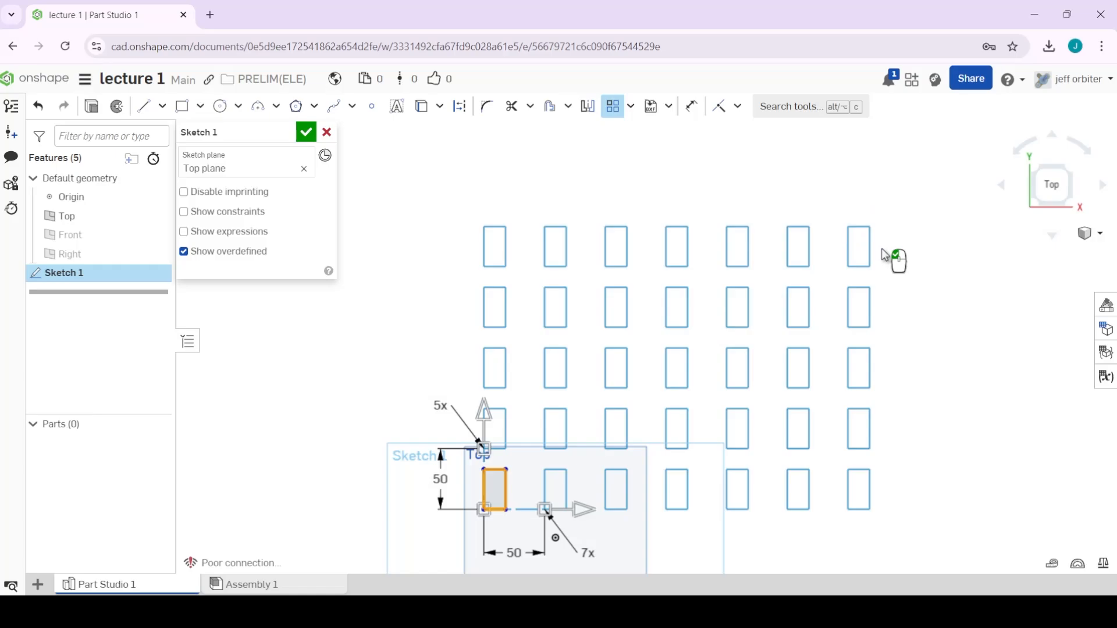
pyautogui.click(836, 186)
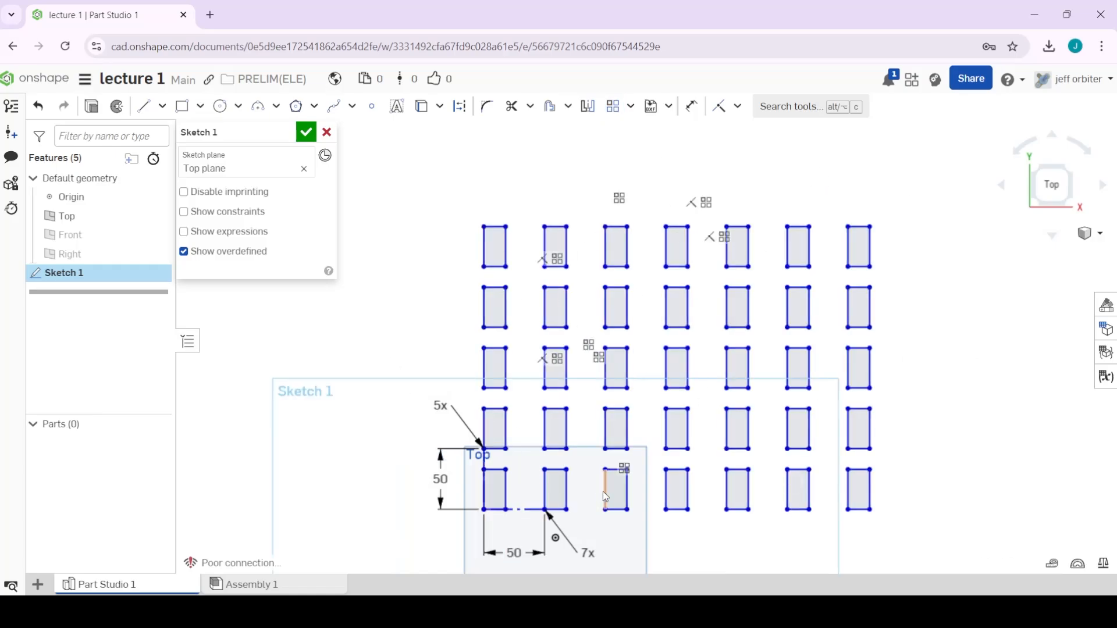
pyautogui.scroll(-1, 1004, 423)
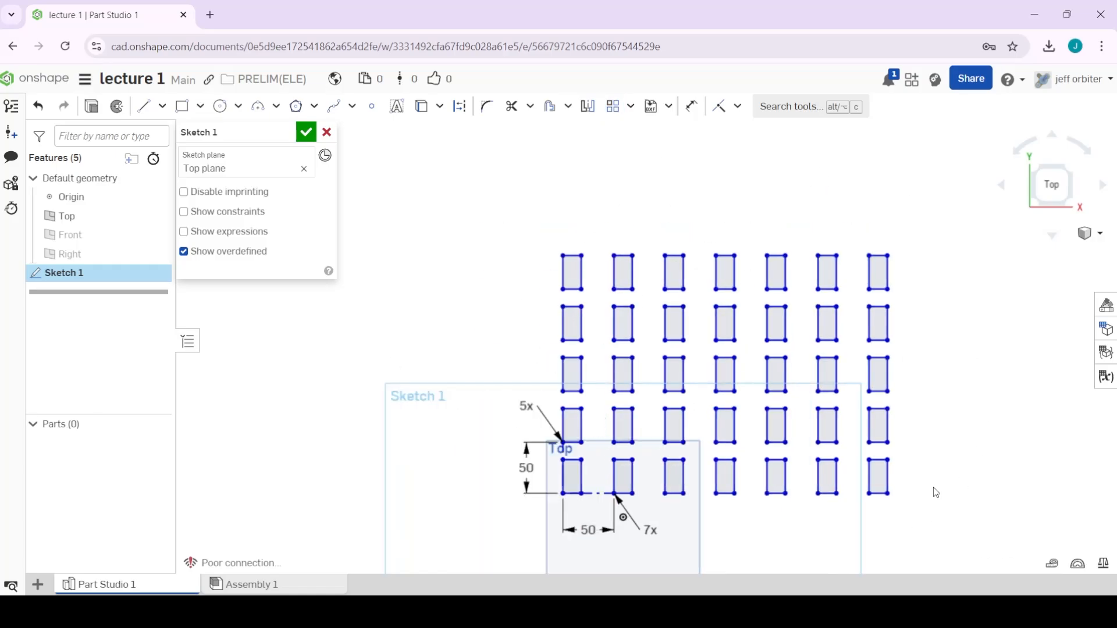
pyautogui.moveTo(933, 487)
pyautogui.mouseDown(button='middle')
pyautogui.moveTo(868, 395)
pyautogui.moveTo(917, 431)
pyautogui.mouseUp(button='middle')
pyautogui.scroll(-3, 687, 477)
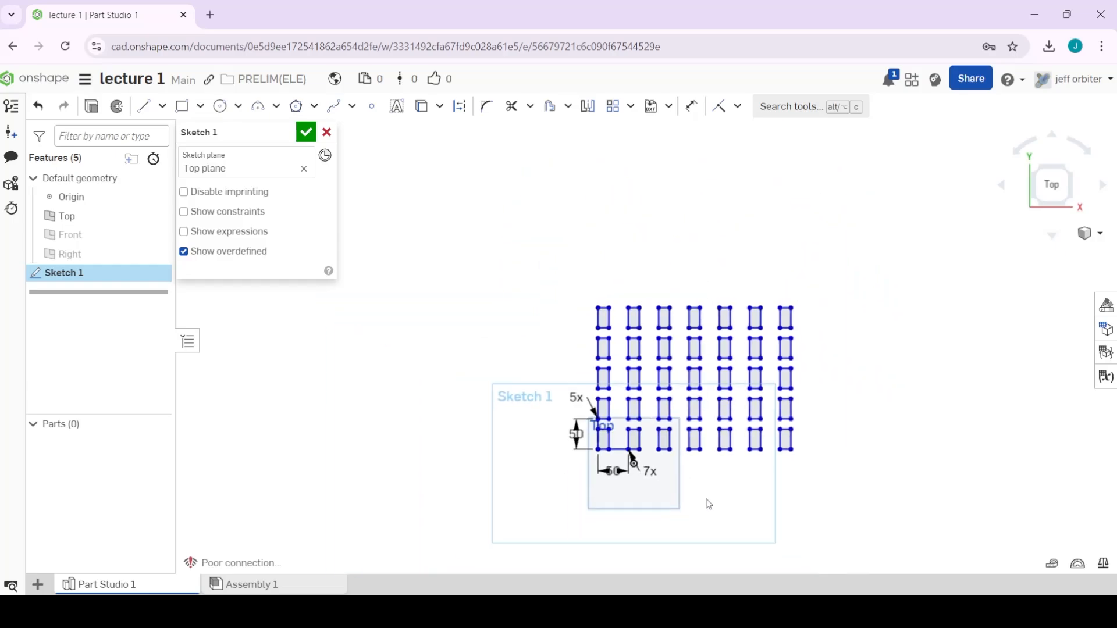
# Undo the 7 by 5 linear pattern so only the original rectangle remains in the sketch.
pyautogui.moveTo(708, 504)
pyautogui.mouseDown(button='middle')
pyautogui.moveTo(852, 419)
pyautogui.moveTo(703, 419)
pyautogui.mouseUp(button='middle')
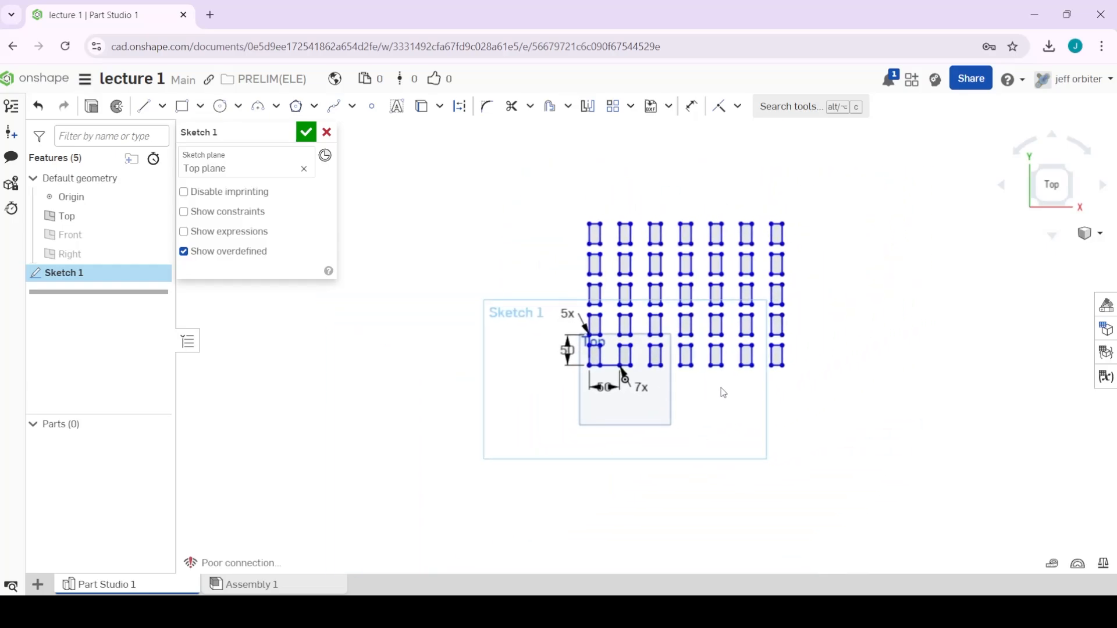
pyautogui.hotkey('ctrl', 'z')
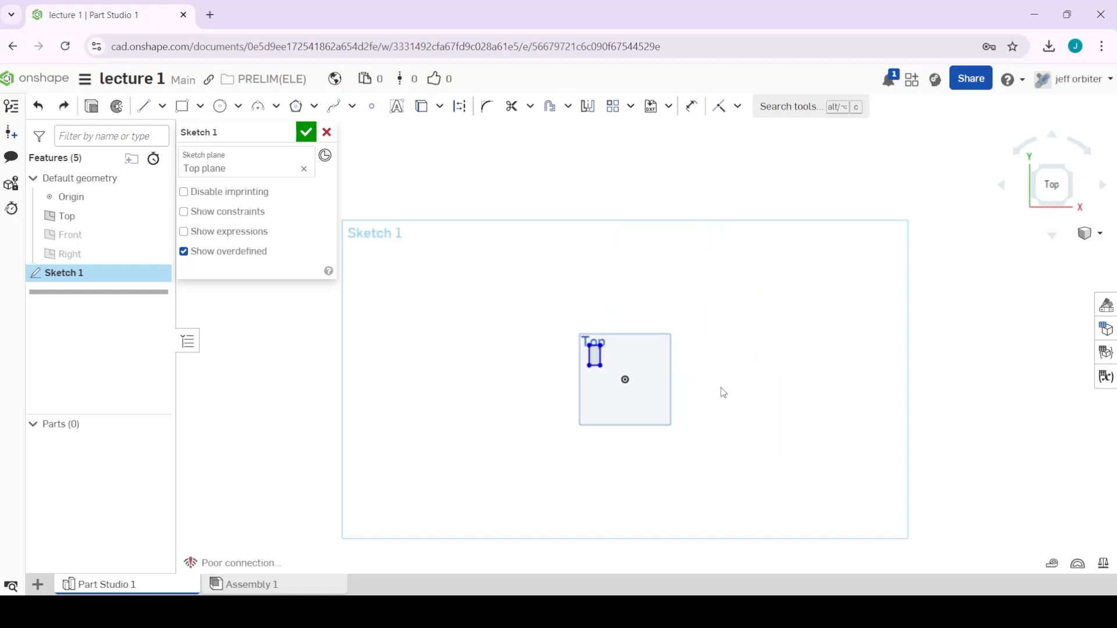
# Start a new linear pattern from the rectangle's four edges, with a horizontal spacing of about 113 mm.
pyautogui.scroll(5, 565, 337)
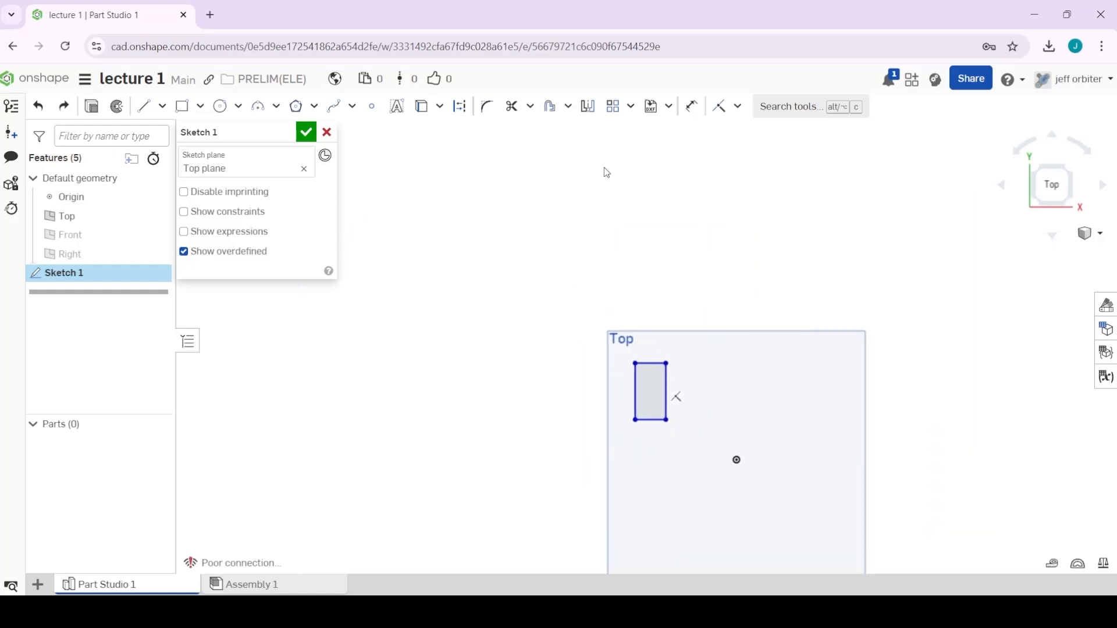
pyautogui.click(615, 109)
pyautogui.click(634, 384)
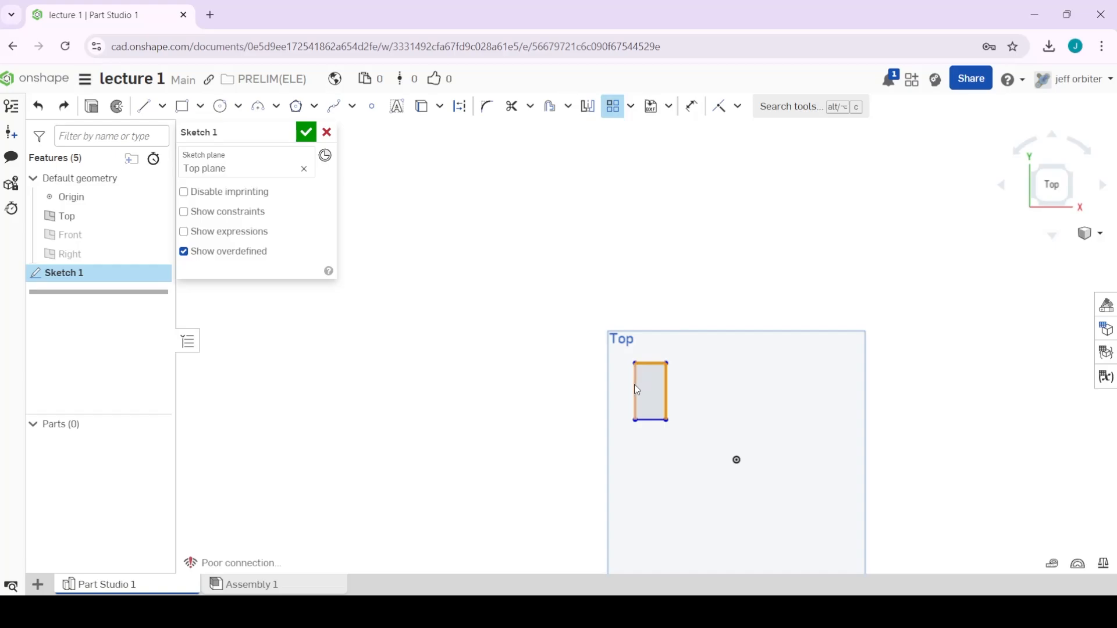
pyautogui.click(649, 419)
pyautogui.moveTo(812, 403); pyautogui.dragTo(667, 378, button='middle')
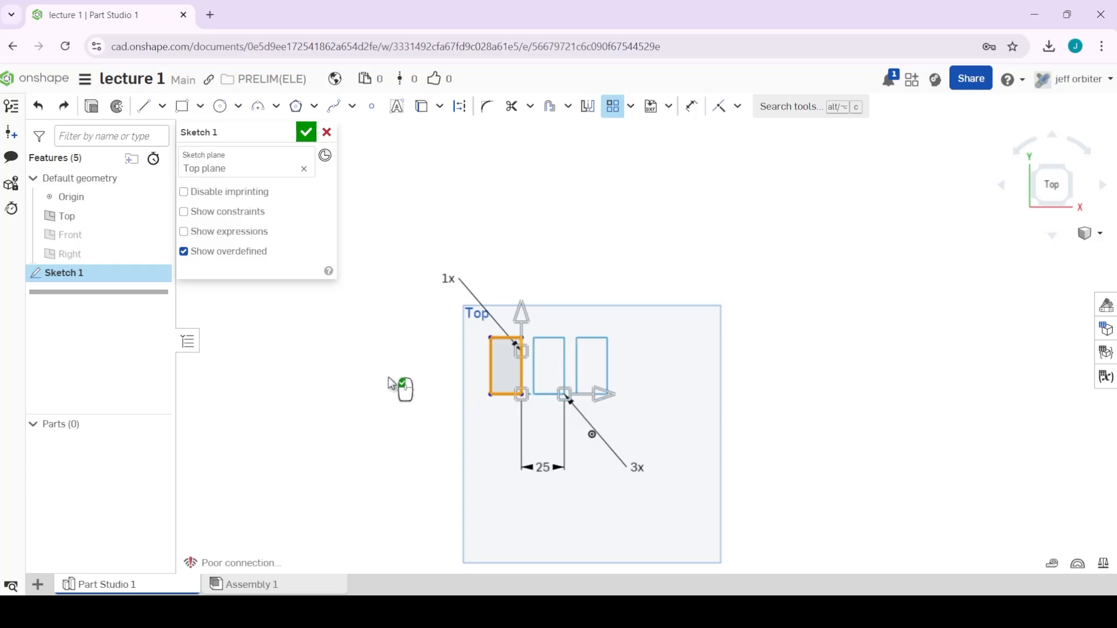
pyautogui.moveTo(566, 395); pyautogui.dragTo(755, 398)
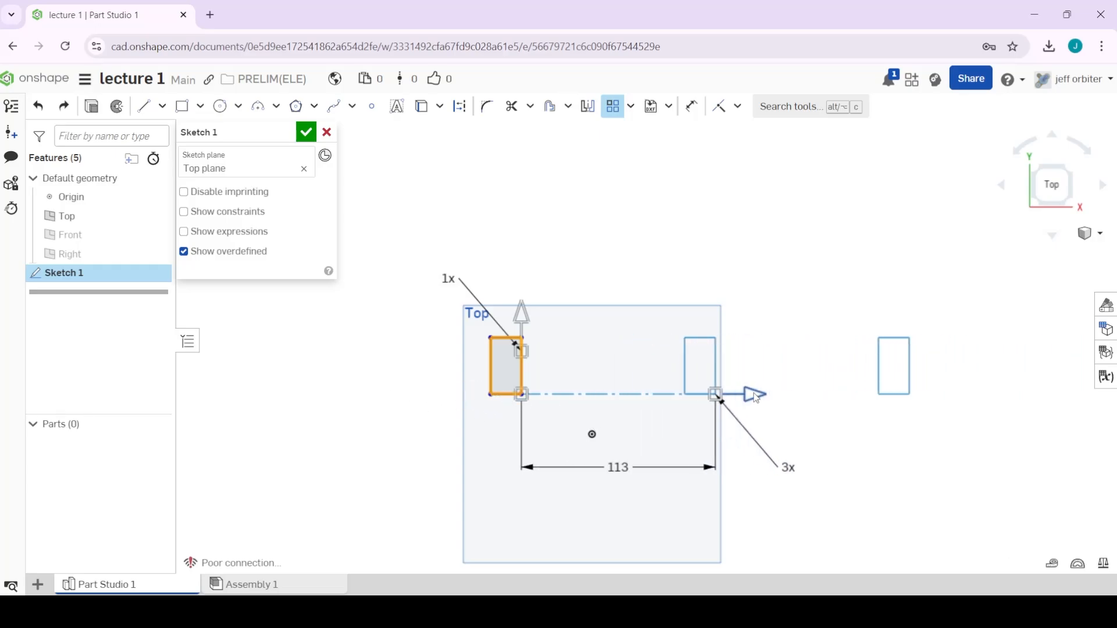
# Set the pattern's horizontal instance count to 7 and reduce the horizontal spacing to about 37 mm.
pyautogui.doubleClick(787, 467)
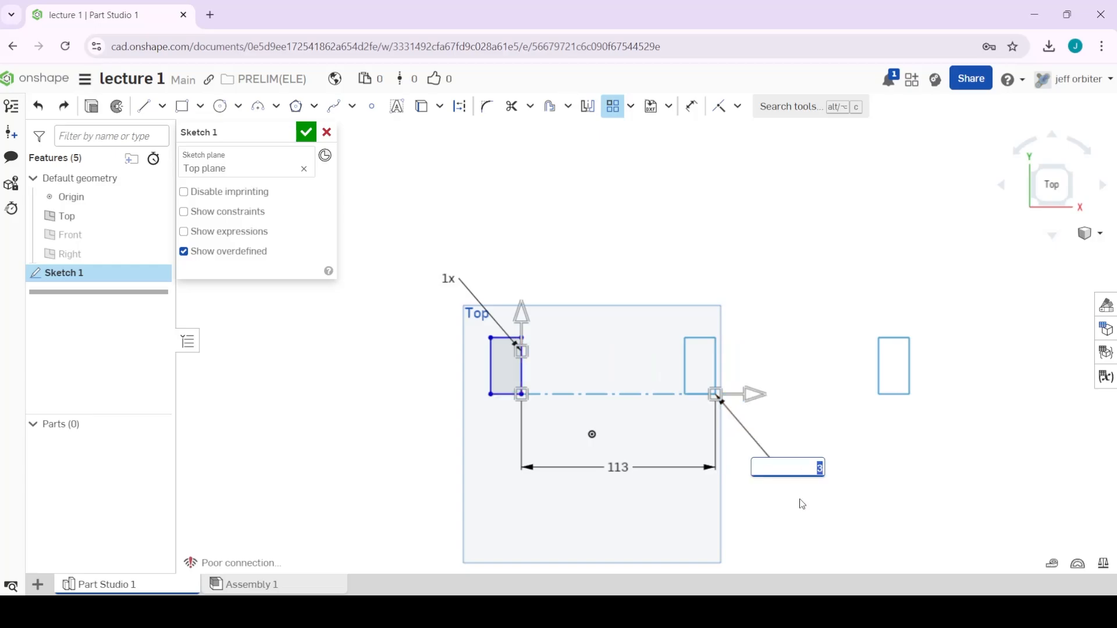
pyautogui.press('Return')
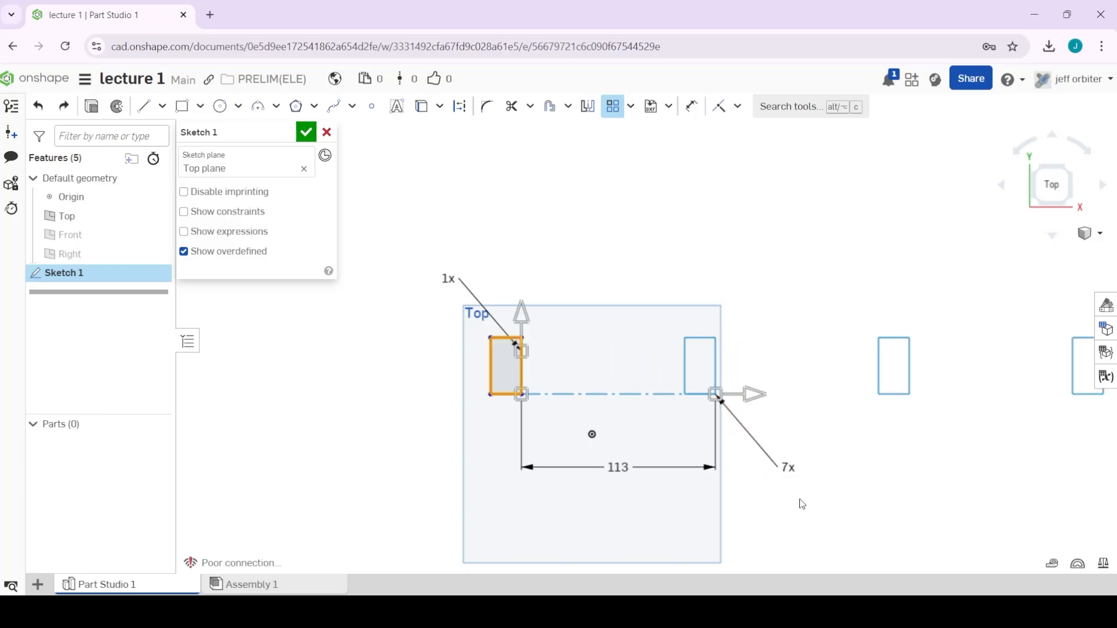
pyautogui.moveTo(742, 395); pyautogui.dragTo(611, 396)
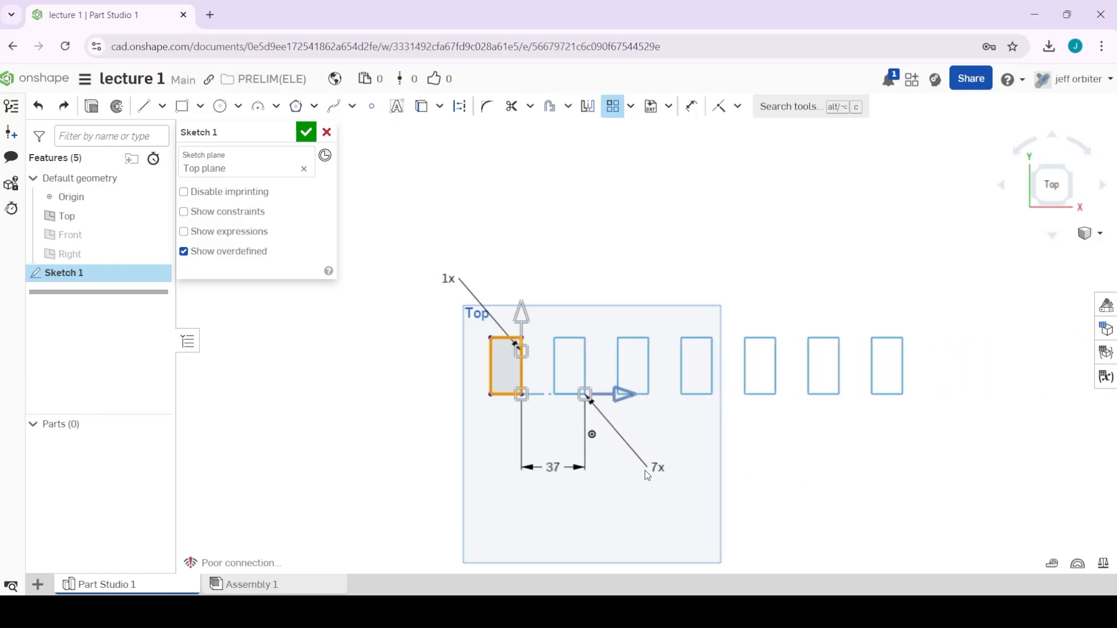
pyautogui.click(632, 560)
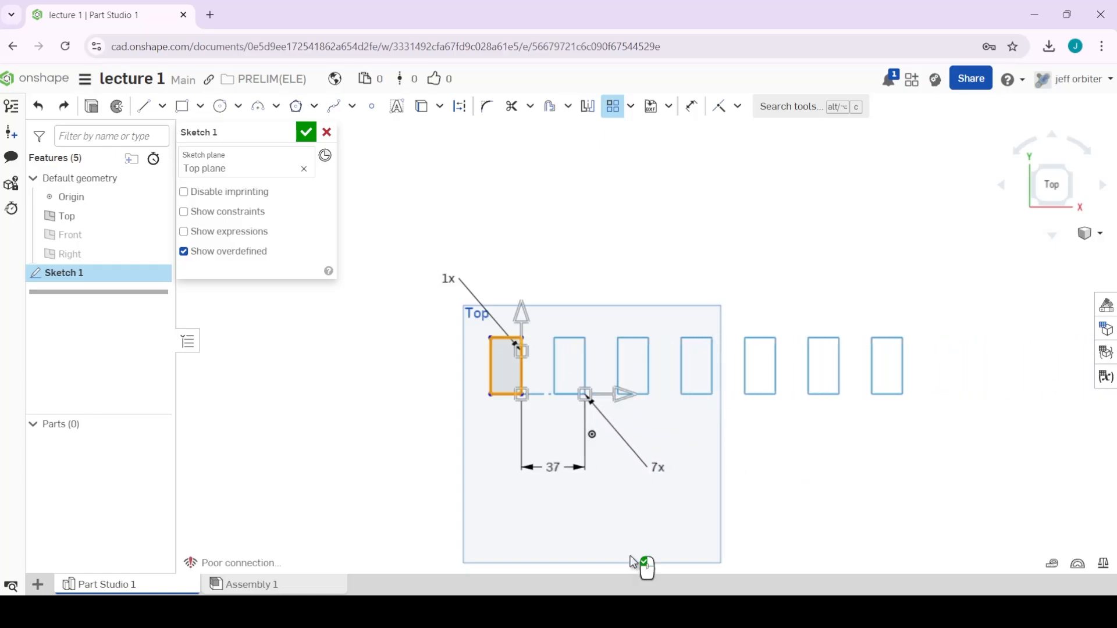
# Try a horizontal instance count of 0 and adjust the spacing to about 54 mm vertically and 27 mm horizontally.
pyautogui.click(656, 467)
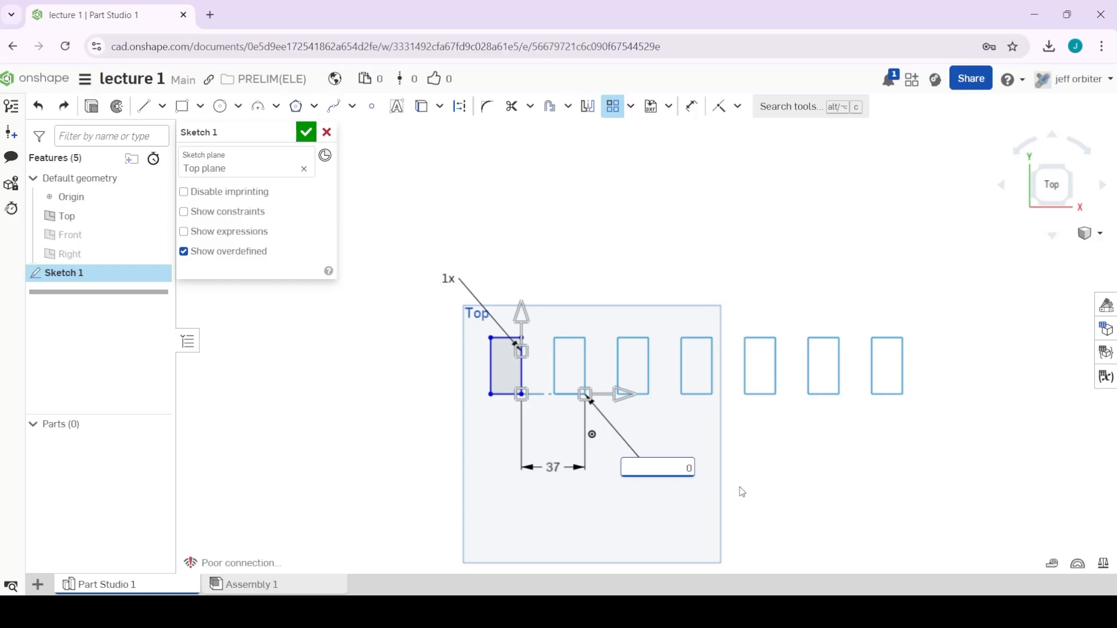
pyautogui.moveTo(522, 314); pyautogui.dragTo(523, 275)
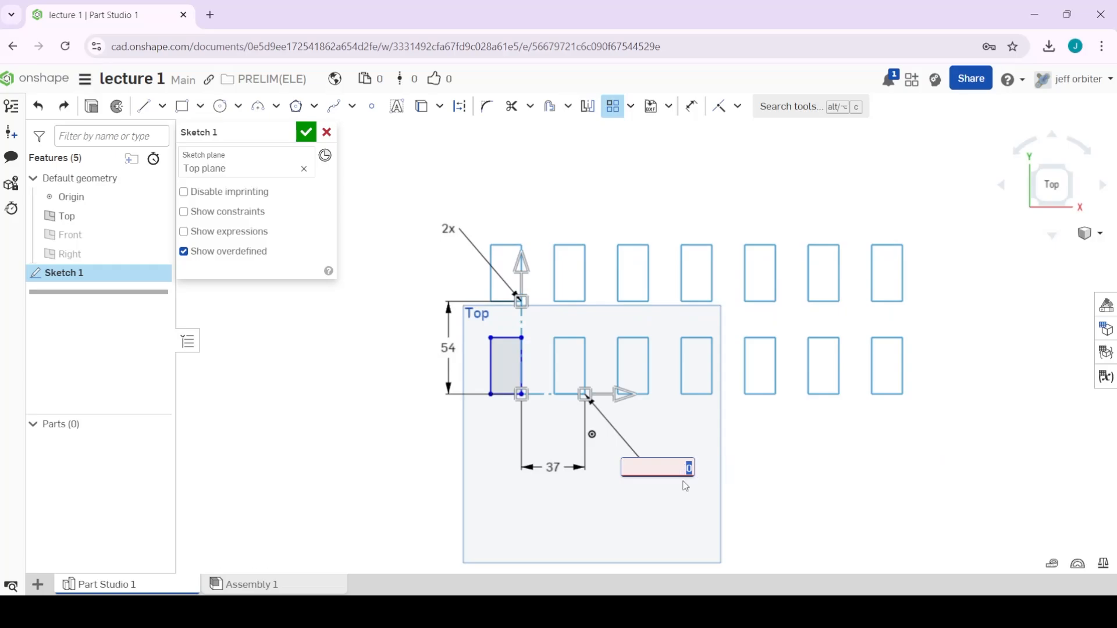
pyautogui.moveTo(624, 395)
pyautogui.mouseDown()
pyautogui.moveTo(554, 398)
pyautogui.moveTo(606, 396)
pyautogui.mouseUp()
# Set the pattern's instance counts to 7 in the vertical direction and 1 in the horizontal direction.
pyautogui.click(448, 228)
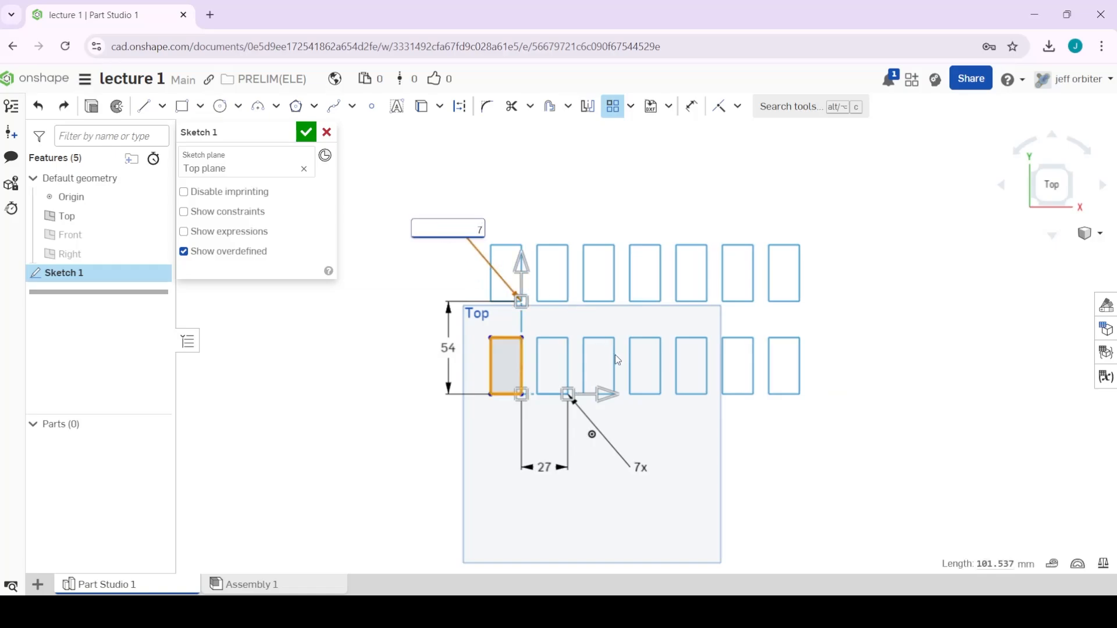
pyautogui.press('Return')
pyautogui.scroll(-3, 609, 320)
pyautogui.click(628, 423)
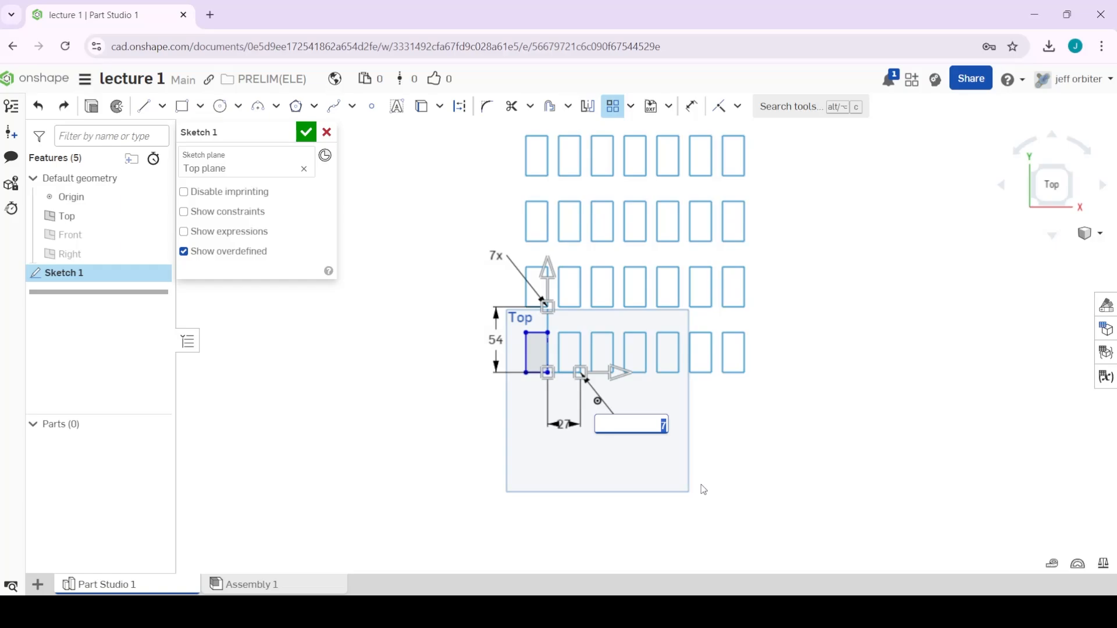
pyautogui.write('0')
pyautogui.write('1')
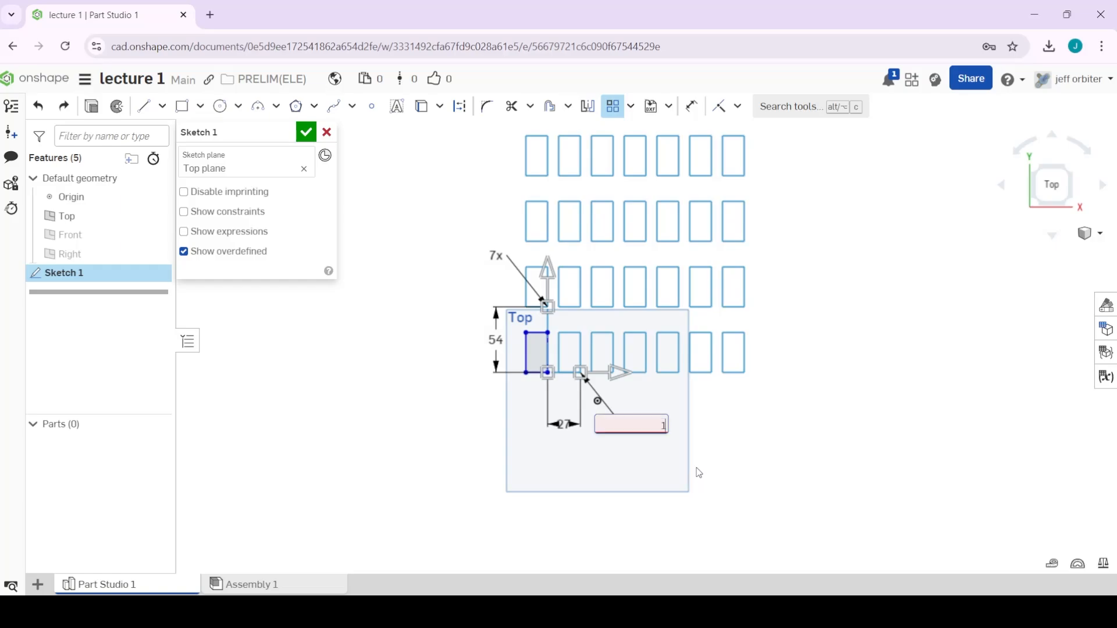
pyautogui.press('Return')
# Apply the single-column linear pattern of rectangles to the sketch.
pyautogui.scroll(-3, 625, 267)
pyautogui.scroll(5, 624, 268)
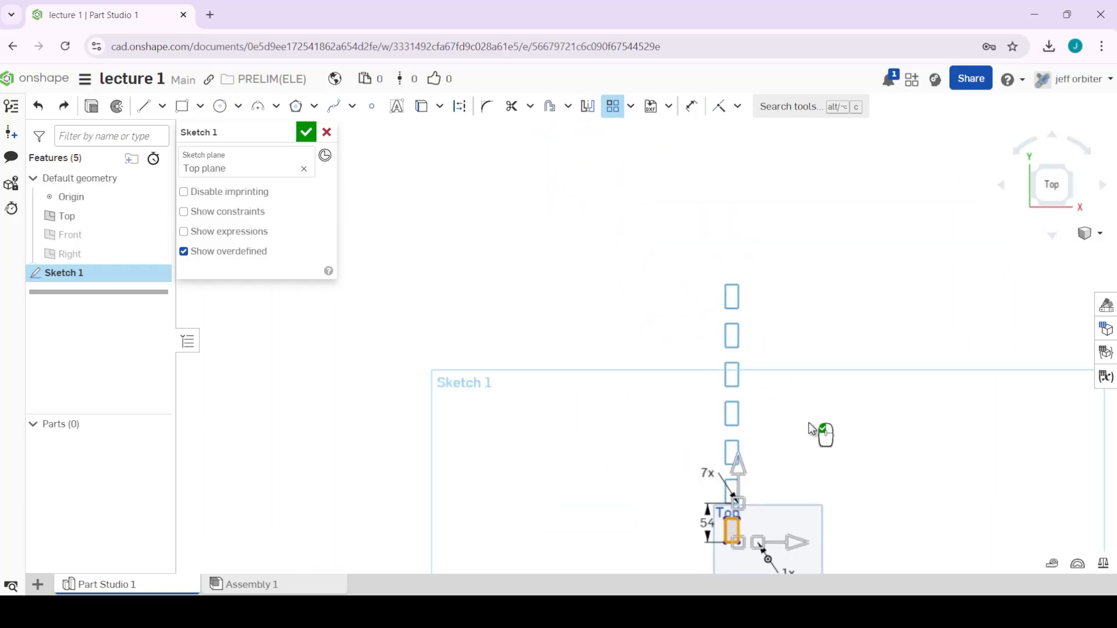
pyautogui.moveTo(764, 346)
pyautogui.mouseDown(button='middle')
pyautogui.moveTo(688, 428)
pyautogui.moveTo(709, 388)
pyautogui.moveTo(743, 378)
pyautogui.mouseUp(button='middle')
pyautogui.scroll(-1, 688, 429)
pyautogui.scroll(-1, 711, 393)
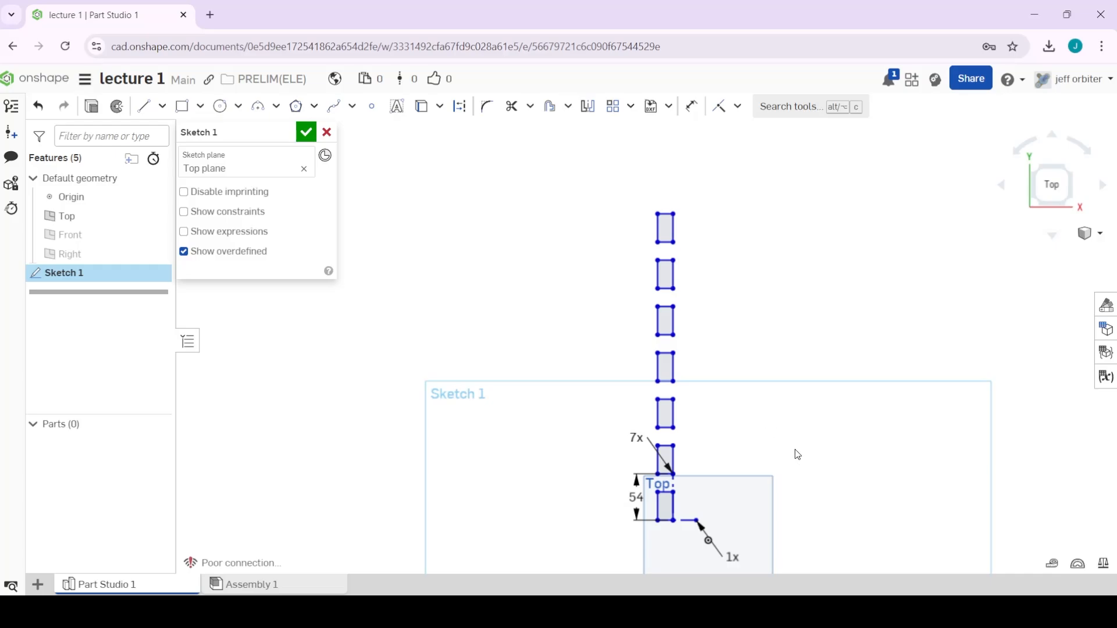
# Undo the single-column linear pattern and the rectangle, leaving the sketch empty.
pyautogui.hotkey('ctrl', 'z')
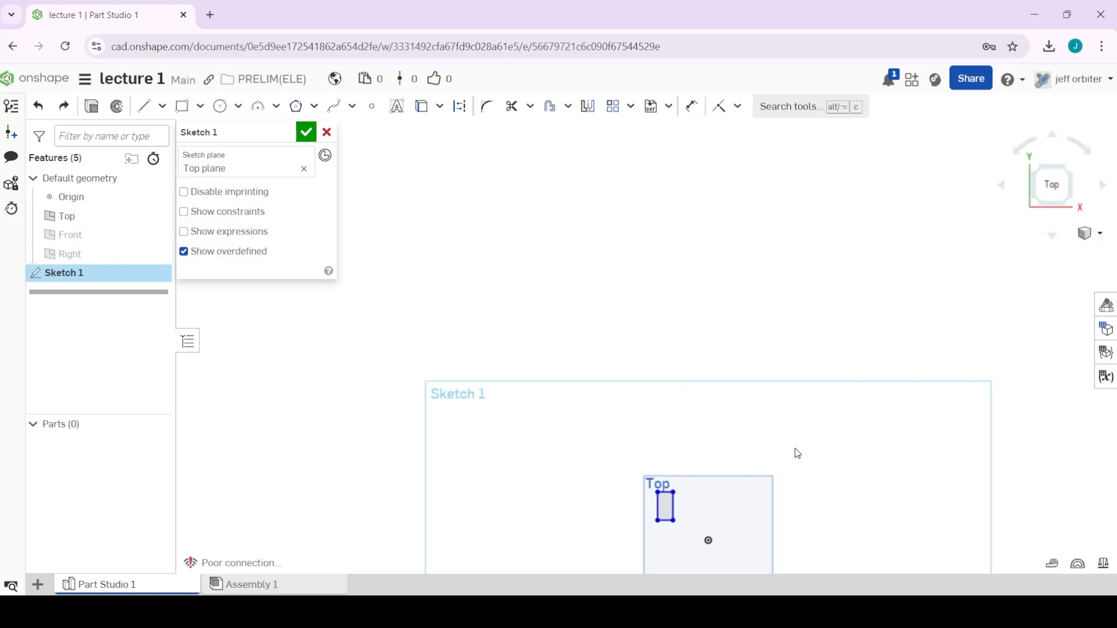
pyautogui.hotkey('ctrl', 'z')
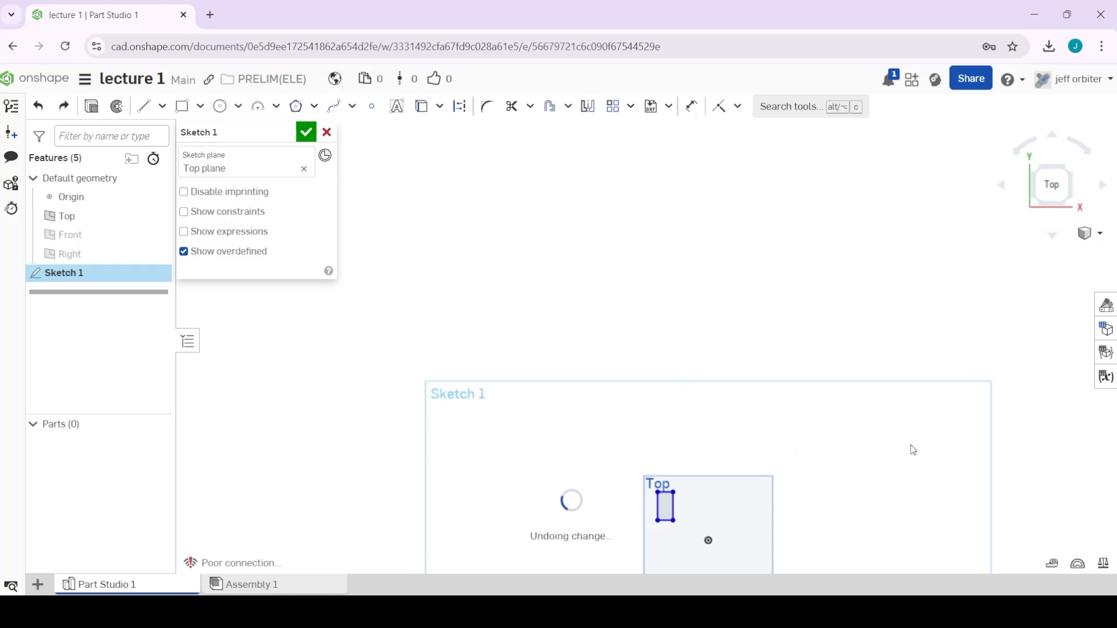
# Switch the sketch pattern tool from linear to Circular pattern.
pyautogui.moveTo(861, 509); pyautogui.dragTo(903, 309, button='middle')
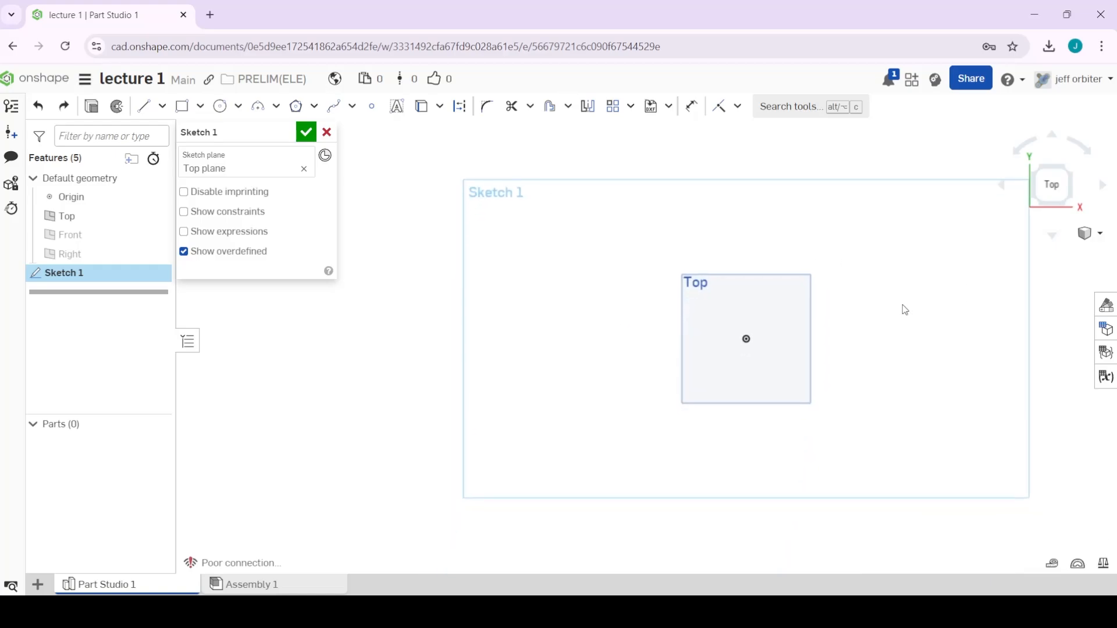
pyautogui.click(630, 107)
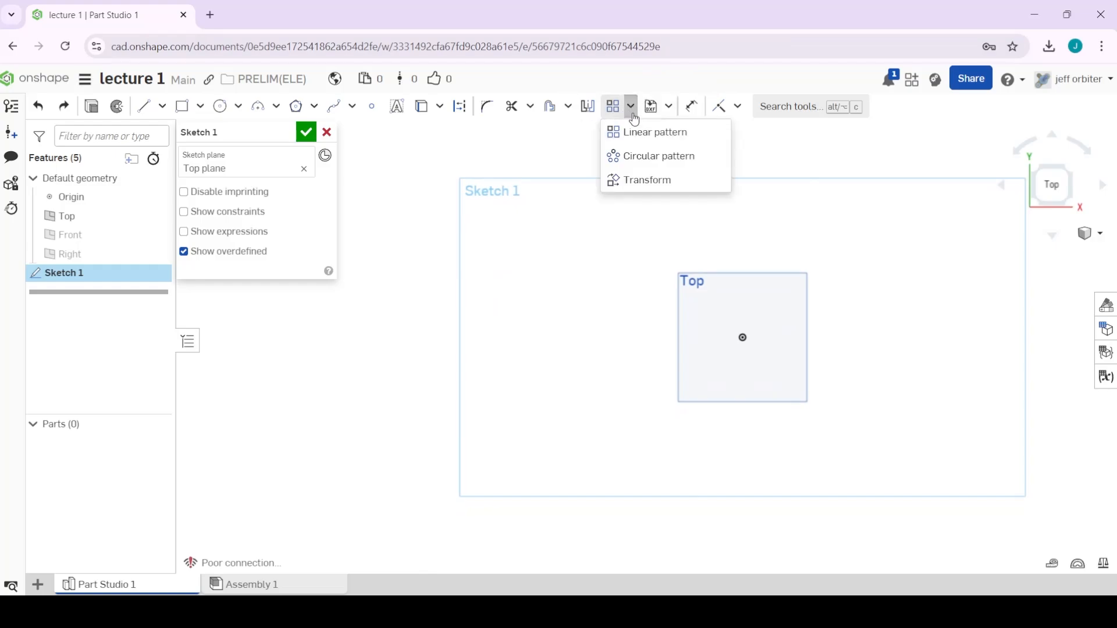
pyautogui.click(639, 158)
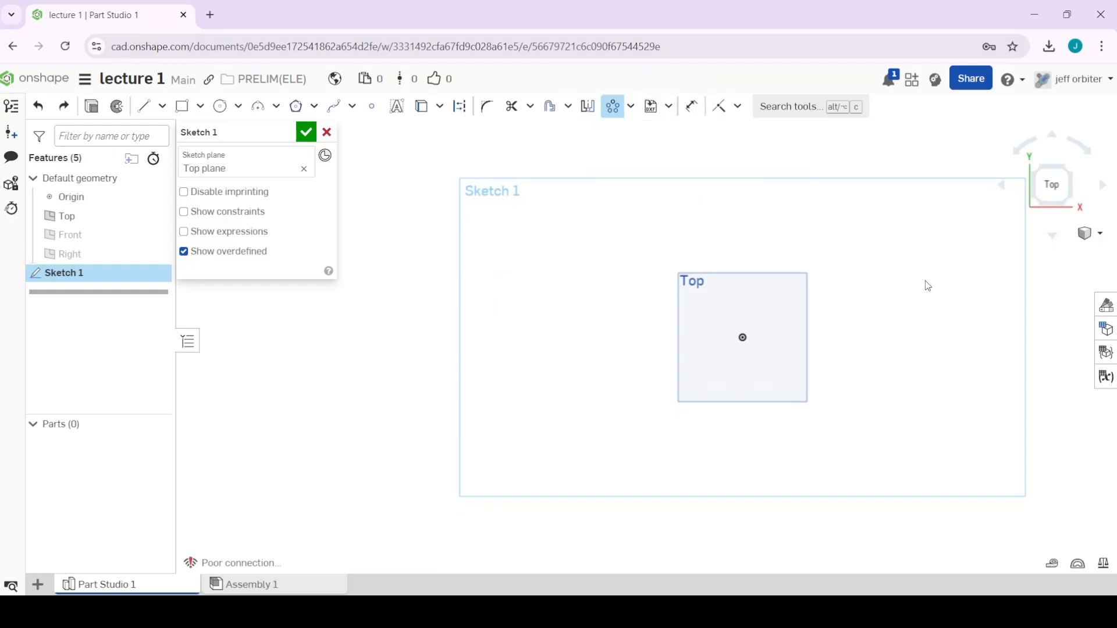
pyautogui.moveTo(861, 280); pyautogui.dragTo(790, 282, button='middle')
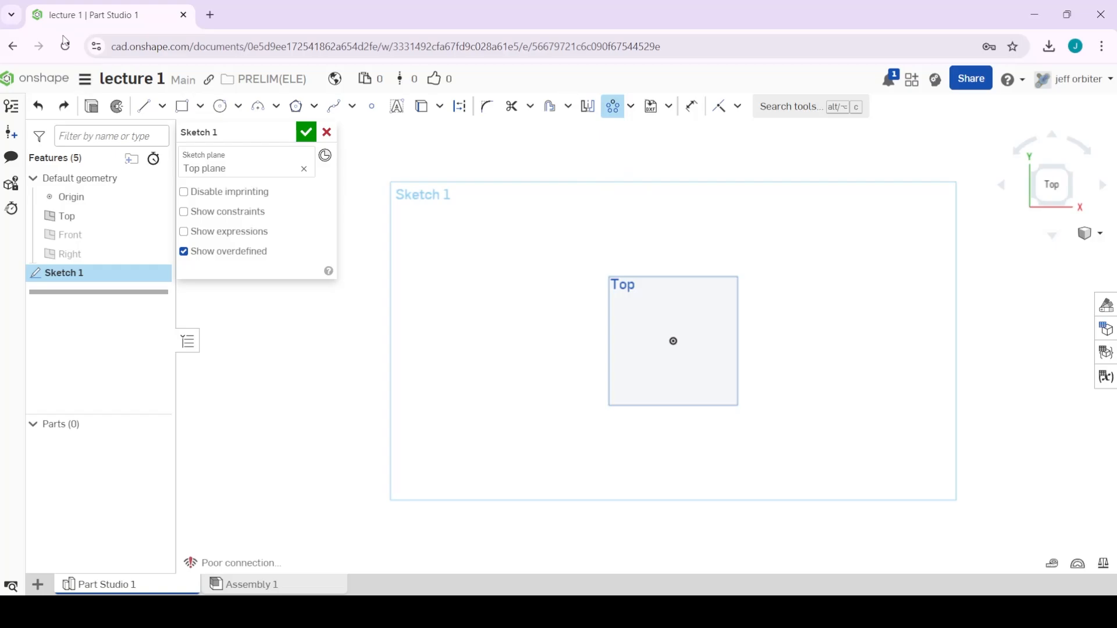
# Draw a circle about 57 mm in diameter at the origin and another about 39 mm in diameter level with it to the left.
pyautogui.click(220, 106)
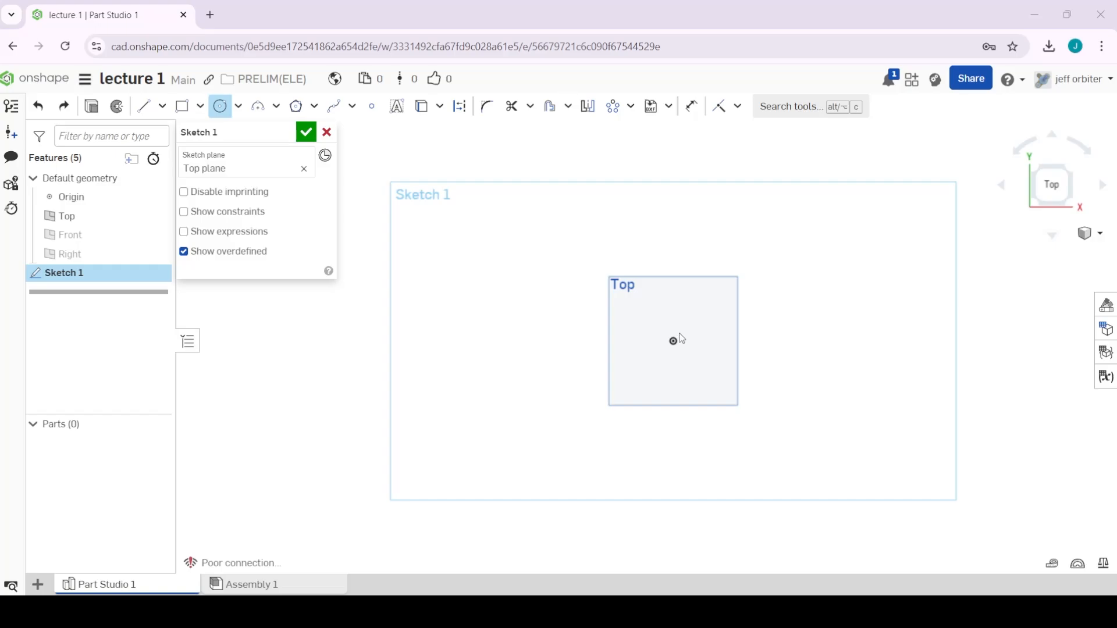
pyautogui.click(673, 341)
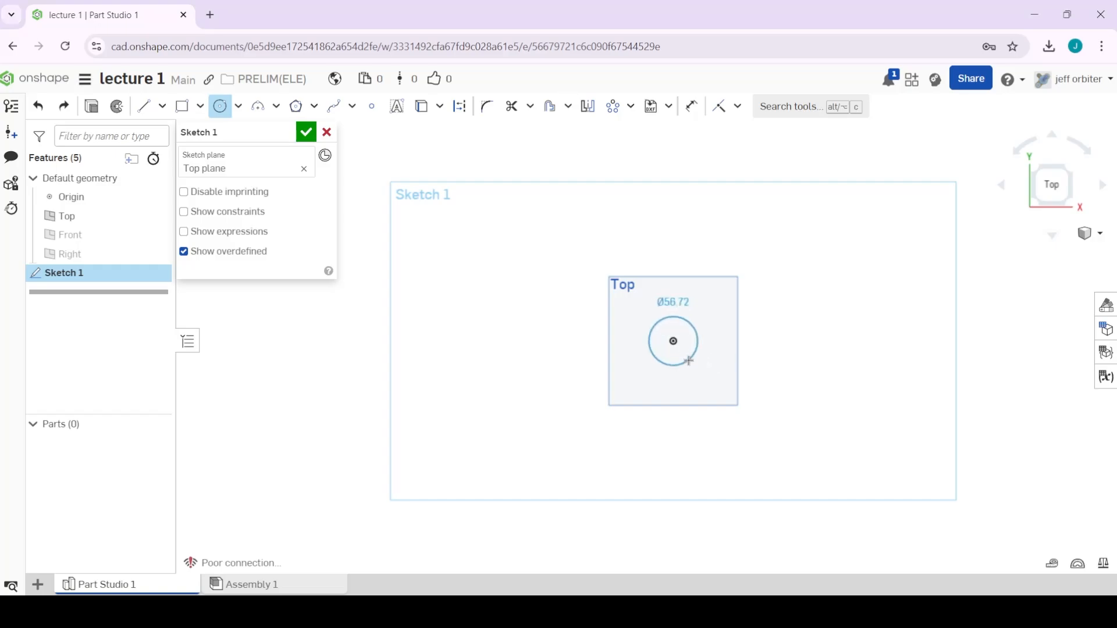
pyautogui.click(689, 360)
pyautogui.click(488, 341)
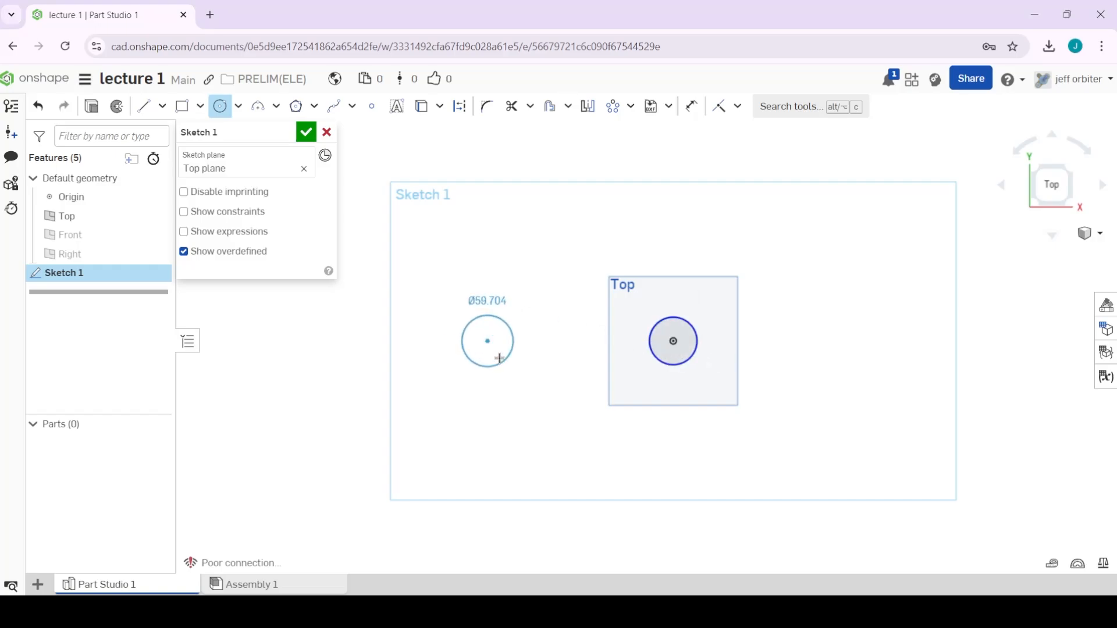
pyautogui.click(500, 353)
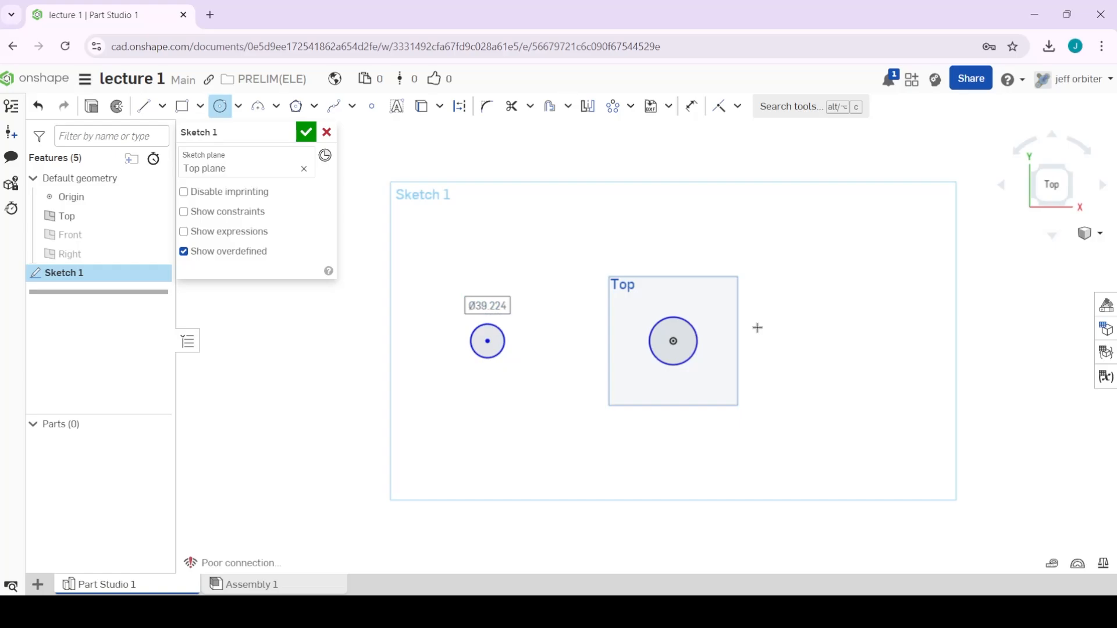
# Create a circular pattern of the smaller circle around the origin with 6 instances.
pyautogui.click(613, 106)
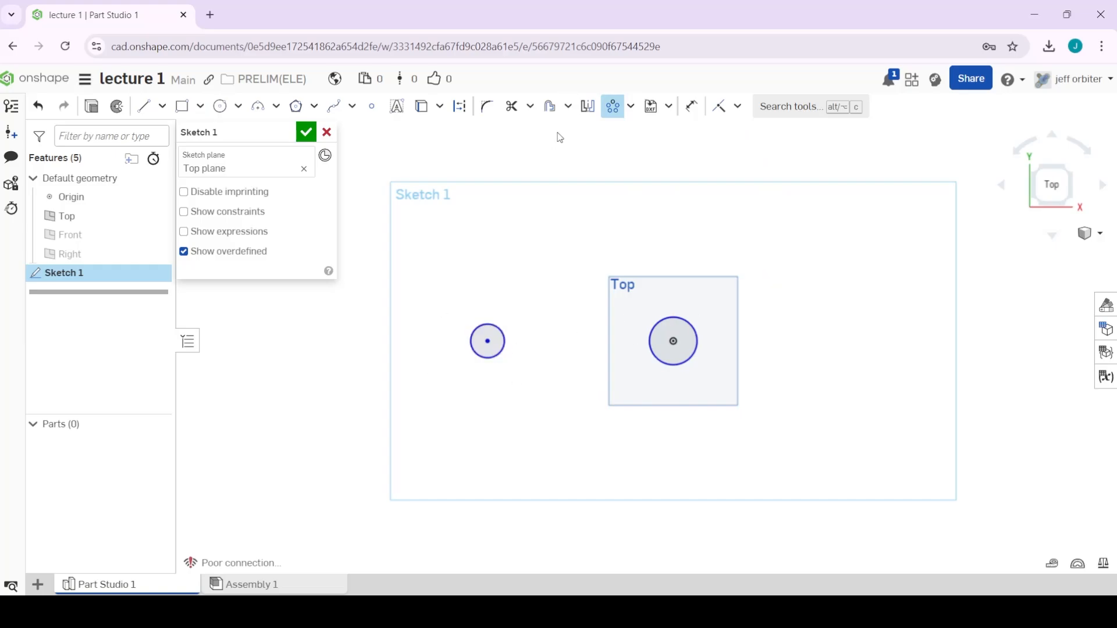
pyautogui.click(502, 358)
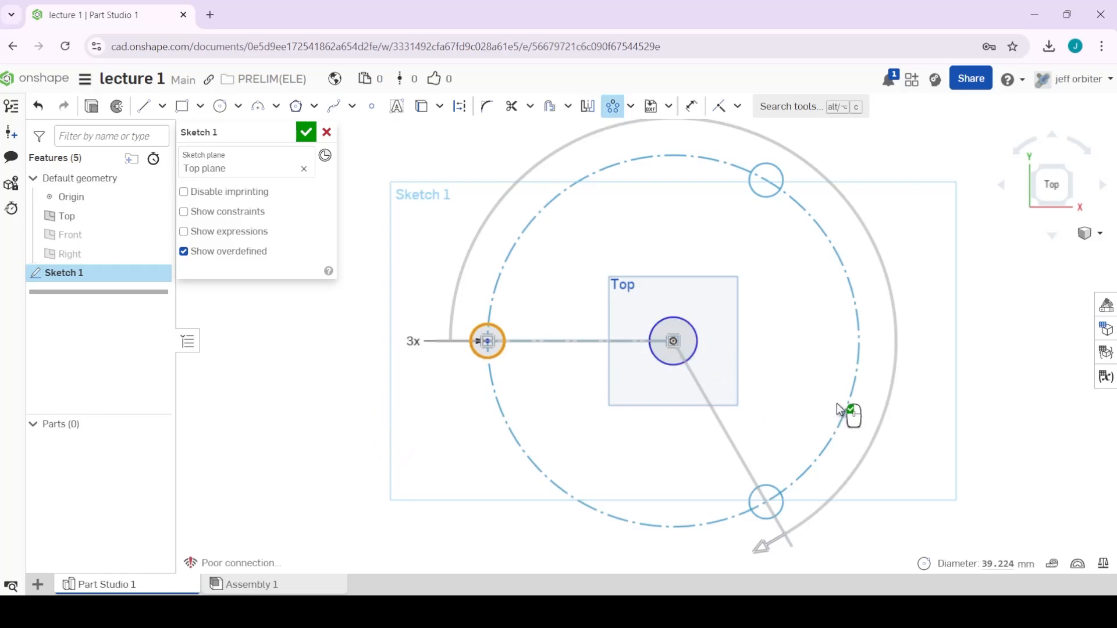
pyautogui.scroll(-1, 631, 399)
pyautogui.scroll(3, 711, 399)
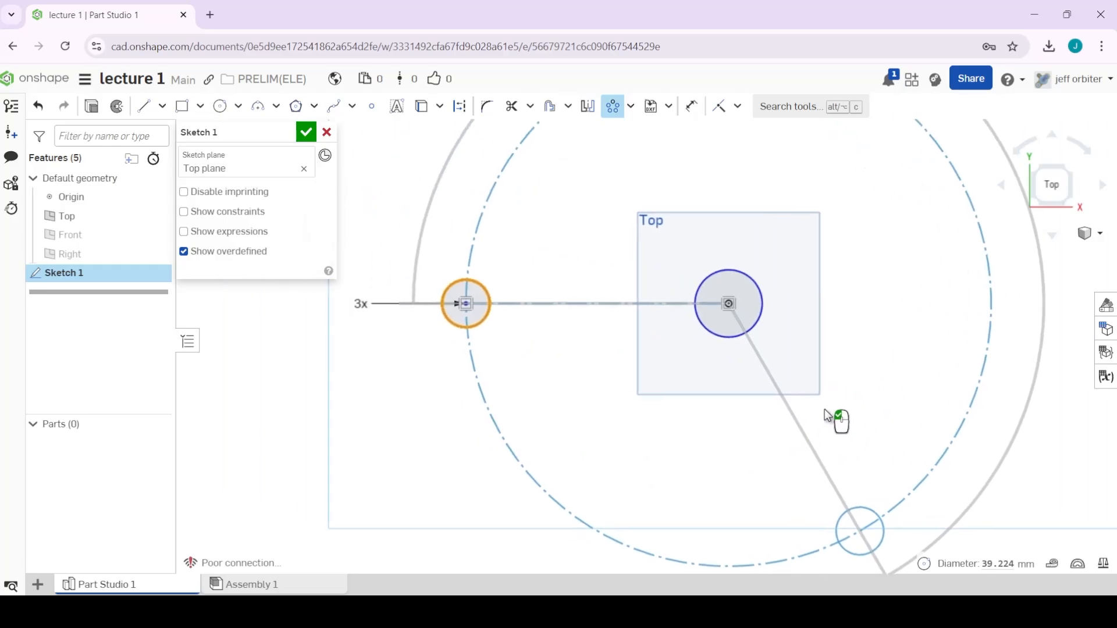
pyautogui.scroll(-3, 828, 415)
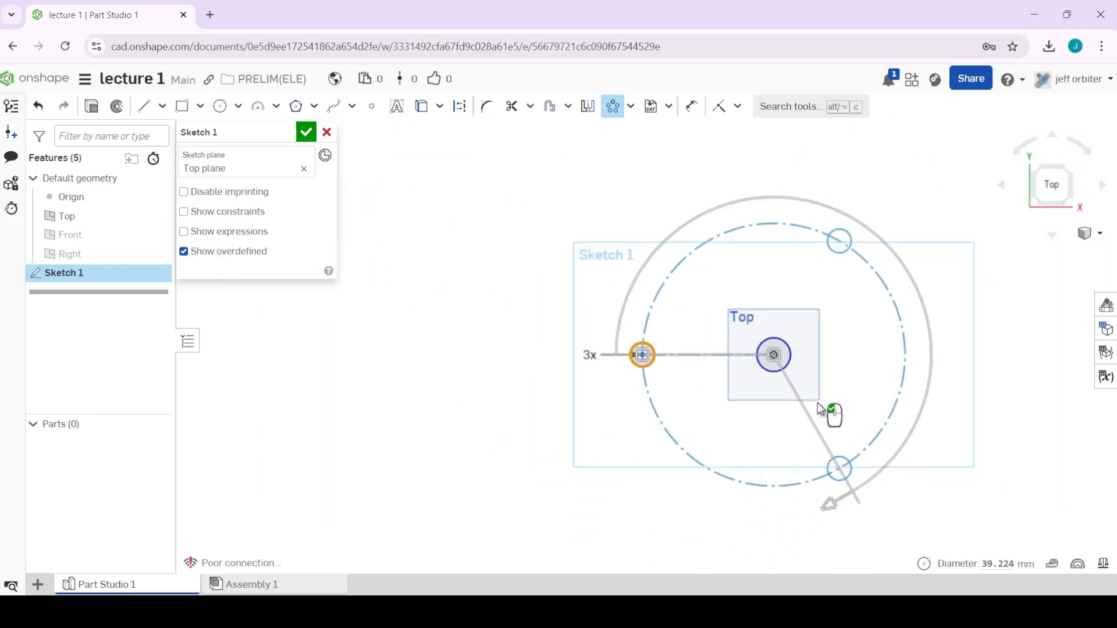
pyautogui.doubleClick(599, 353)
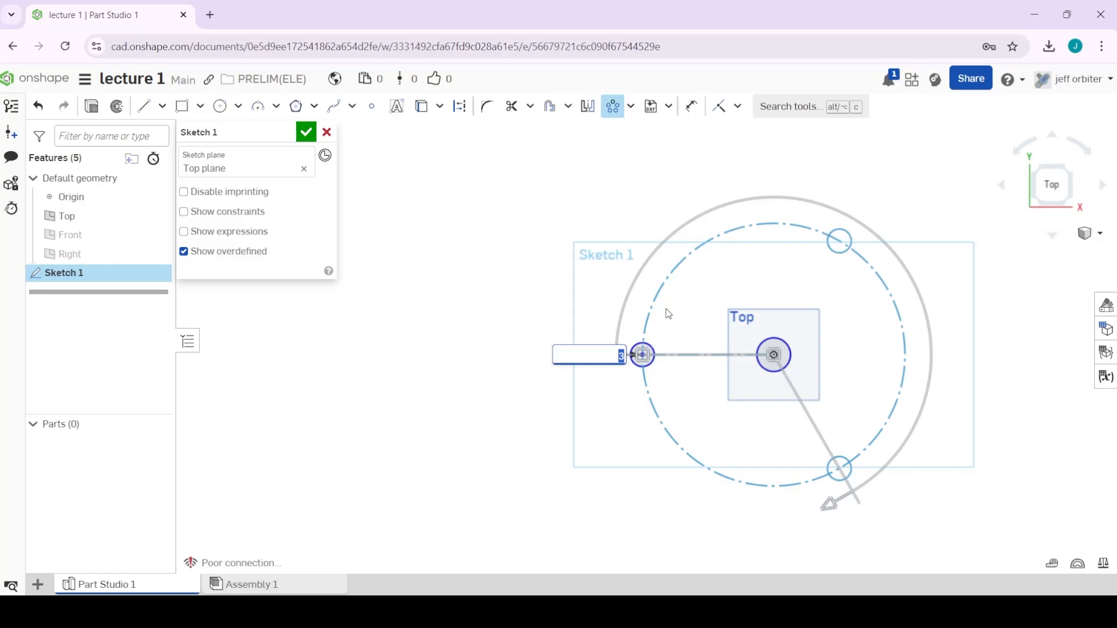
pyautogui.press('Return')
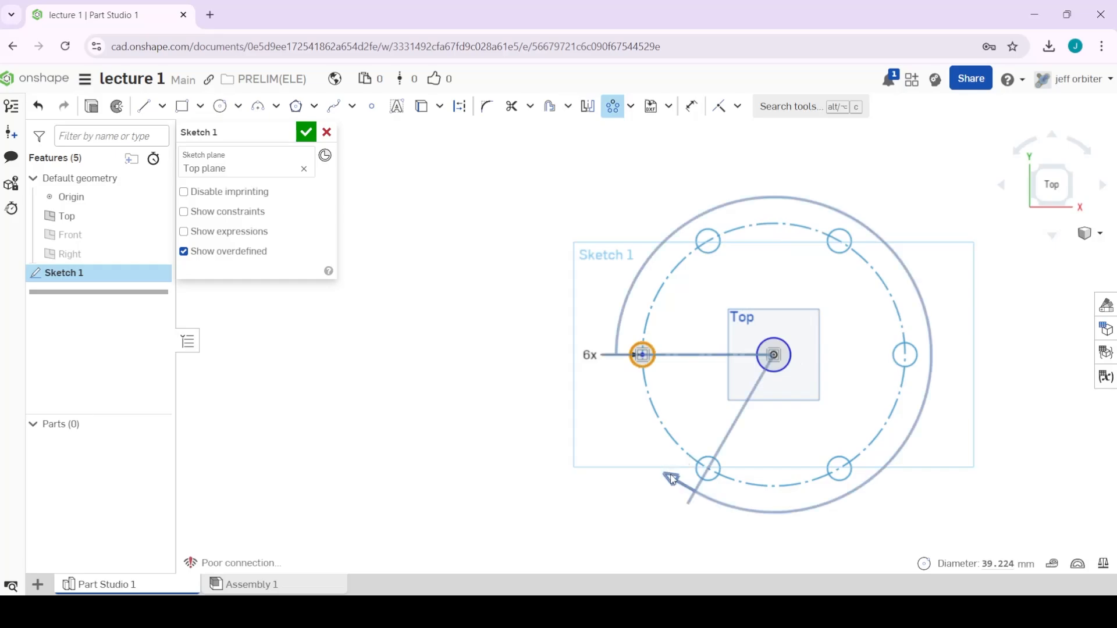
# Reduce the circular pattern's sweep angle freehand to 180°, and further to about 170°.
pyautogui.moveTo(673, 494); pyautogui.dragTo(961, 361)
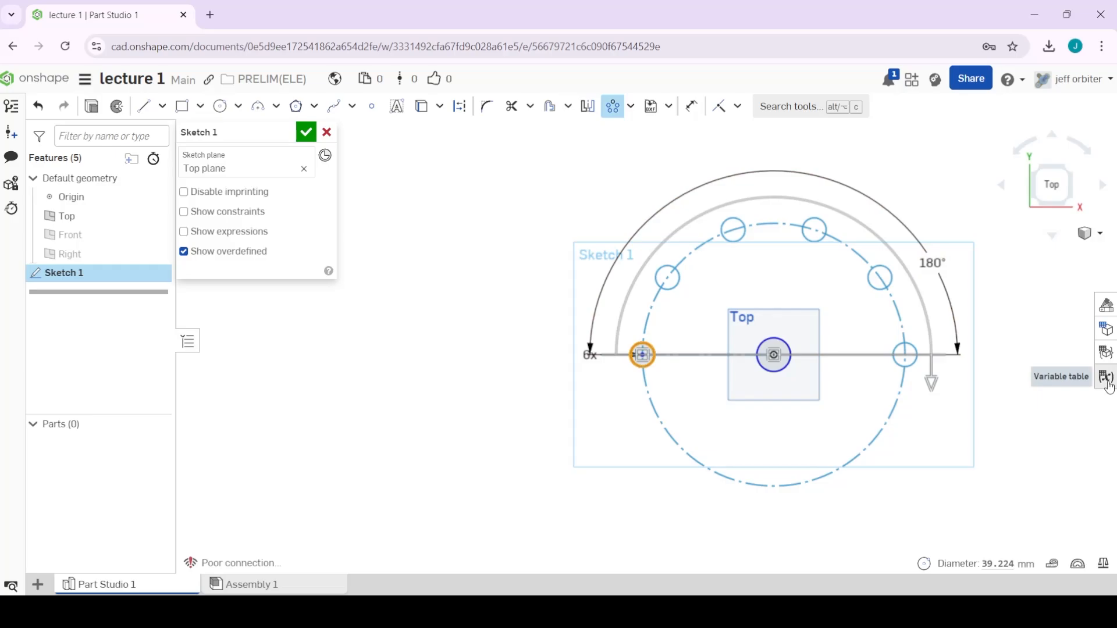
pyautogui.moveTo(931, 384); pyautogui.dragTo(984, 354)
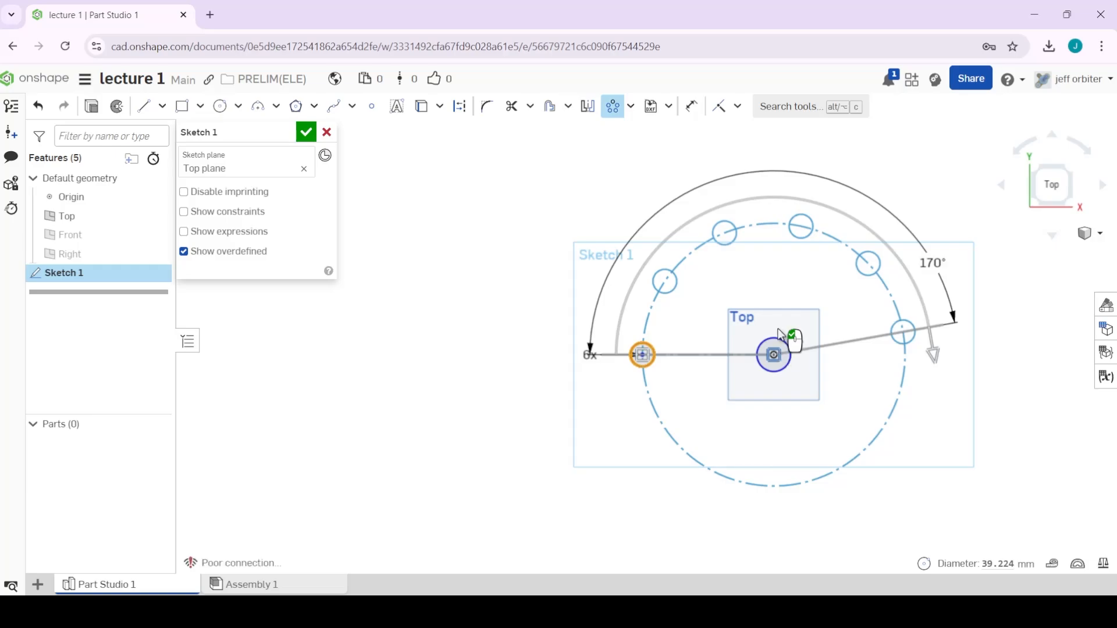
# Try shifting the circular pattern's center to either side of the origin, and cancel the pattern.
pyautogui.moveTo(780, 356)
pyautogui.mouseDown()
pyautogui.moveTo(766, 305)
pyautogui.moveTo(814, 306)
pyautogui.moveTo(746, 271)
pyautogui.moveTo(818, 314)
pyautogui.moveTo(761, 356)
pyautogui.mouseUp()
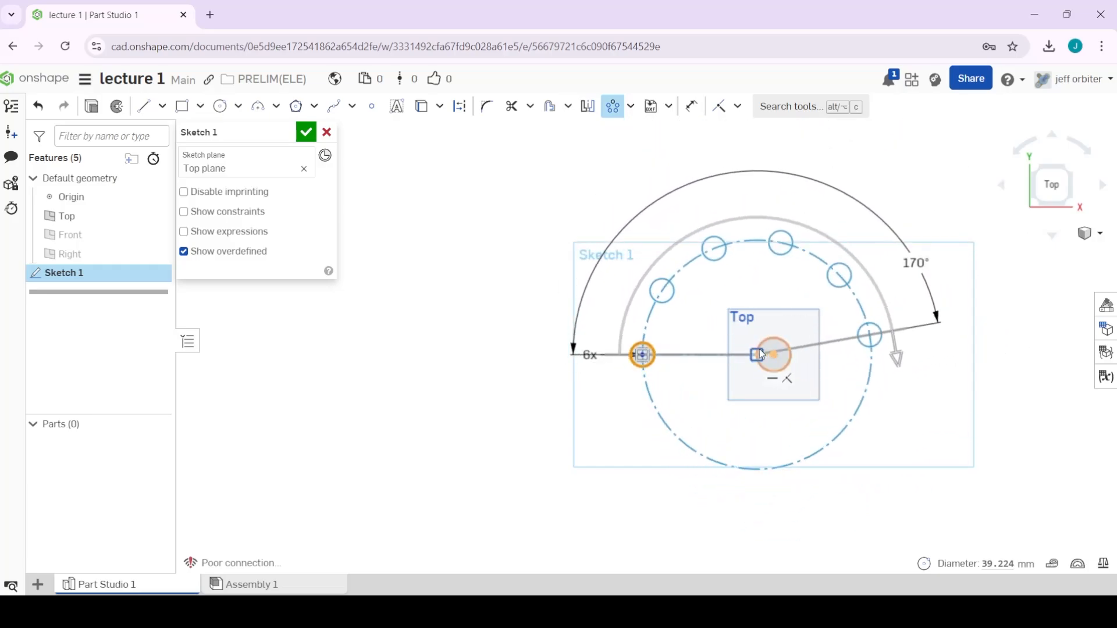
pyautogui.moveTo(761, 353); pyautogui.dragTo(792, 353)
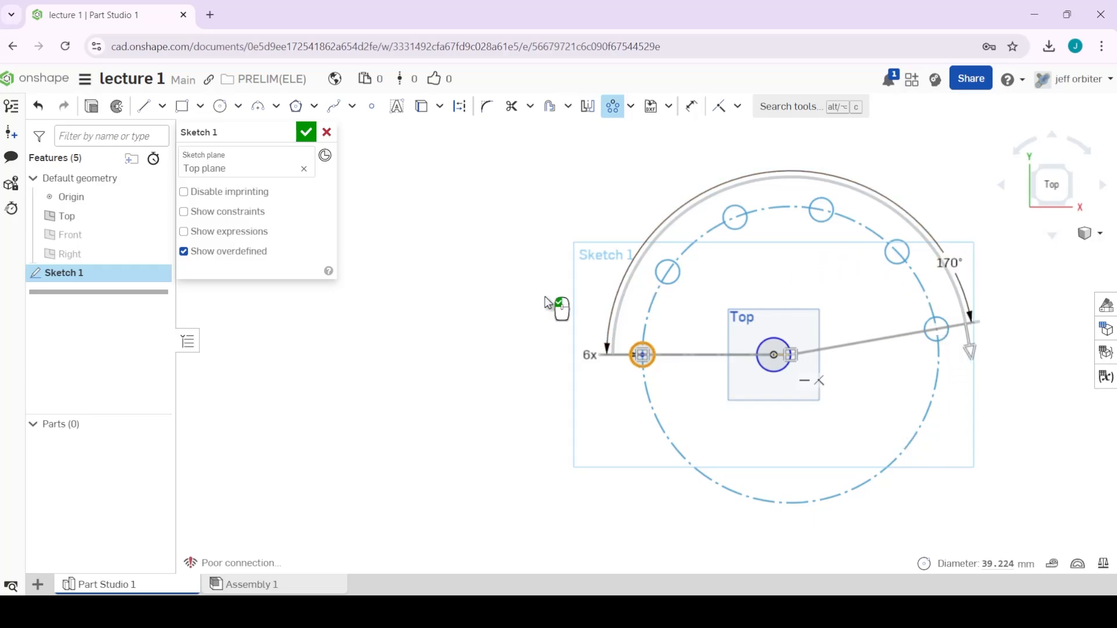
pyautogui.press('Escape')
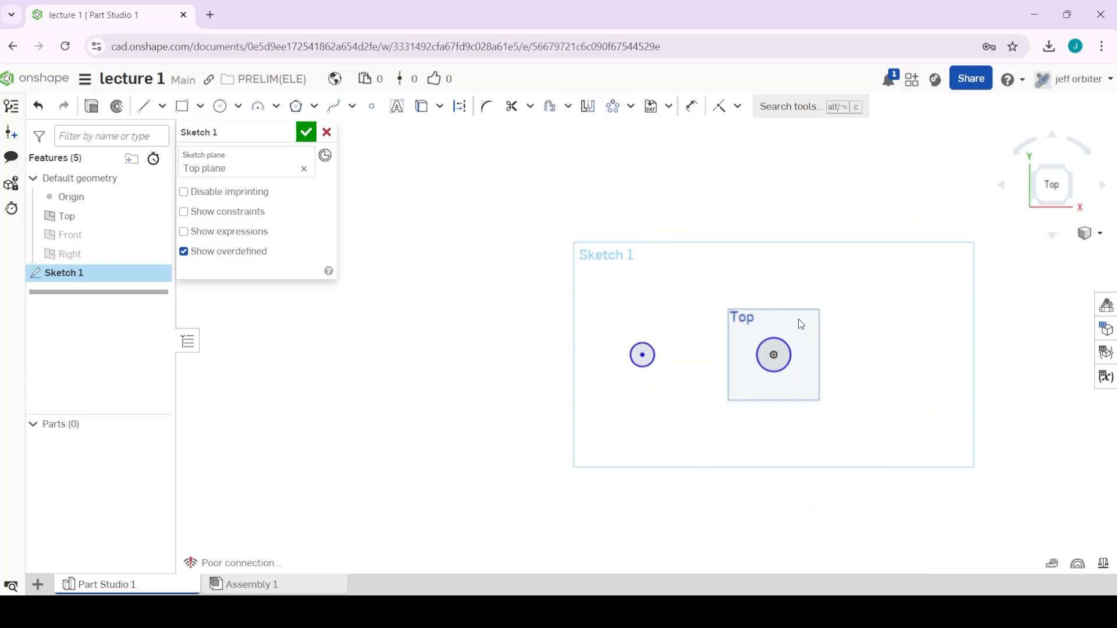
# Undo both circles so the sketch is empty again.
pyautogui.hotkey('ctrl', 'z')
pyautogui.hotkey('ctrl', 'z')
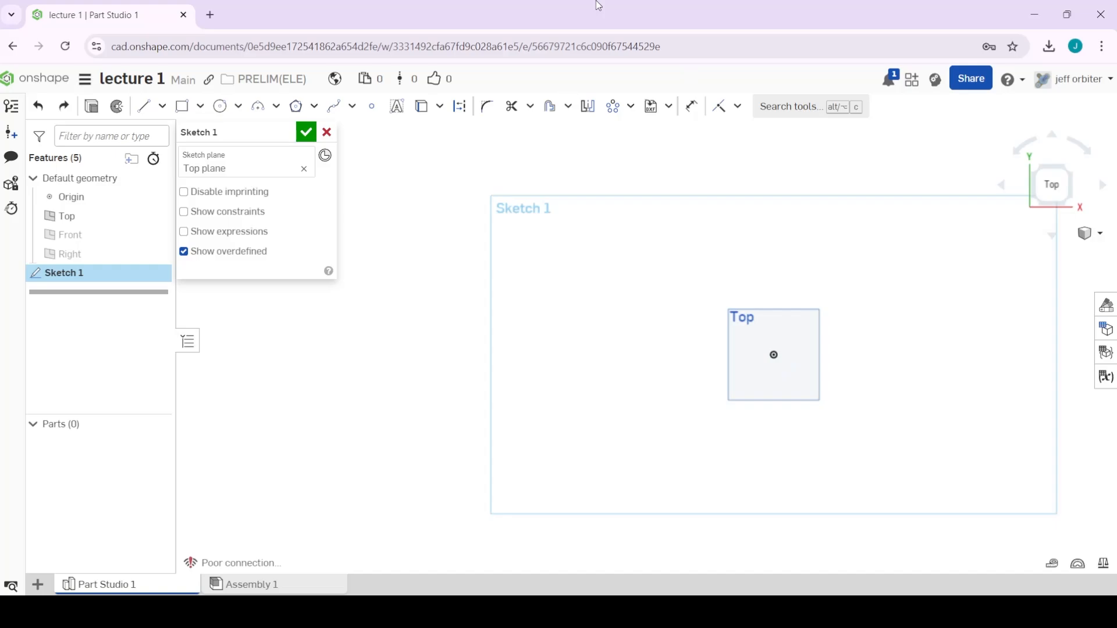
# Draw a rectangle about 94 by 138 mm at the sketch's upper left and another about 135 by 114 mm below the origin.
pyautogui.click(630, 108)
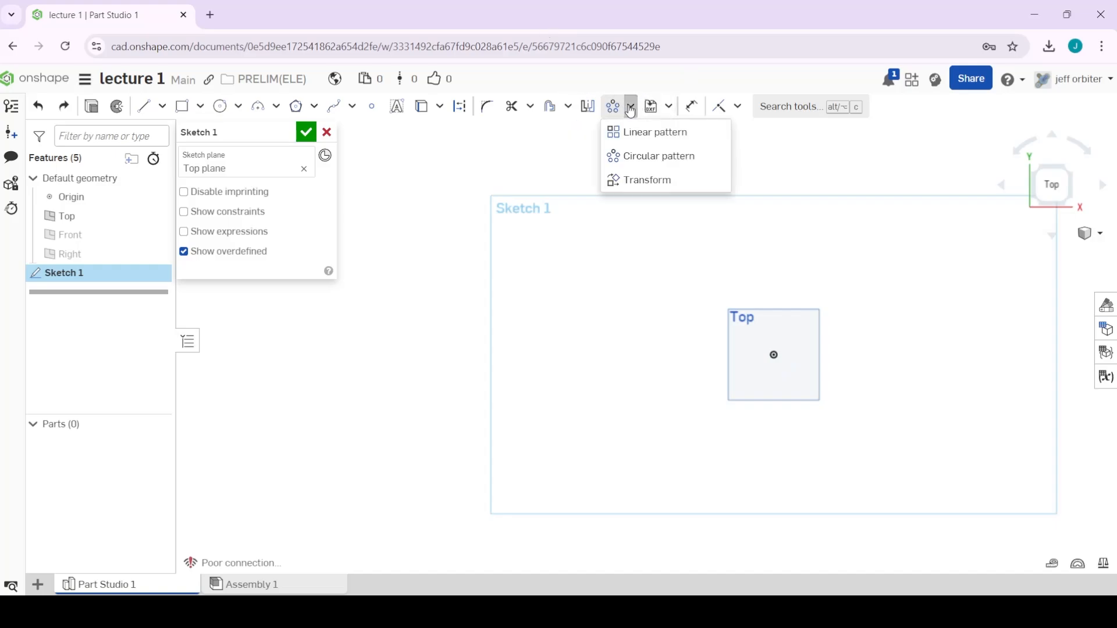
pyautogui.click(181, 108)
pyautogui.click(545, 251)
pyautogui.click(602, 336)
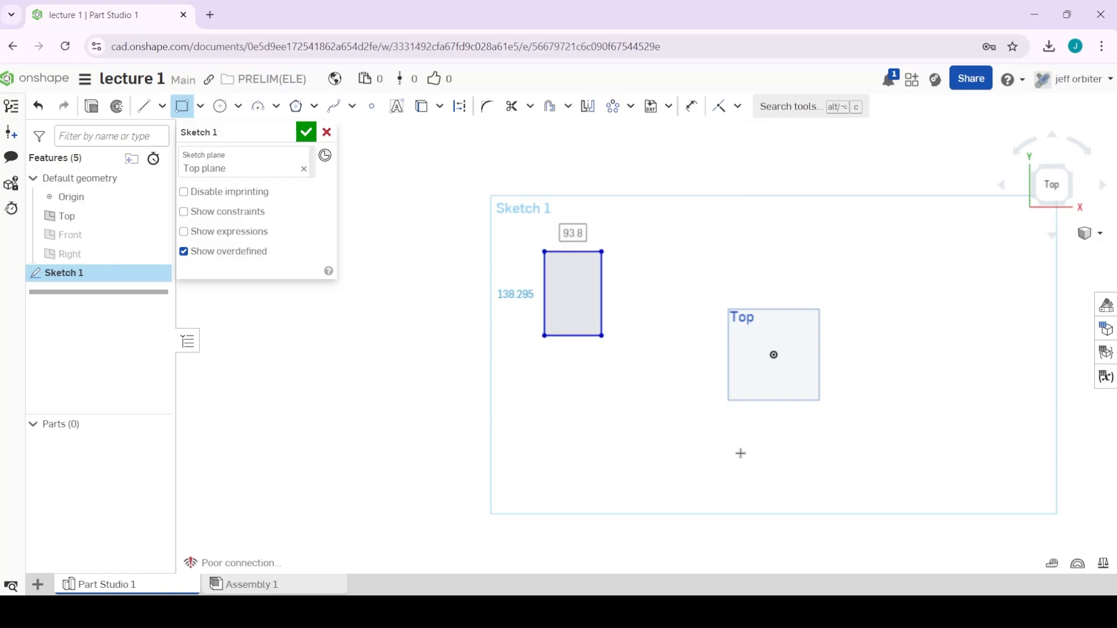
pyautogui.click(744, 453)
pyautogui.click(662, 384)
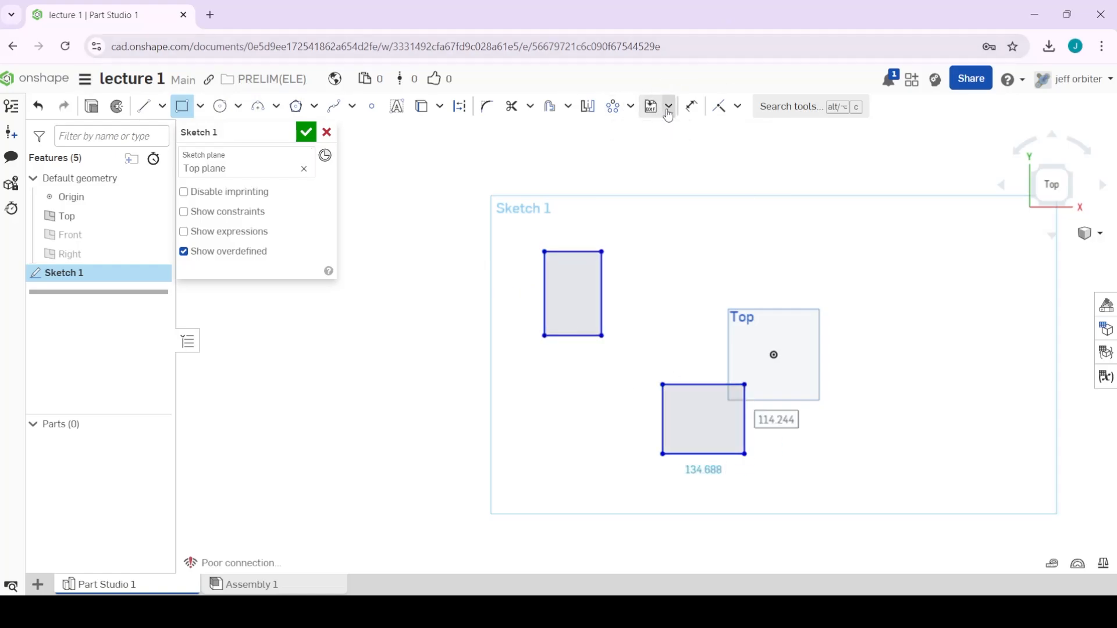
# Scale the upper-left rectangle down freehand to about half its size with the sketch Transform tool.
pyautogui.click(630, 105)
pyautogui.click(641, 181)
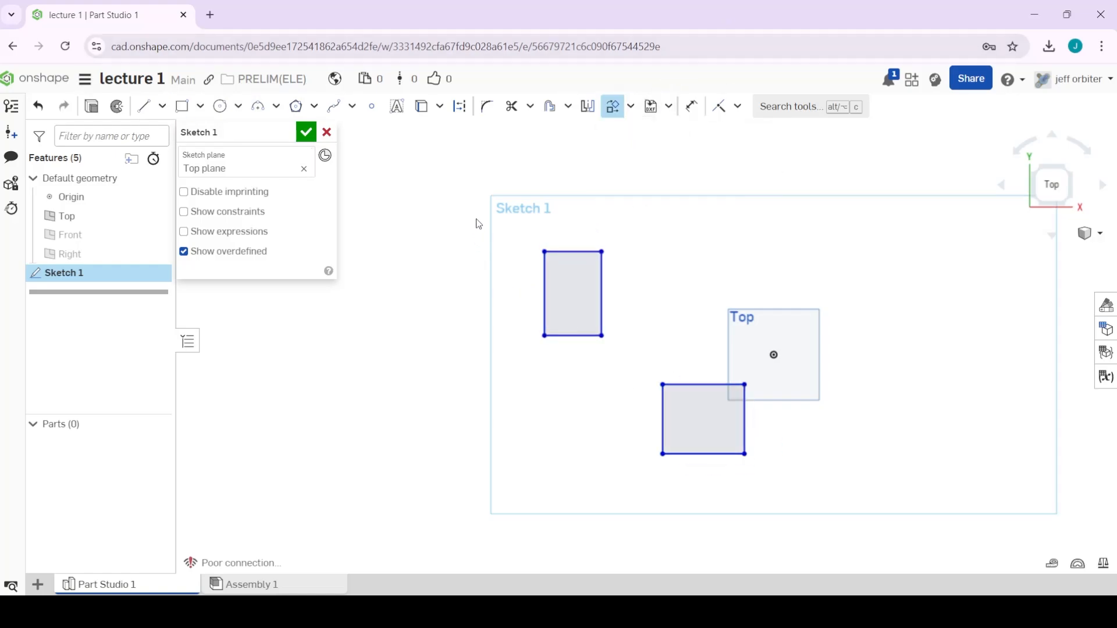
pyautogui.moveTo(478, 224); pyautogui.dragTo(642, 377)
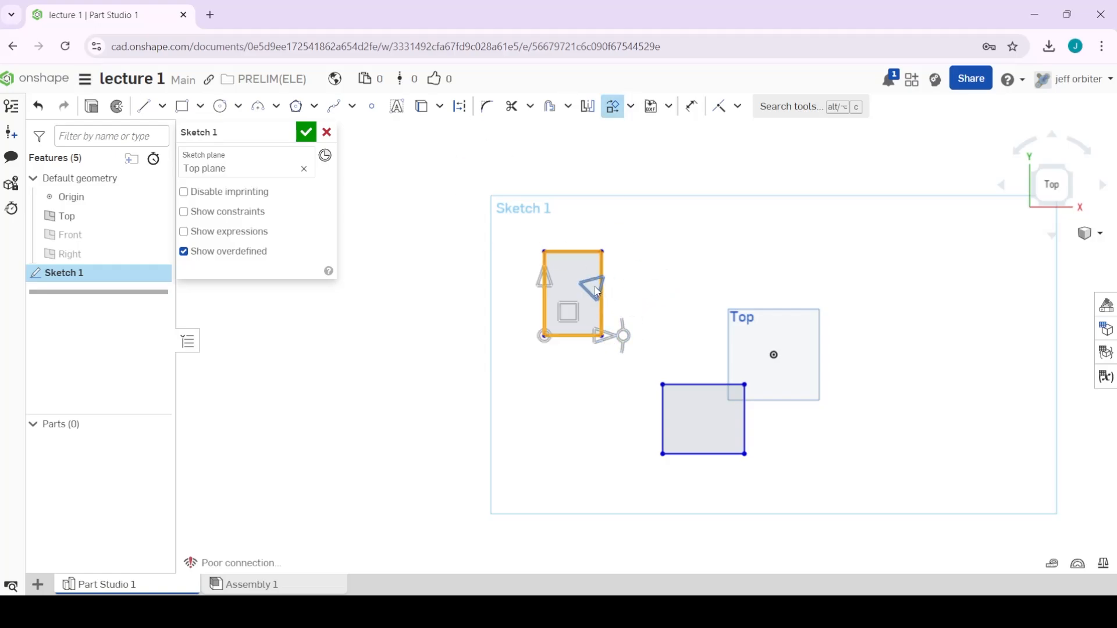
pyautogui.moveTo(596, 291); pyautogui.dragTo(663, 232)
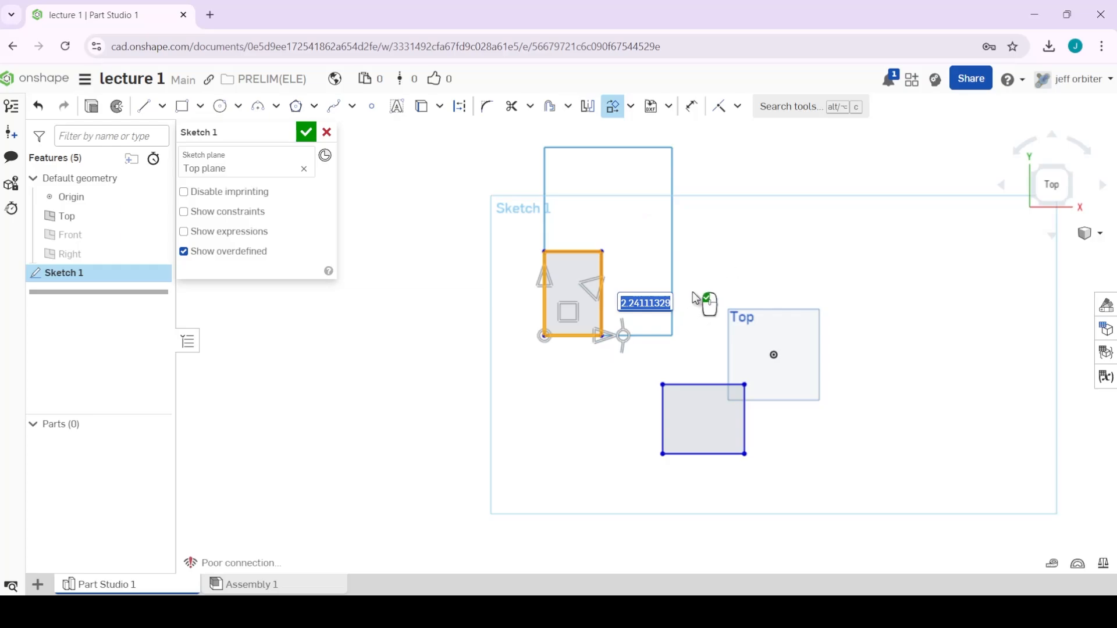
pyautogui.moveTo(587, 294); pyautogui.dragTo(554, 322)
pyautogui.click(756, 257)
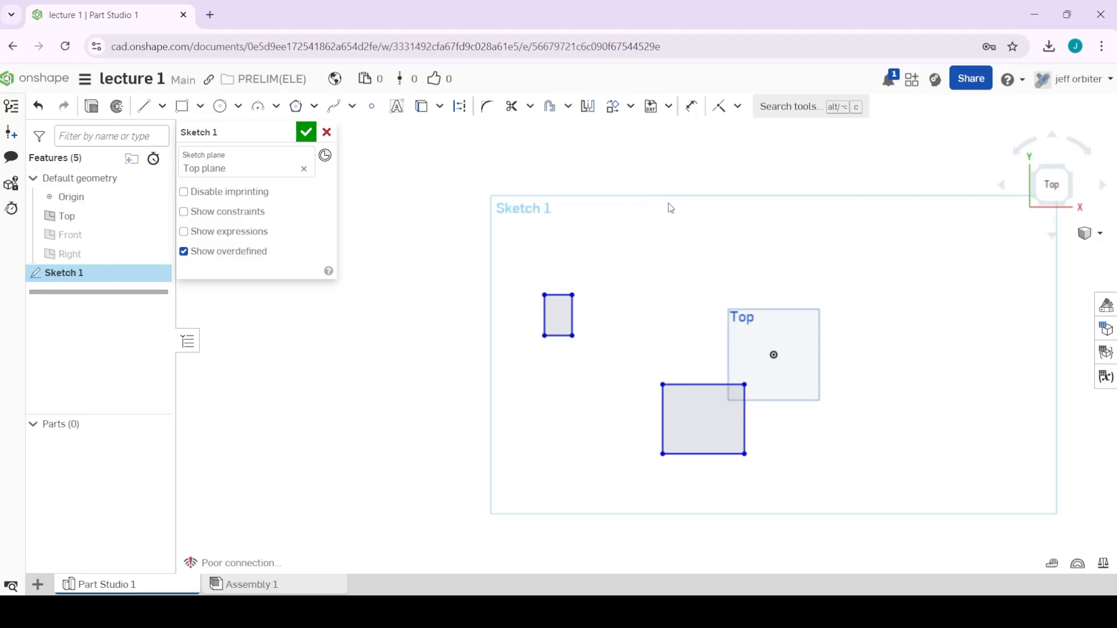
# Scale the shrunken upper-left rectangle up by a factor of about 1.93 with the Transform tool.
pyautogui.click(613, 106)
pyautogui.moveTo(486, 264); pyautogui.dragTo(605, 332)
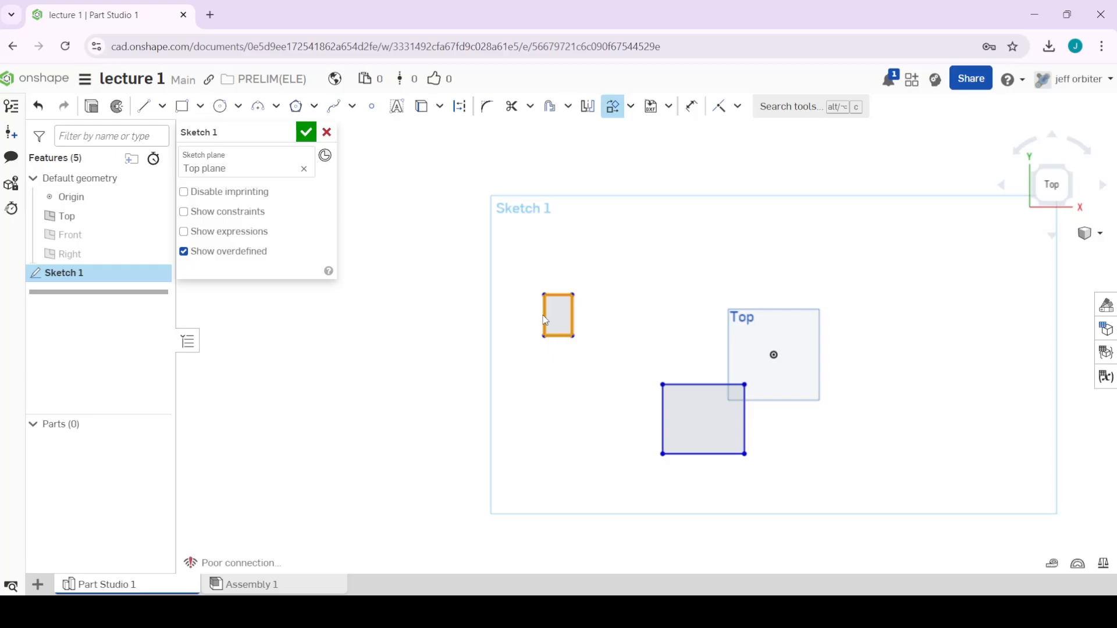
pyautogui.click(552, 306)
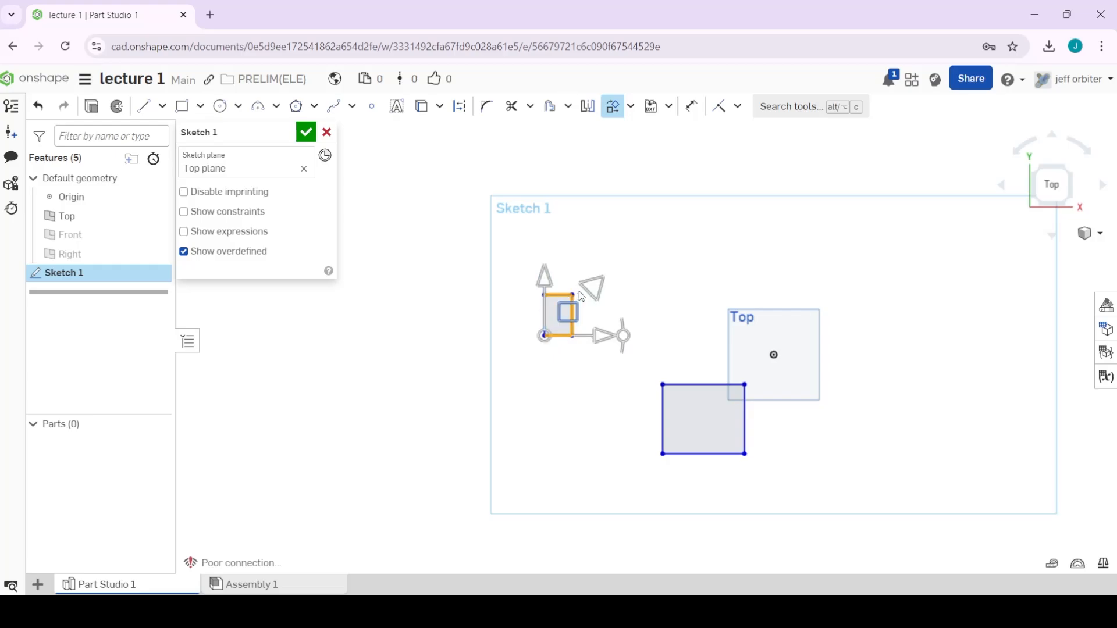
pyautogui.moveTo(603, 285); pyautogui.dragTo(665, 244)
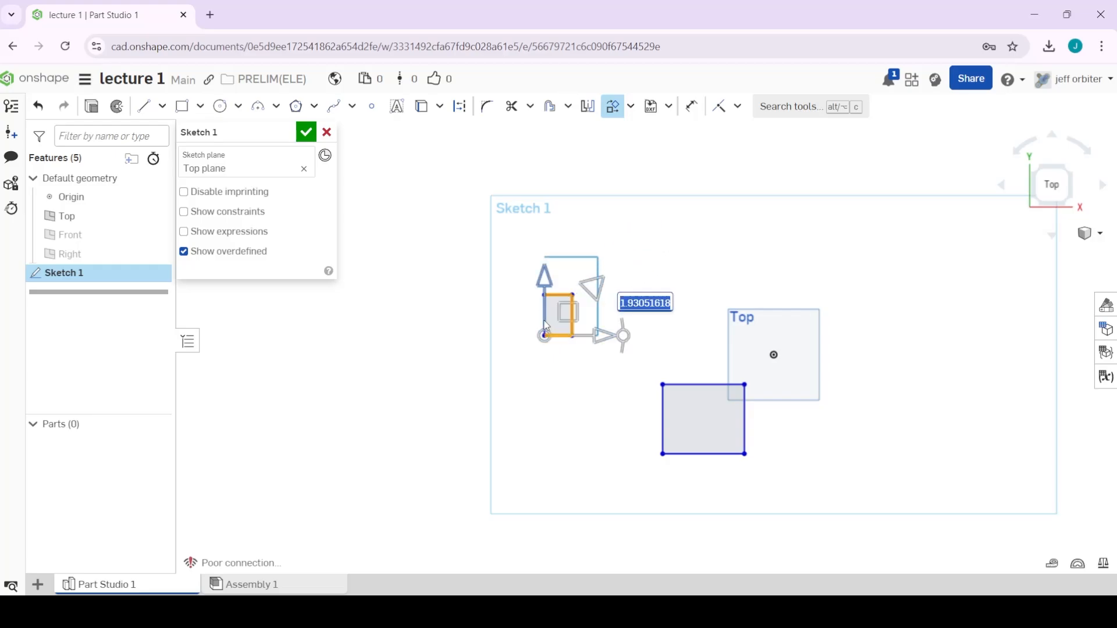
pyautogui.scroll(5, 545, 325)
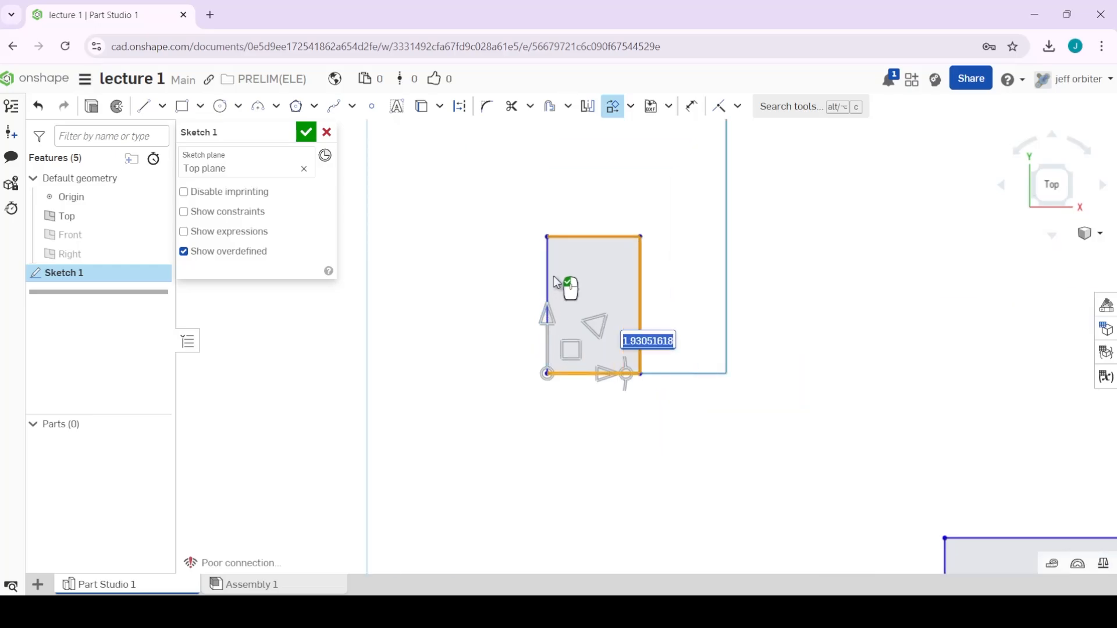
pyautogui.scroll(-3, 751, 258)
pyautogui.scroll(-3, 748, 258)
pyautogui.moveTo(813, 194); pyautogui.dragTo(751, 292, button='middle')
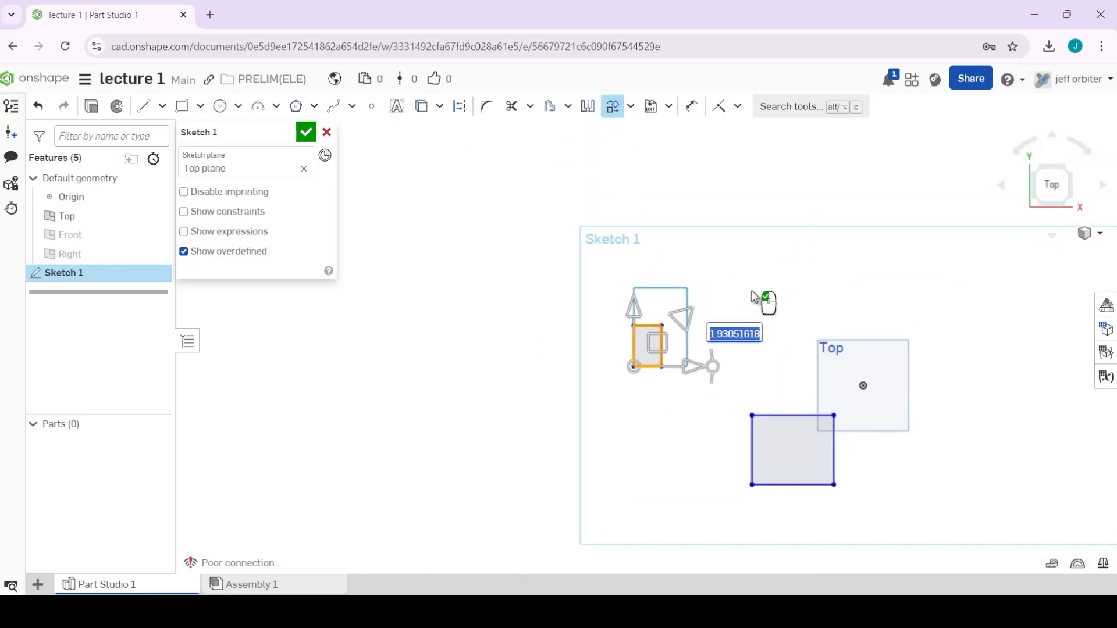
pyautogui.click(749, 288)
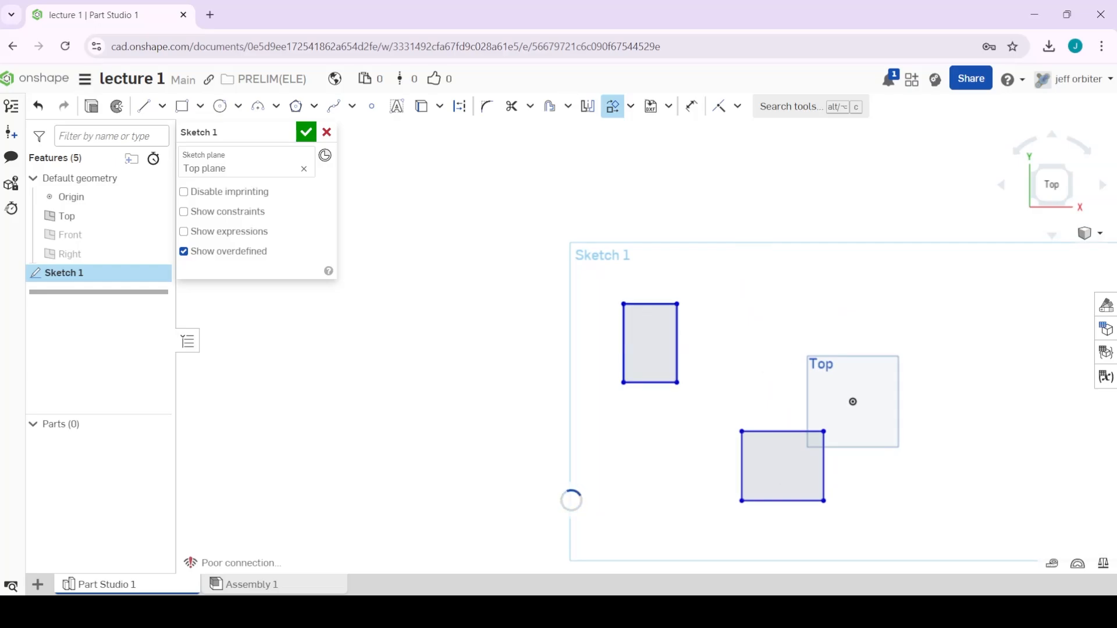
# Transform the upper-left rectangle by rotating it about 30° counterclockwise and moving it slightly up and to the right.
pyautogui.click(612, 106)
pyautogui.moveTo(574, 267); pyautogui.dragTo(711, 428)
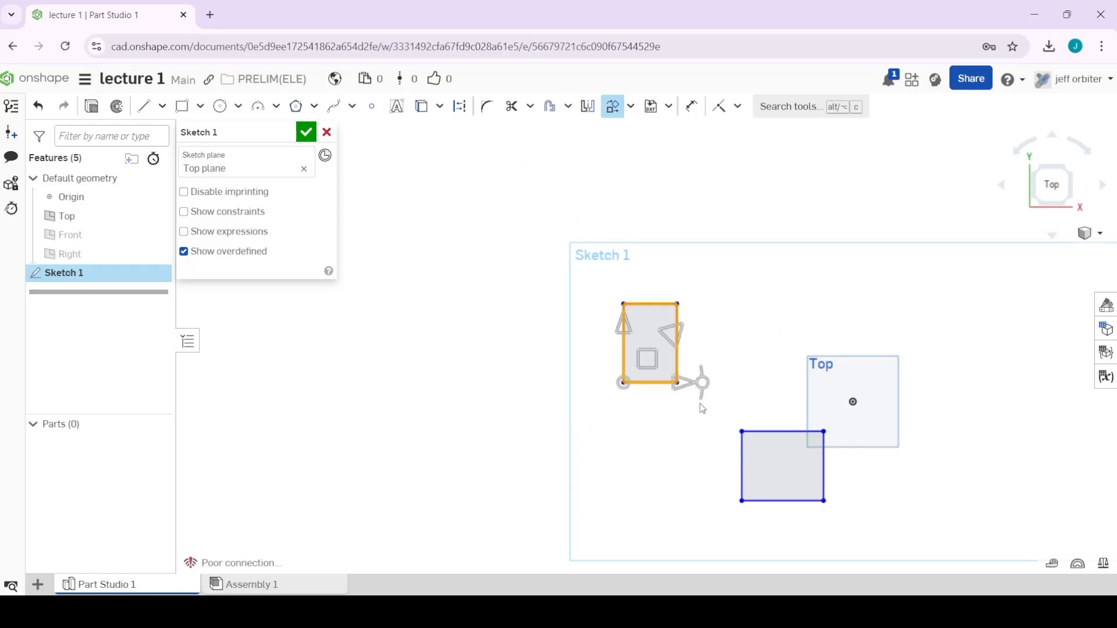
pyautogui.moveTo(702, 382); pyautogui.dragTo(605, 233)
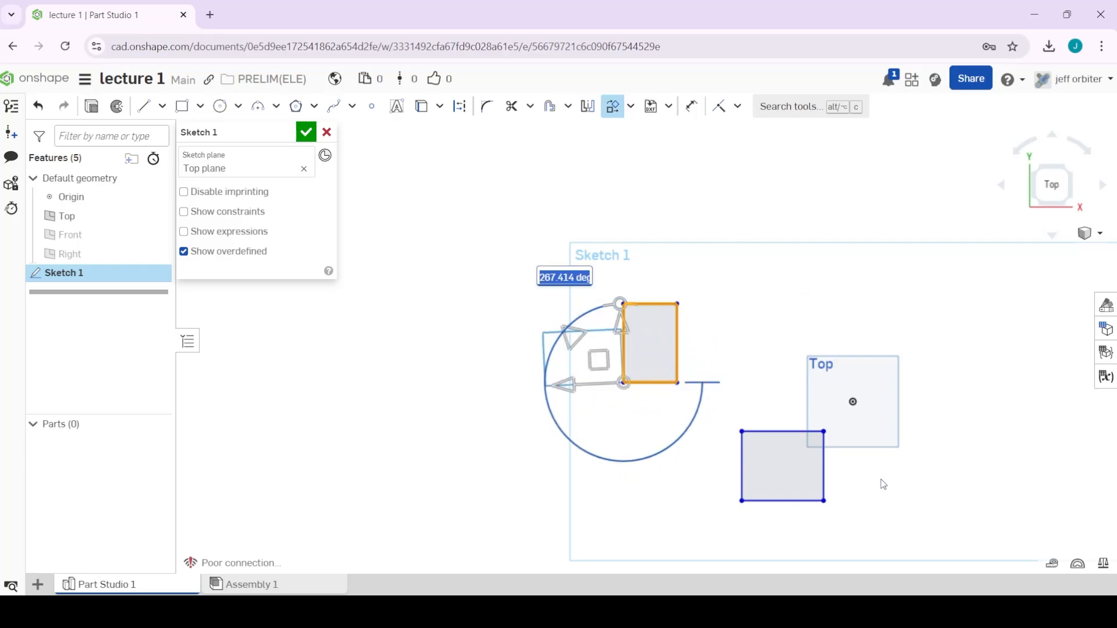
pyautogui.moveTo(623, 302); pyautogui.dragTo(731, 328)
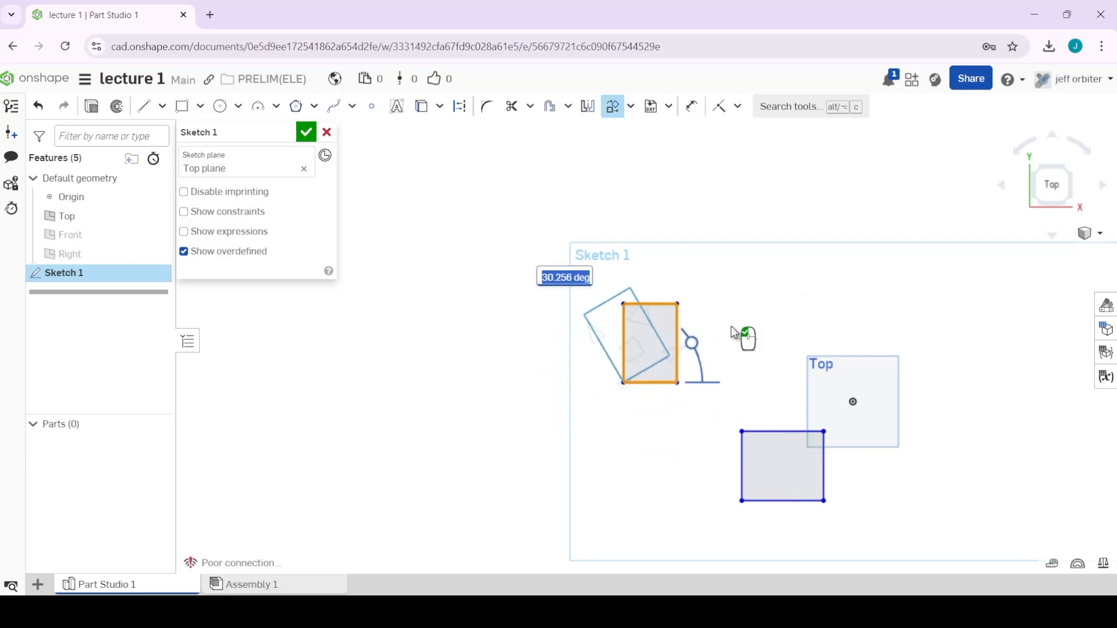
pyautogui.moveTo(674, 352); pyautogui.dragTo(817, 278)
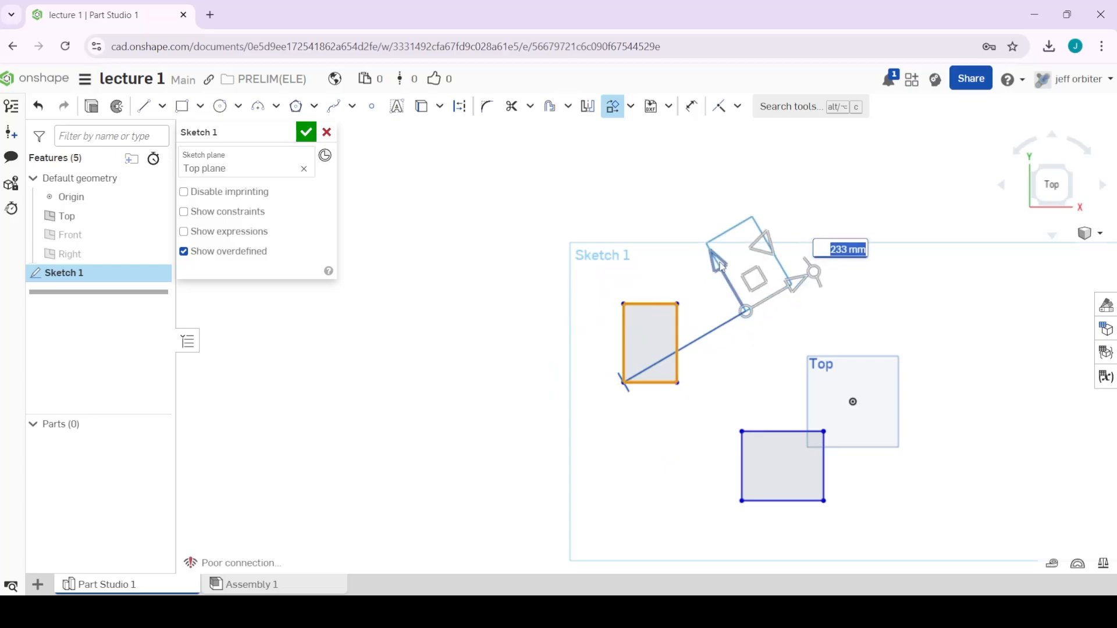
pyautogui.moveTo(717, 262); pyautogui.dragTo(664, 173)
pyautogui.moveTo(750, 191); pyautogui.dragTo(833, 285)
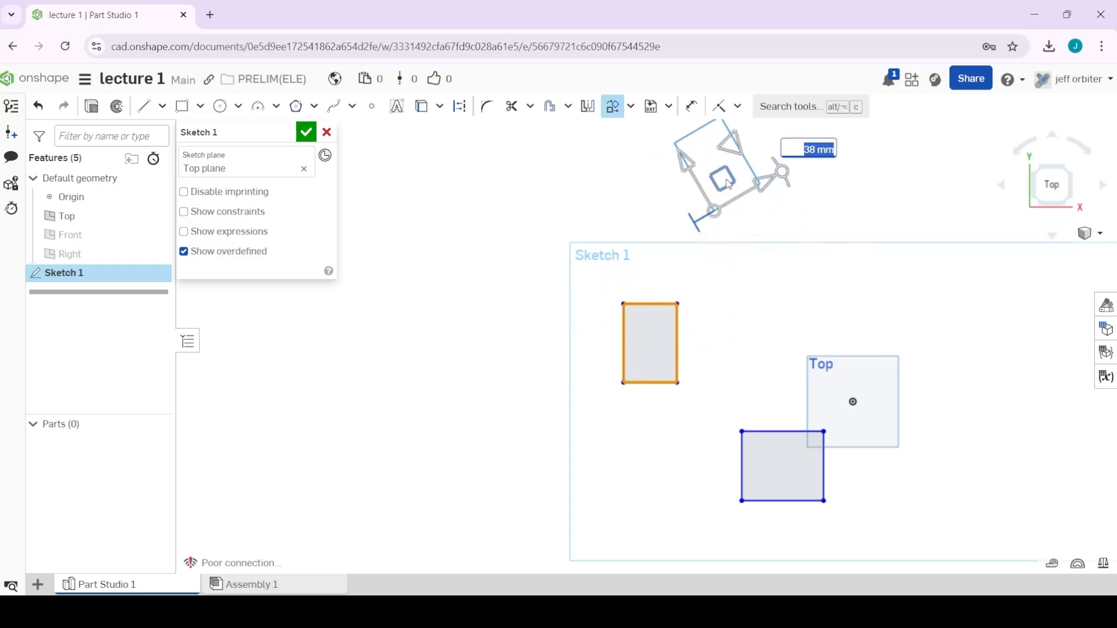
pyautogui.moveTo(728, 184); pyautogui.dragTo(677, 305)
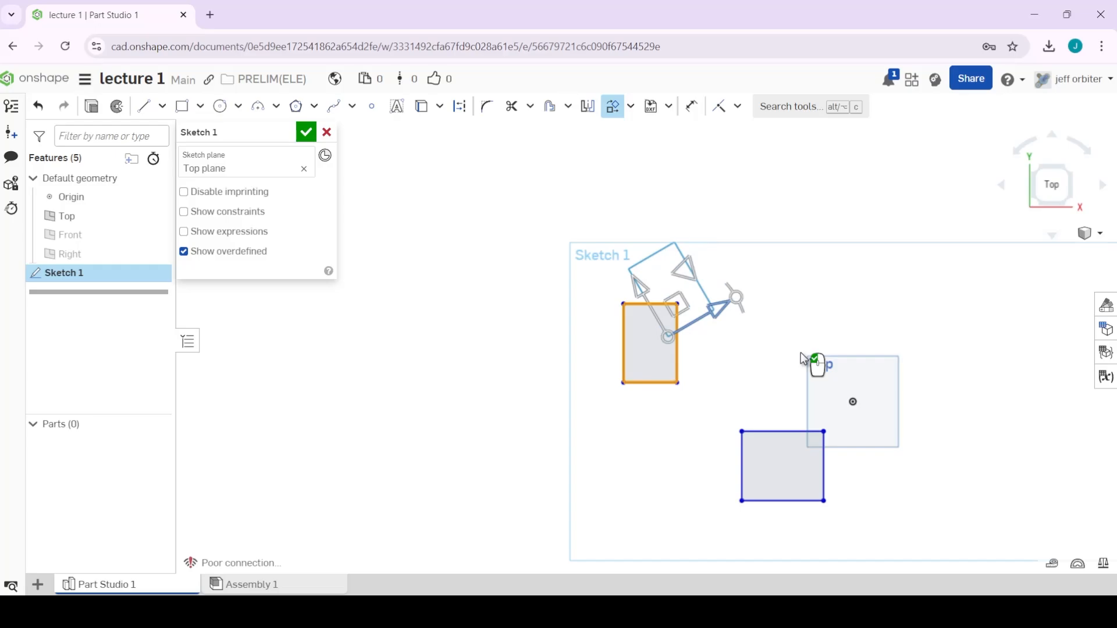
pyautogui.click(873, 293)
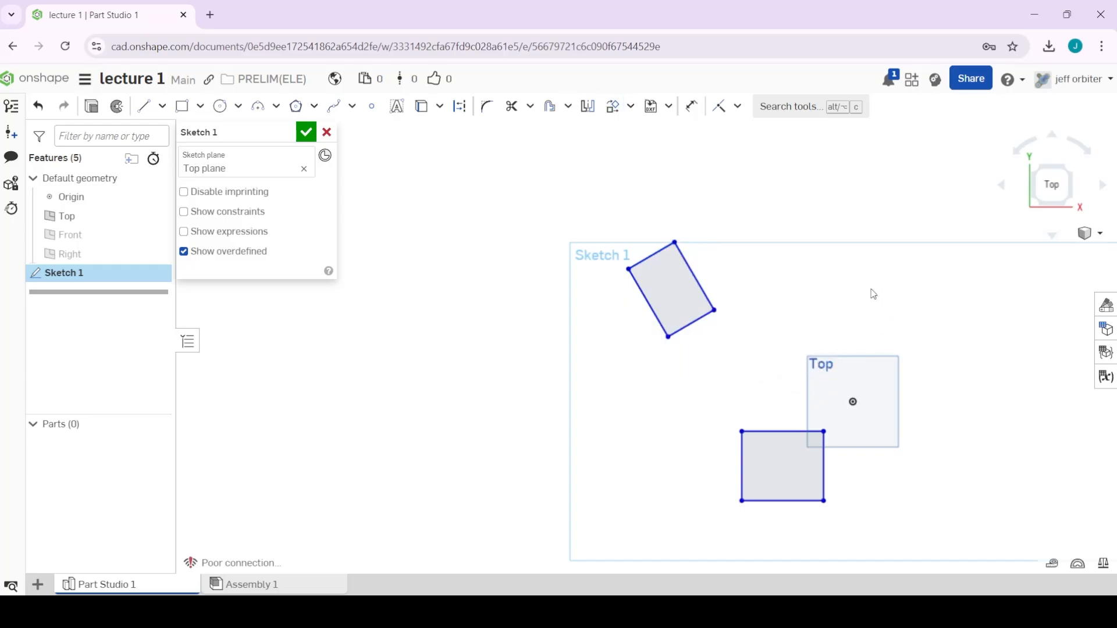
# Undo the three transforms and both rectangles.
pyautogui.hotkey('ctrl', 'z')
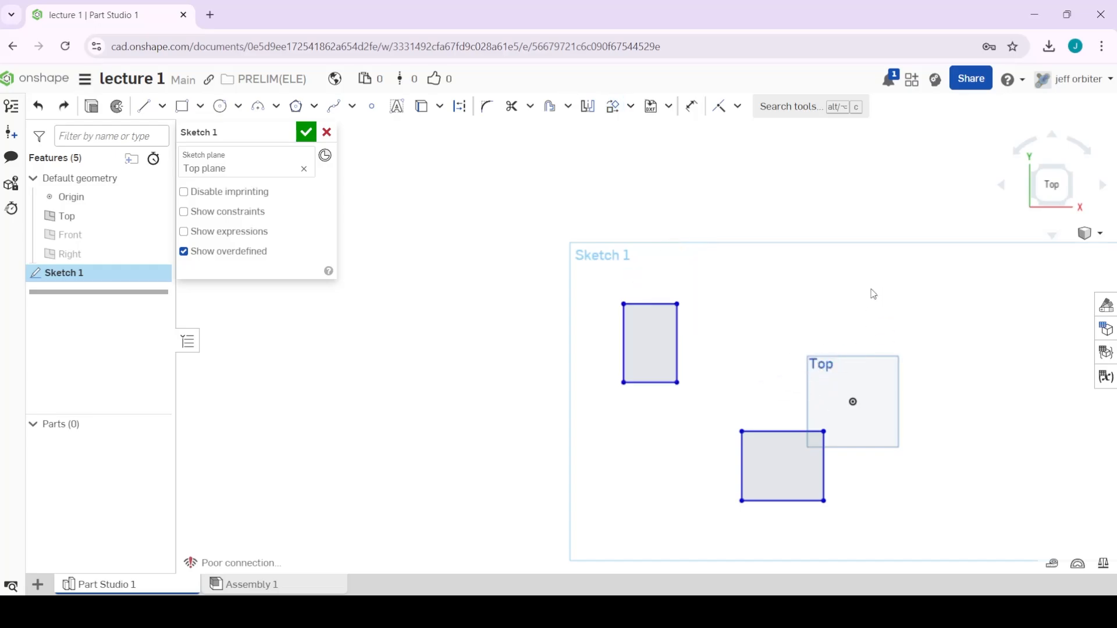
pyautogui.hotkey('ctrl', 'z')
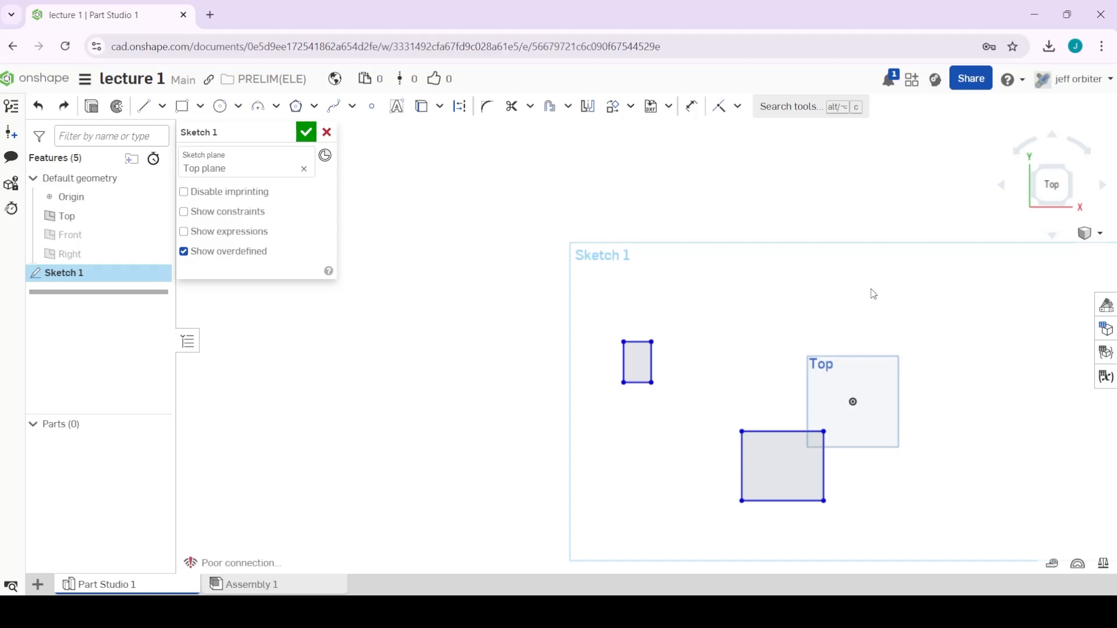
pyautogui.hotkey('ctrl', 'z')
pyautogui.hotkey('ctrl', 'z')
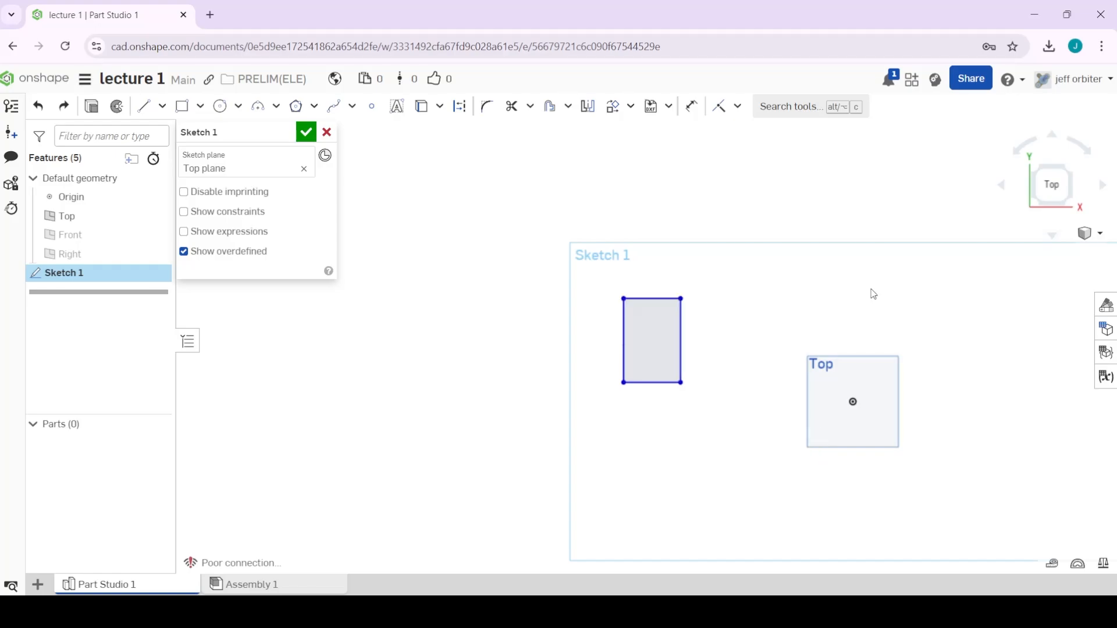
pyautogui.hotkey('ctrl', 'z')
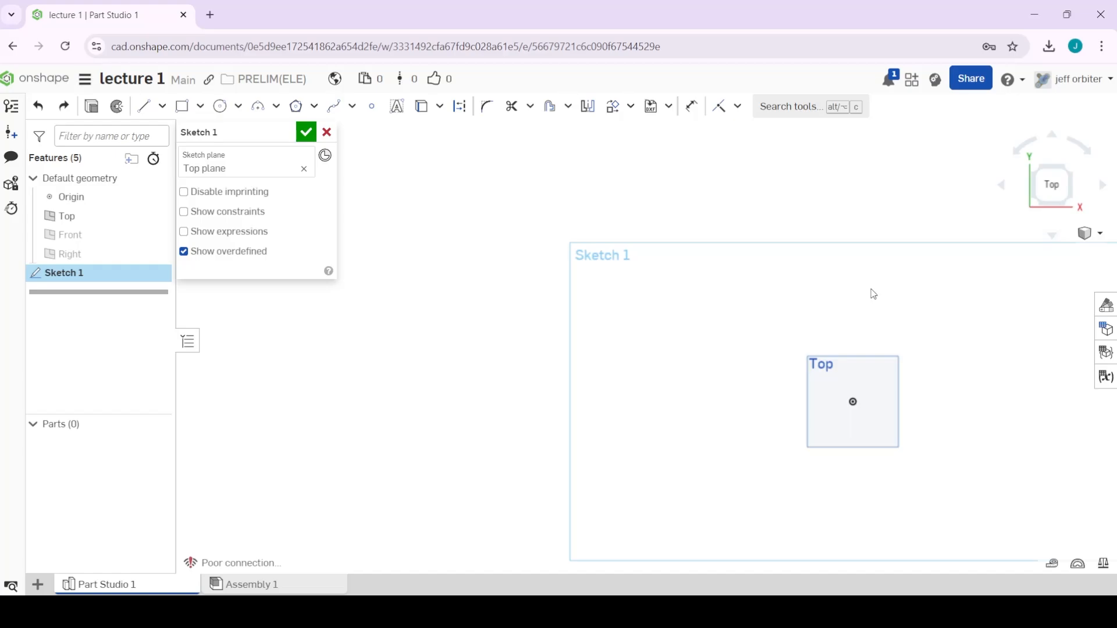
# Draw two concentric circles at the origin, about 68 mm and 256 mm in diameter.
pyautogui.moveTo(901, 289); pyautogui.dragTo(682, 237, button='middle')
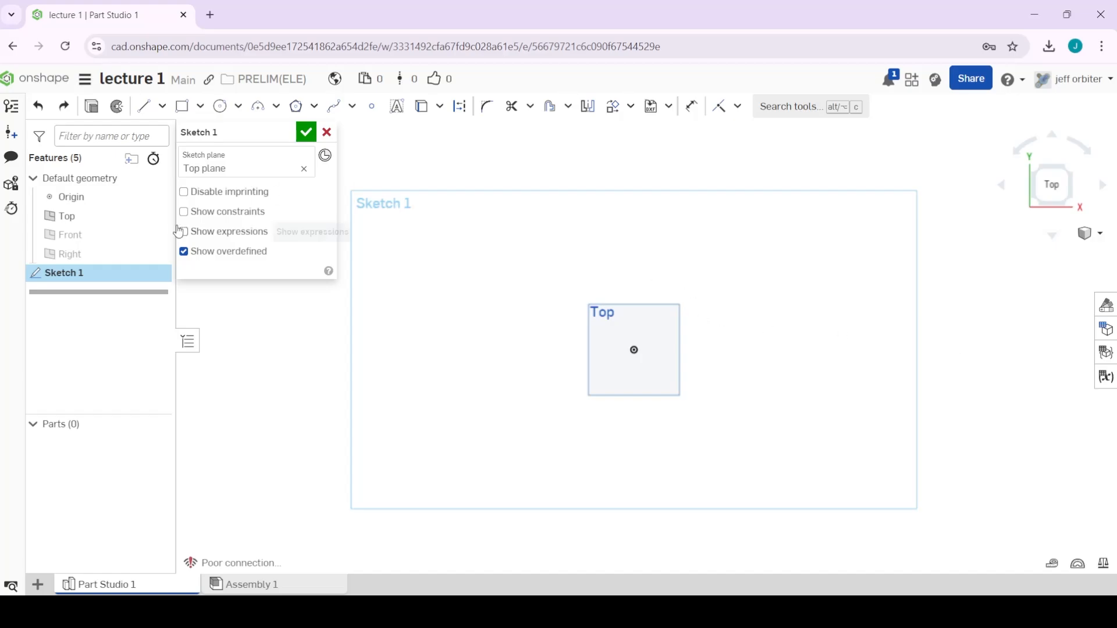
pyautogui.click(220, 106)
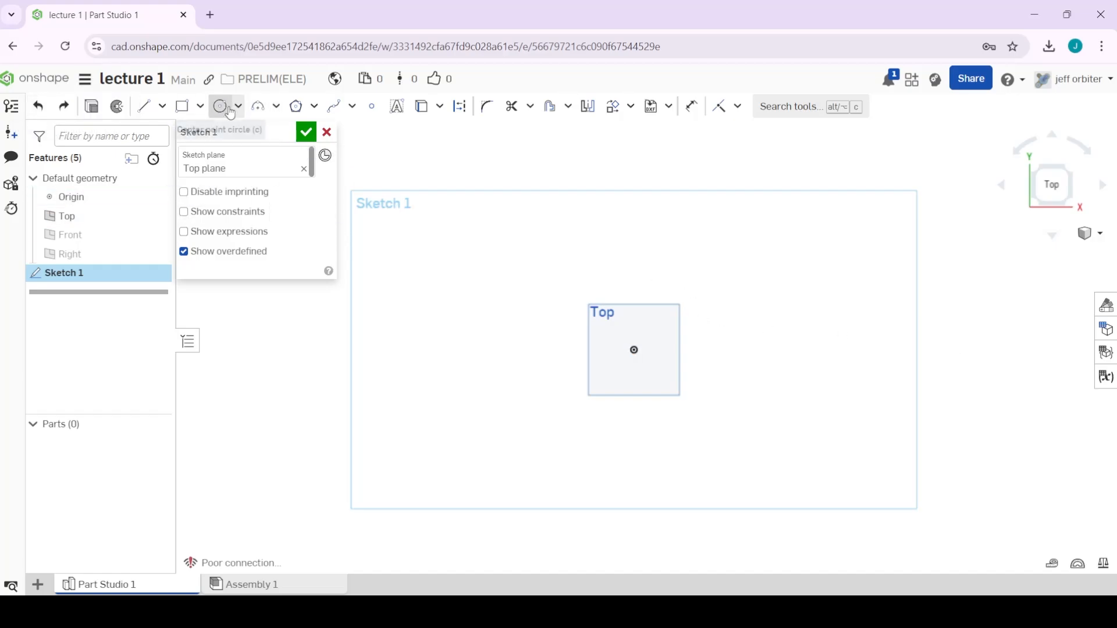
pyautogui.click(634, 350)
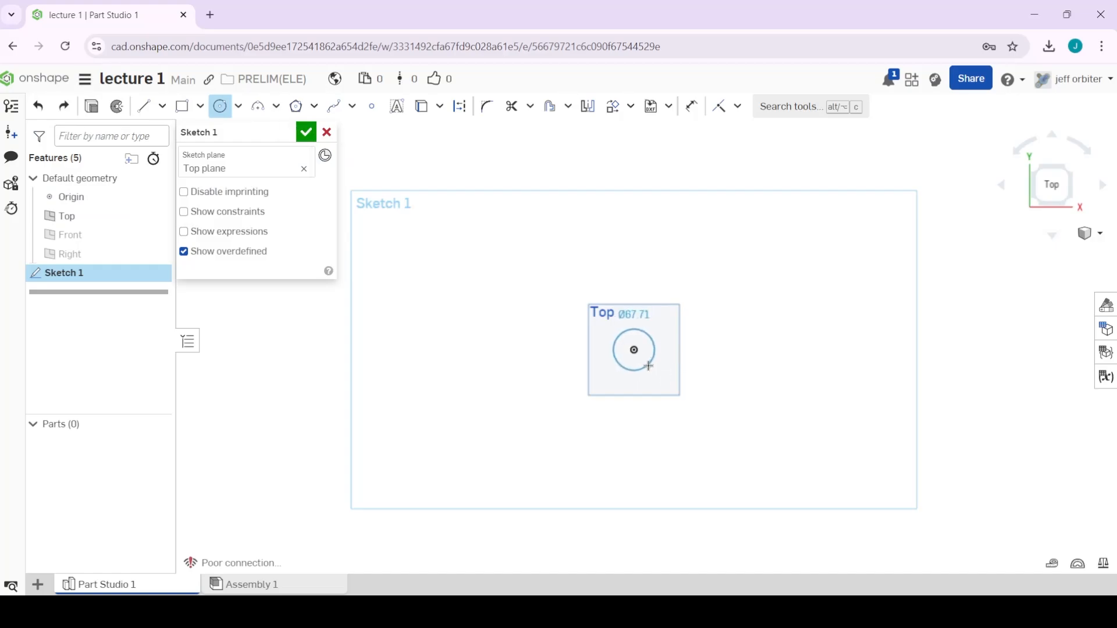
pyautogui.click(648, 366)
pyautogui.scroll(5, 643, 324)
pyautogui.click(619, 384)
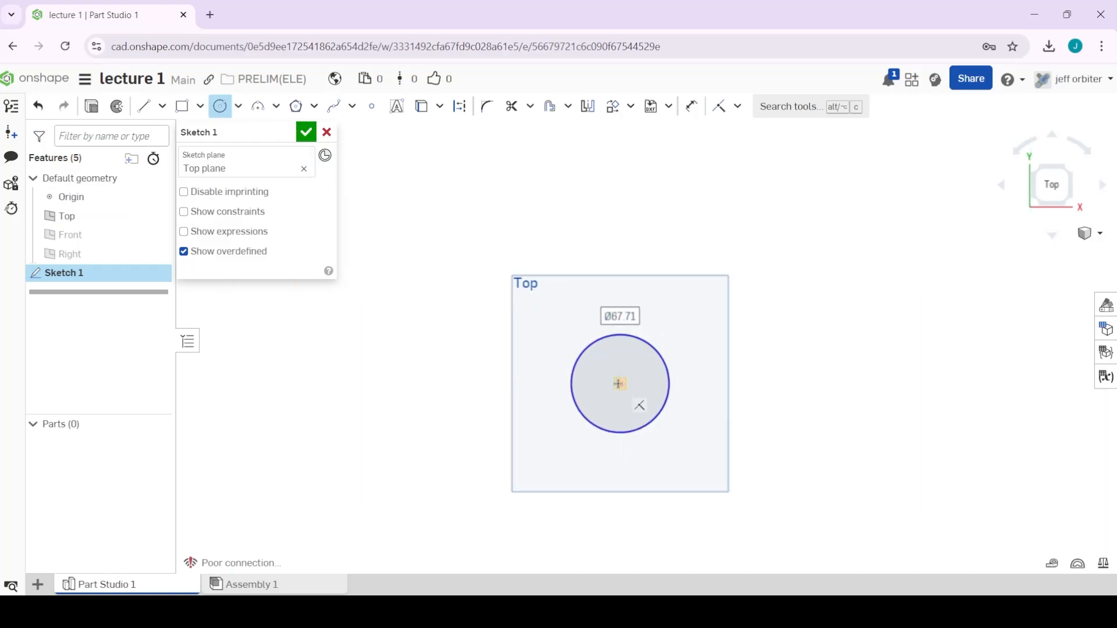
pyautogui.click(737, 528)
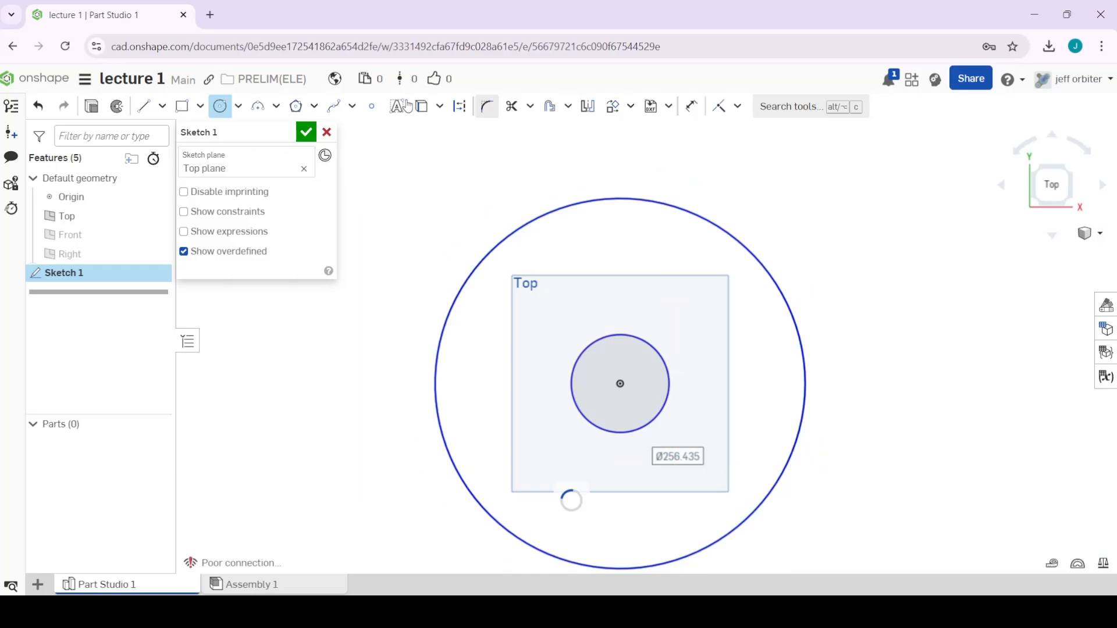
# Draw a vertical line about 26 mm long upward from the topmost point of the outer circle.
pyautogui.press('l')
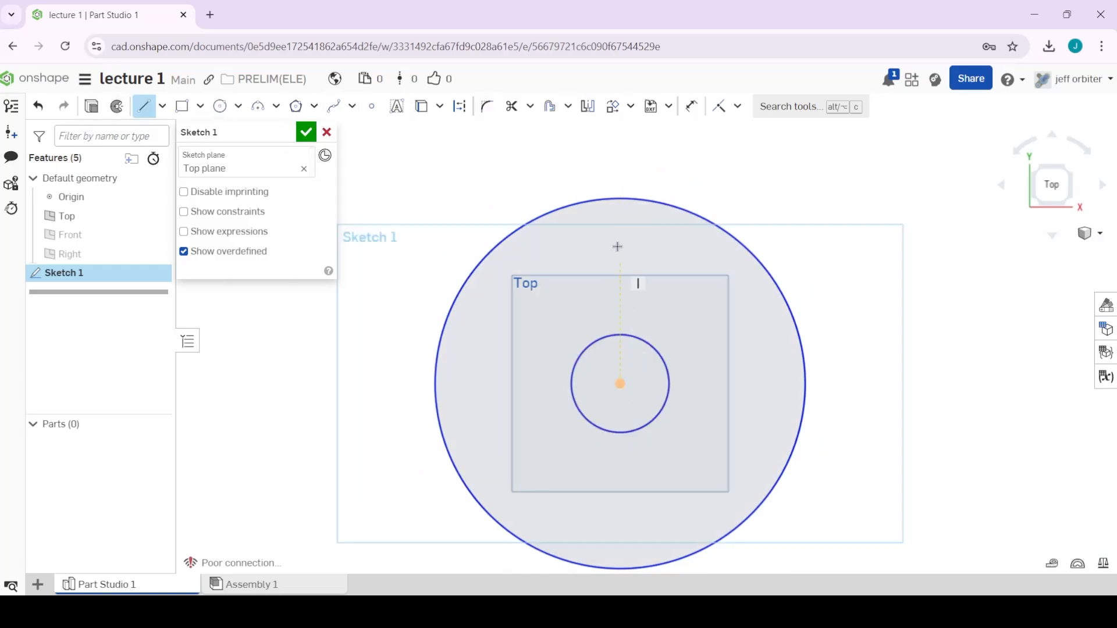
pyautogui.click(620, 198)
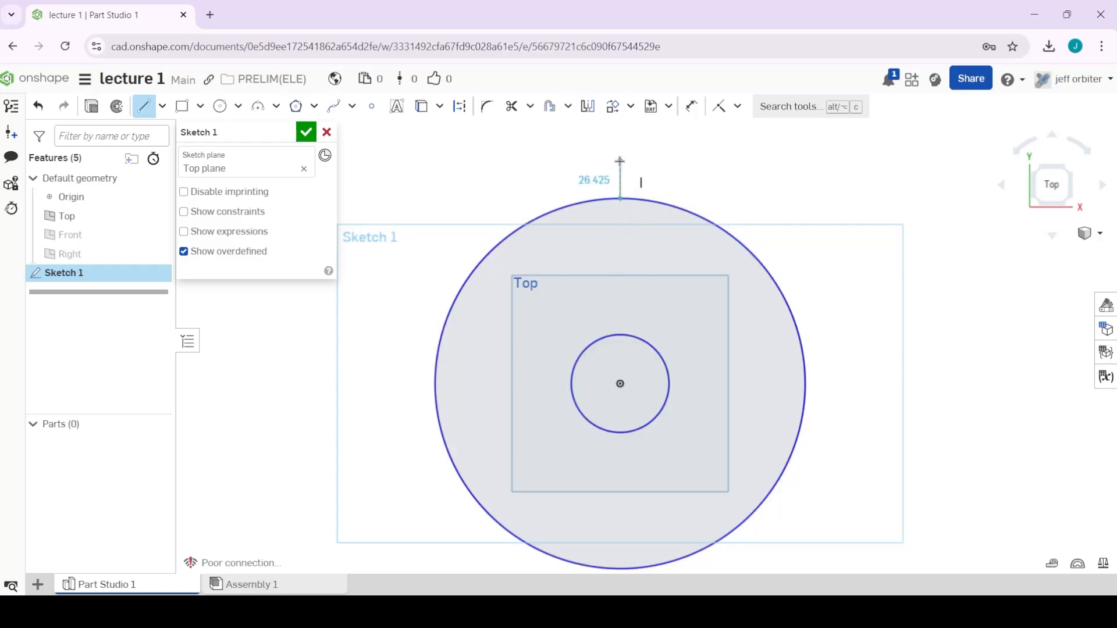
pyautogui.click(620, 160)
pyautogui.press('Escape')
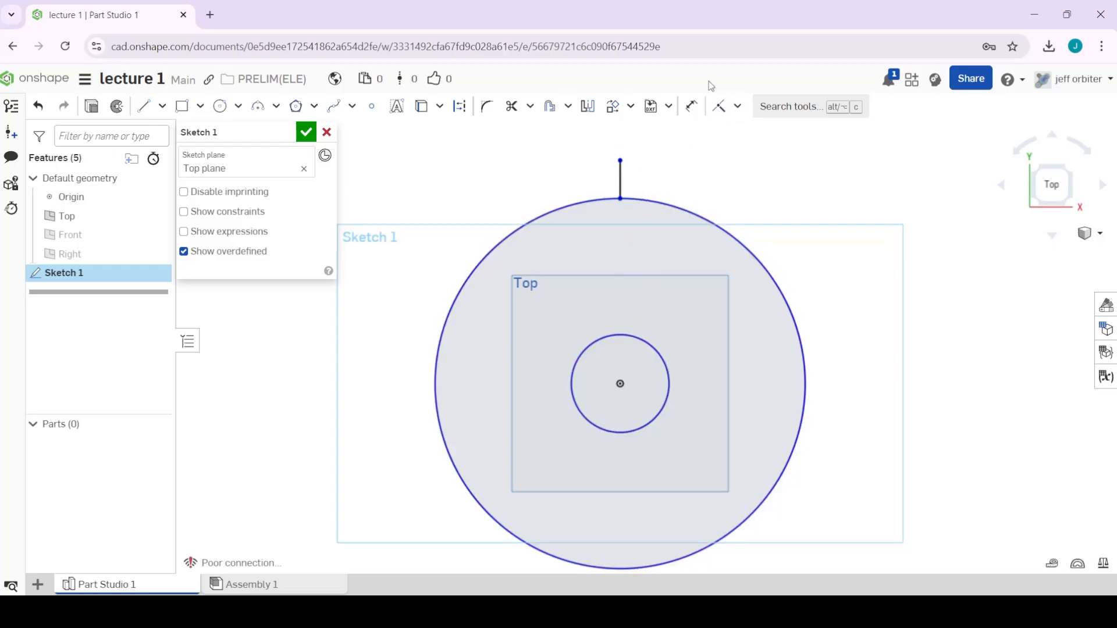
# Offset the short vertical line 17 mm to its right.
pyautogui.click(556, 108)
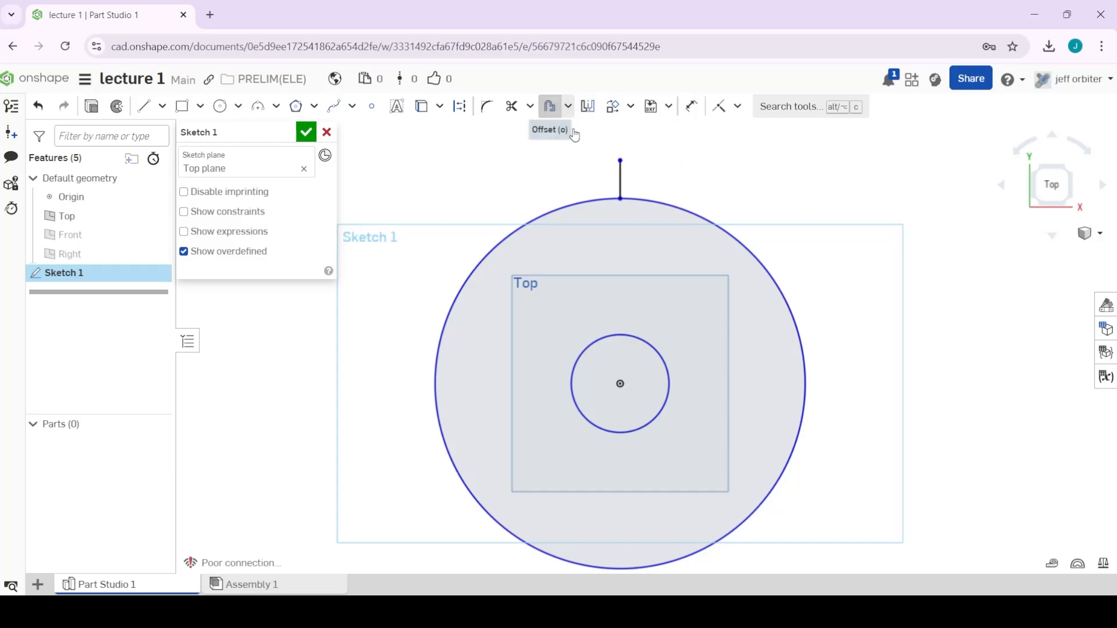
pyautogui.click(619, 179)
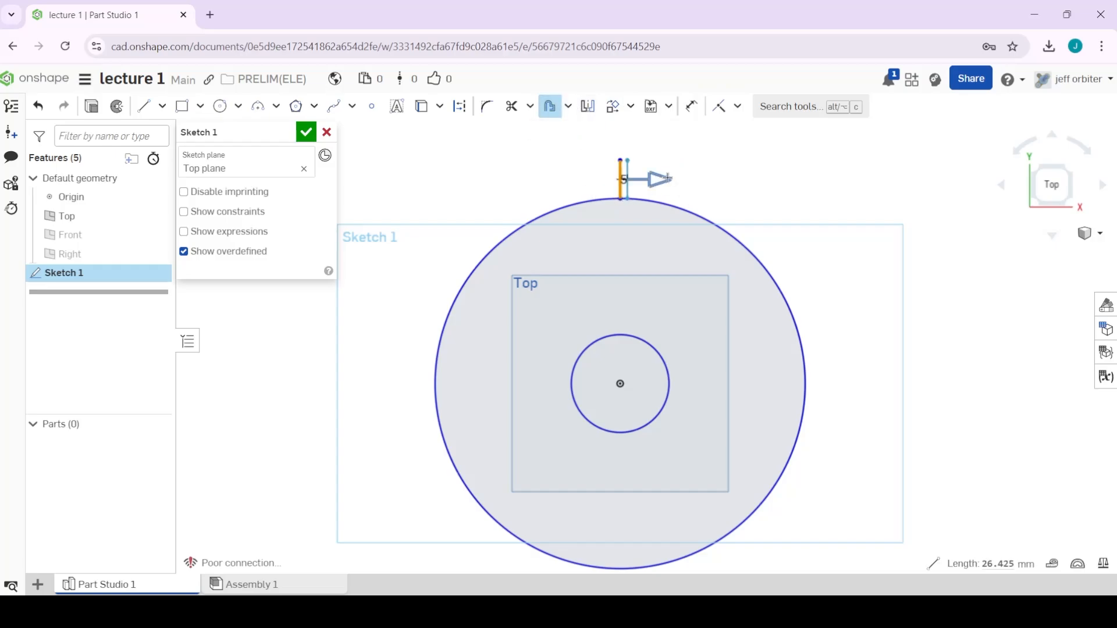
pyautogui.moveTo(667, 178); pyautogui.dragTo(676, 180)
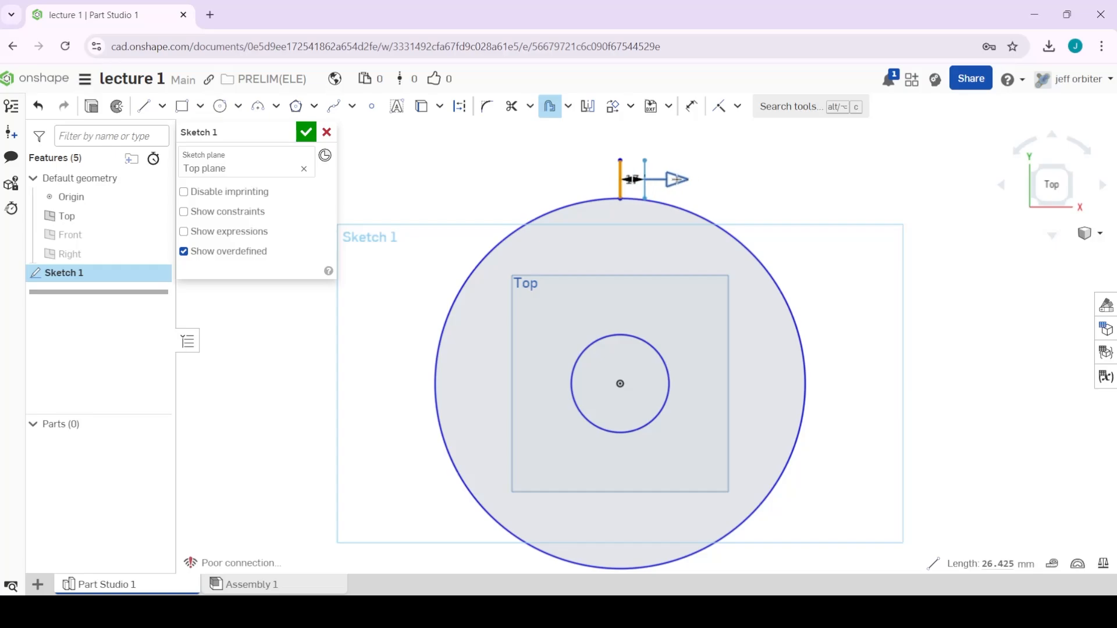
pyautogui.click(683, 264)
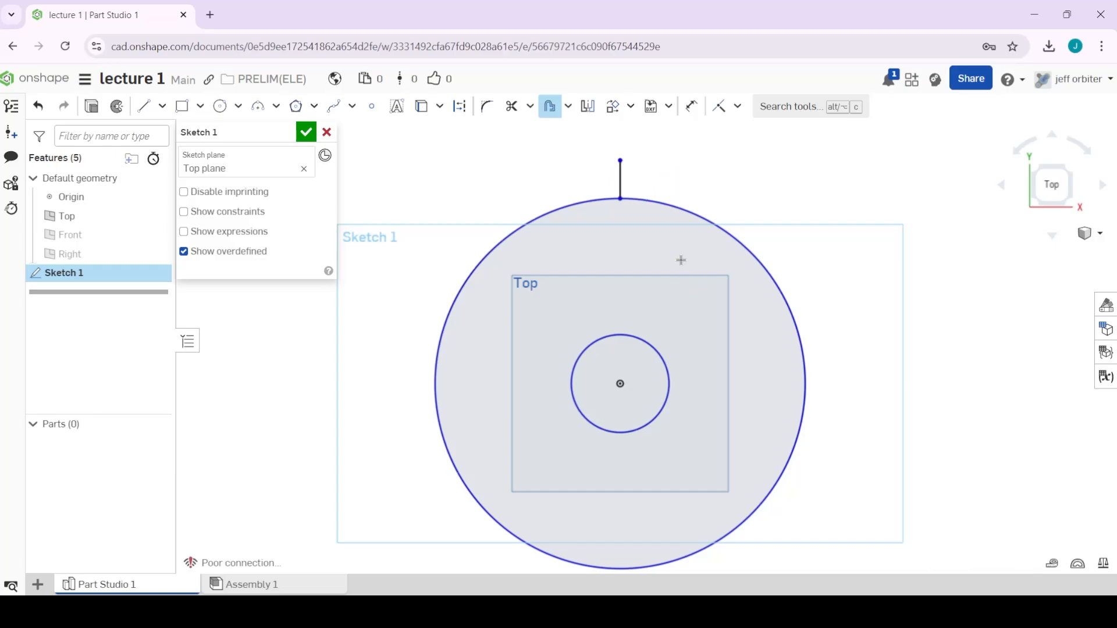
pyautogui.press('Return')
pyautogui.scroll(3, 619, 135)
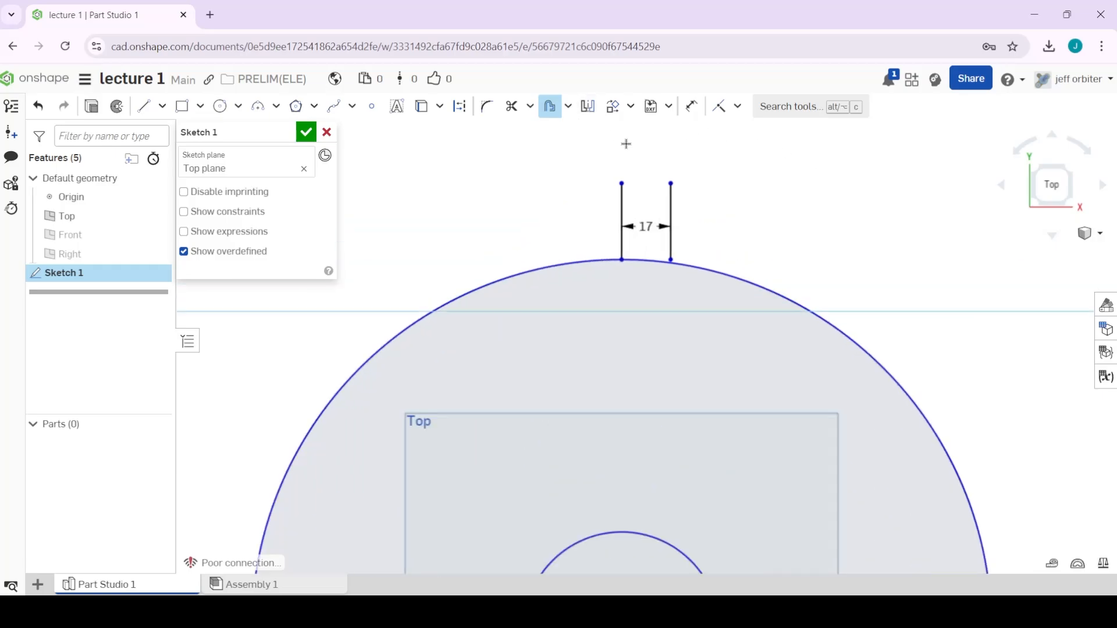
# Mirror the offset line across the original vertical line above the outer circle.
pyautogui.click(588, 106)
pyautogui.click(621, 204)
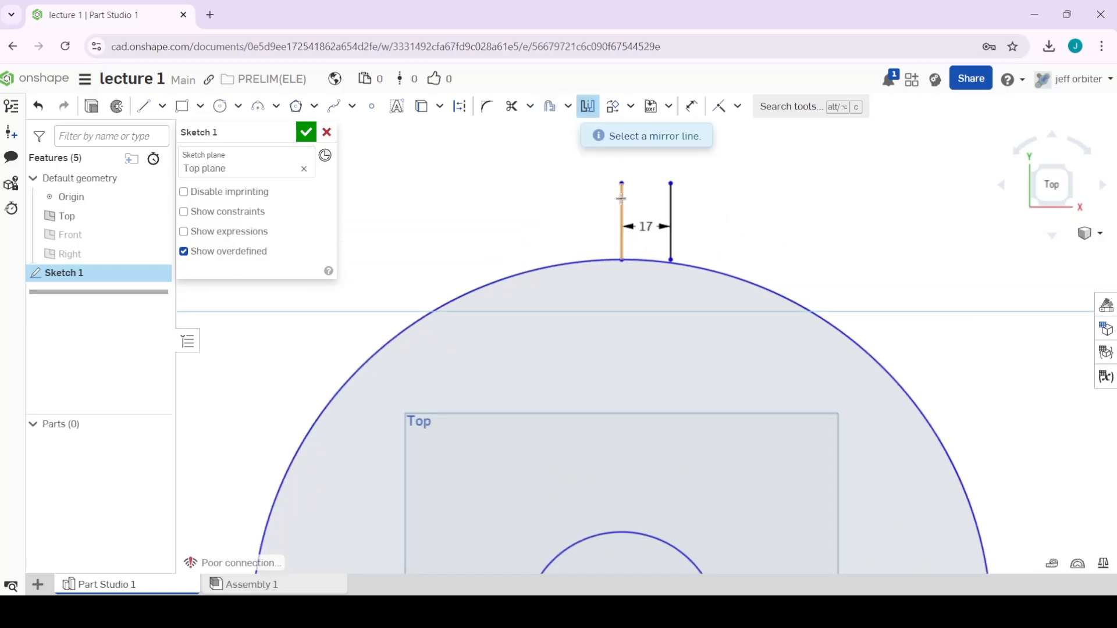
pyautogui.click(672, 210)
pyautogui.scroll(-2, 701, 199)
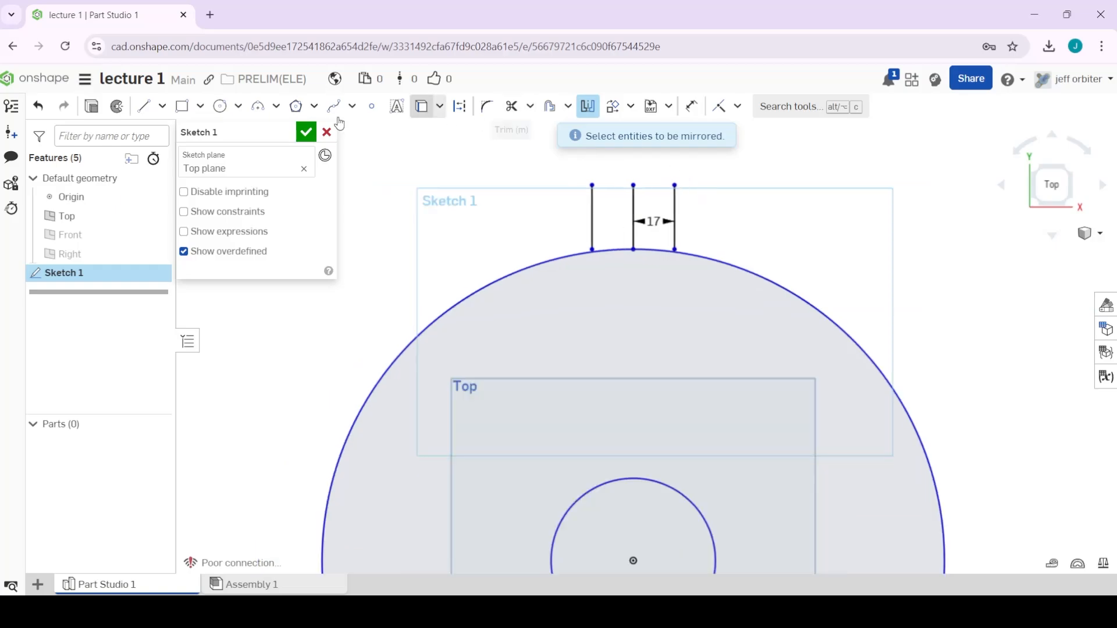
# Draw a horizontal line joining the upper endpoints of the two outer vertical lines.
pyautogui.click(144, 107)
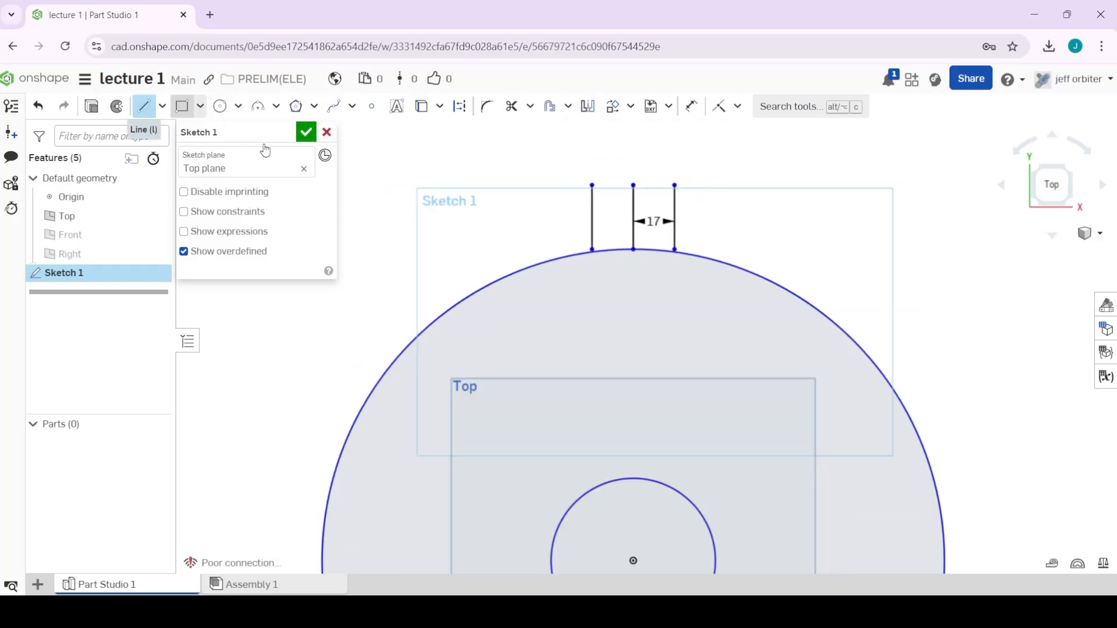
pyautogui.click(592, 185)
pyautogui.click(672, 185)
# Extend the two outer vertical lines down to the outer circle.
pyautogui.scroll(4, 634, 282)
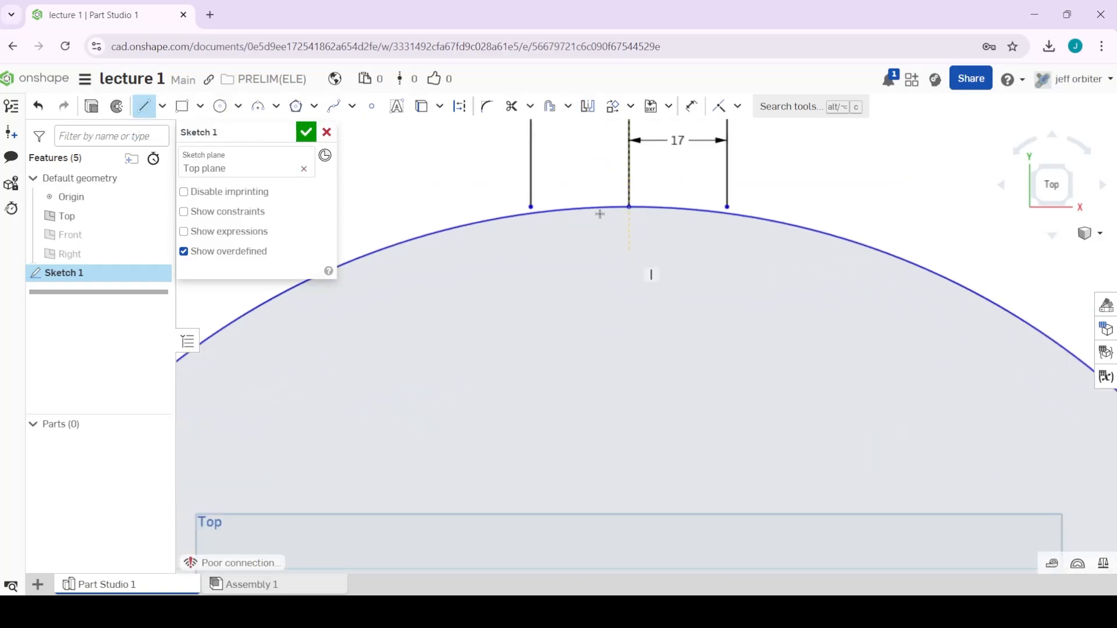
pyautogui.click(530, 106)
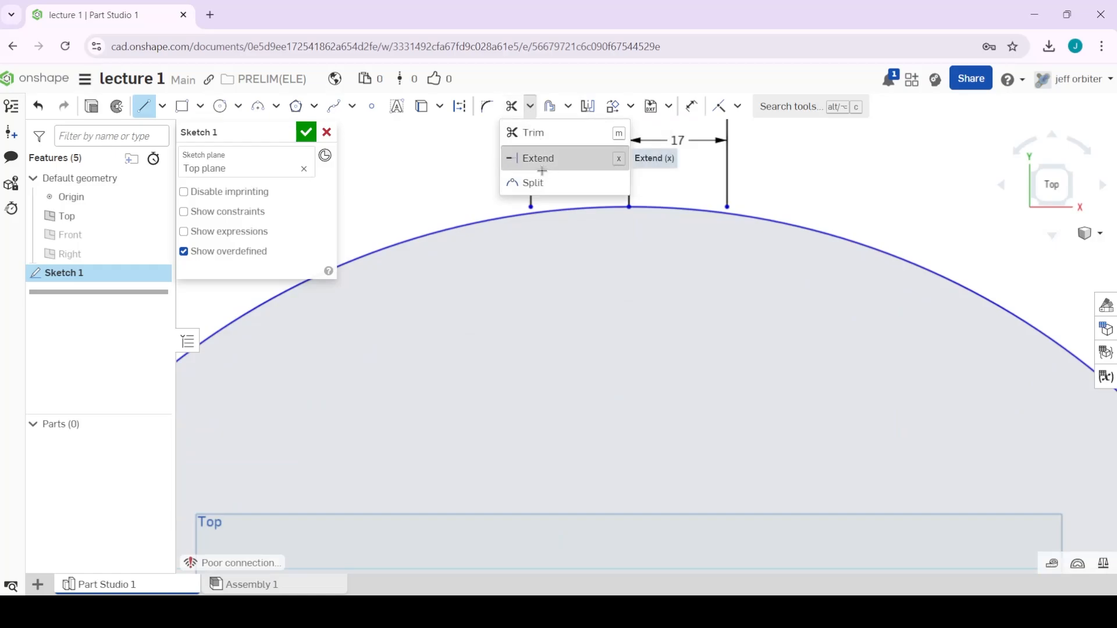
pyautogui.click(527, 158)
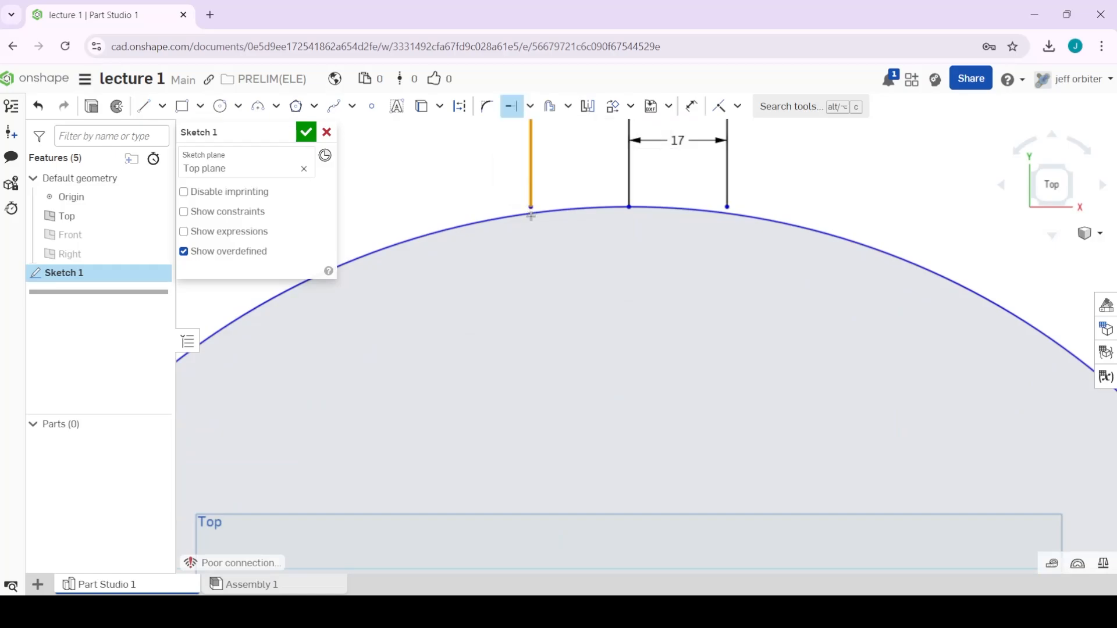
pyautogui.scroll(3, 530, 214)
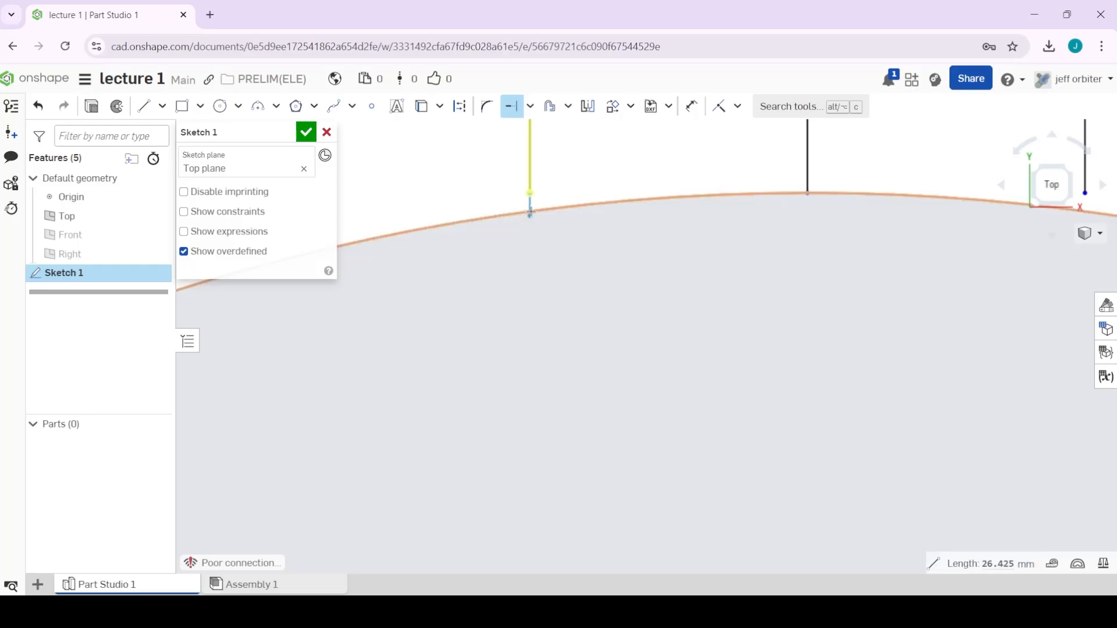
pyautogui.click(530, 213)
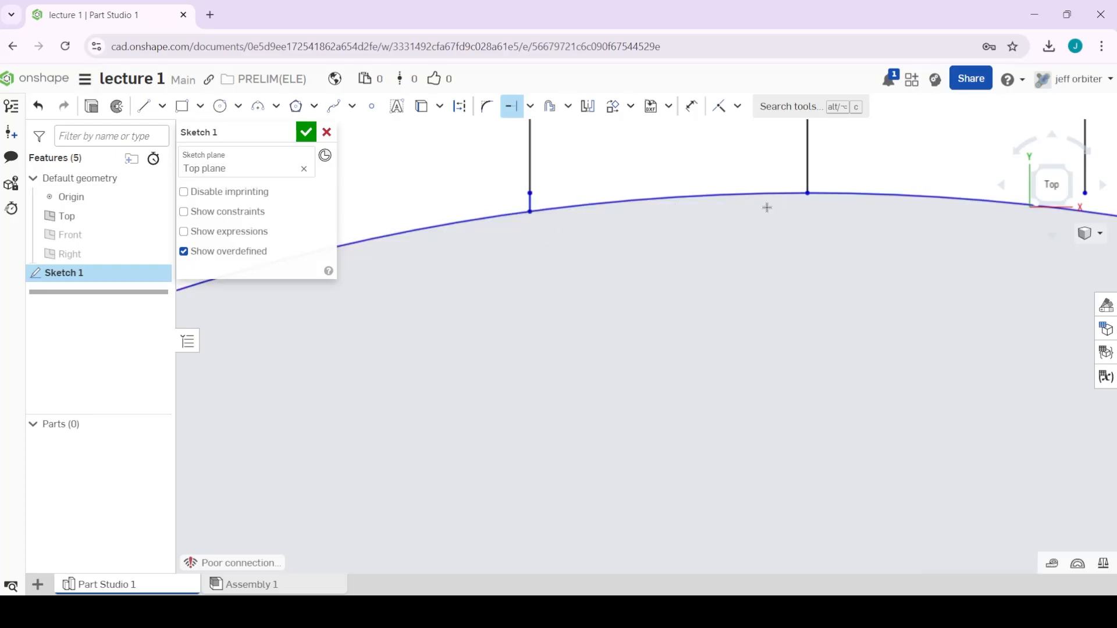
pyautogui.scroll(-5, 880, 187)
pyautogui.moveTo(896, 167); pyautogui.dragTo(631, 232, button='middle')
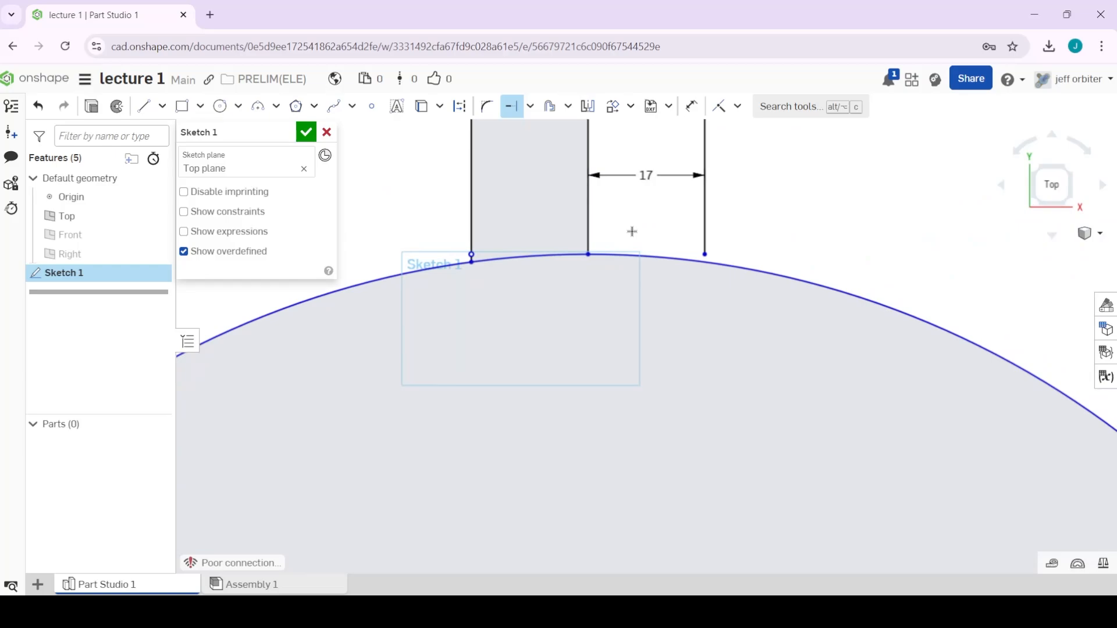
pyautogui.scroll(5, 700, 220)
pyautogui.click(727, 281)
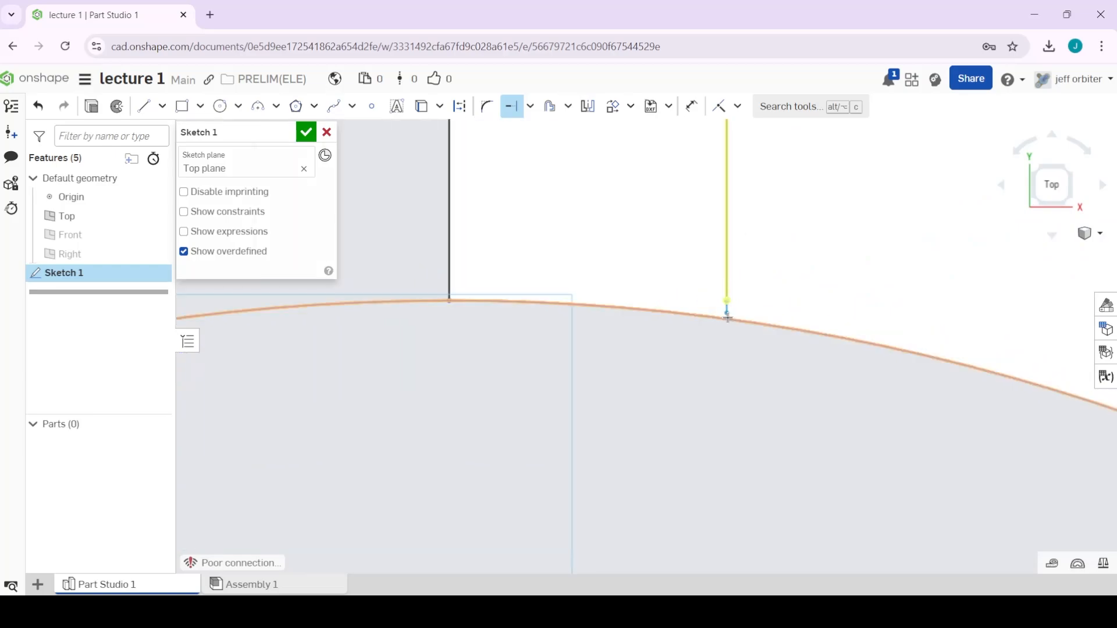
pyautogui.press('Escape')
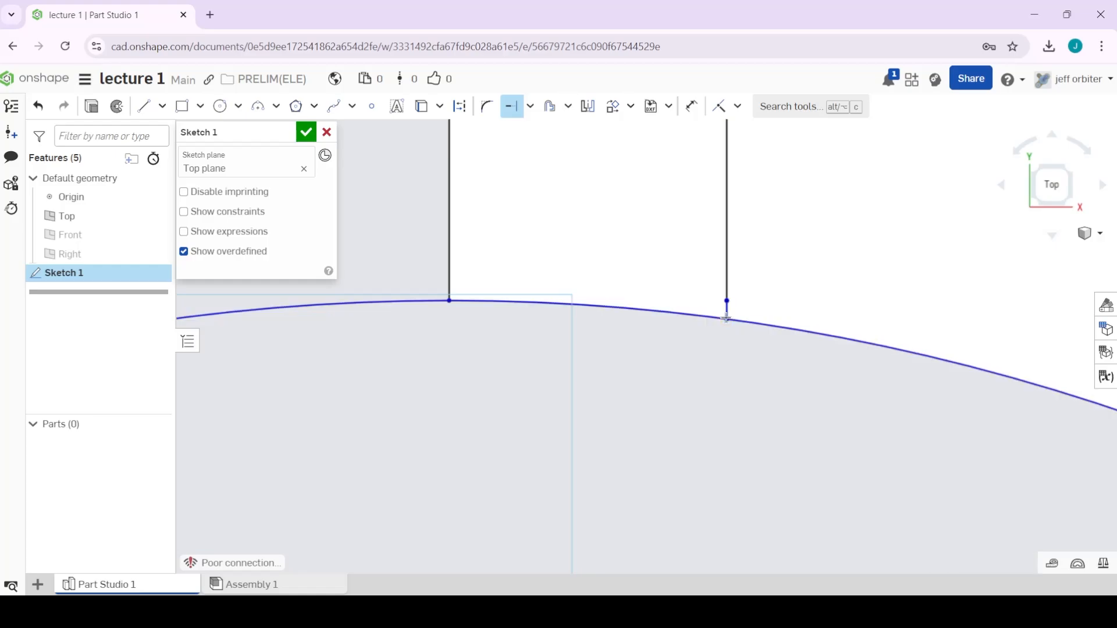
# Start a circular sketch pattern of the tooth's two side lines and top line around the origin.
pyautogui.scroll(-10, 672, 397)
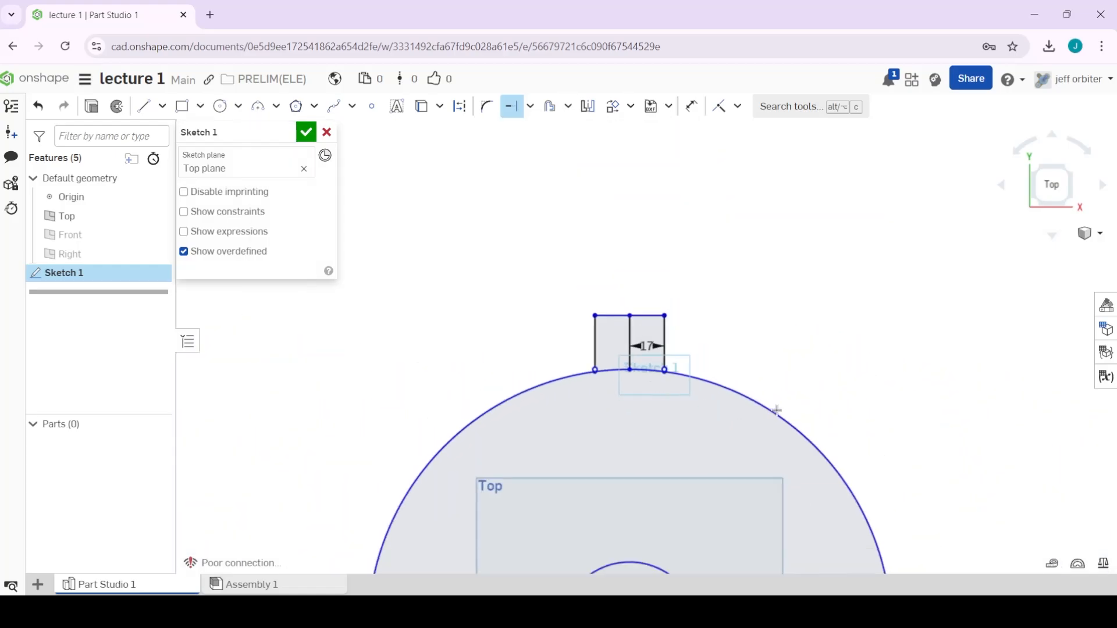
pyautogui.moveTo(757, 384); pyautogui.dragTo(719, 276, button='middle')
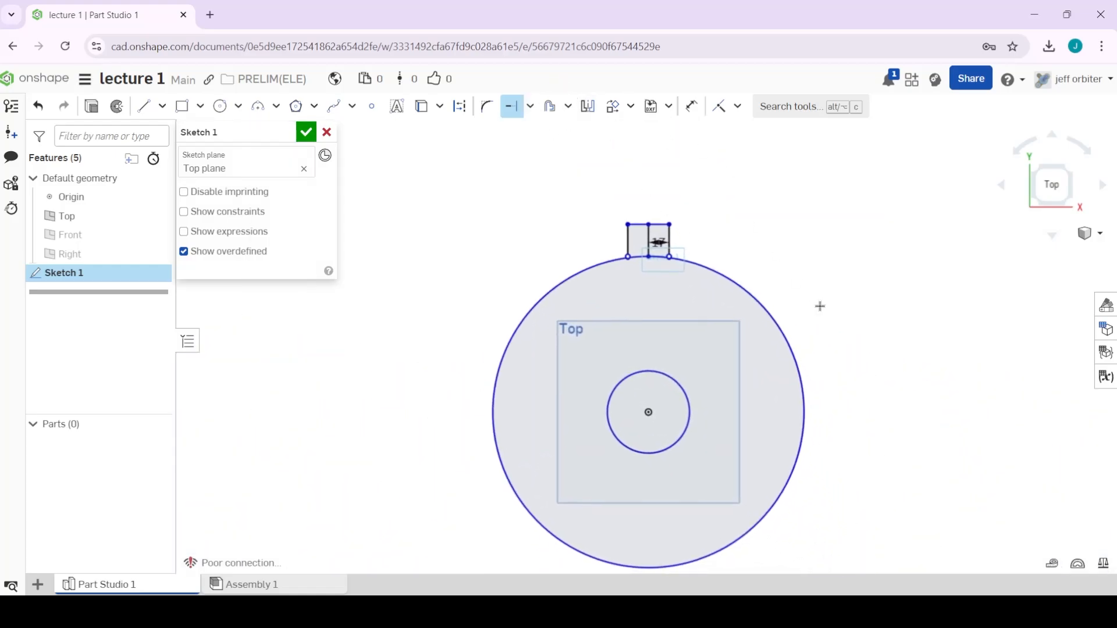
pyautogui.scroll(5, 820, 306)
pyautogui.scroll(-5, 835, 274)
pyautogui.scroll(3, 693, 210)
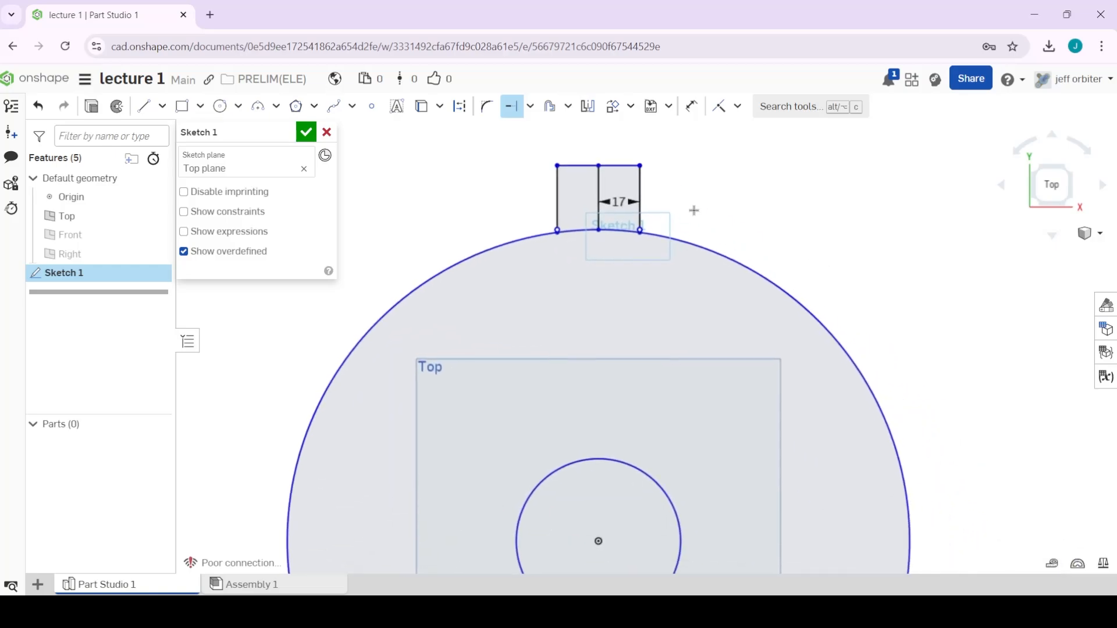
pyautogui.scroll(-4, 695, 250)
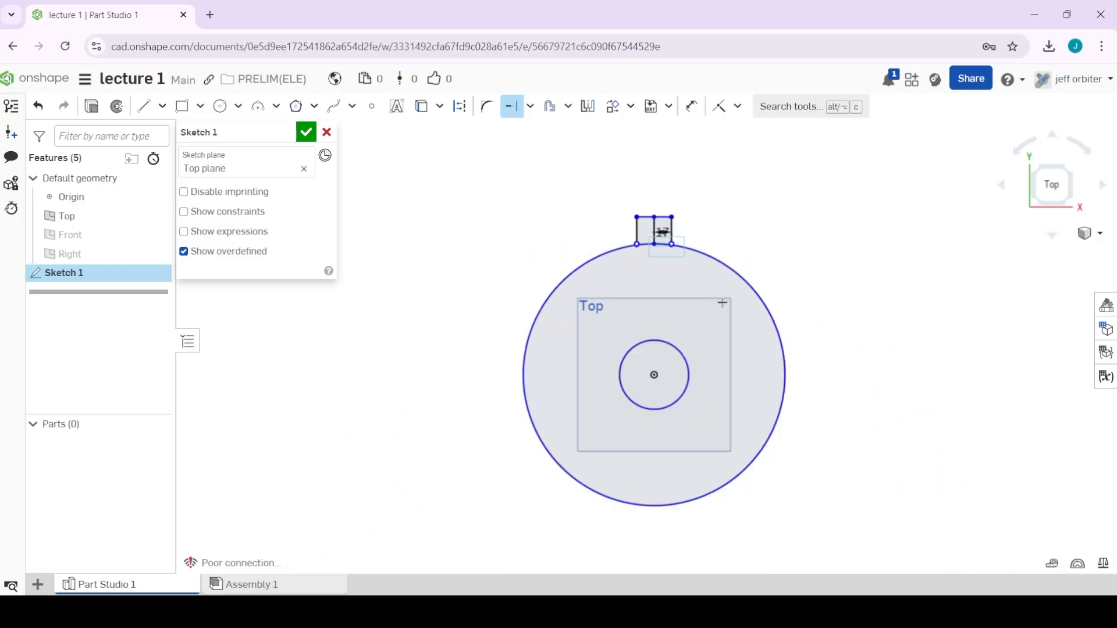
pyautogui.click(631, 106)
pyautogui.click(648, 156)
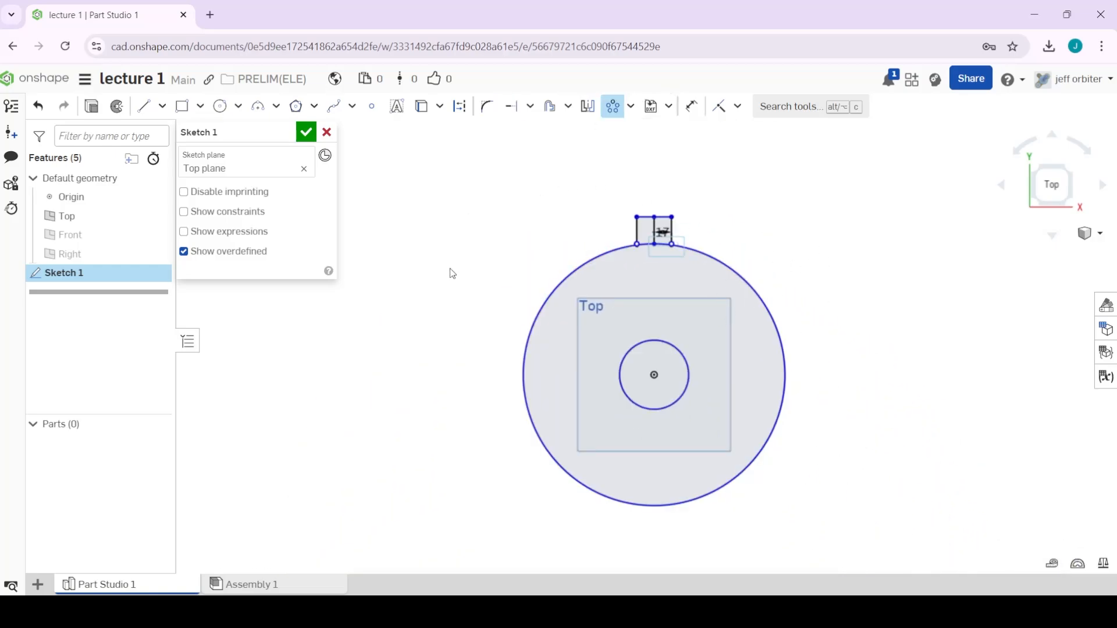
pyautogui.scroll(3, 734, 185)
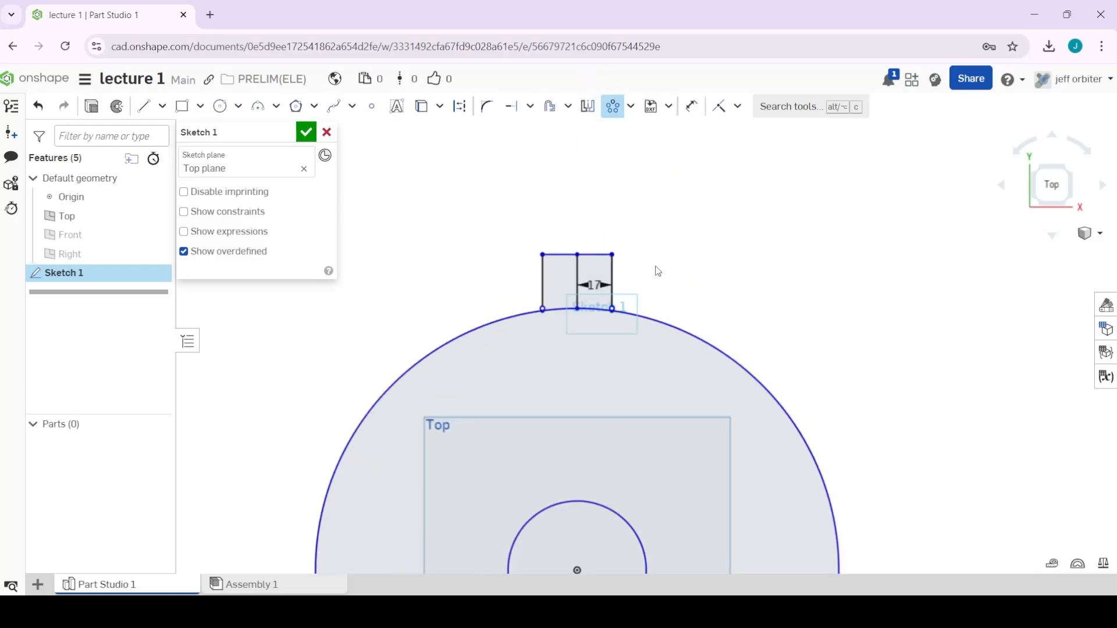
pyautogui.click(541, 282)
pyautogui.click(561, 255)
pyautogui.click(612, 284)
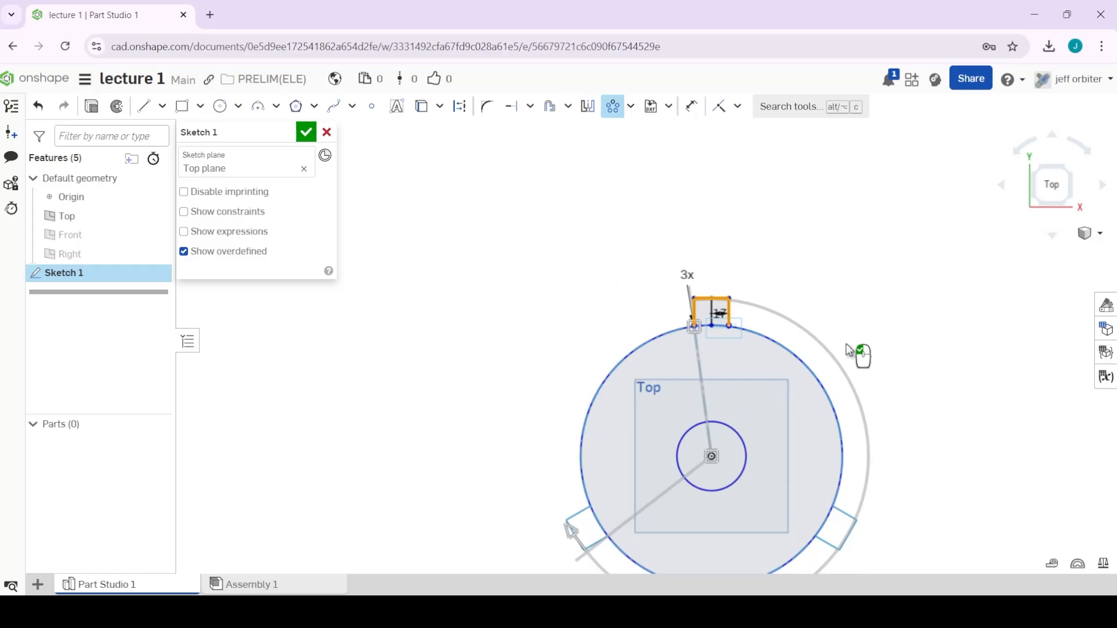
# Set the circular pattern's instance count to 10.
pyautogui.scroll(-3, 853, 349)
pyautogui.scroll(3, 887, 439)
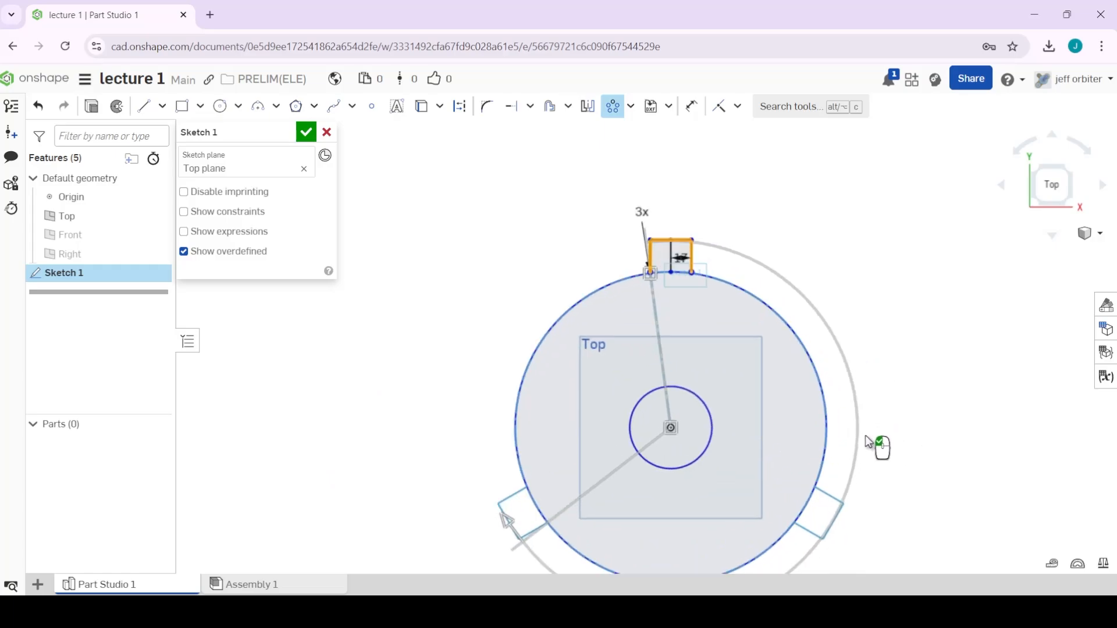
pyautogui.scroll(-3, 864, 269)
pyautogui.moveTo(722, 168); pyautogui.dragTo(733, 265, button='middle')
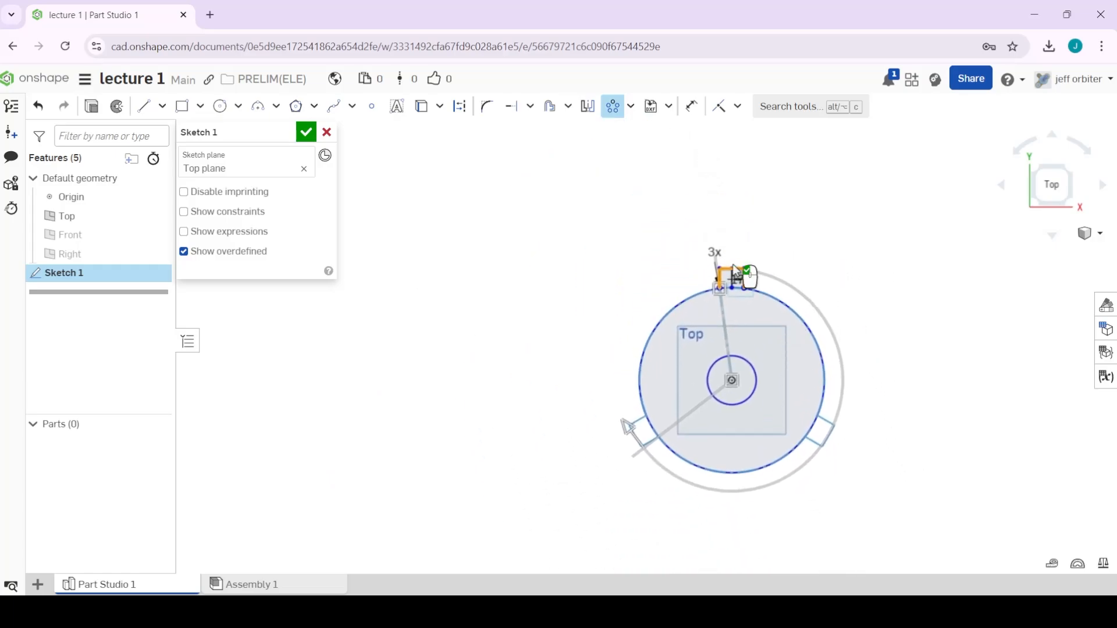
pyautogui.doubleClick(710, 253)
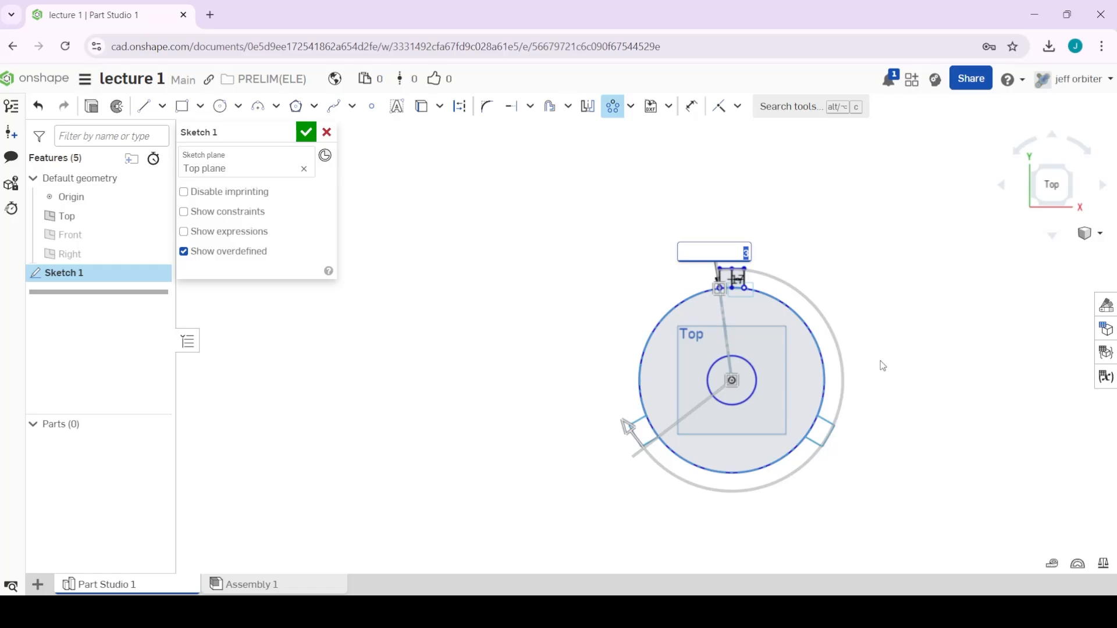
pyautogui.write('10')
pyautogui.press('Return')
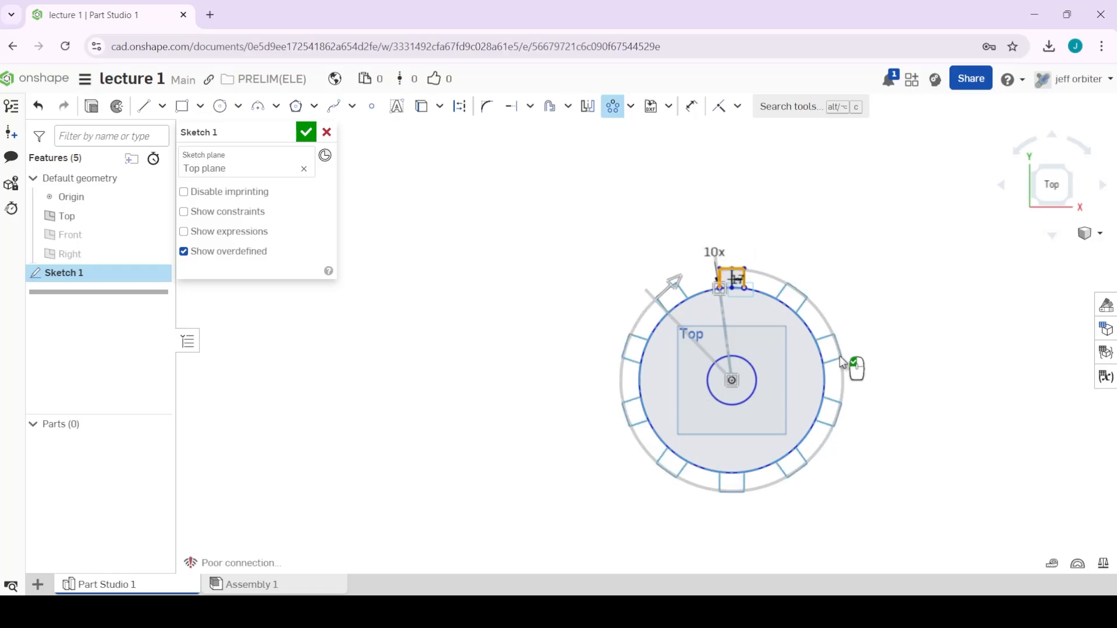
# Try 12 instances in the circular pattern, and return the count to 10.
pyautogui.doubleClick(703, 252)
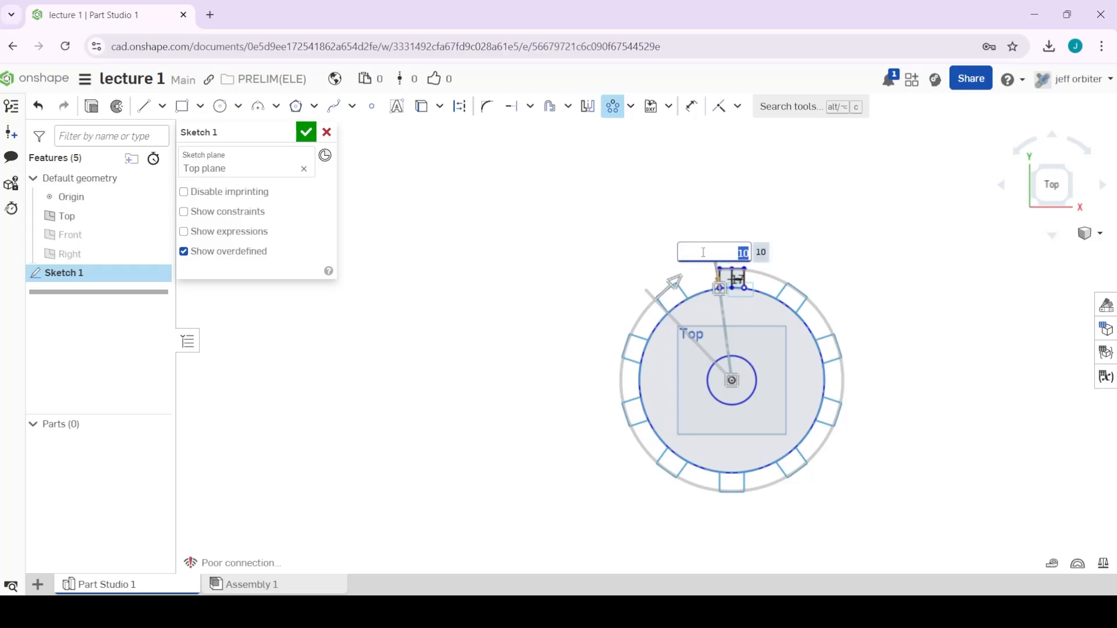
pyautogui.write('12')
pyautogui.press('Return')
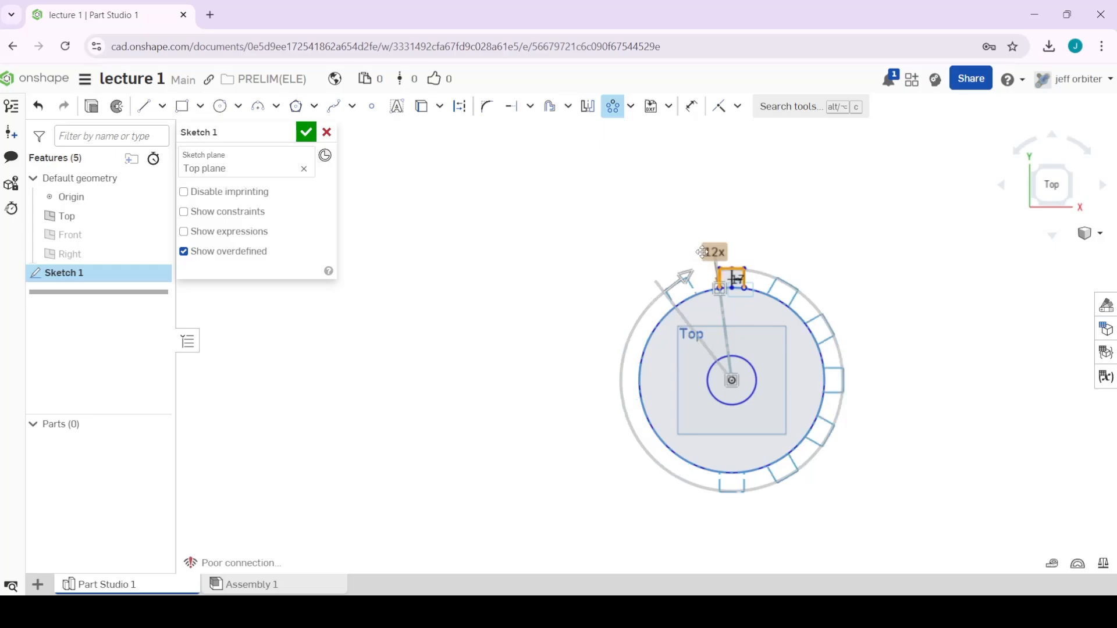
pyautogui.doubleClick(715, 252)
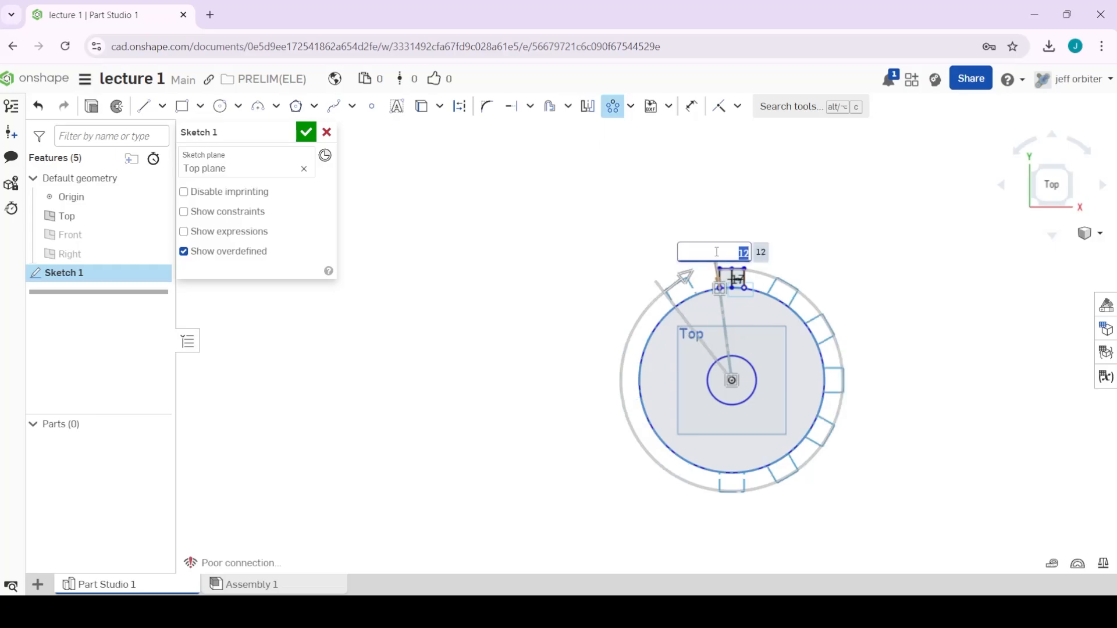
pyautogui.press('Return')
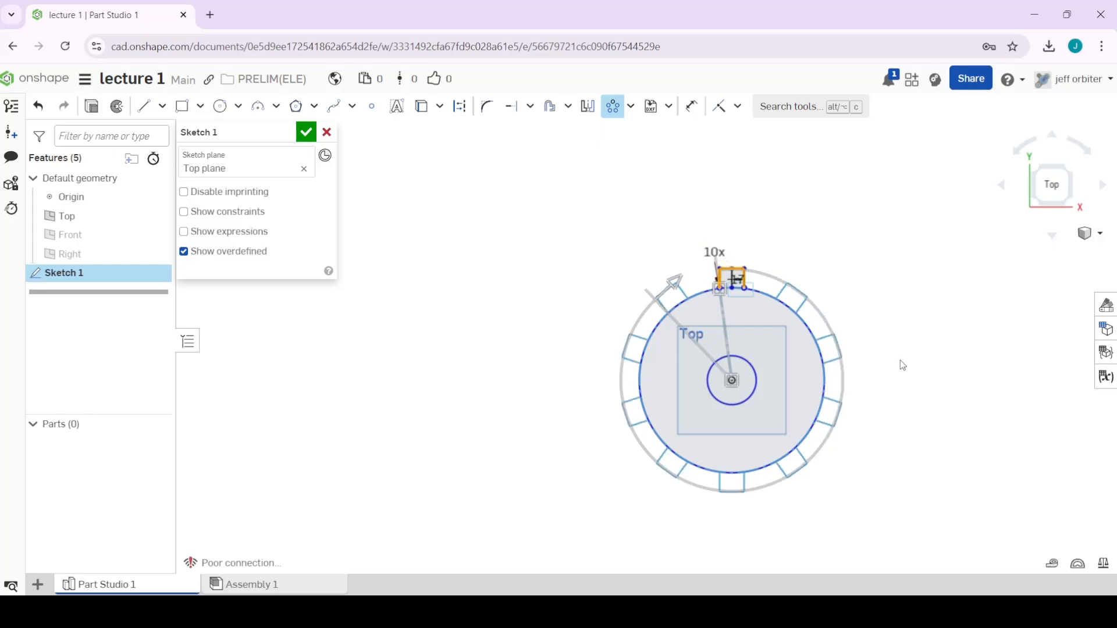
pyautogui.scroll(4, 764, 349)
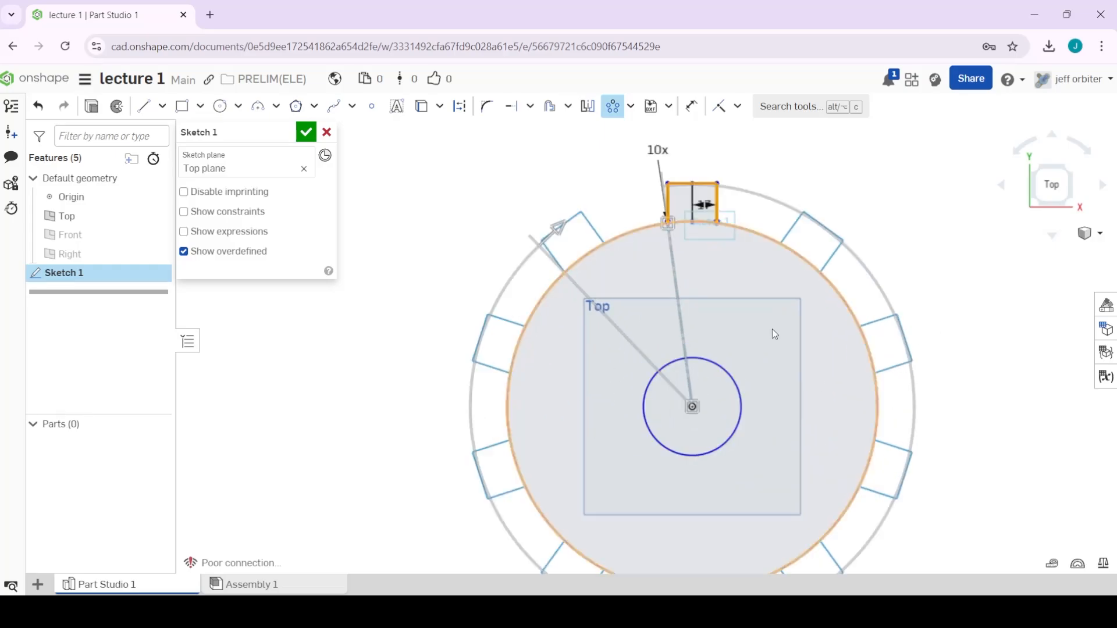
# Accept the 10-instance circular pattern of the tooth around the origin.
pyautogui.scroll(-5, 649, 278)
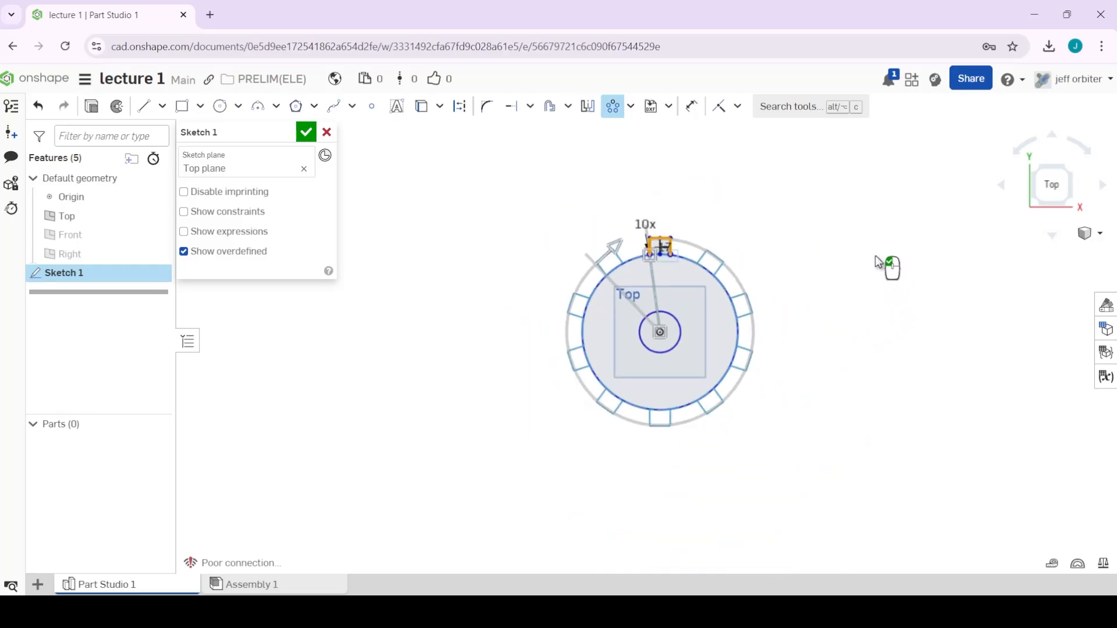
pyautogui.click(760, 214)
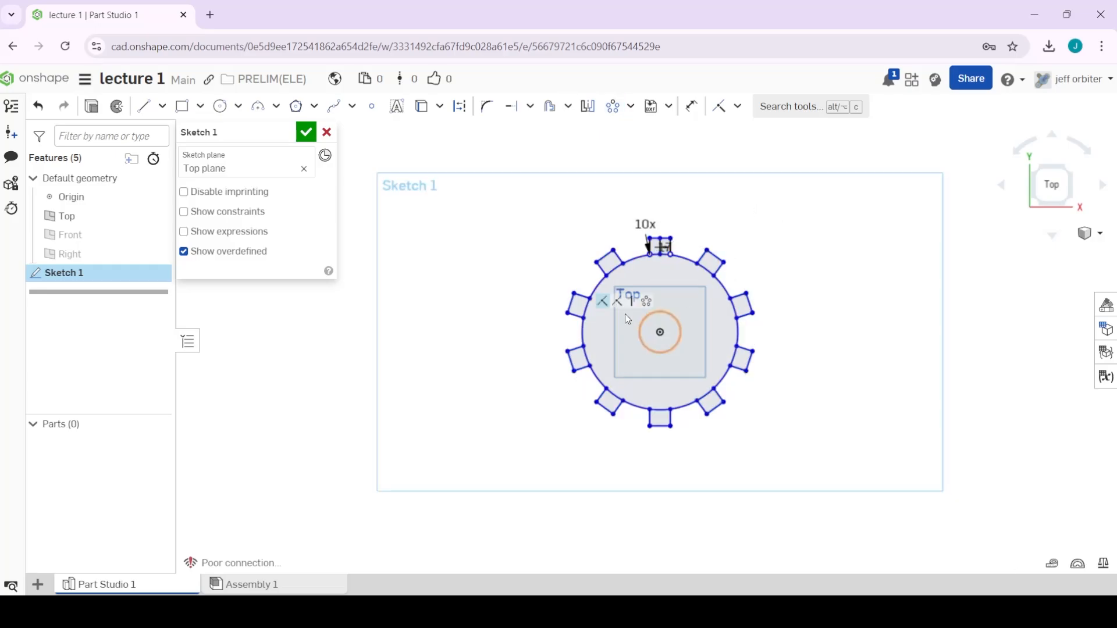
# Trim away the circle's arc segments at the bases of the patterned teeth around the gear.
pyautogui.scroll(4, 624, 313)
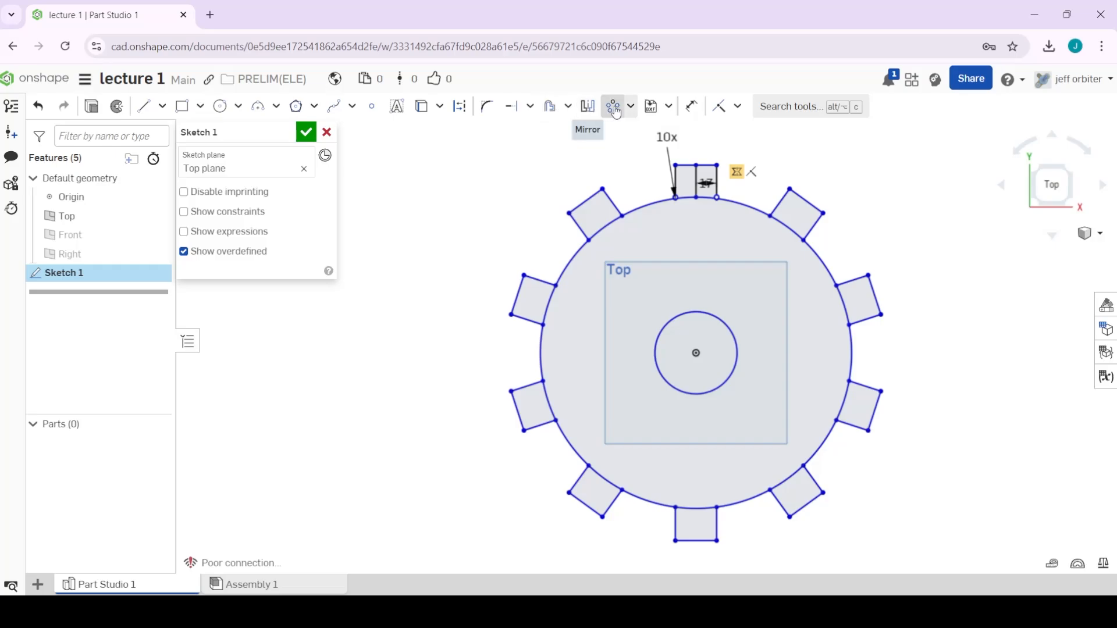
pyautogui.click(531, 106)
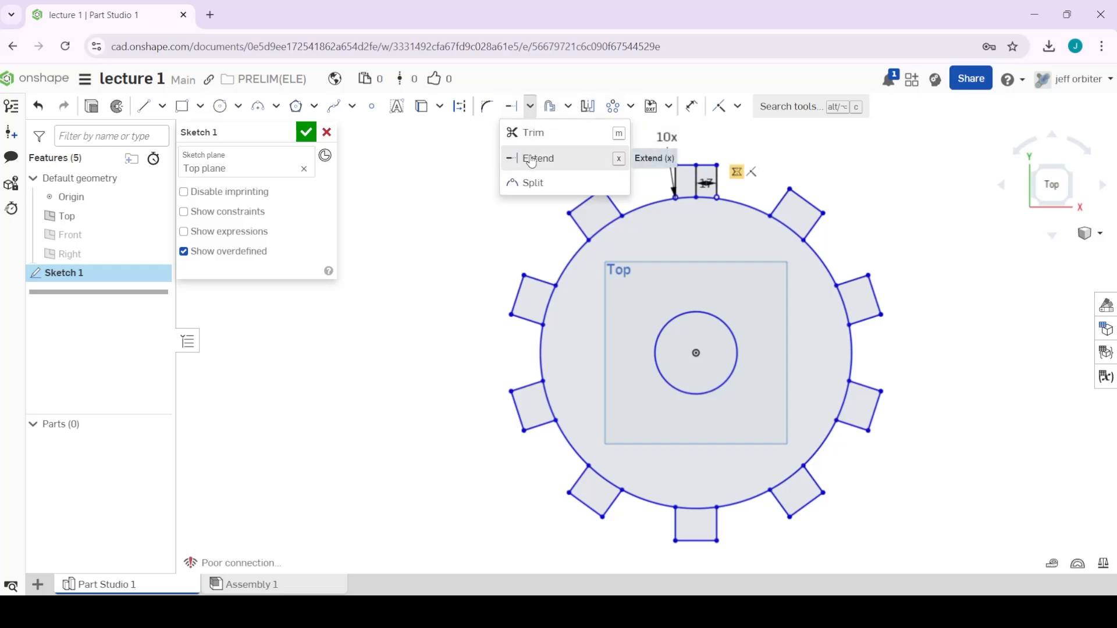
pyautogui.click(529, 157)
pyautogui.click(528, 106)
pyautogui.click(529, 132)
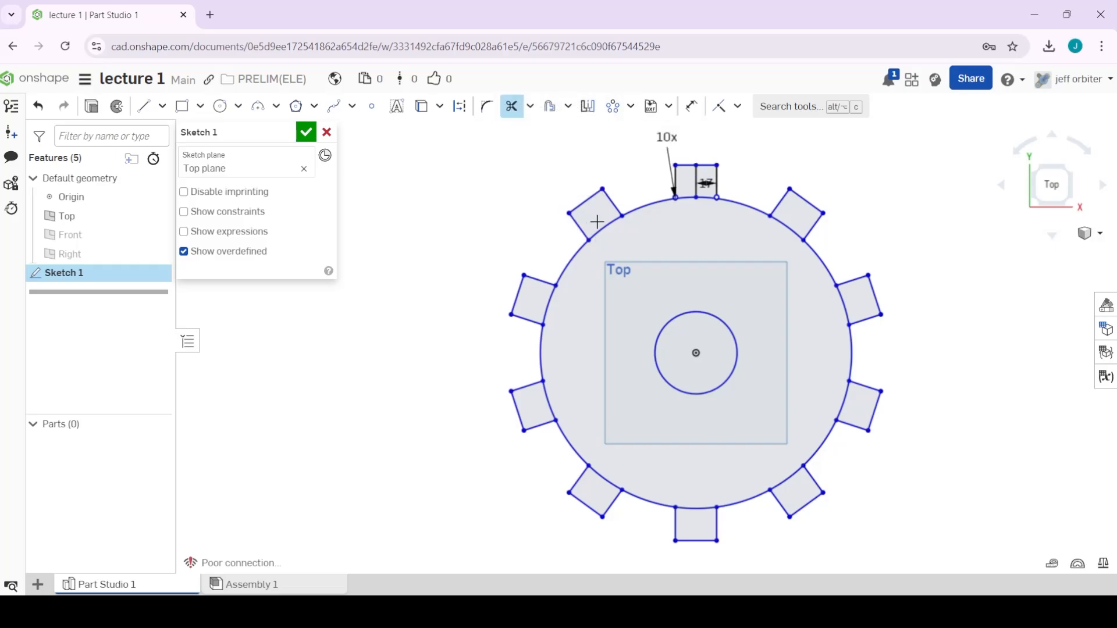
pyautogui.click(605, 232)
pyautogui.click(546, 307)
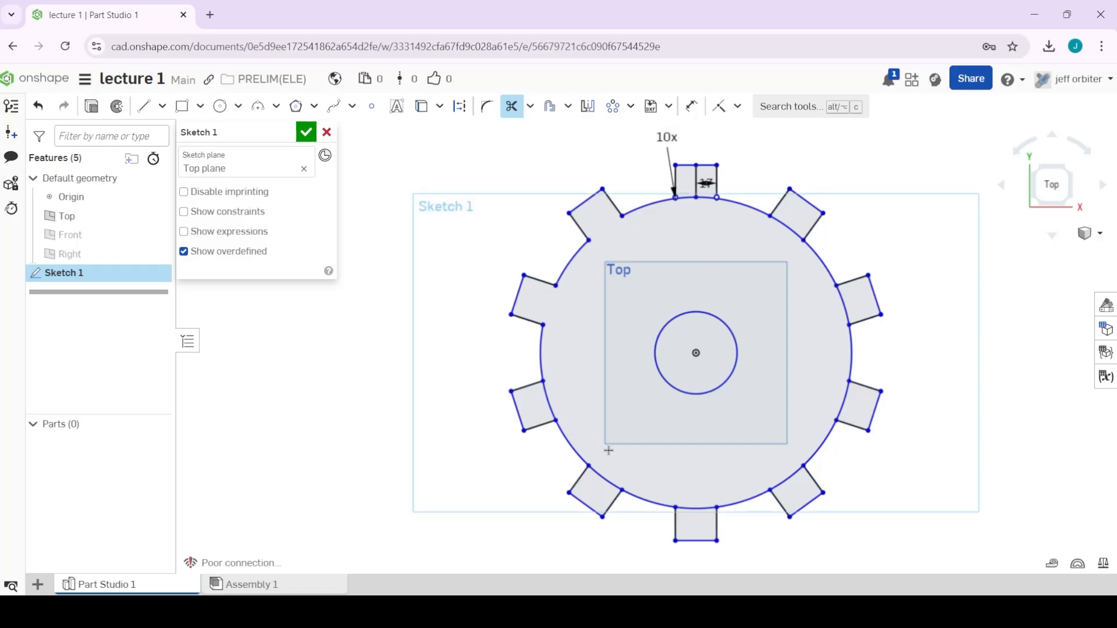
pyautogui.click(557, 403)
pyautogui.click(606, 482)
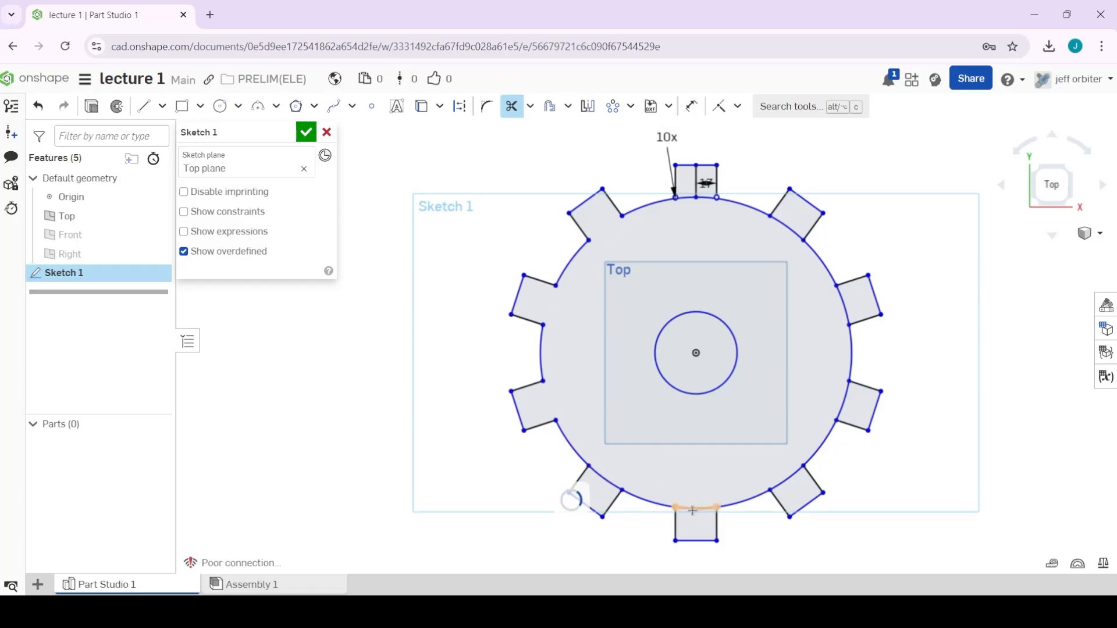
pyautogui.click(693, 508)
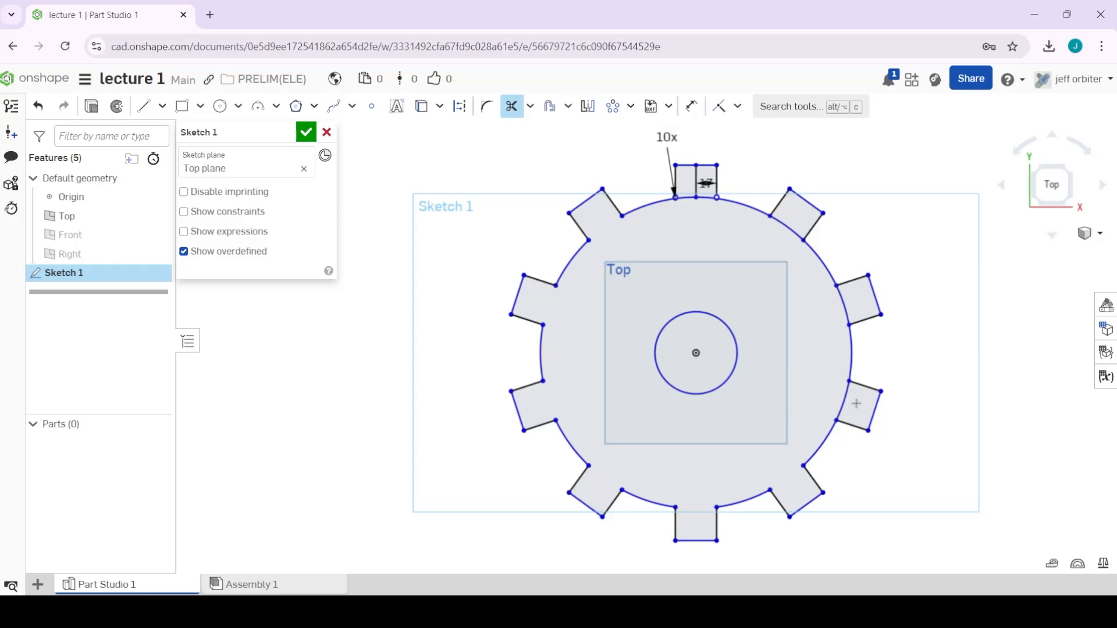
pyautogui.click(842, 304)
# Trim the two arc segments at the base of the top tooth and remove its vertical center line.
pyautogui.scroll(3, 692, 187)
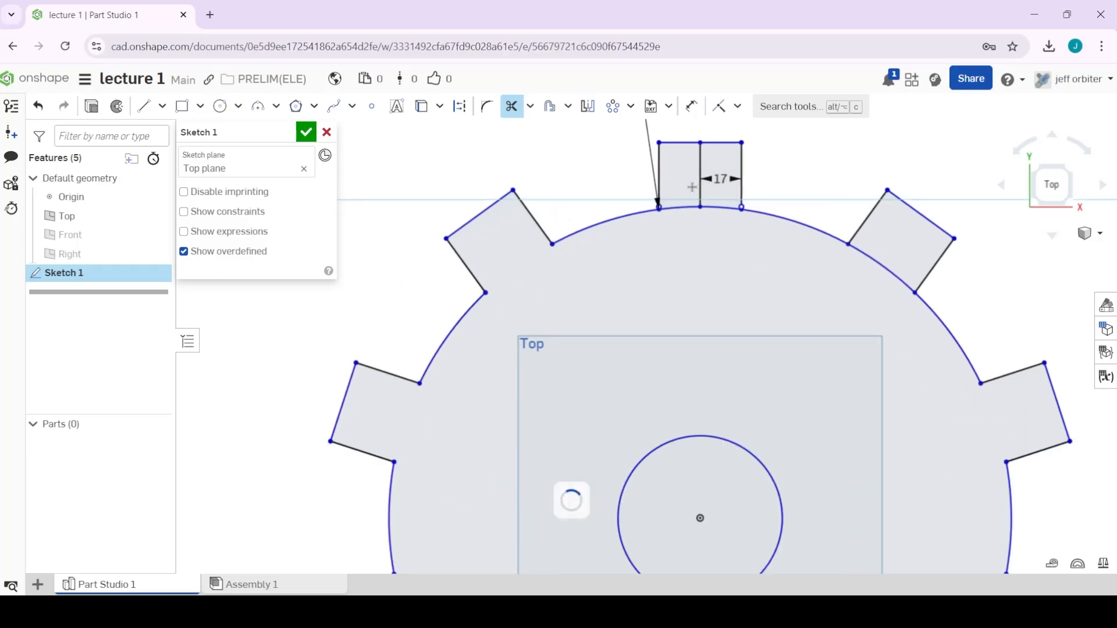
pyautogui.scroll(5, 722, 206)
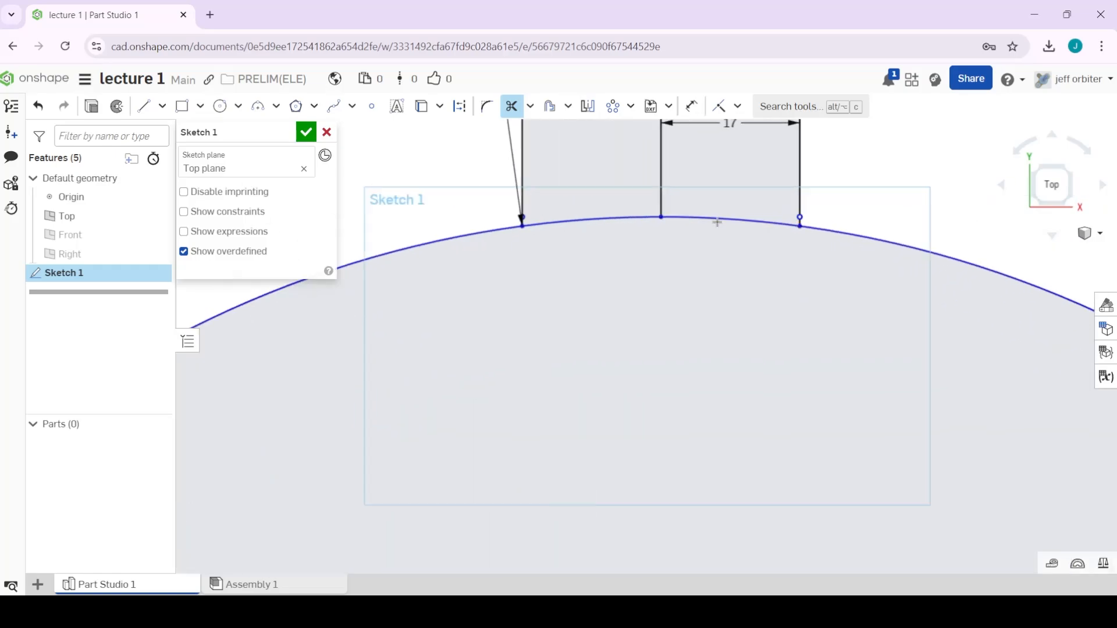
pyautogui.click(701, 219)
pyautogui.click(622, 223)
pyautogui.scroll(-5, 810, 382)
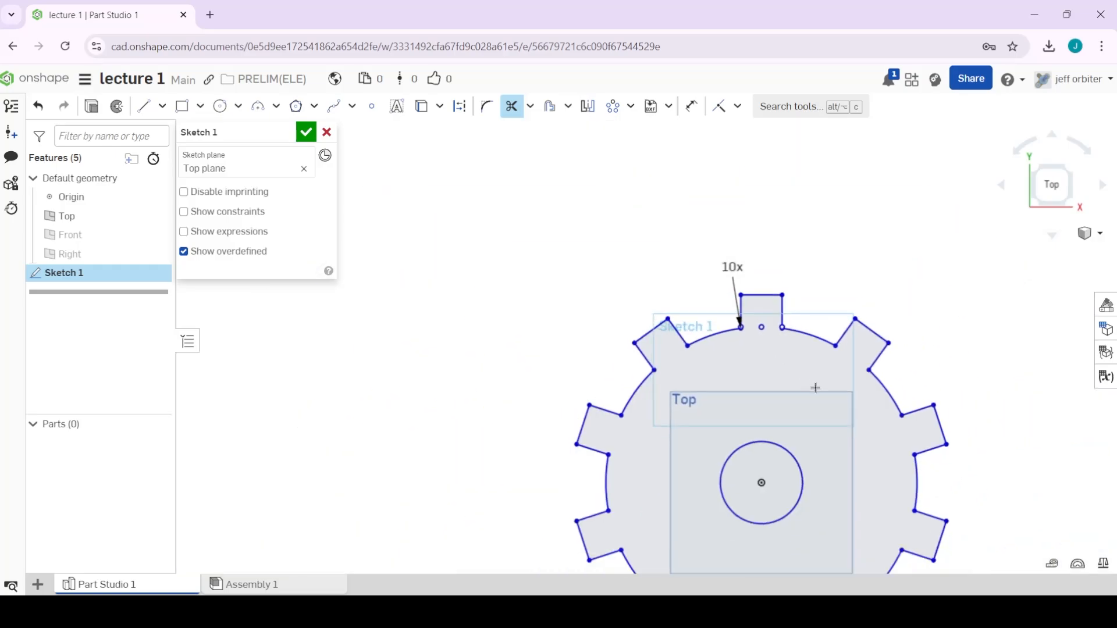
pyautogui.scroll(-3, 815, 387)
pyautogui.moveTo(977, 389); pyautogui.dragTo(768, 227, button='middle')
pyautogui.scroll(3, 707, 244)
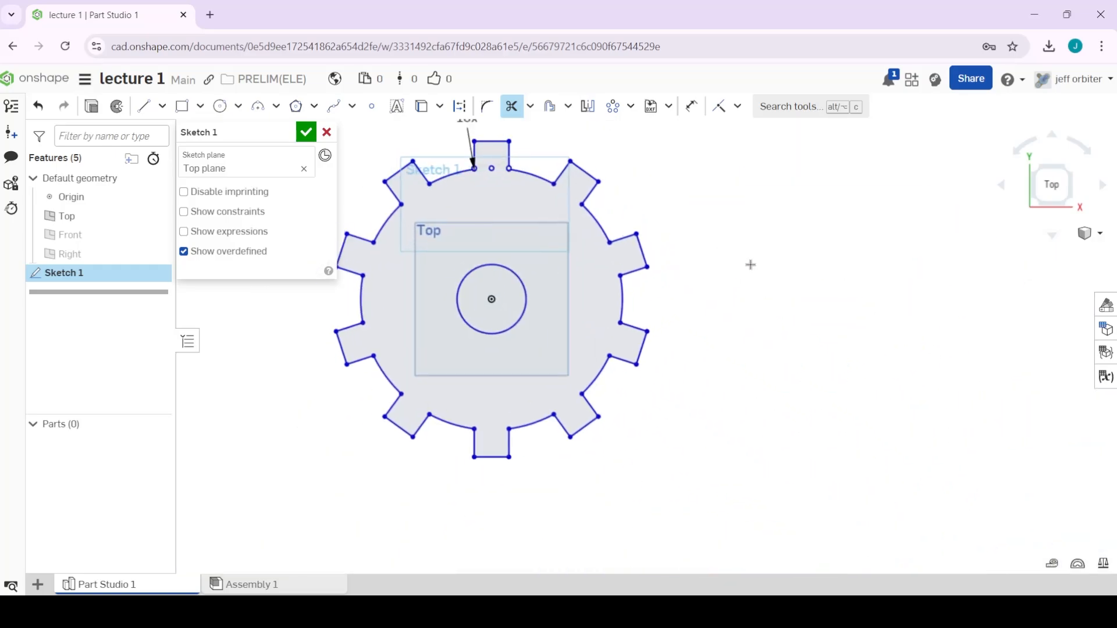
pyautogui.moveTo(750, 264); pyautogui.dragTo(897, 298, button='middle')
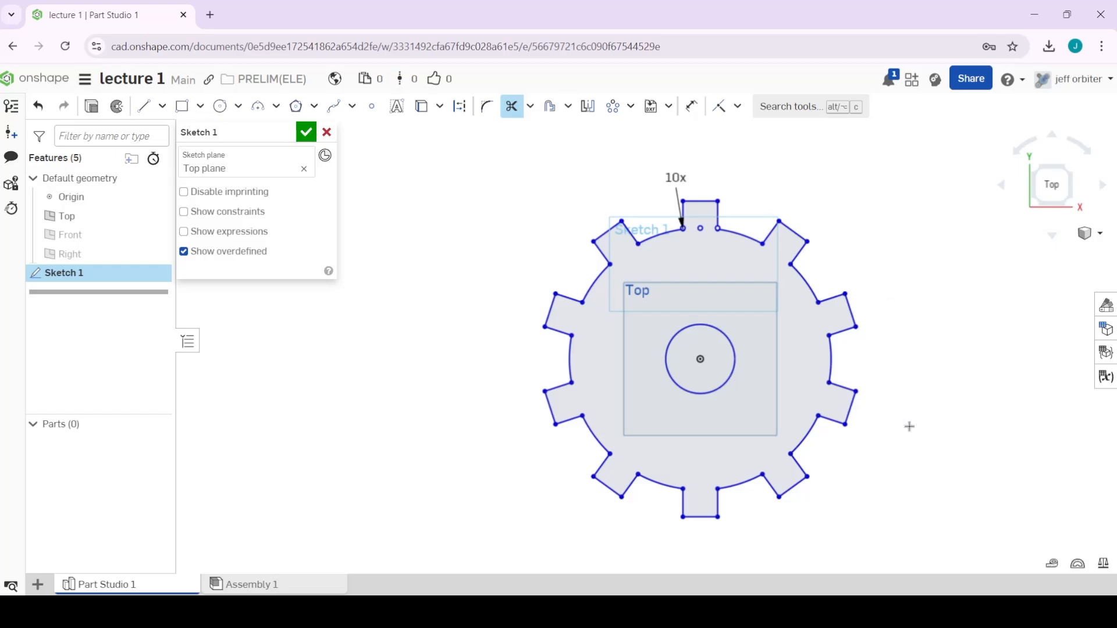
# Draw a closed triangle beside the gear with a vertical side about 395 long and slanted sides about 319 and 203.
pyautogui.moveTo(988, 366)
pyautogui.mouseDown(button='middle')
pyautogui.moveTo(569, 327)
pyautogui.moveTo(1114, 363)
pyautogui.moveTo(730, 314)
pyautogui.mouseUp(button='middle')
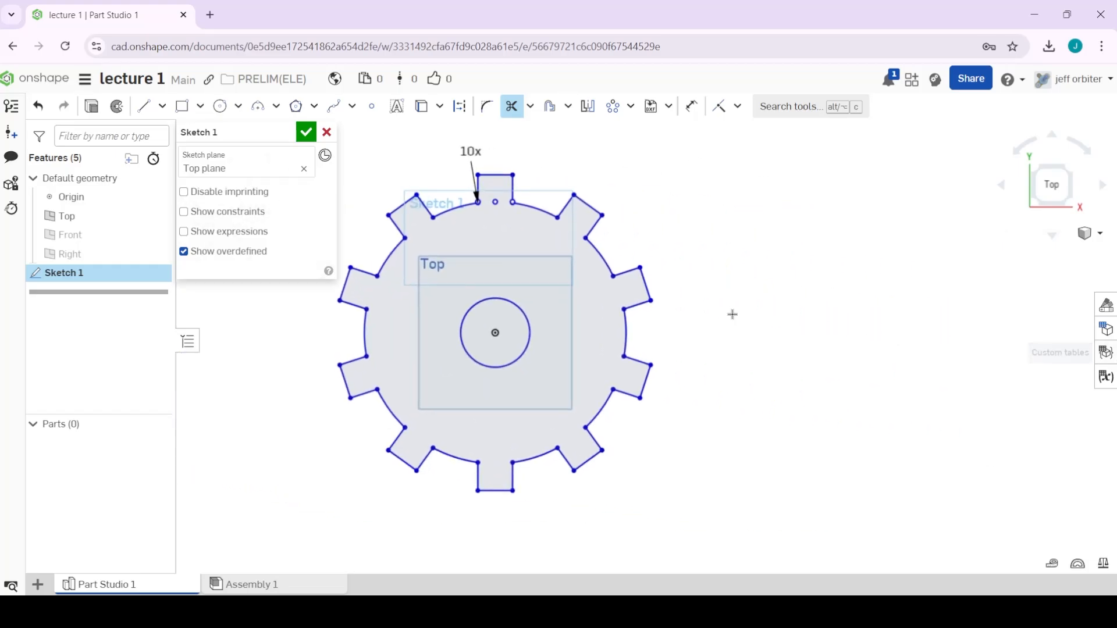
pyautogui.scroll(-5, 783, 316)
pyautogui.moveTo(920, 302); pyautogui.dragTo(677, 374, button='middle')
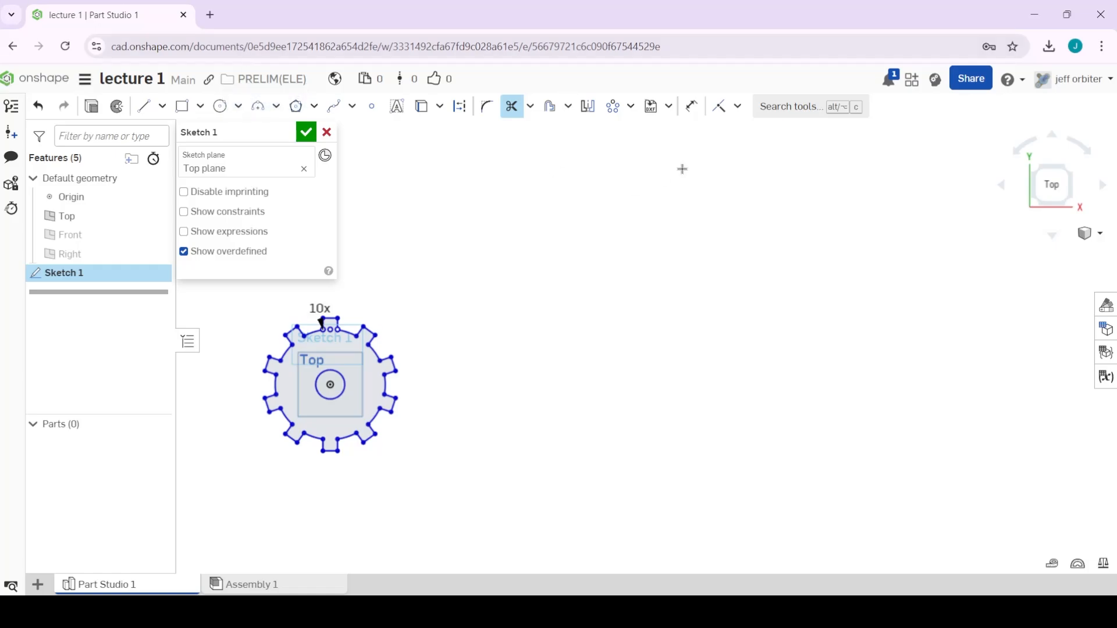
pyautogui.click(145, 107)
pyautogui.moveTo(732, 396)
pyautogui.mouseDown()
pyautogui.moveTo(737, 187)
pyautogui.moveTo(788, 207)
pyautogui.moveTo(740, 192)
pyautogui.moveTo(726, 200)
pyautogui.moveTo(735, 236)
pyautogui.moveTo(733, 227)
pyautogui.mouseUp()
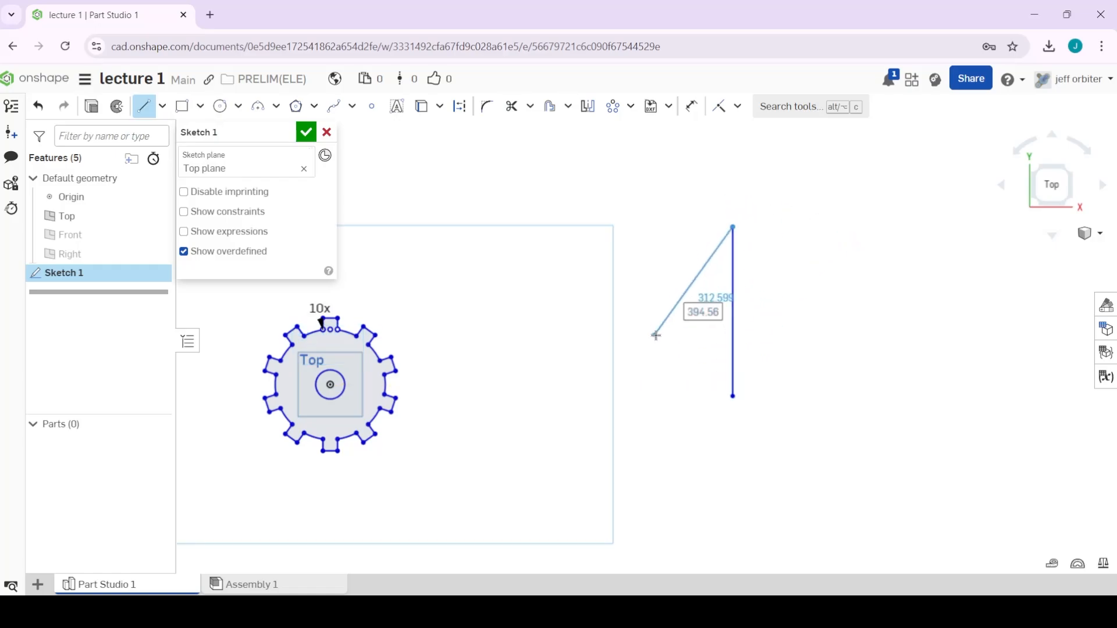
pyautogui.click(662, 345)
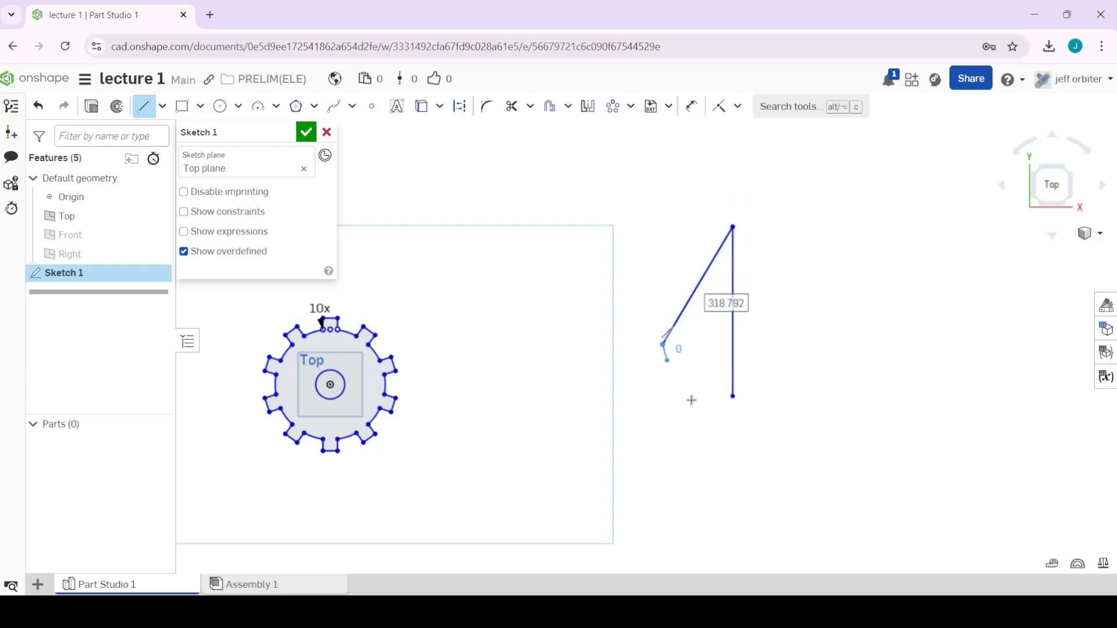
pyautogui.click(732, 396)
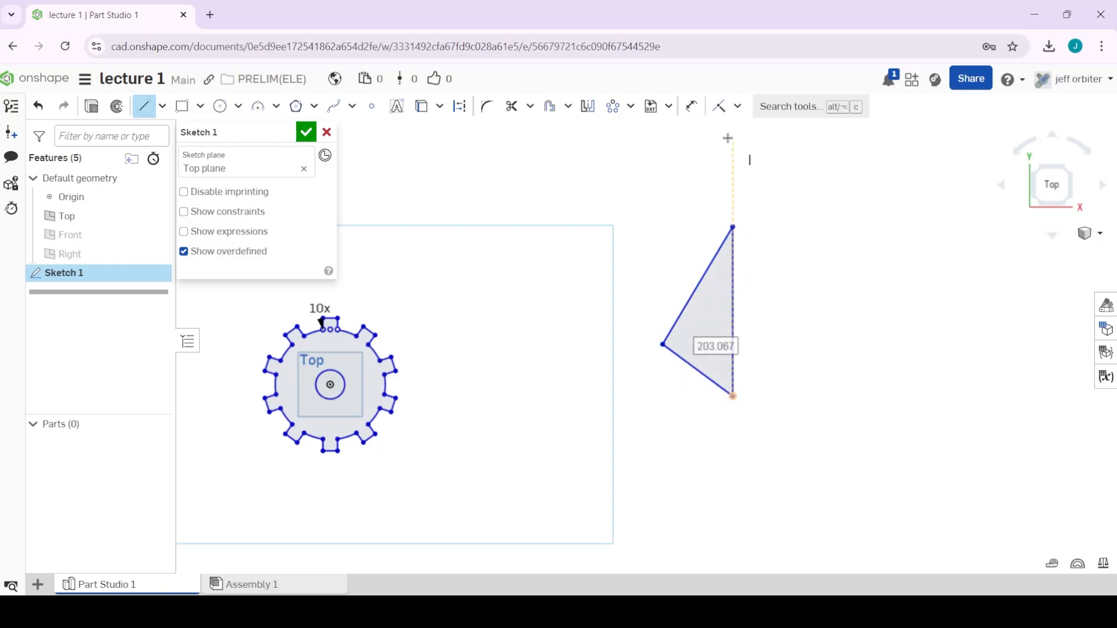
pyautogui.press('Escape')
# Try dimensioning the outside angle between the triangle's lower slanted side and vertical side, and undo it.
pyautogui.click(691, 106)
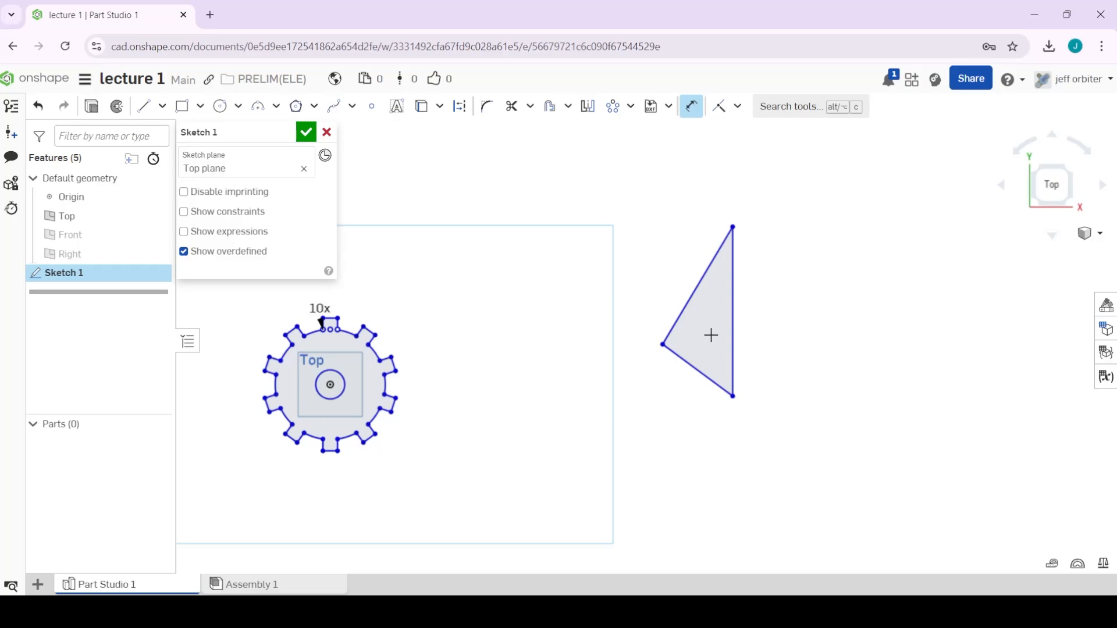
pyautogui.scroll(5, 710, 341)
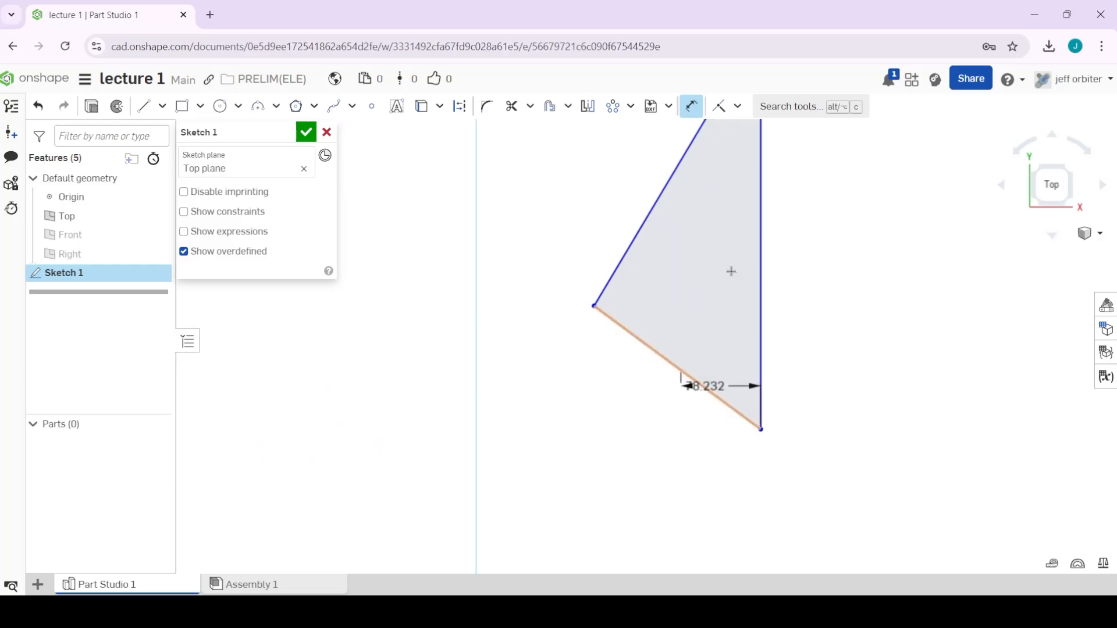
pyautogui.click(698, 384)
pyautogui.click(698, 386)
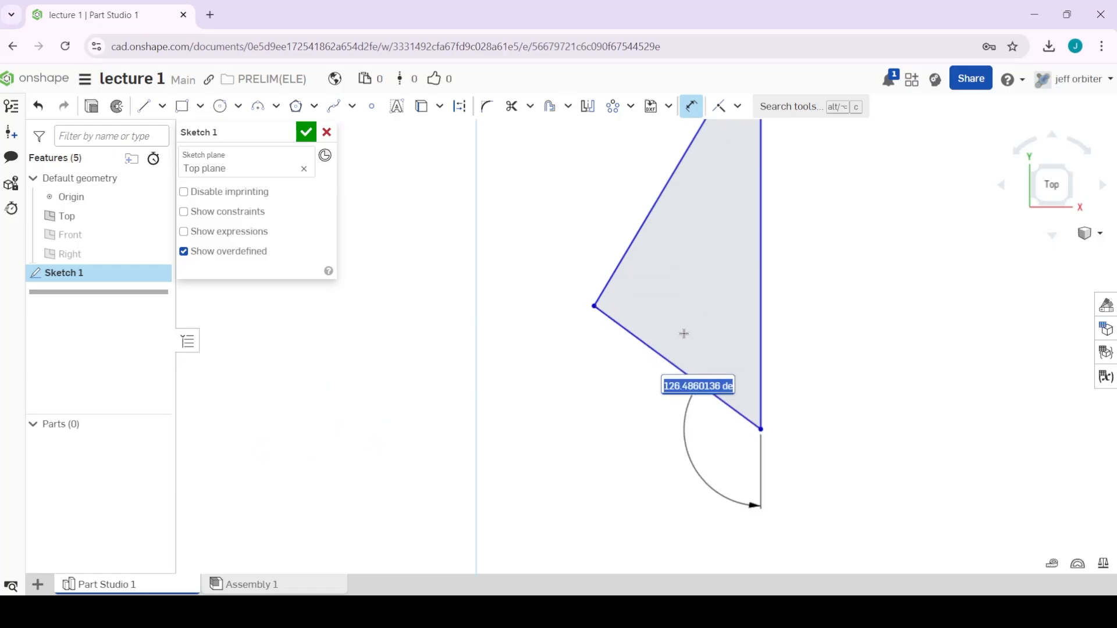
pyautogui.press('Return')
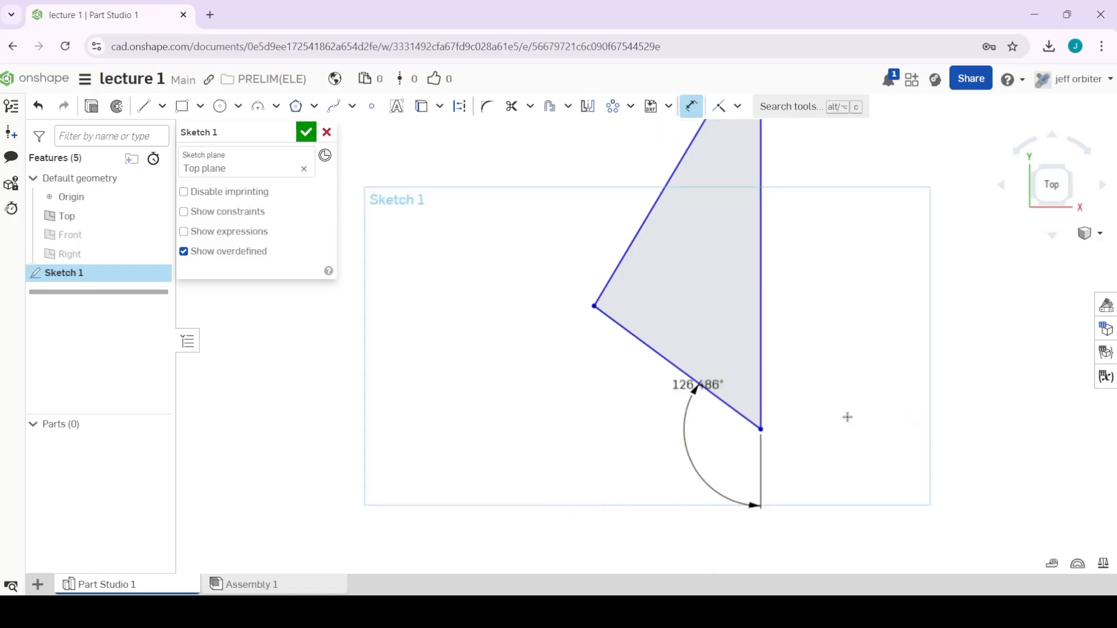
pyautogui.press('Escape')
pyautogui.hotkey('ctrl', 'z')
# Dimension the inside angle between the triangle's lower slanted side and vertical side as 45 degrees.
pyautogui.scroll(-2, 818, 319)
pyautogui.moveTo(830, 286); pyautogui.dragTo(835, 362, button='middle')
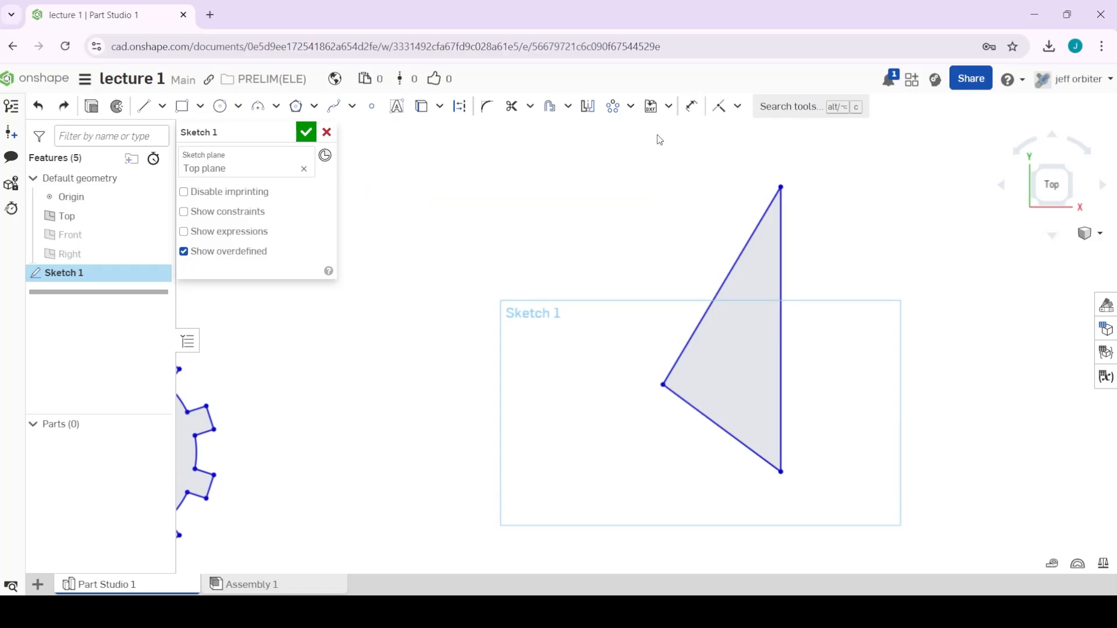
pyautogui.click(696, 109)
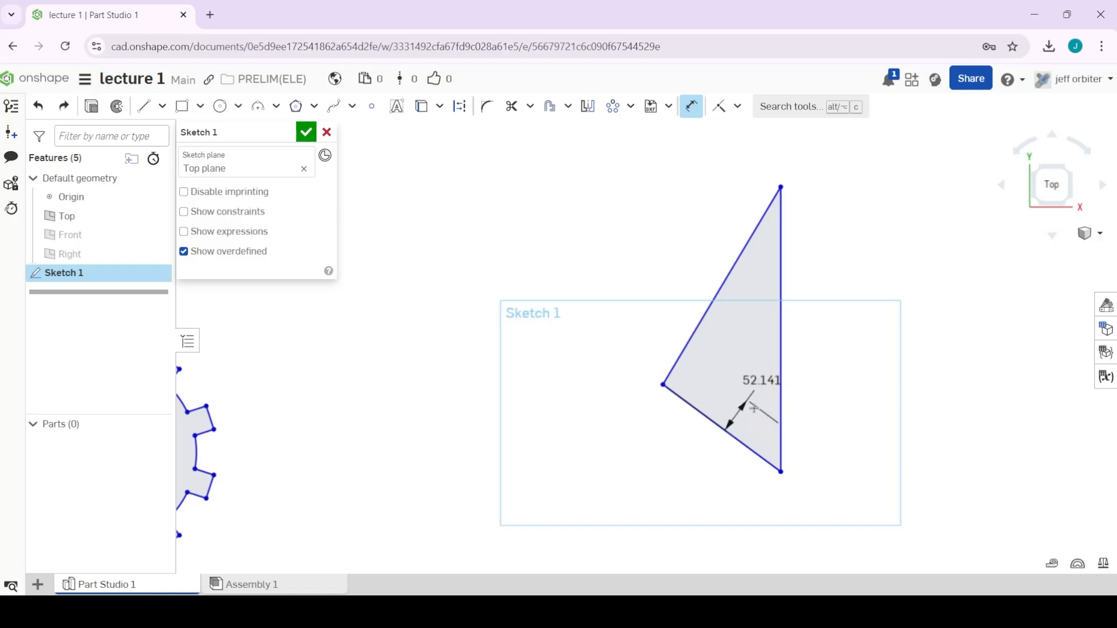
pyautogui.scroll(3, 751, 415)
pyautogui.click(763, 440)
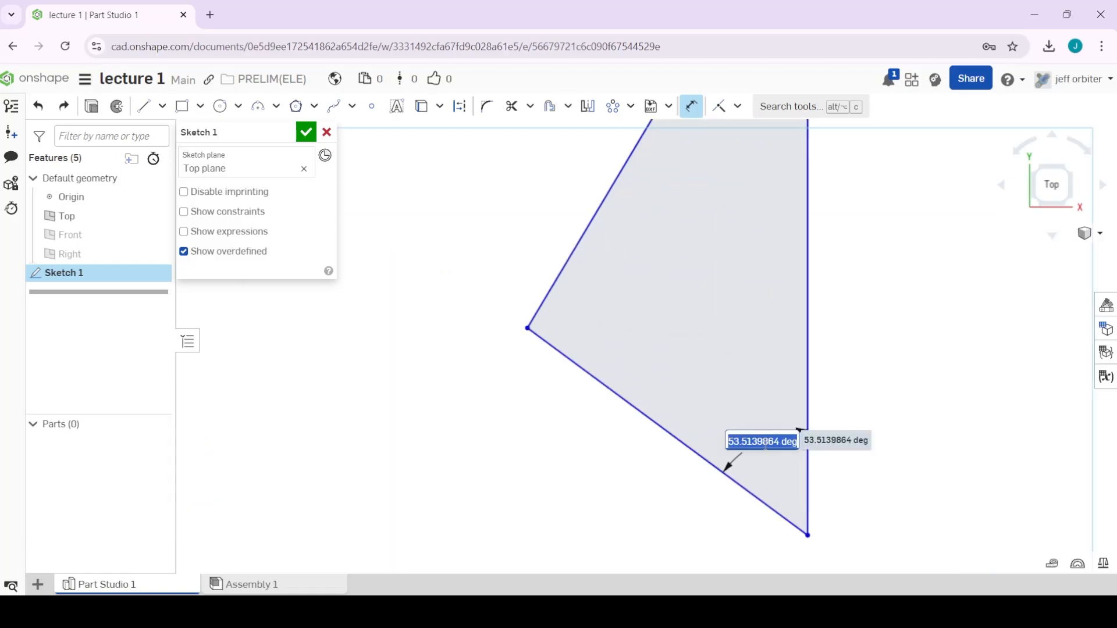
pyautogui.write('45')
pyautogui.press('Return')
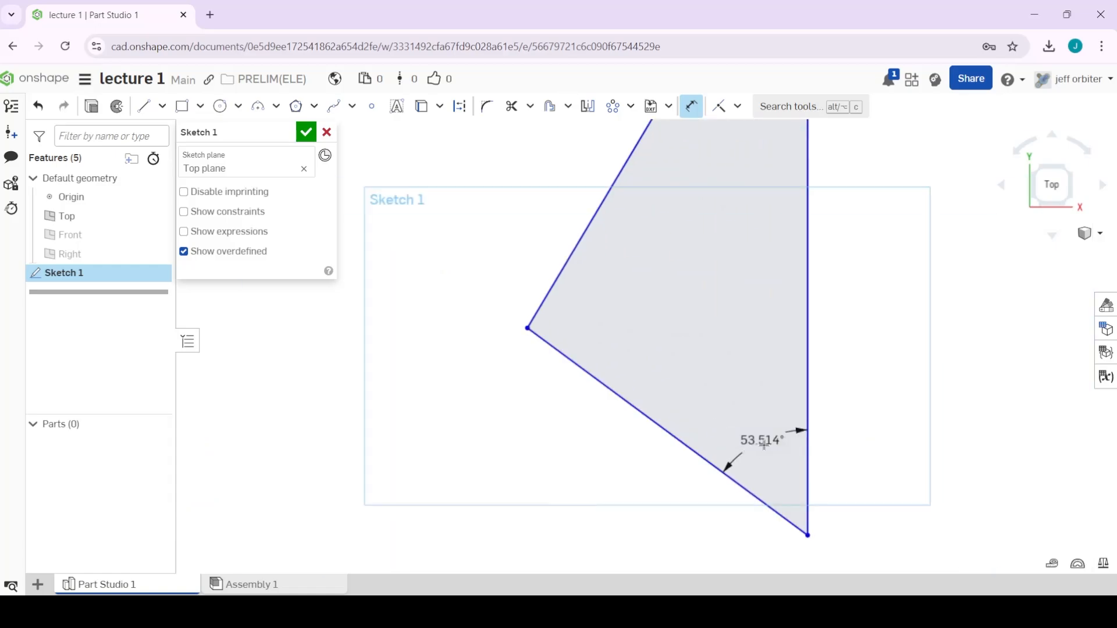
pyautogui.scroll(-5, 970, 354)
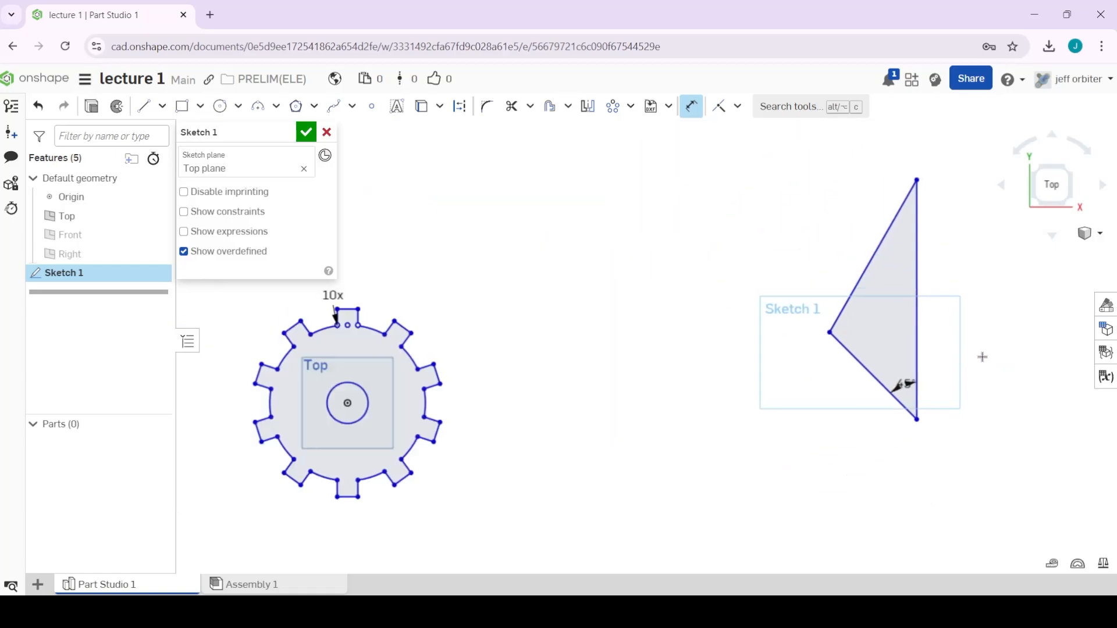
# Mirror the triangle's two slanted sides across its vertical side to form a kite shape.
pyautogui.moveTo(983, 356); pyautogui.dragTo(859, 337, button='middle')
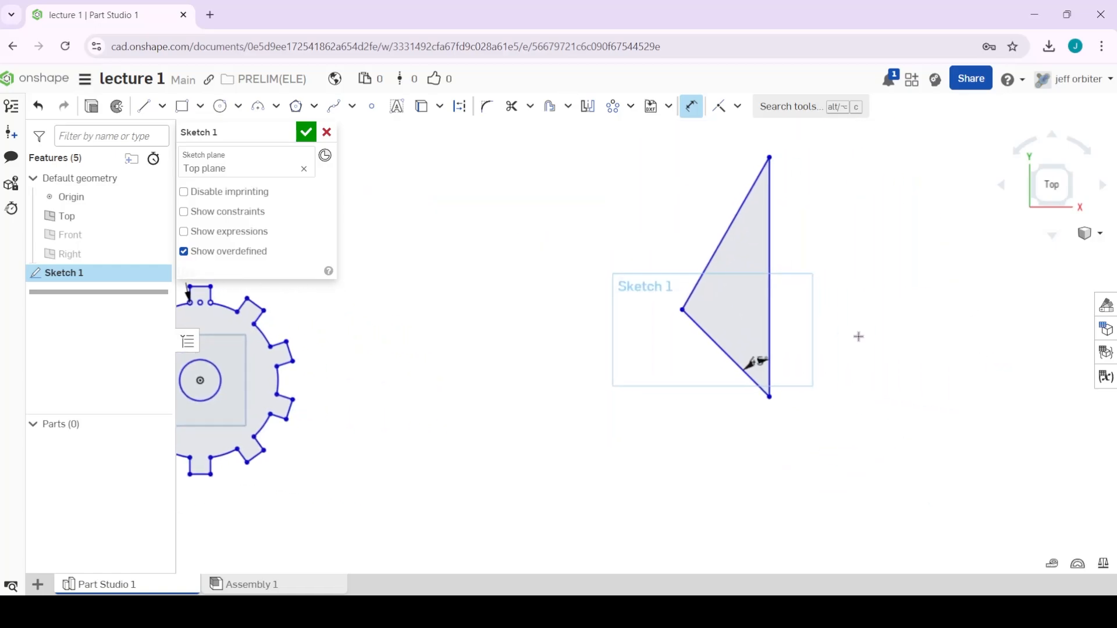
pyautogui.scroll(-2, 799, 329)
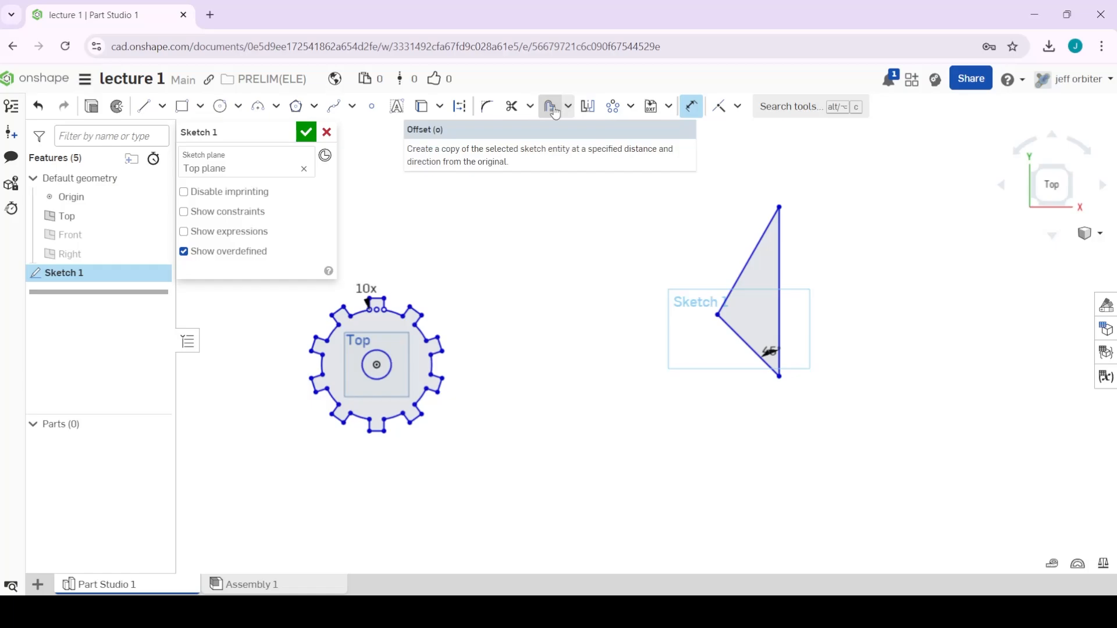
pyautogui.click(587, 106)
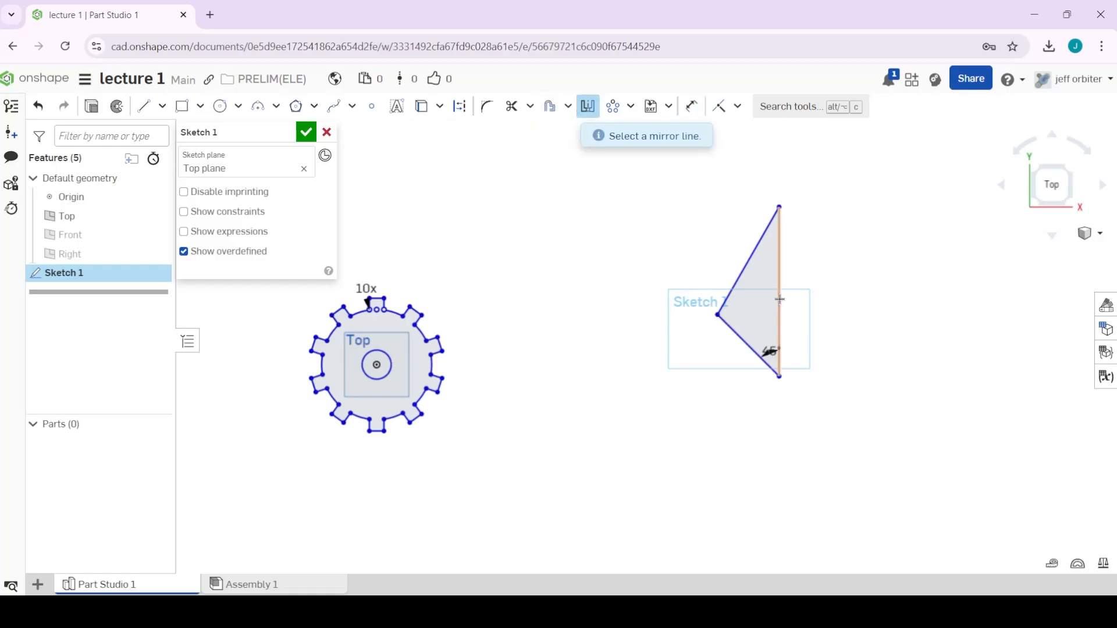
pyautogui.click(779, 299)
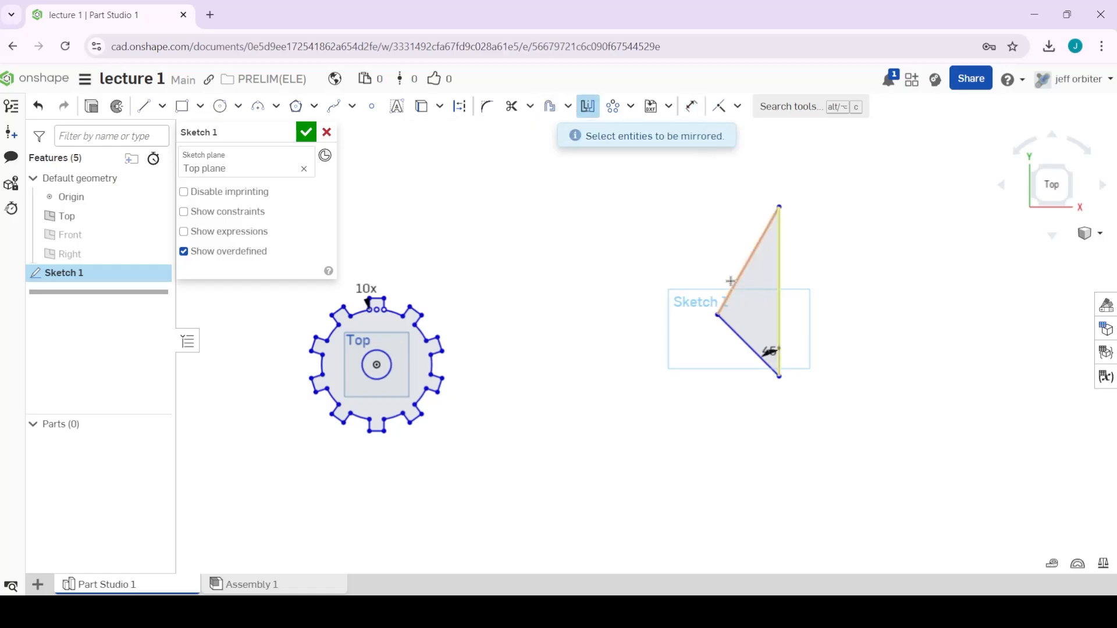
pyautogui.click(732, 331)
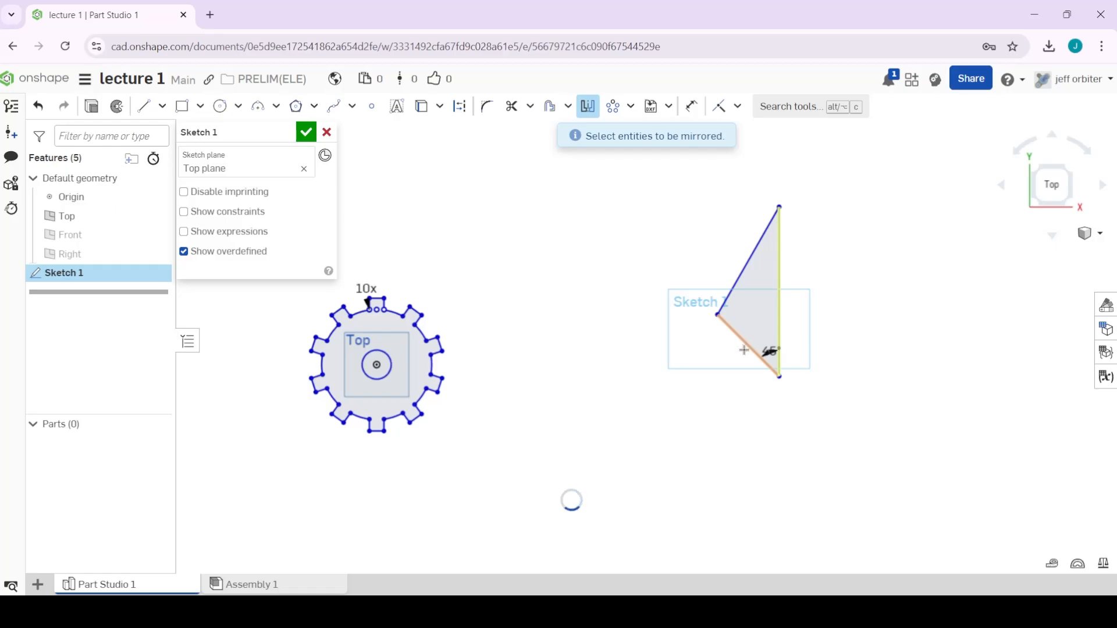
pyautogui.click(743, 342)
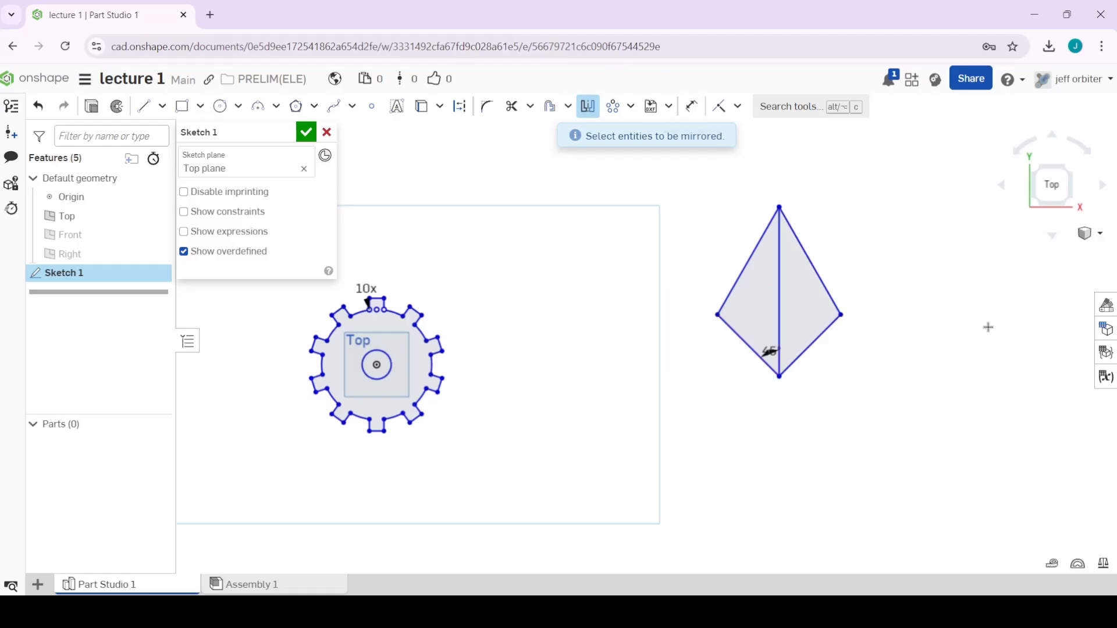
# Start a circular pattern of the kite's four slanted outer sides.
pyautogui.click(615, 108)
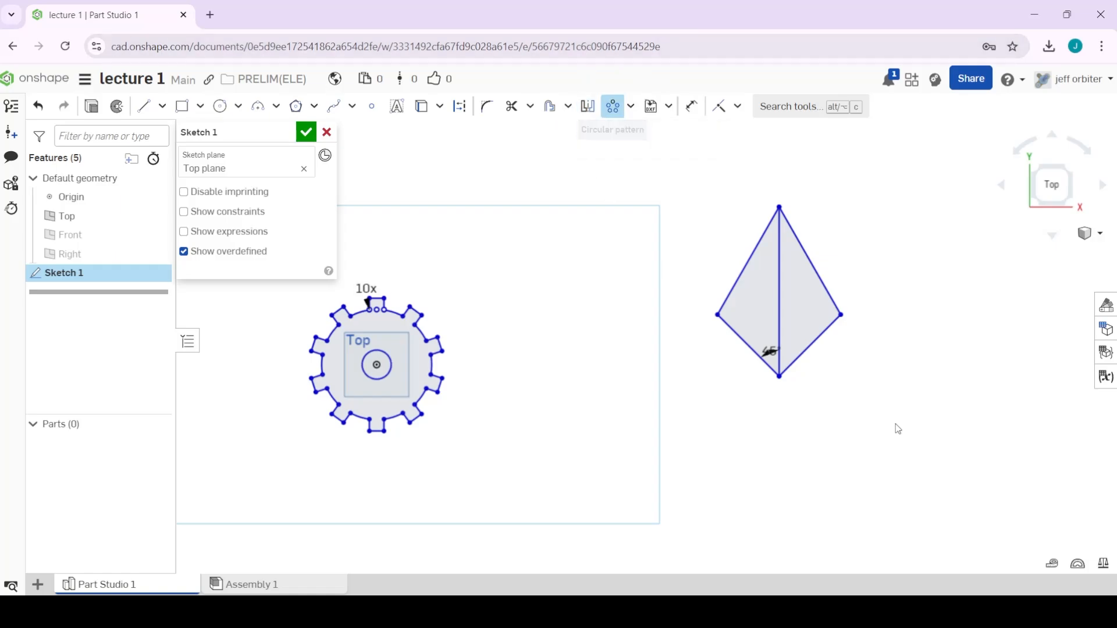
pyautogui.click(748, 257)
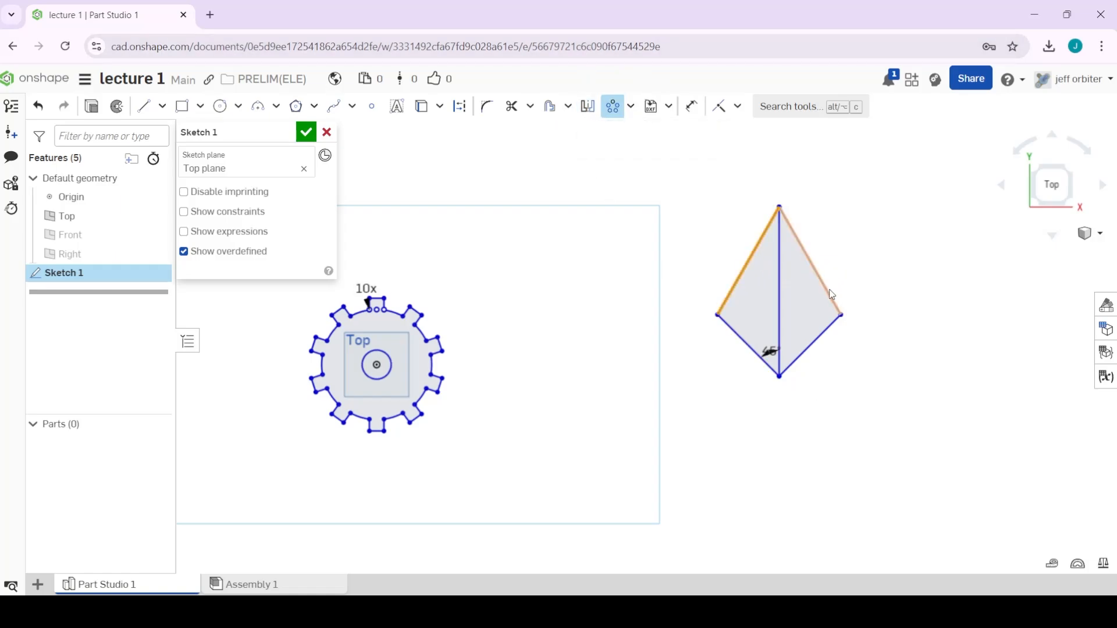
pyautogui.click(831, 294)
pyautogui.click(828, 334)
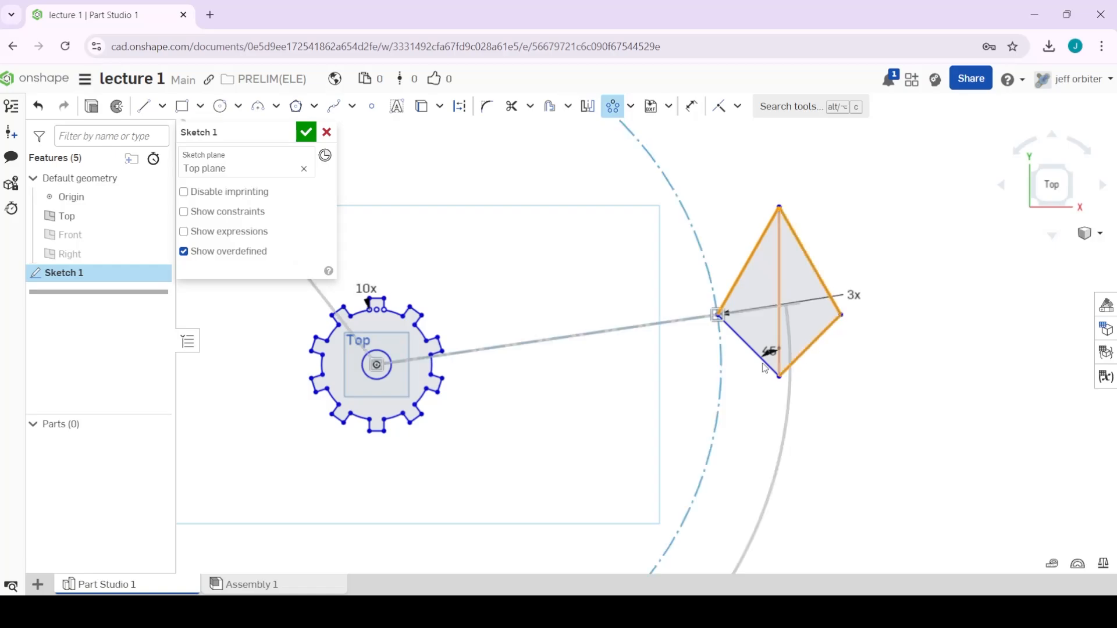
pyautogui.click(741, 340)
pyautogui.scroll(-5, 857, 349)
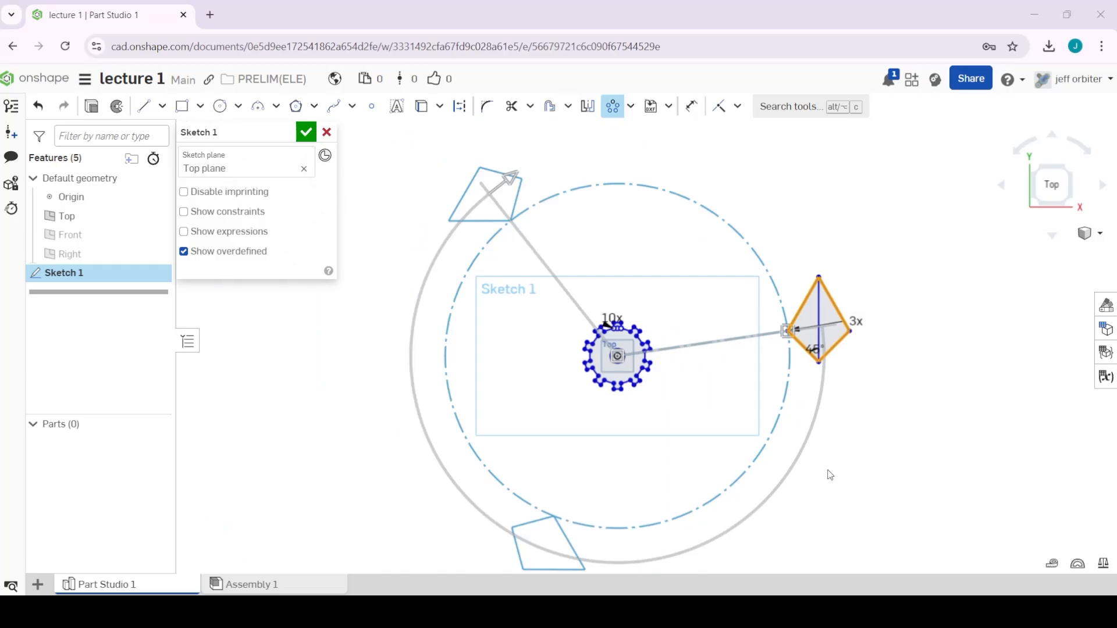
# Move the circular pattern's centre from the gear's centre to the kite's lower vertex.
pyautogui.click(618, 353)
pyautogui.scroll(6, 621, 357)
pyautogui.scroll(10, 613, 365)
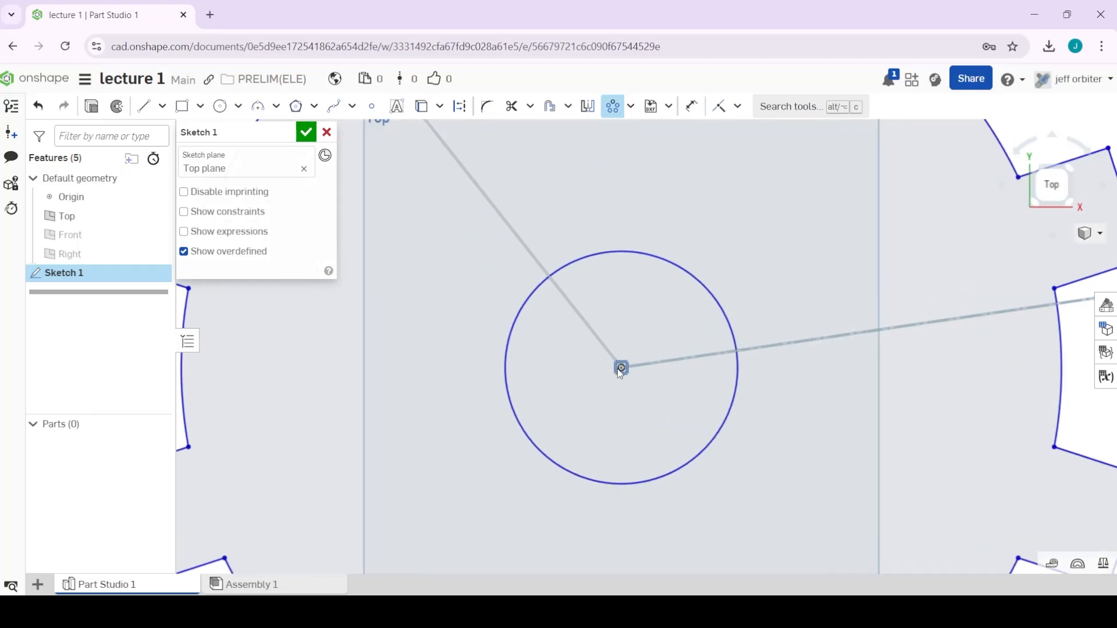
pyautogui.scroll(-10, 616, 368)
pyautogui.scroll(9, 619, 368)
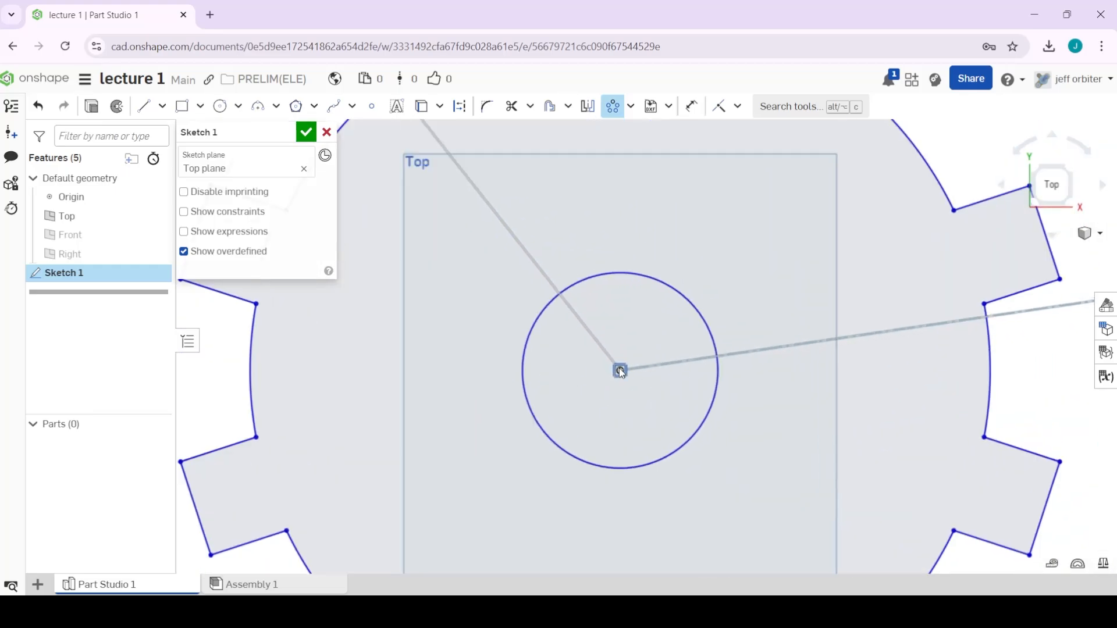
pyautogui.scroll(-12, 619, 367)
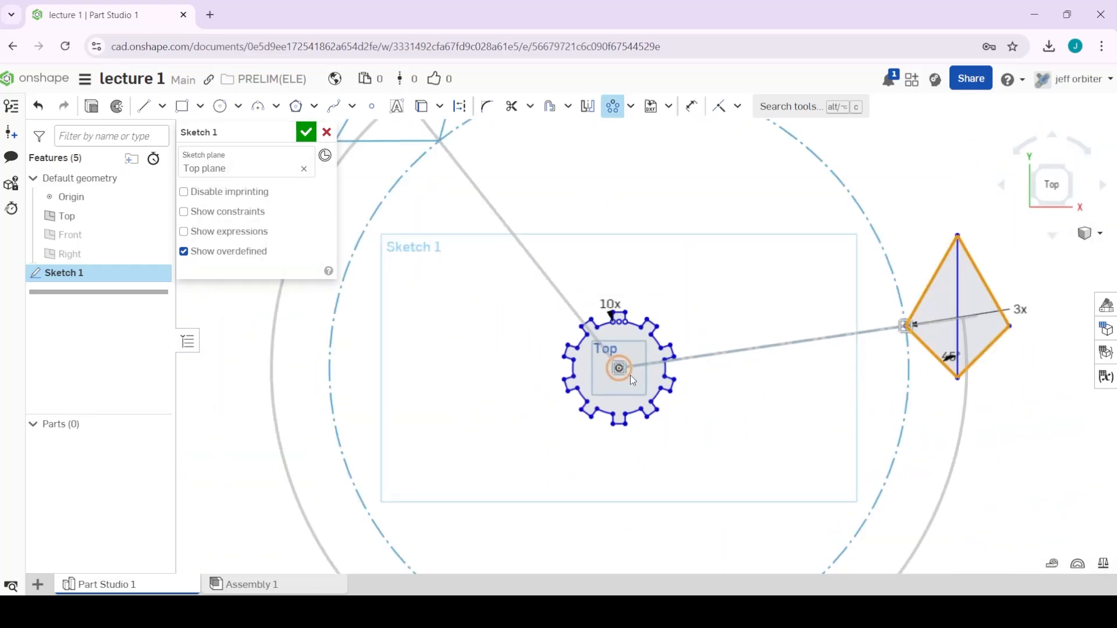
pyautogui.moveTo(623, 369); pyautogui.dragTo(972, 380)
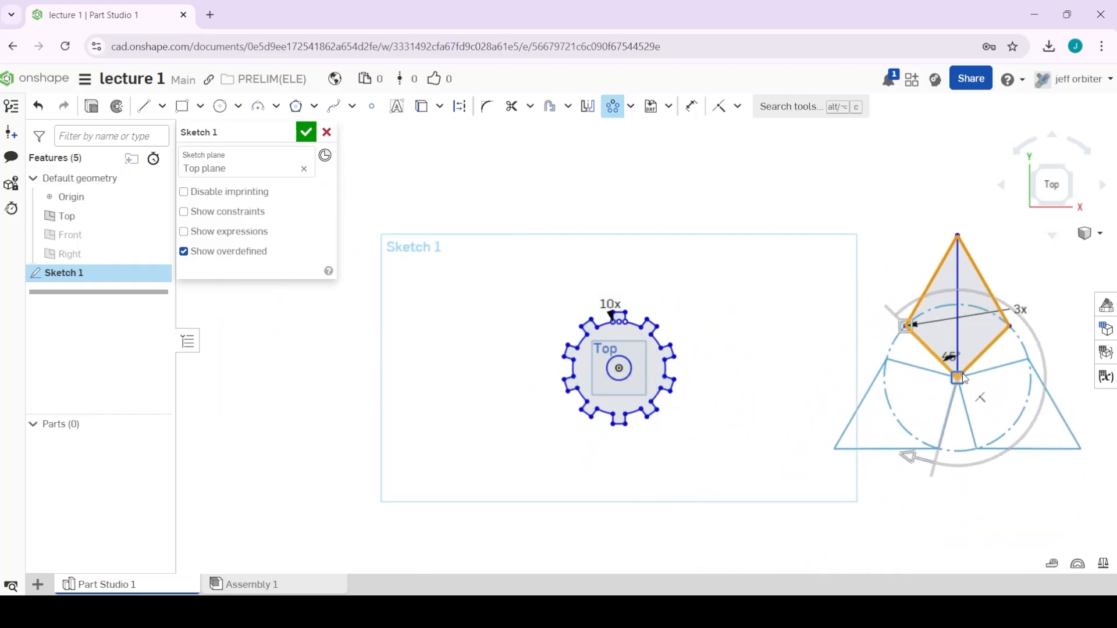
# Set the kite's circular pattern to 4 instances and accept it to form a four-pointed star.
pyautogui.scroll(5, 999, 372)
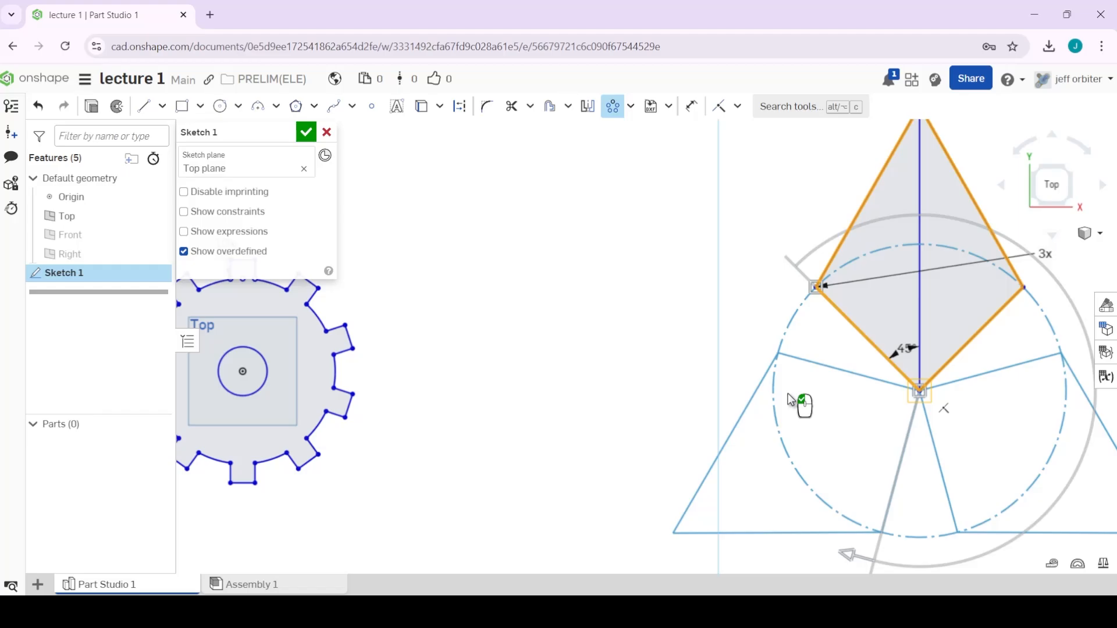
pyautogui.moveTo(989, 351); pyautogui.dragTo(812, 368, button='middle')
pyautogui.scroll(-3, 867, 383)
pyautogui.click(878, 324)
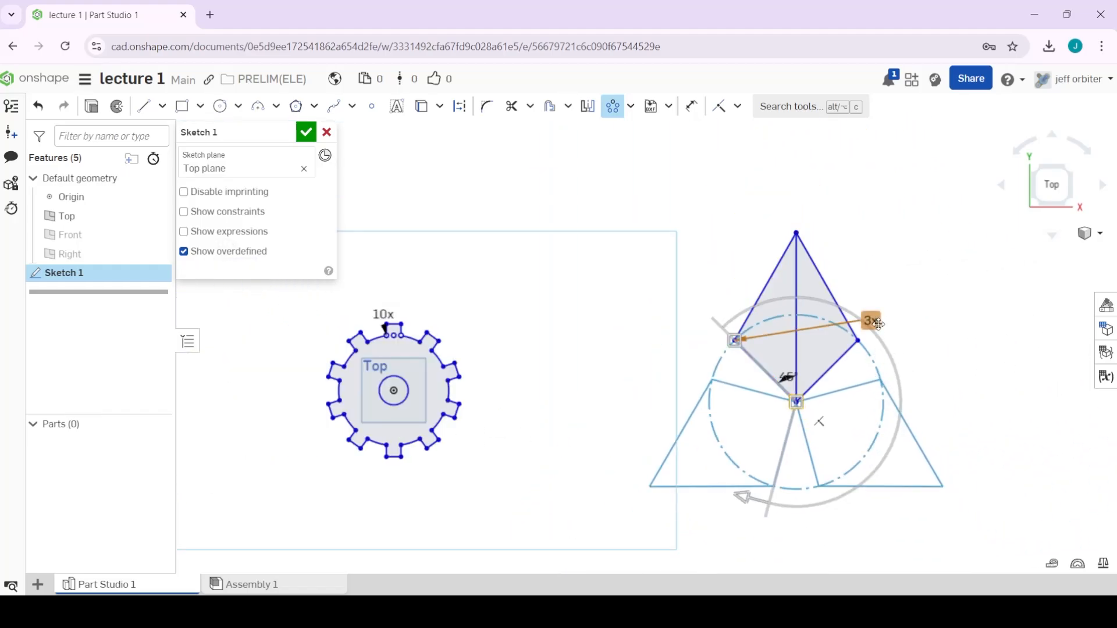
pyautogui.doubleClick(878, 324)
pyautogui.press('Return')
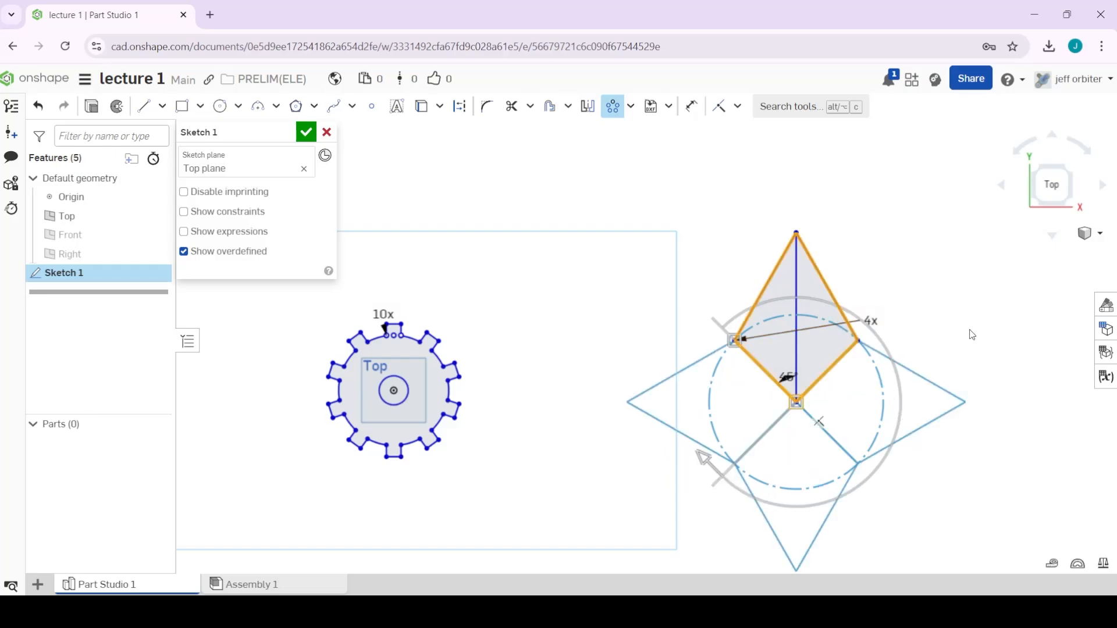
pyautogui.click(1002, 490)
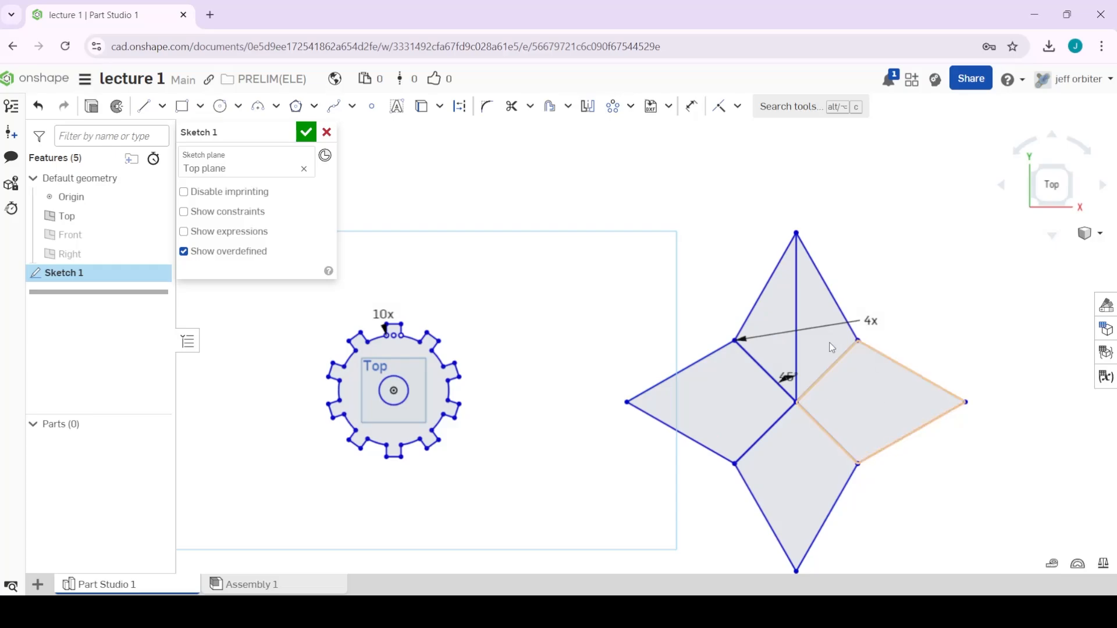
# Draw a circle about 96 mm in diameter on the star's centre point, and undo it.
pyautogui.scroll(3, 821, 397)
pyautogui.click(798, 359)
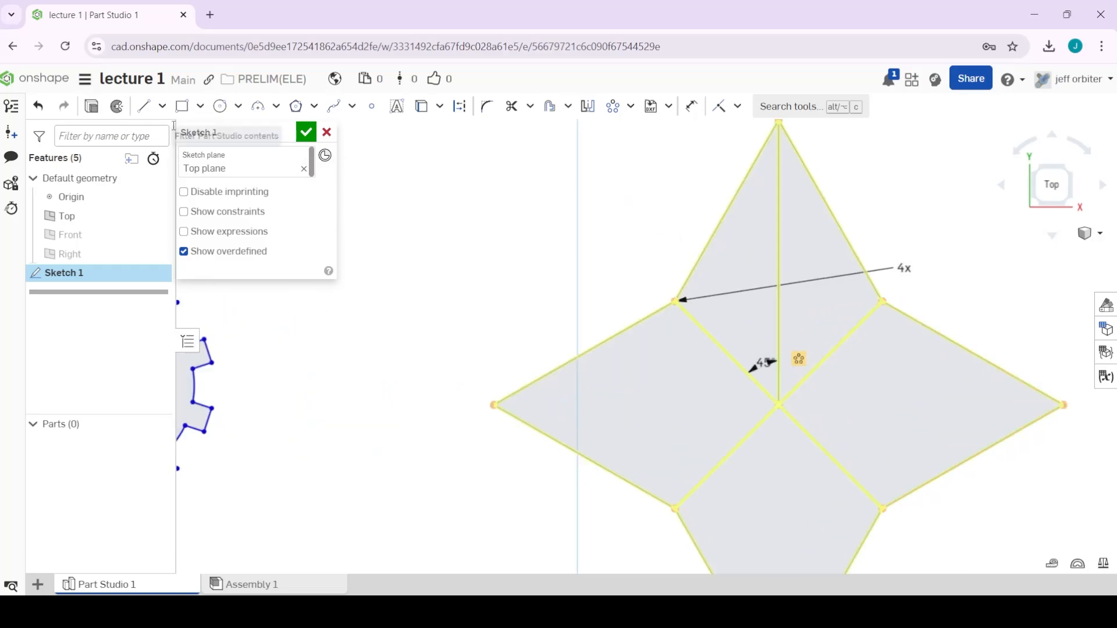
pyautogui.click(220, 106)
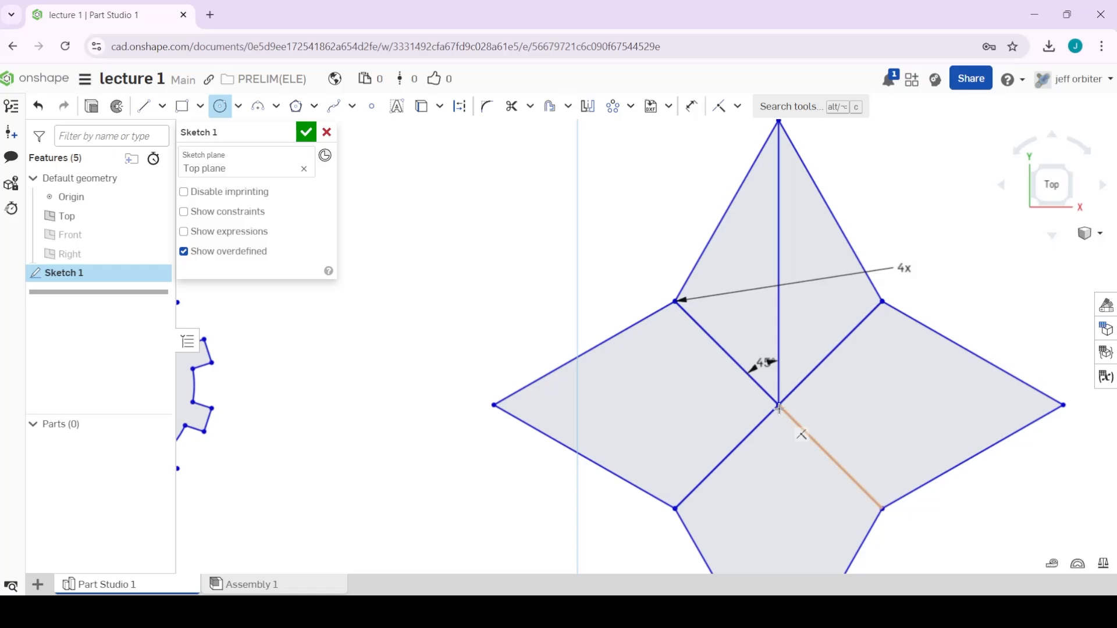
pyautogui.click(779, 406)
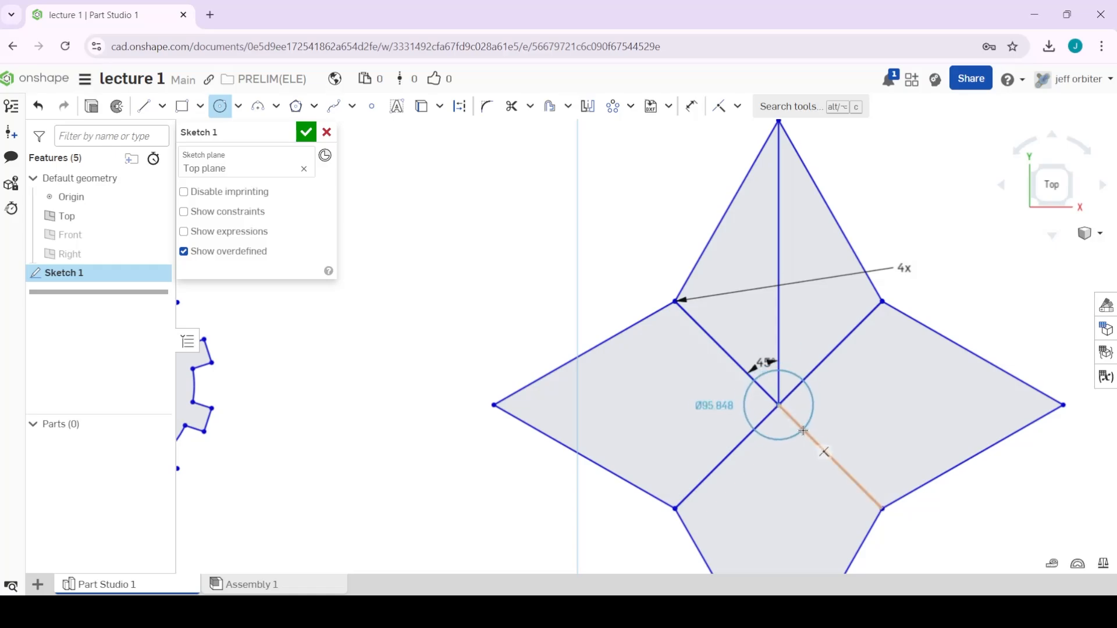
pyautogui.click(803, 431)
pyautogui.scroll(-5, 803, 431)
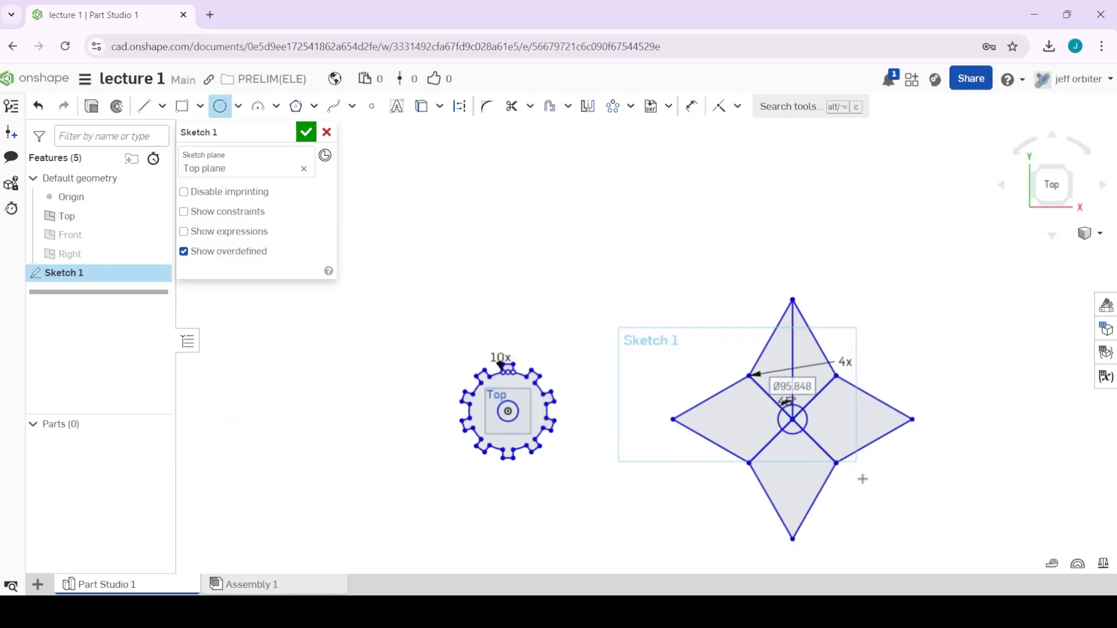
pyautogui.scroll(5, 837, 454)
pyautogui.hotkey('ctrl', 'z')
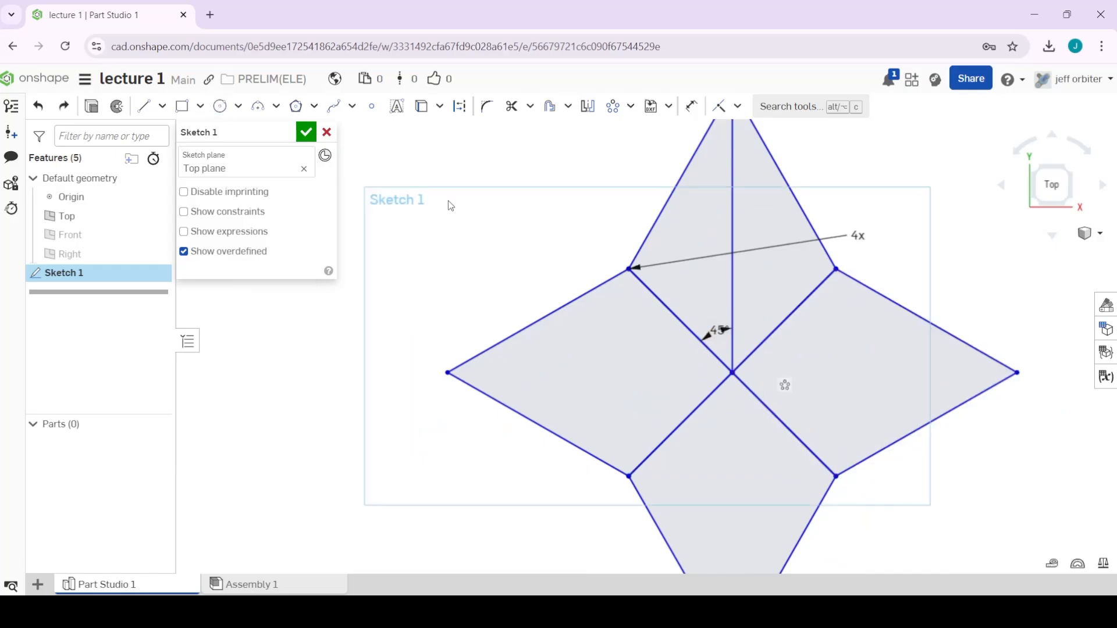
# Draw a circle about 201 mm in diameter on the star's centre point and finish the sketch.
pyautogui.click(221, 106)
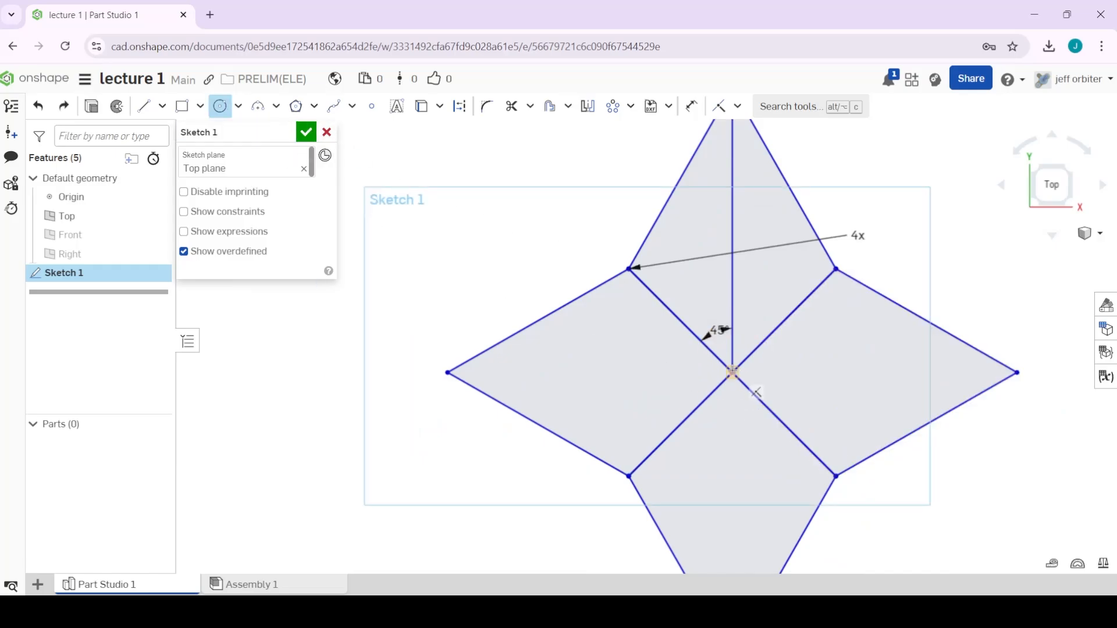
pyautogui.click(731, 373)
pyautogui.click(790, 417)
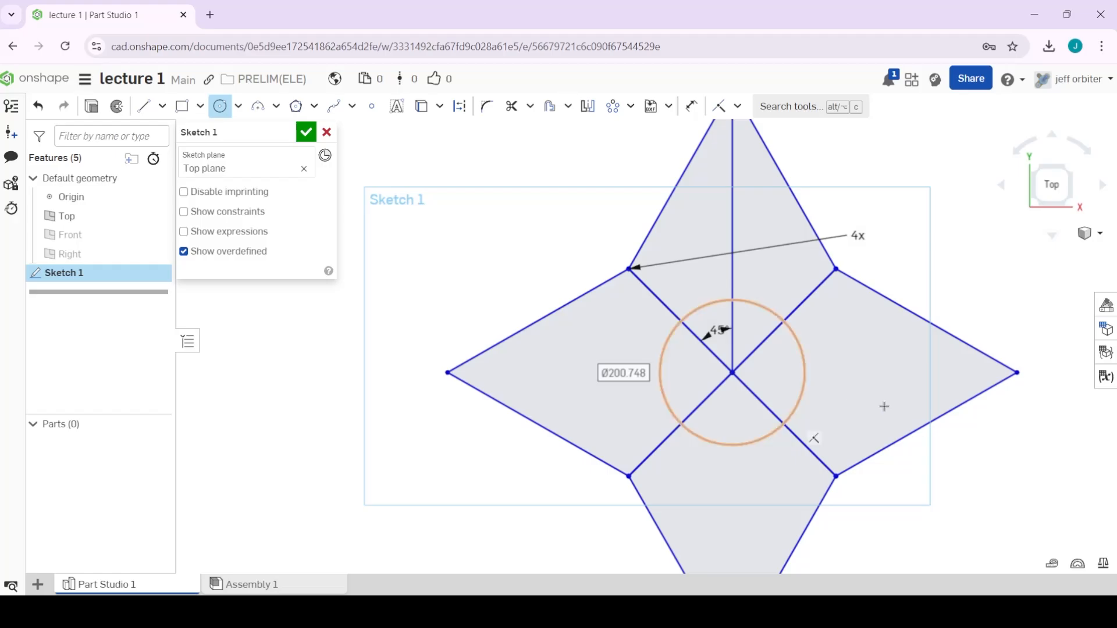
pyautogui.scroll(-5, 883, 404)
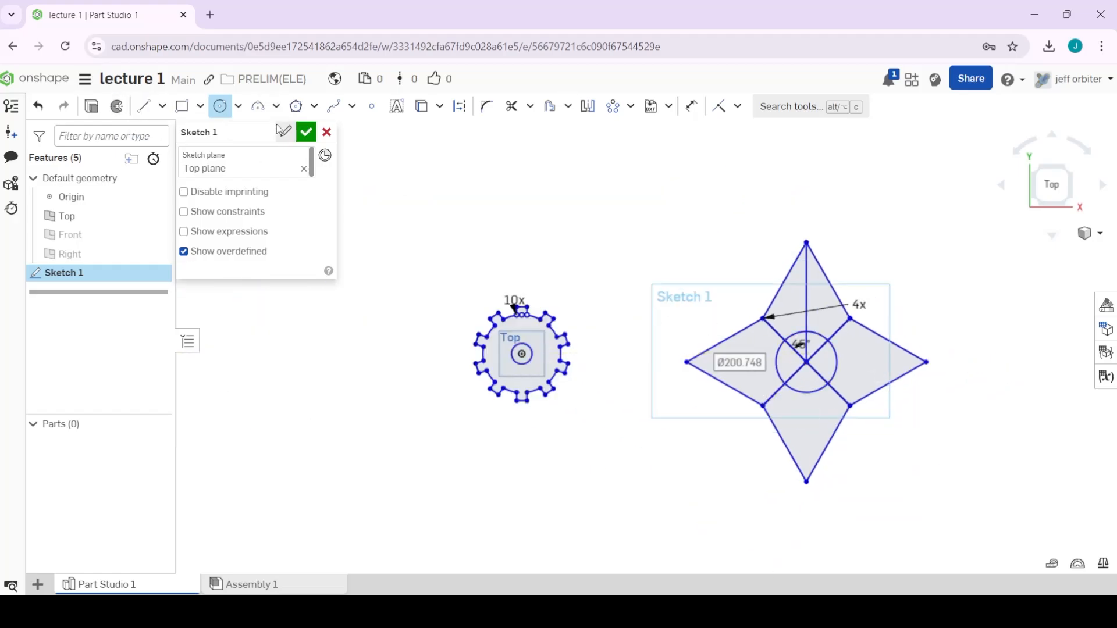
pyautogui.click(305, 132)
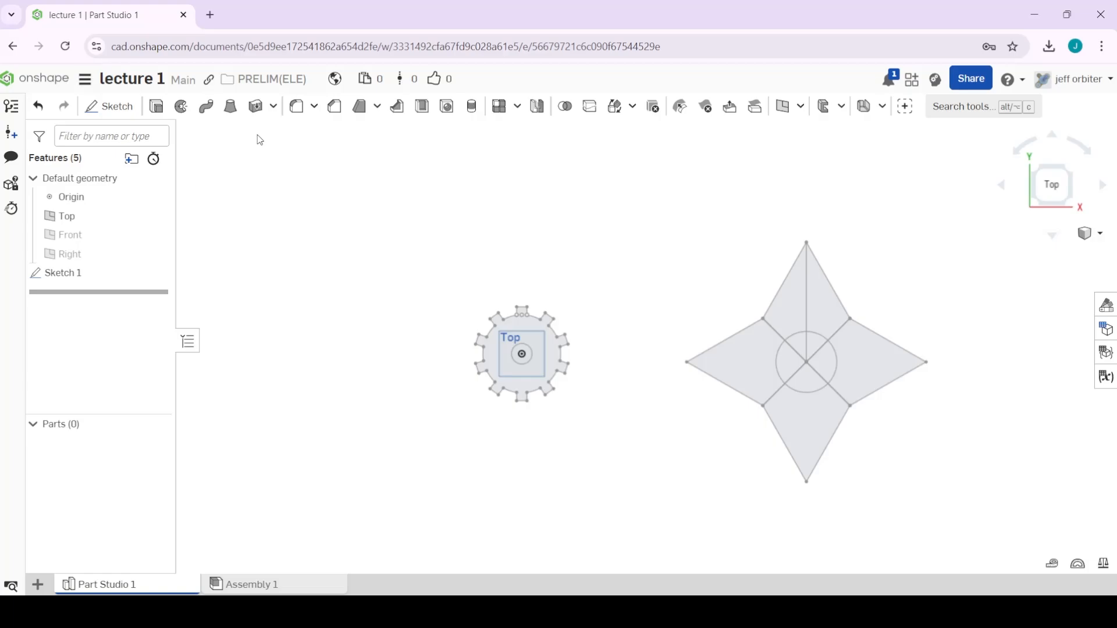
# Start a new solid extrude of the five star regions surrounding the central circle, leaving the circle unselected.
pyautogui.click(170, 109)
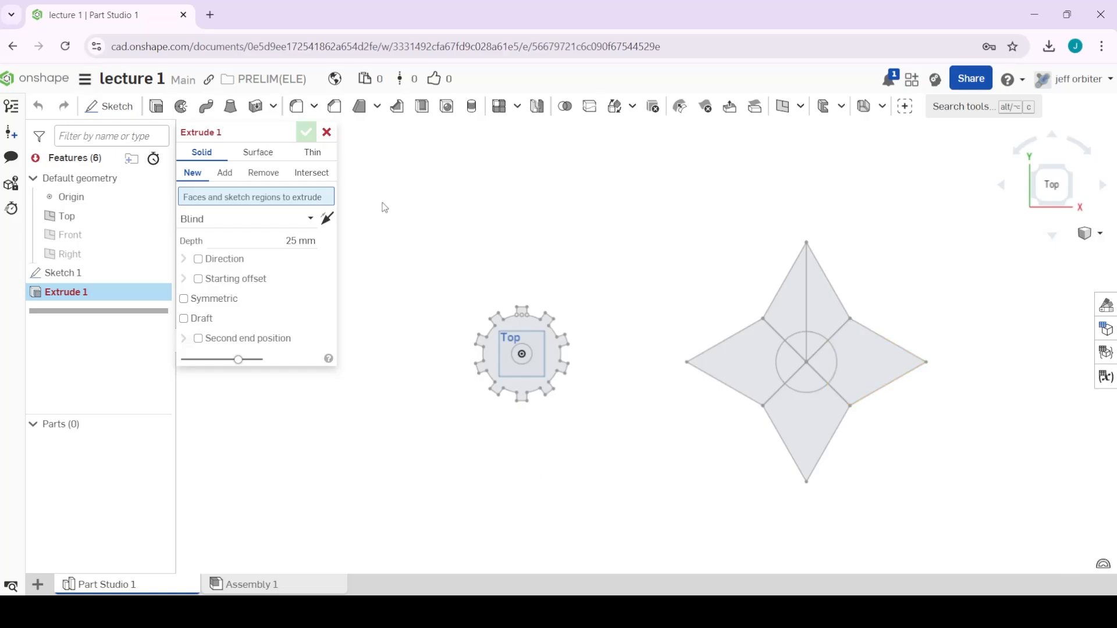
pyautogui.scroll(5, 865, 418)
pyautogui.click(766, 368)
pyautogui.click(847, 310)
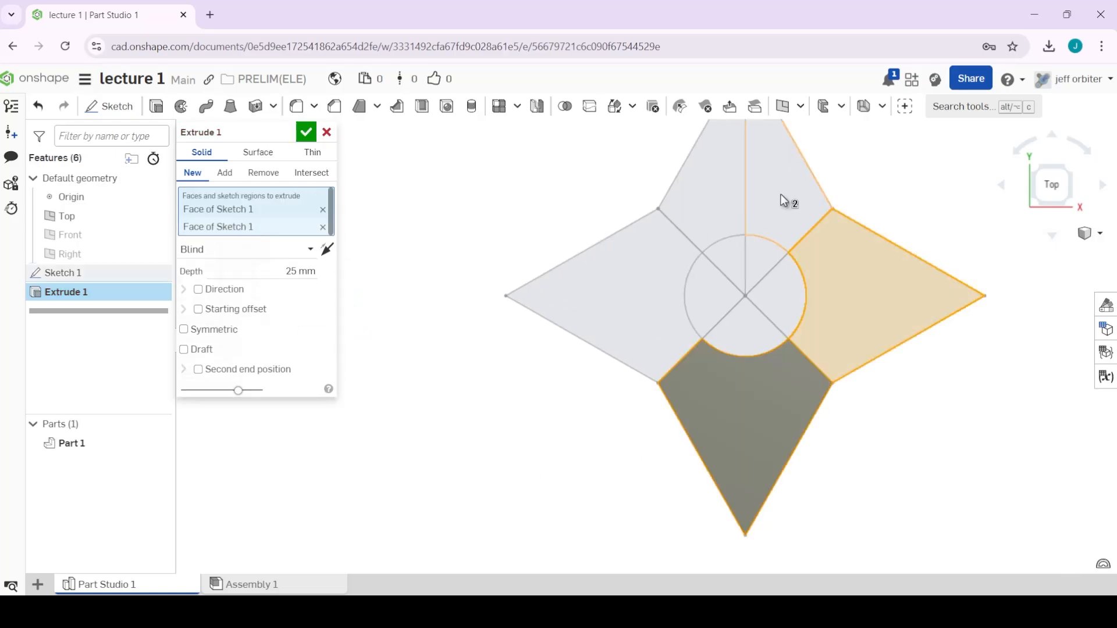
pyautogui.click(785, 200)
pyautogui.click(722, 224)
pyautogui.click(637, 348)
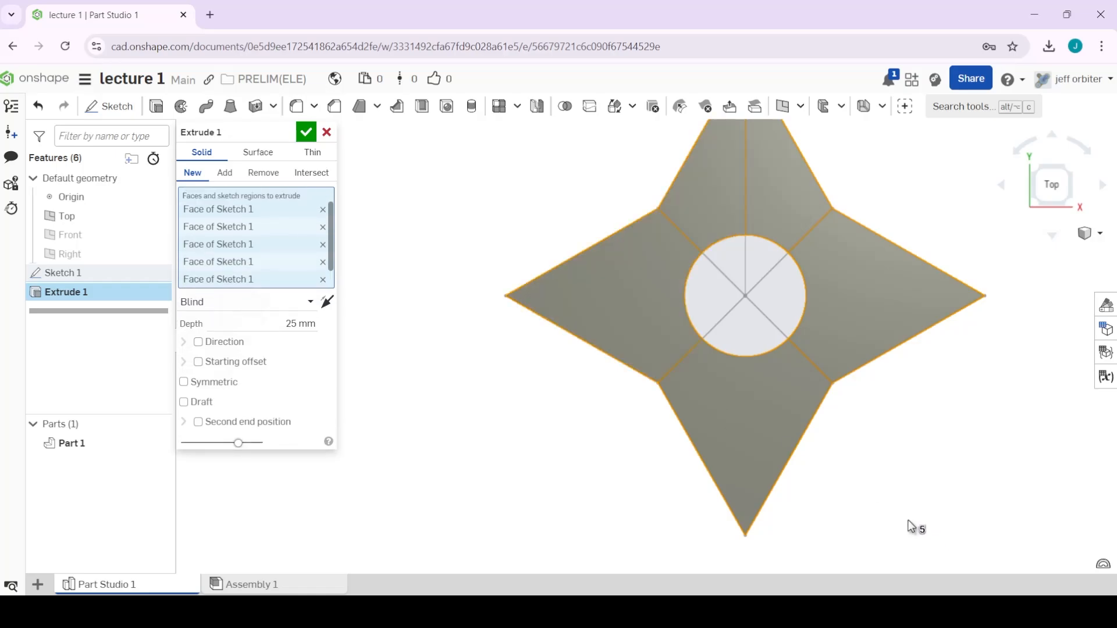
pyautogui.moveTo(910, 526); pyautogui.dragTo(923, 473, button='right')
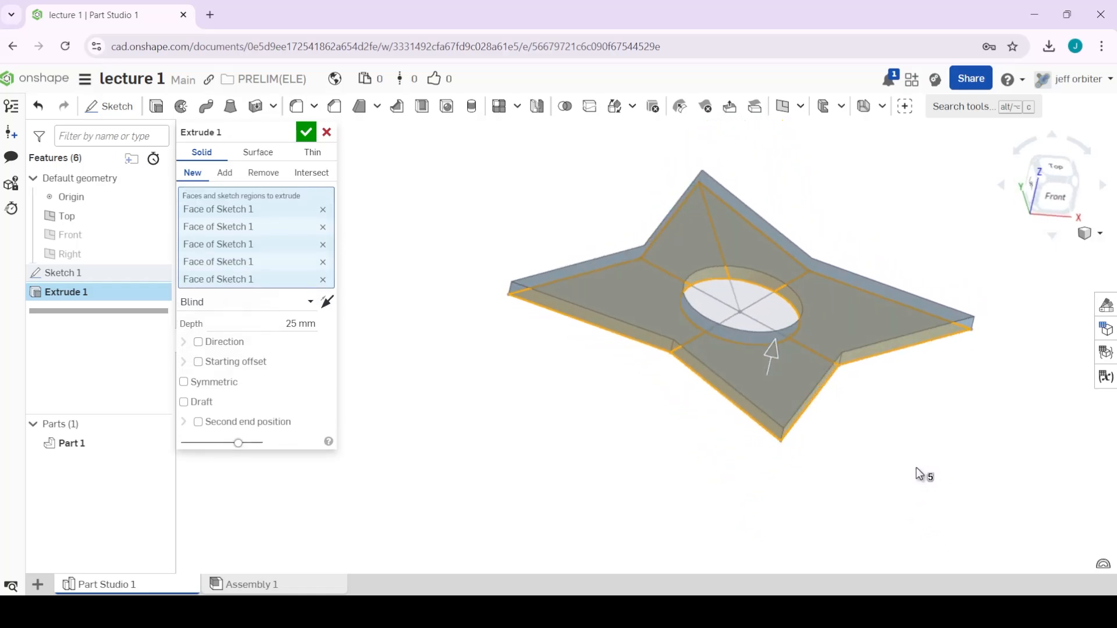
# Set the star's blind extrusion depth to 50 mm and accept the extrusion.
pyautogui.click(300, 323)
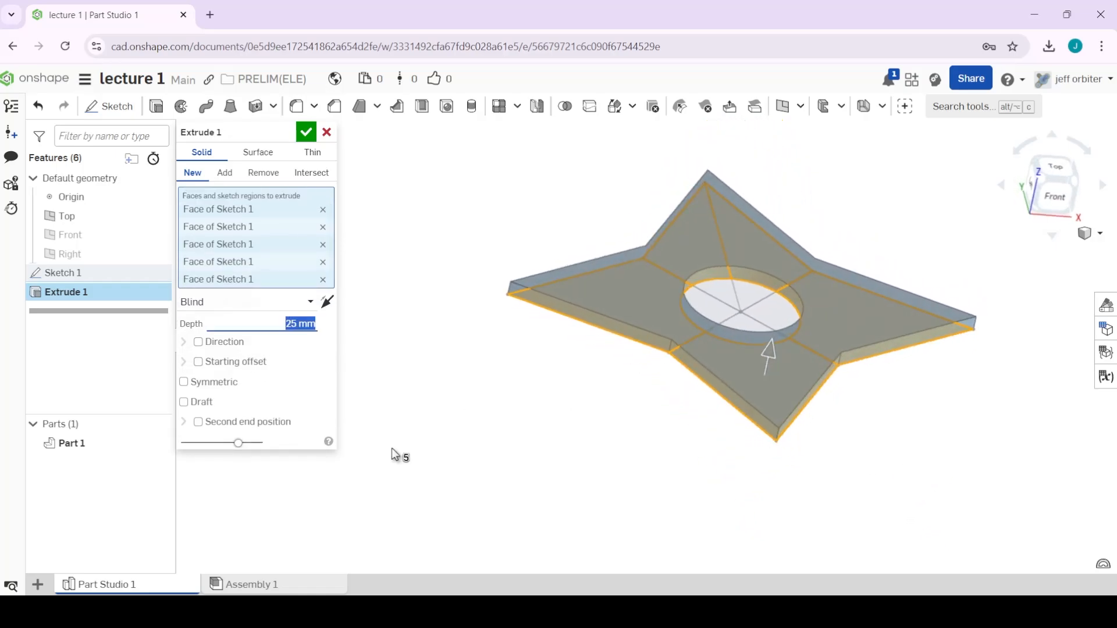
pyautogui.write('50')
pyautogui.press('Return')
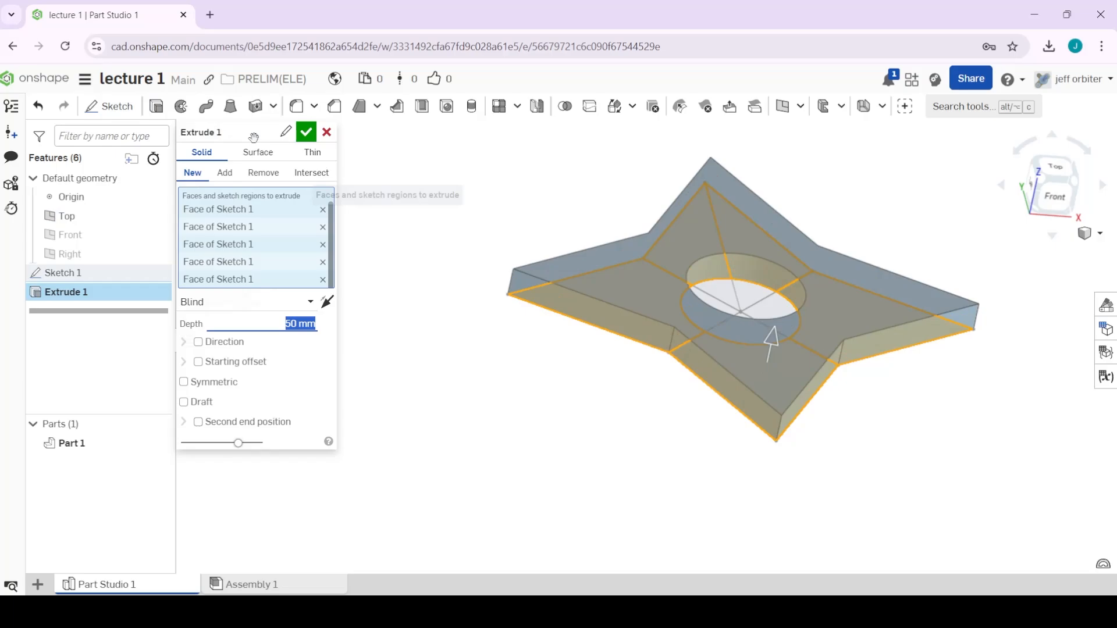
pyautogui.click(326, 133)
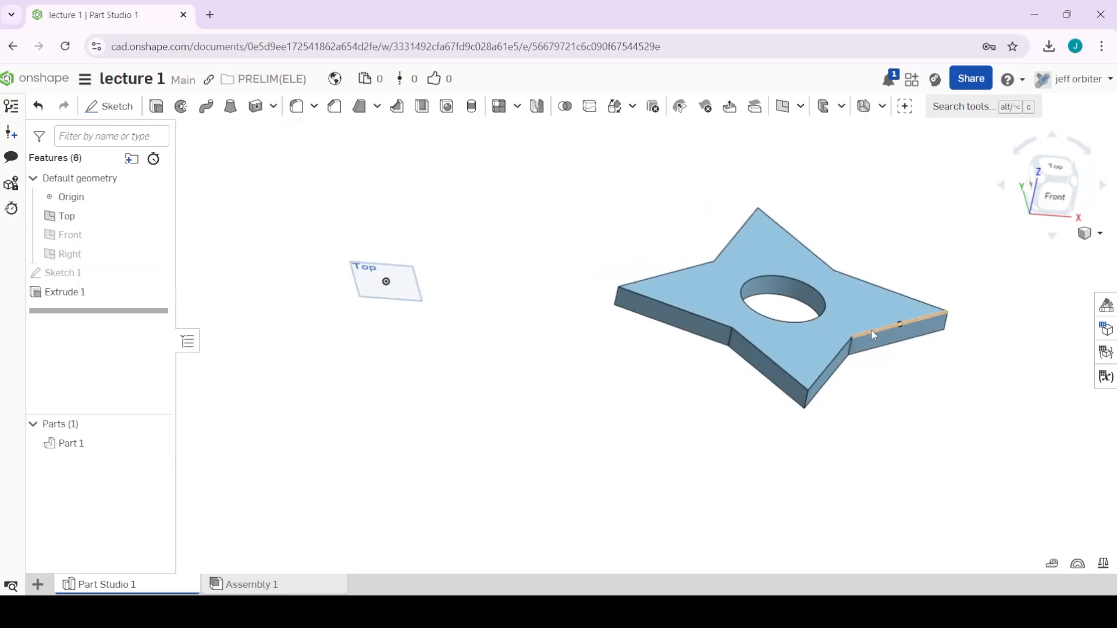
pyautogui.moveTo(898, 272); pyautogui.dragTo(921, 231, button='right')
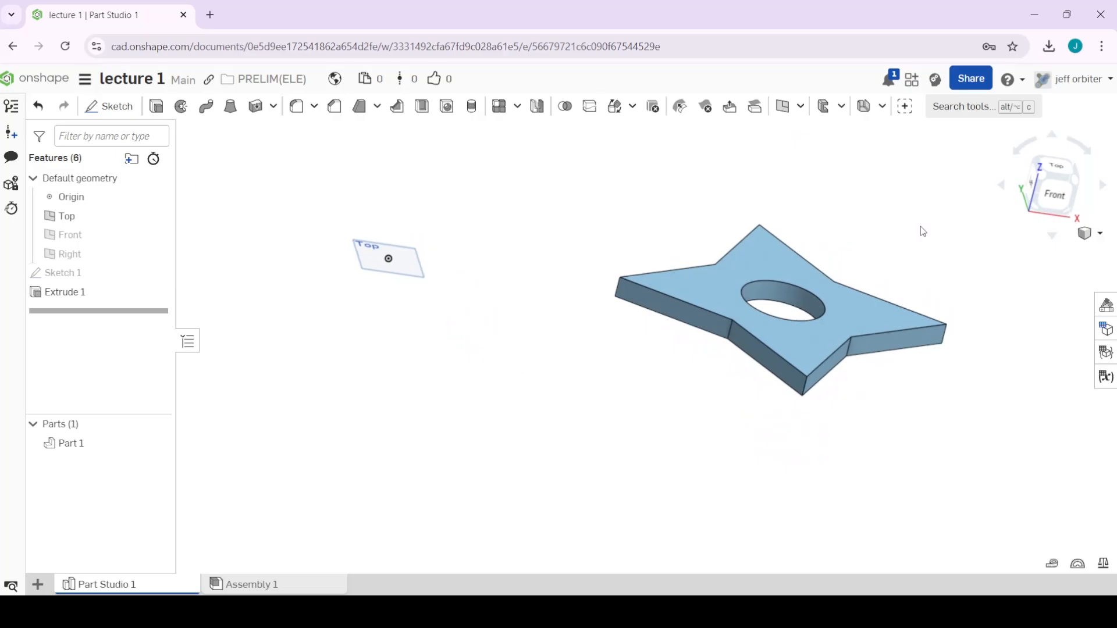
# Start an equal-distance chamfer, set its distance to 25 mm and try it on one long side face of the star.
pyautogui.click(340, 112)
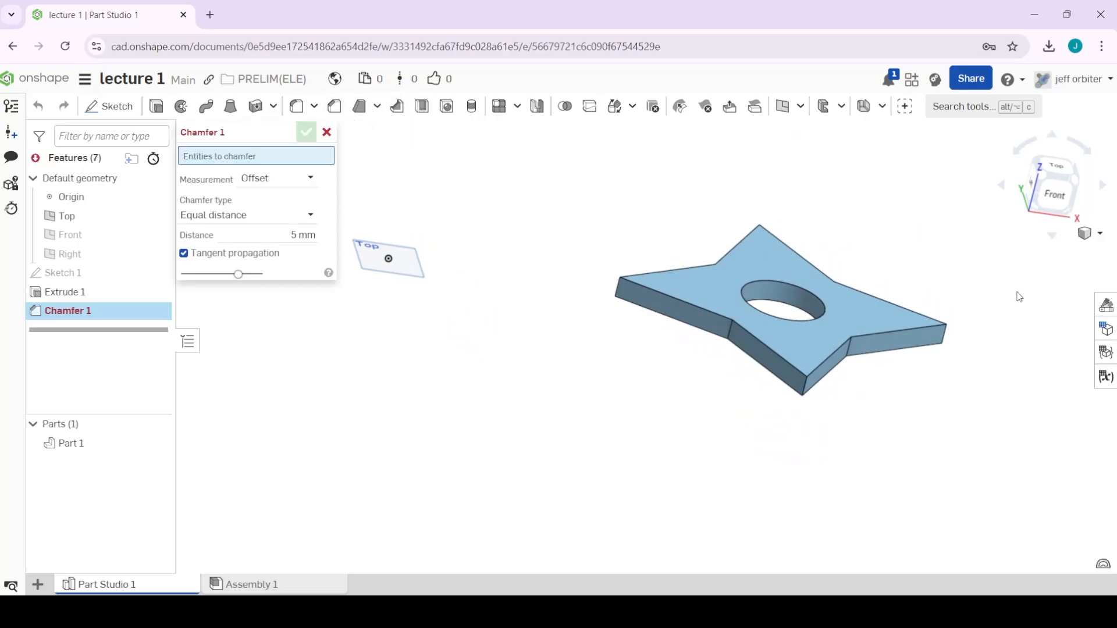
pyautogui.scroll(5, 599, 321)
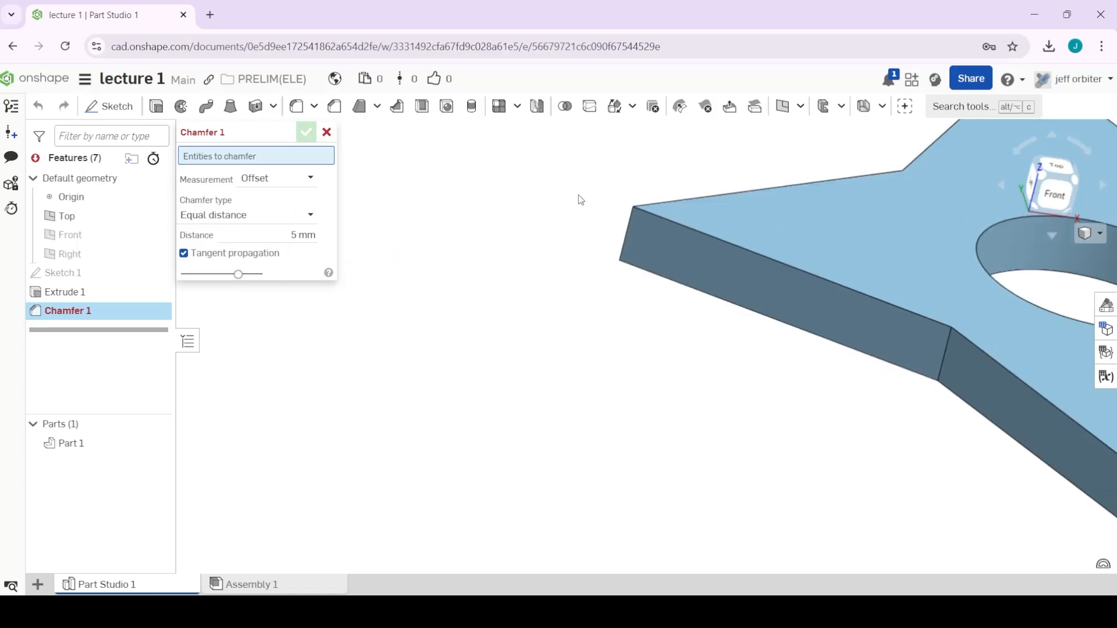
pyautogui.moveTo(578, 194); pyautogui.dragTo(331, 242, button='middle')
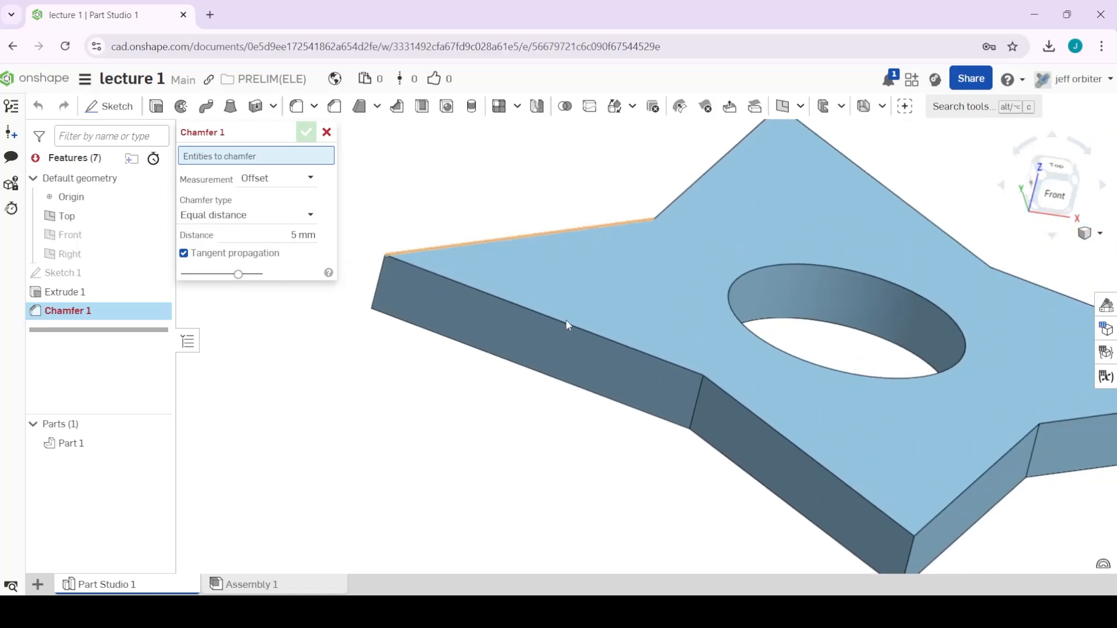
pyautogui.click(629, 365)
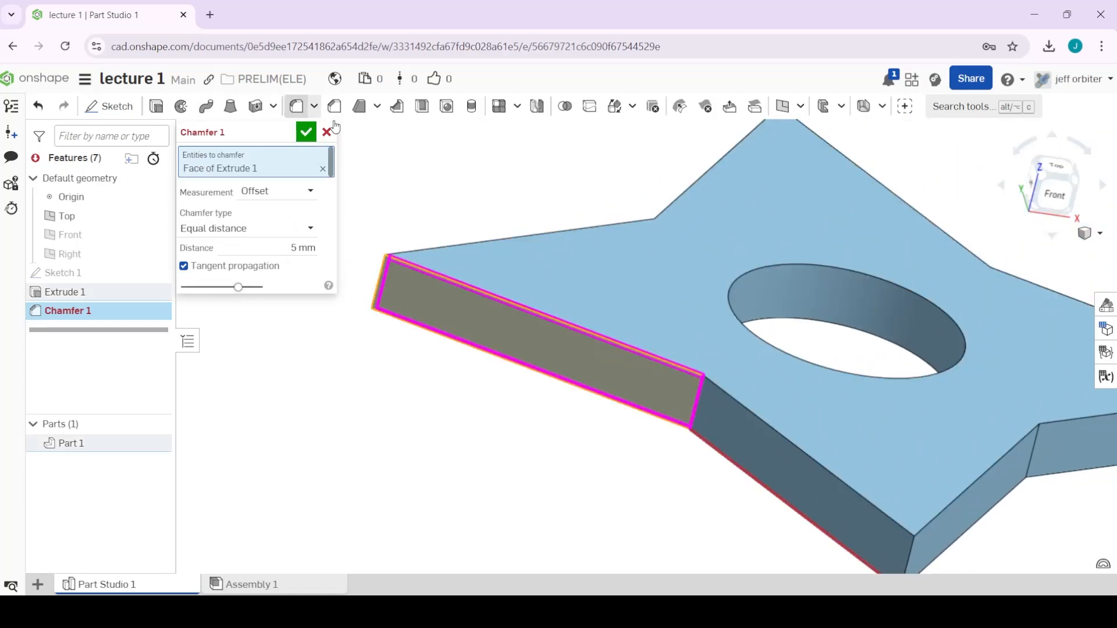
pyautogui.click(522, 347)
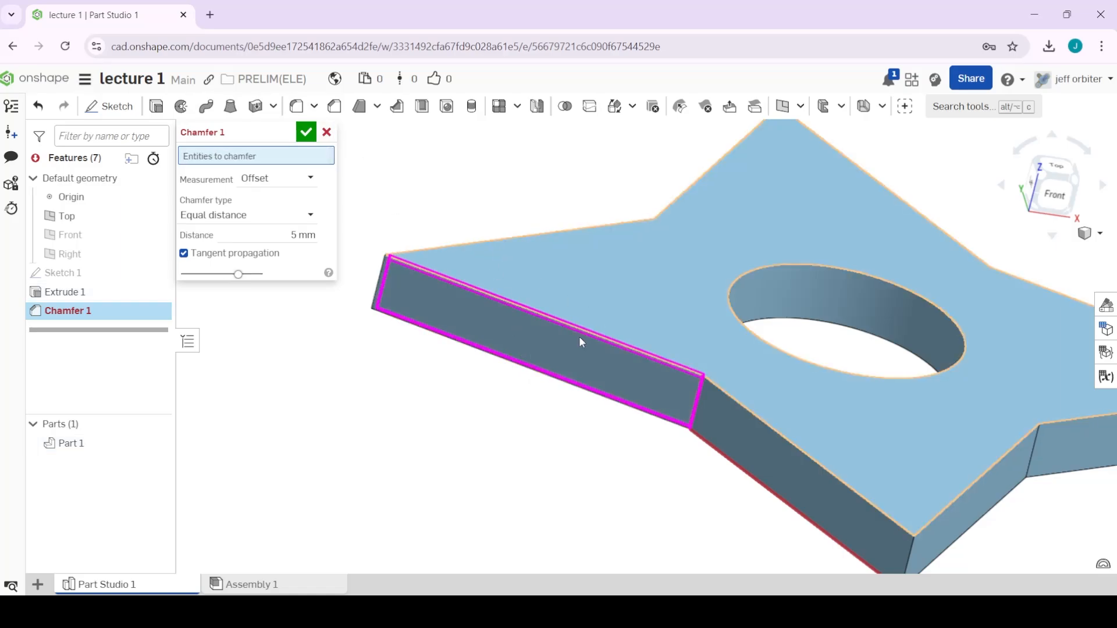
pyautogui.click(298, 235)
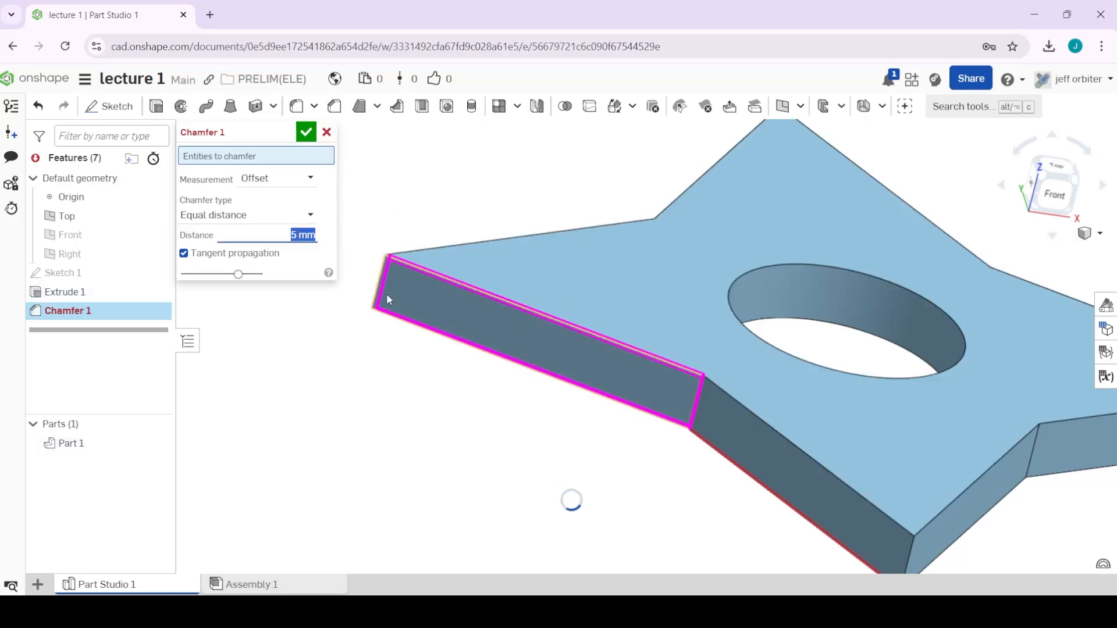
pyautogui.write('1')
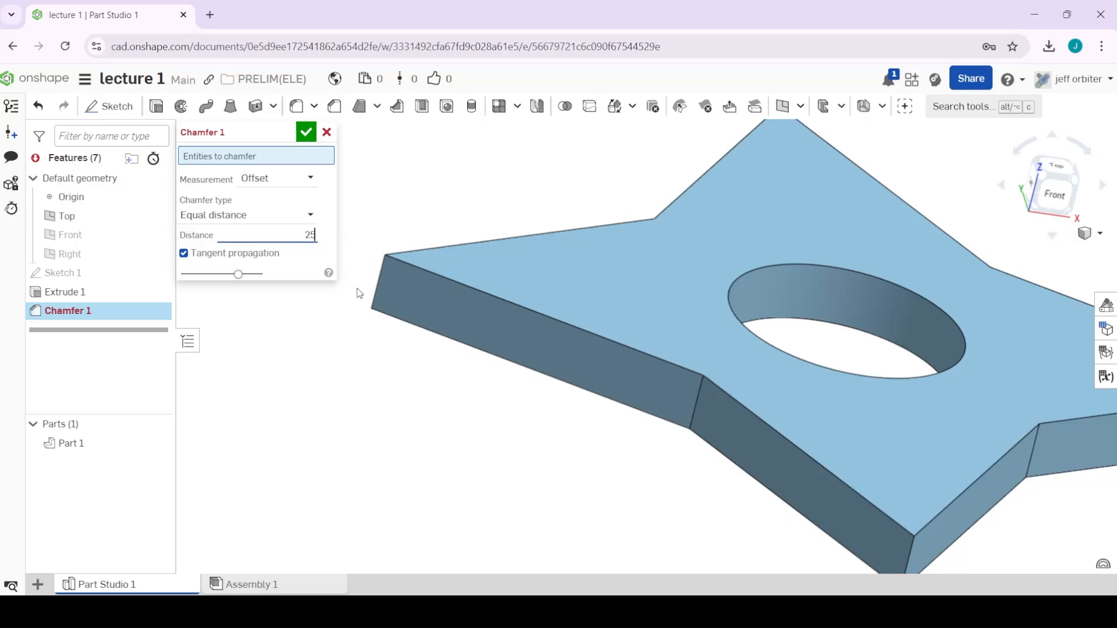
pyautogui.write('5')
pyautogui.click(442, 300)
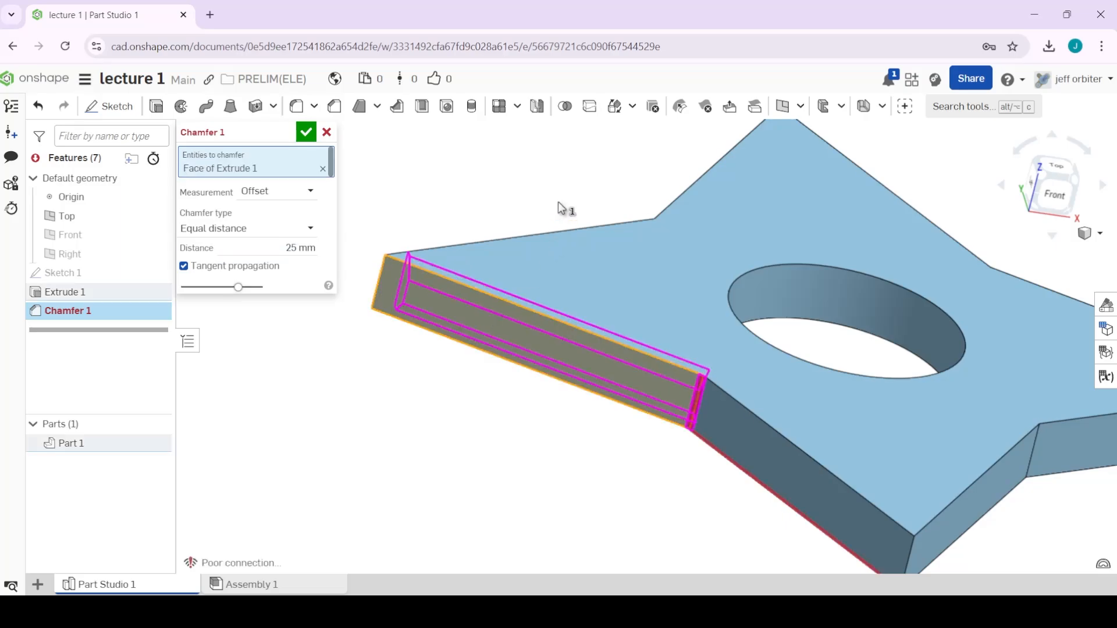
pyautogui.click(519, 339)
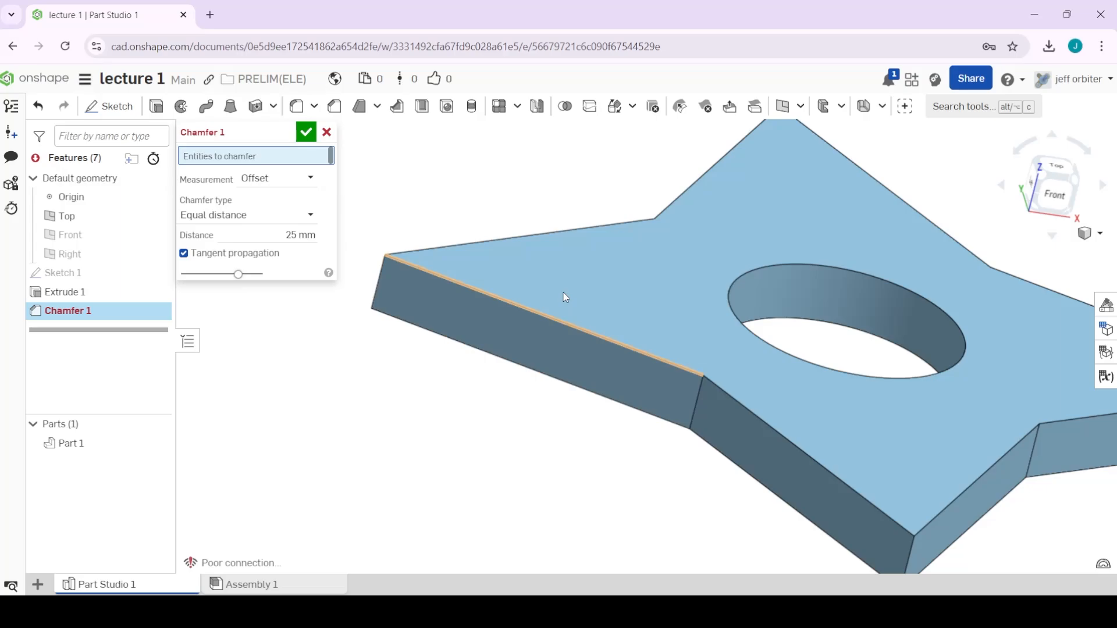
# Select the upper and lower long edges on both sides of one star point for the 25 mm chamfer.
pyautogui.click(586, 330)
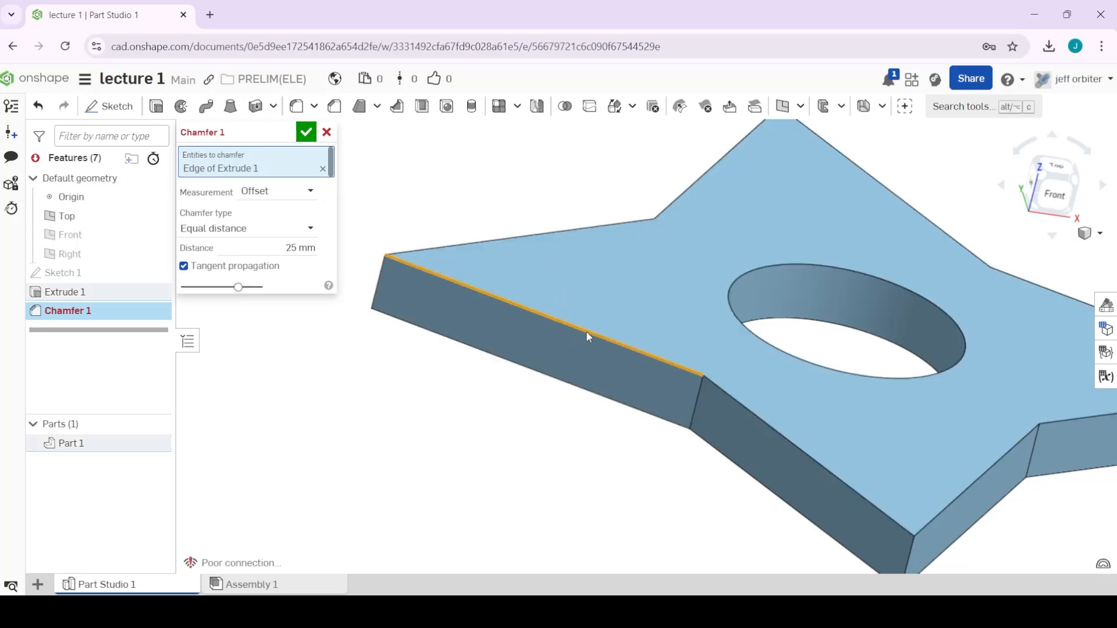
pyautogui.click(569, 388)
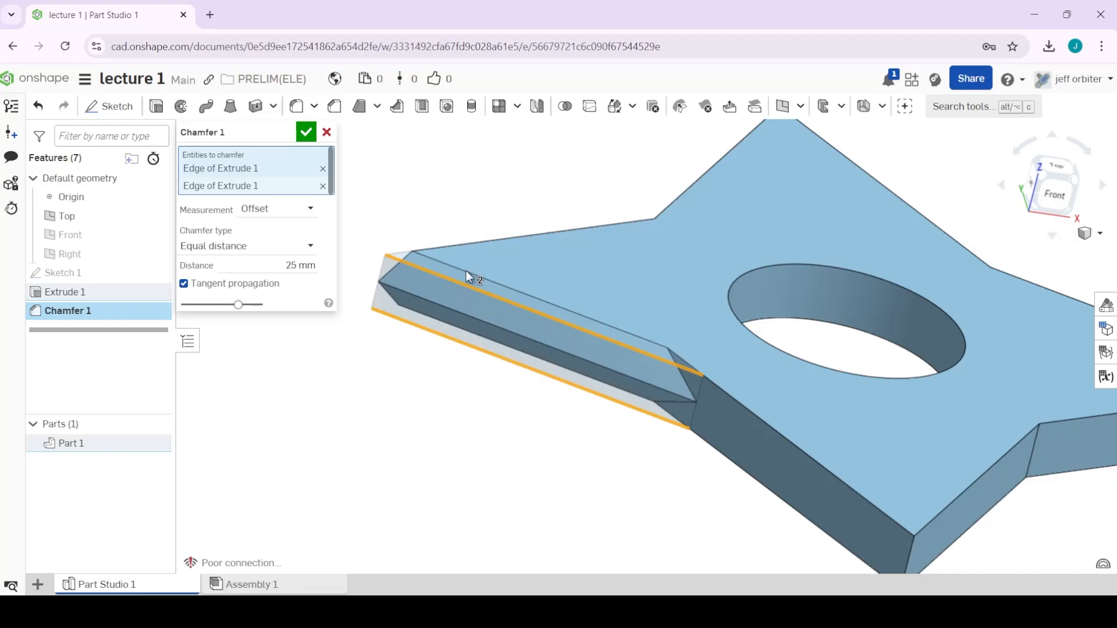
pyautogui.moveTo(466, 270); pyautogui.dragTo(553, 295, button='right')
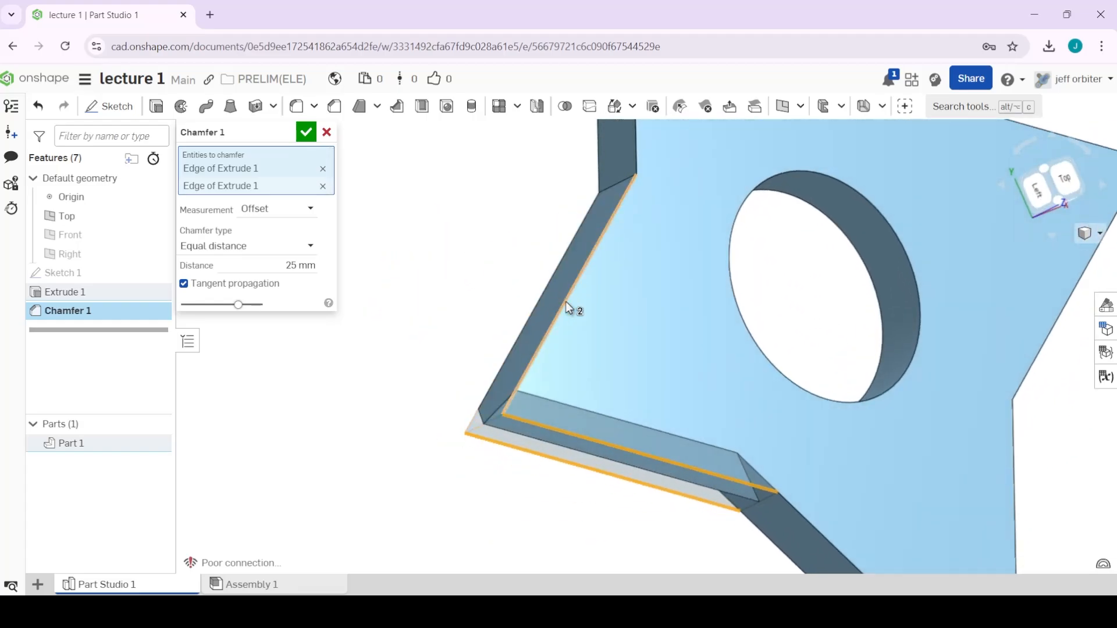
pyautogui.click(567, 308)
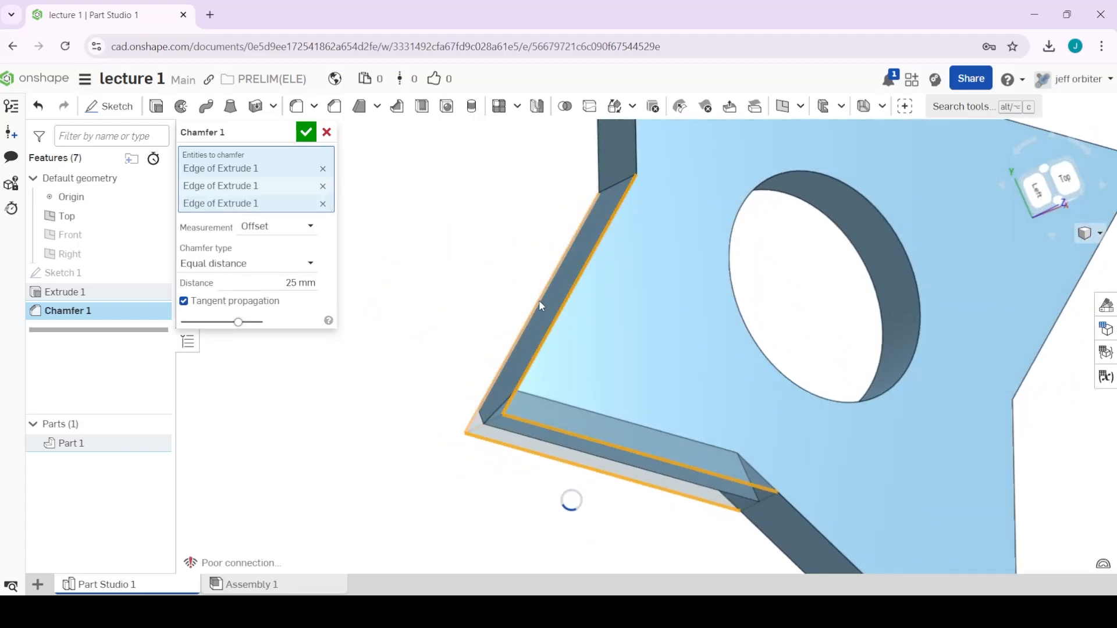
pyautogui.click(539, 303)
pyautogui.scroll(-3, 702, 396)
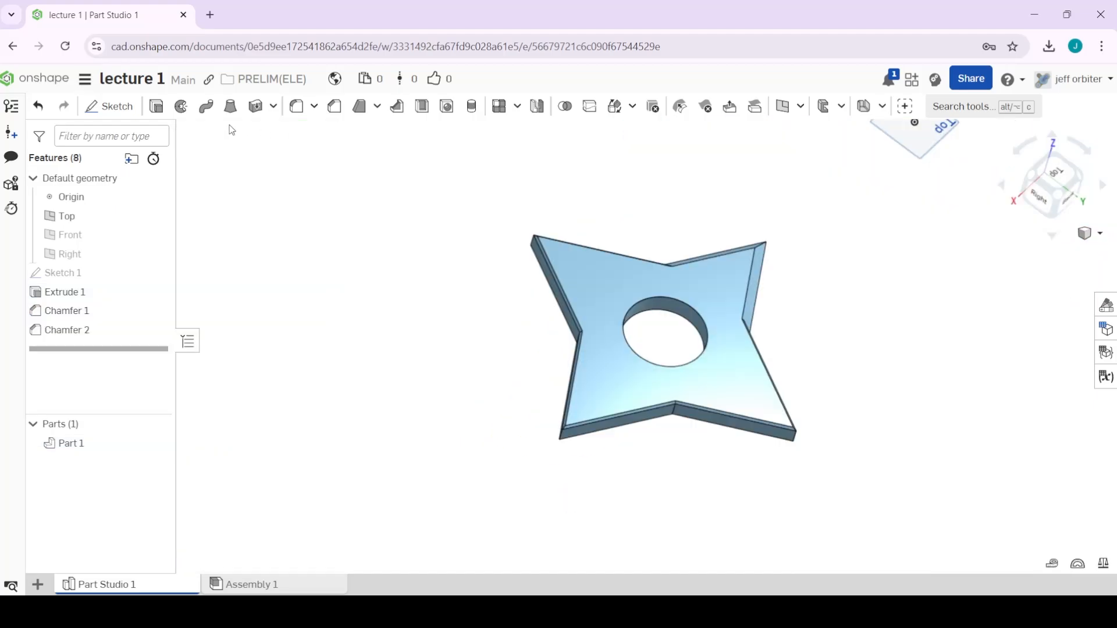
# Set the distance of Chamfer 2 on the star's remaining outer edges to 25 mm and accept the change.
pyautogui.scroll(10, 673, 422)
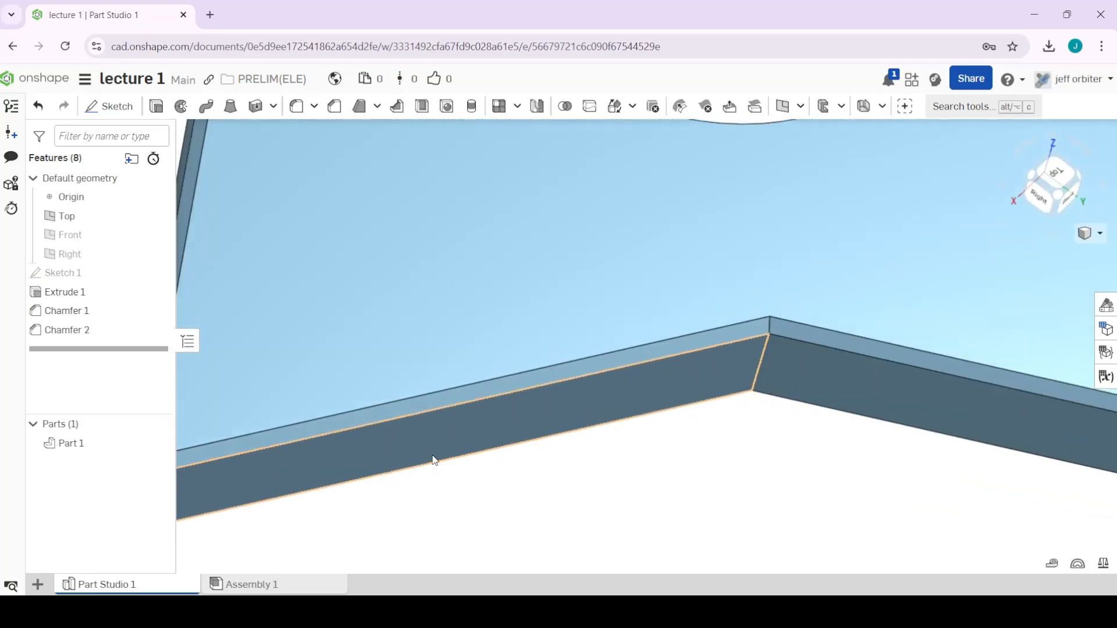
pyautogui.moveTo(432, 456); pyautogui.dragTo(354, 434, button='right')
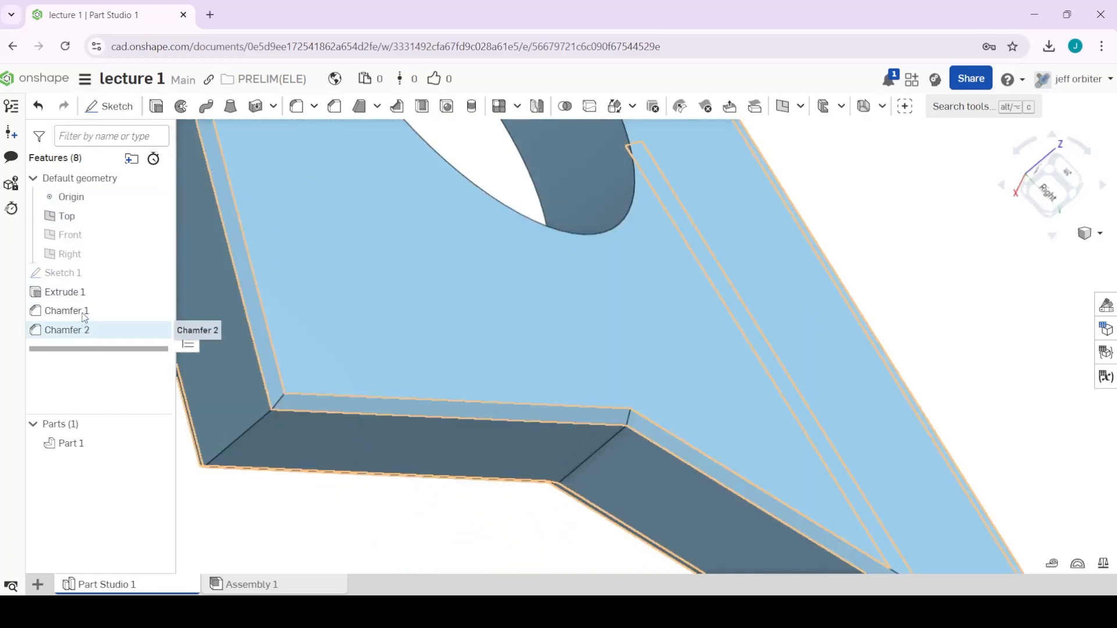
pyautogui.scroll(-5, 536, 296)
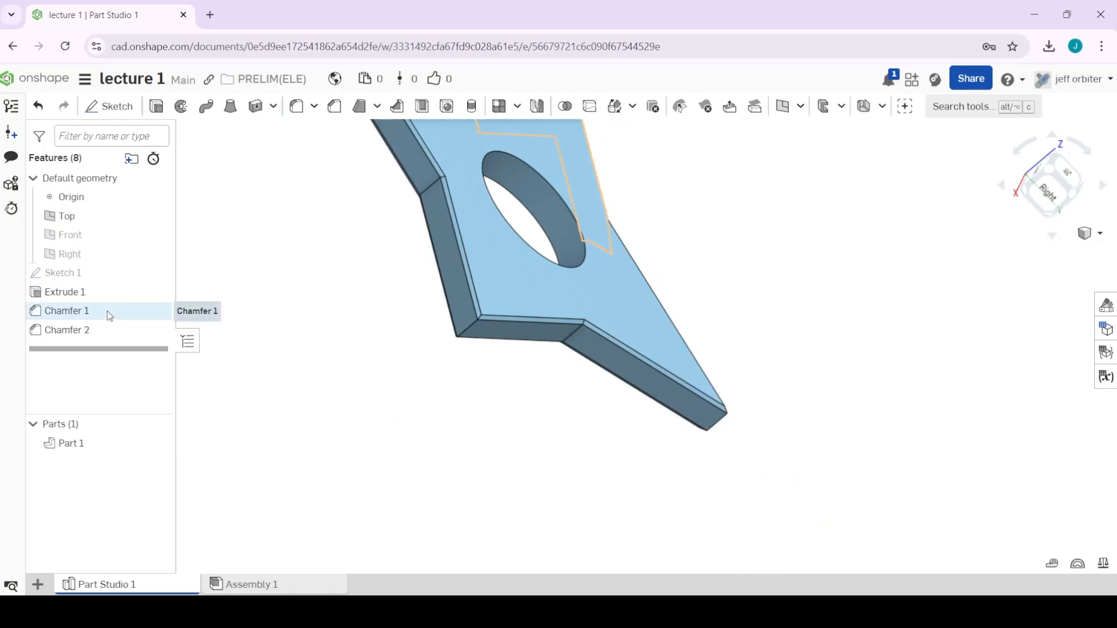
pyautogui.moveTo(710, 225); pyautogui.dragTo(157, 279, button='right')
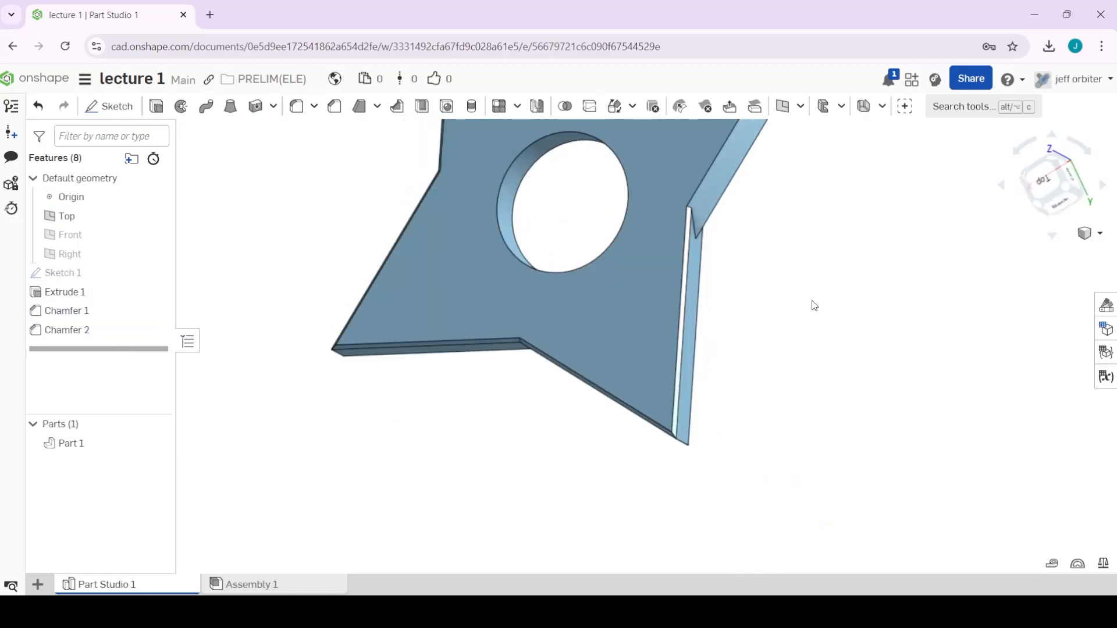
pyautogui.moveTo(675, 169); pyautogui.dragTo(585, 401, button='middle')
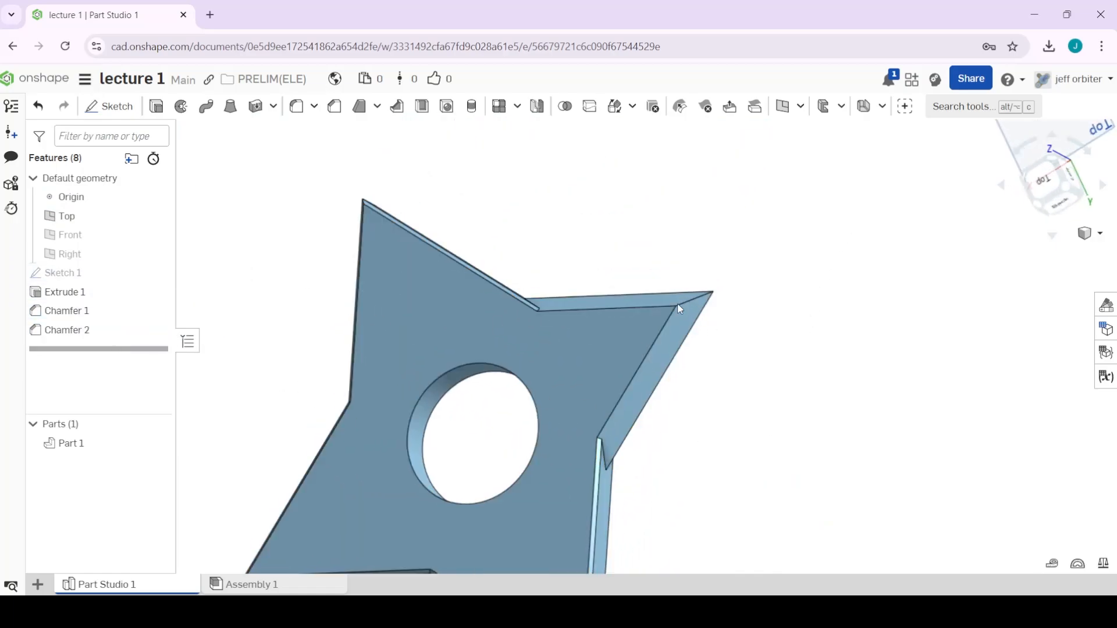
pyautogui.moveTo(736, 463); pyautogui.dragTo(705, 327, button='right')
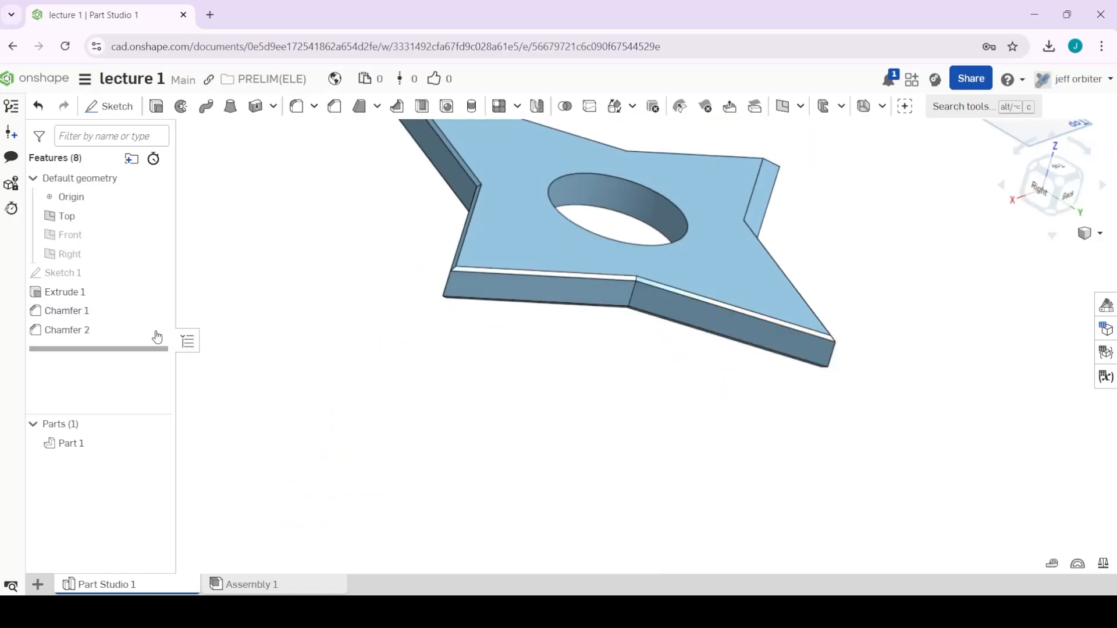
pyautogui.doubleClick(84, 336)
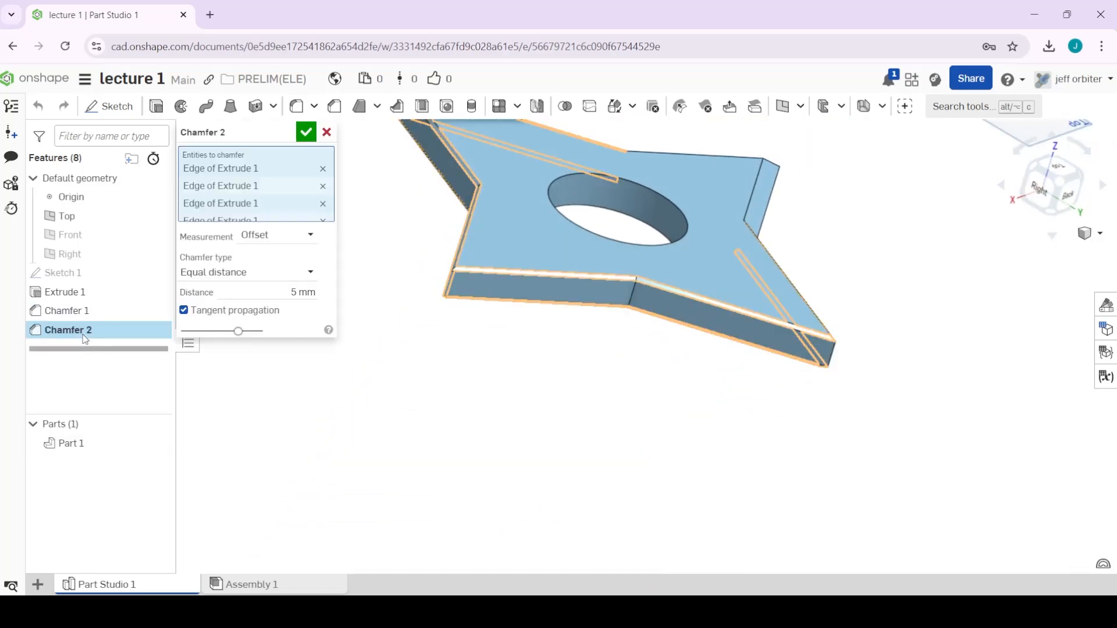
pyautogui.click(289, 282)
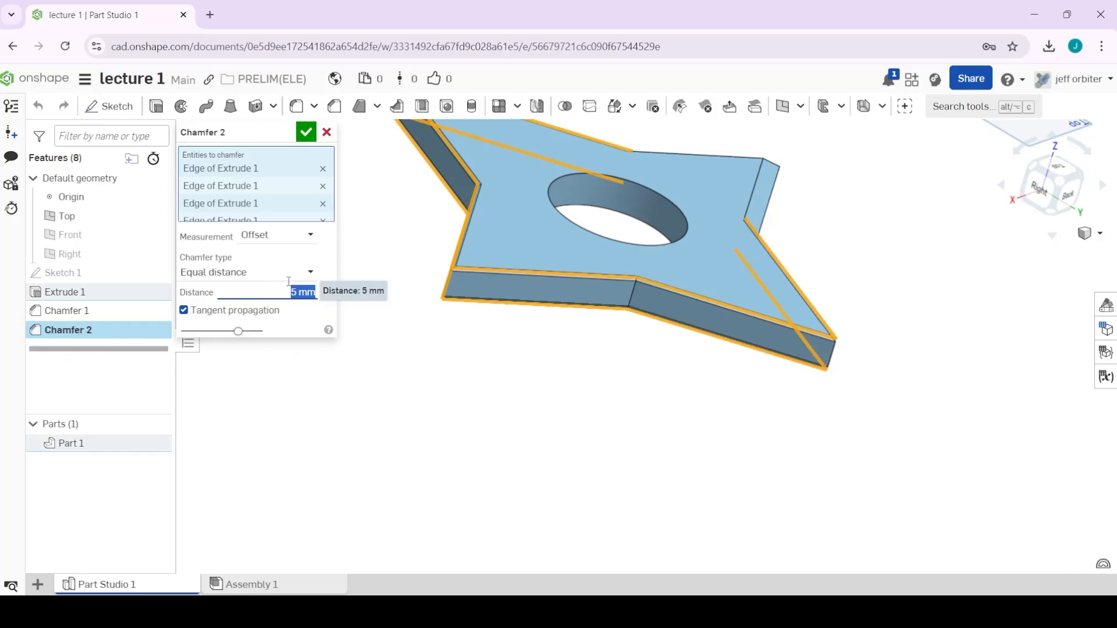
pyautogui.click(289, 282)
pyautogui.press('Return')
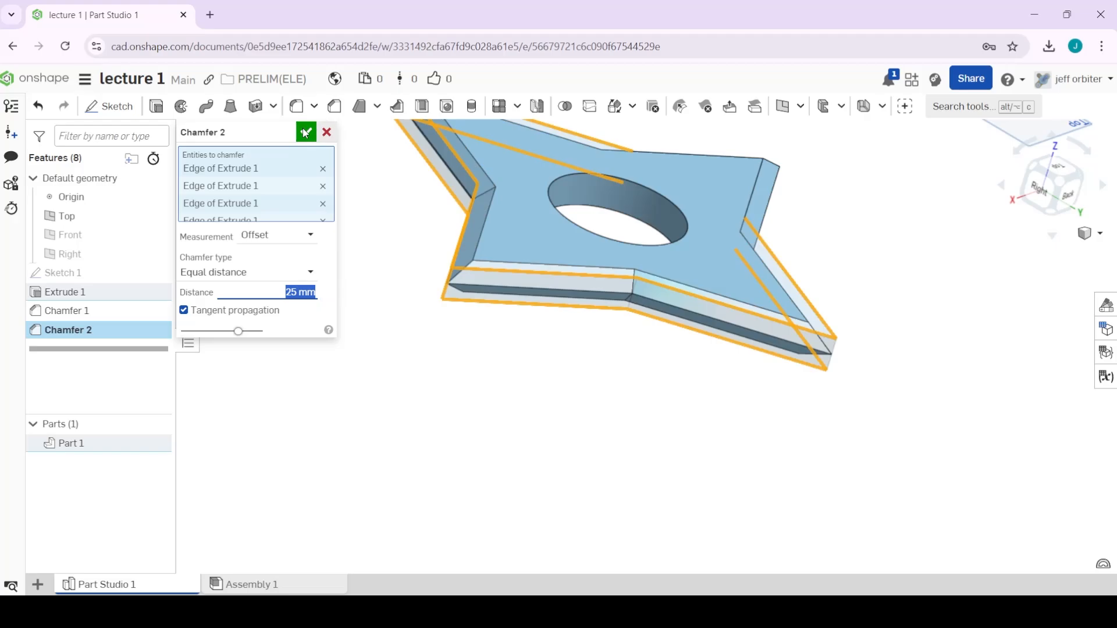
pyautogui.click(305, 133)
# Fillet both circular edges of the star's central hole with a 25 mm radius.
pyautogui.moveTo(907, 302); pyautogui.dragTo(865, 374, button='right')
pyautogui.scroll(3, 649, 319)
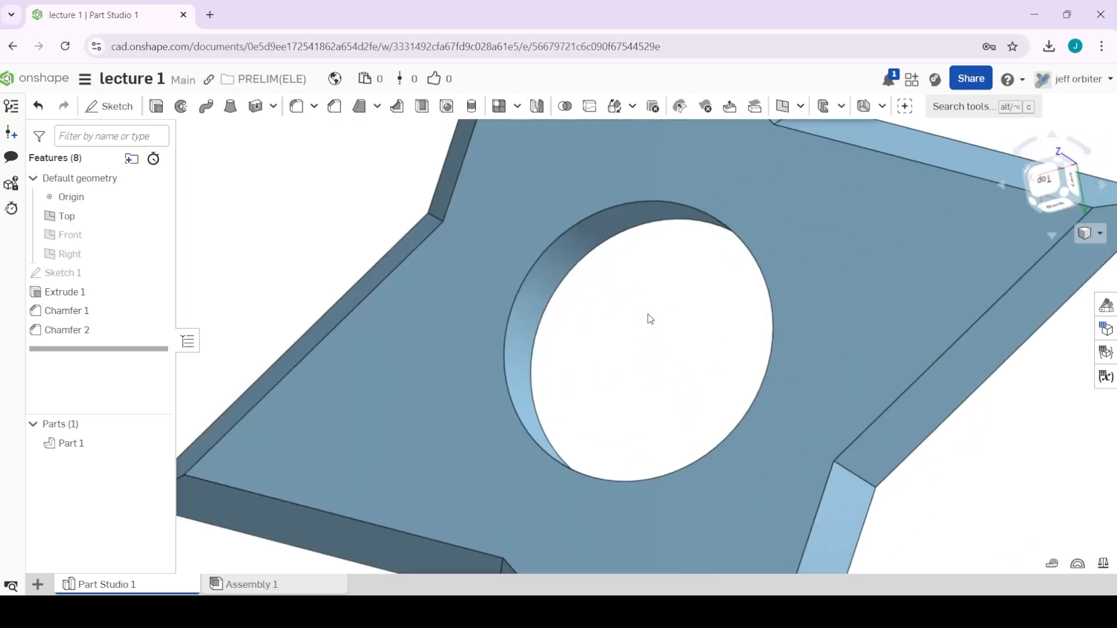
pyautogui.moveTo(650, 319); pyautogui.dragTo(698, 357, button='middle')
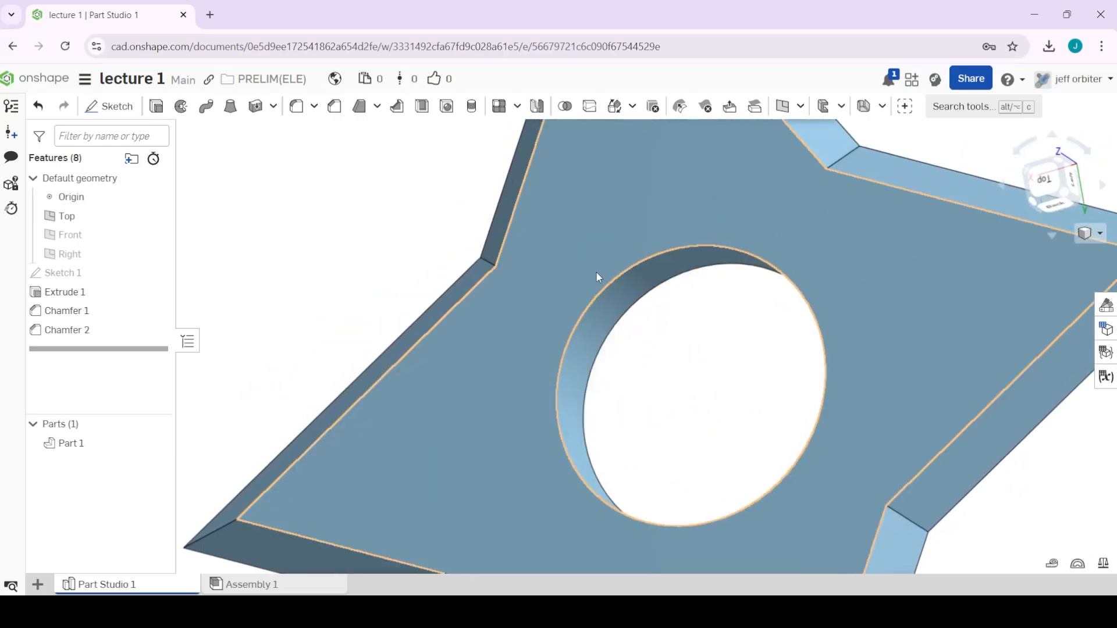
pyautogui.click(299, 109)
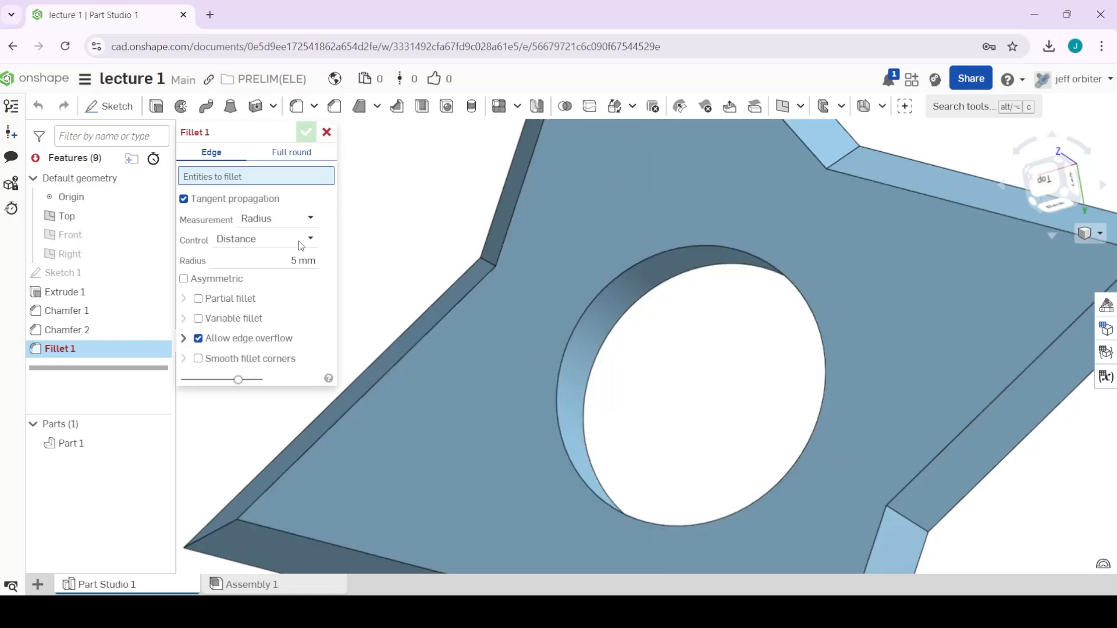
pyautogui.click(591, 314)
pyautogui.click(627, 311)
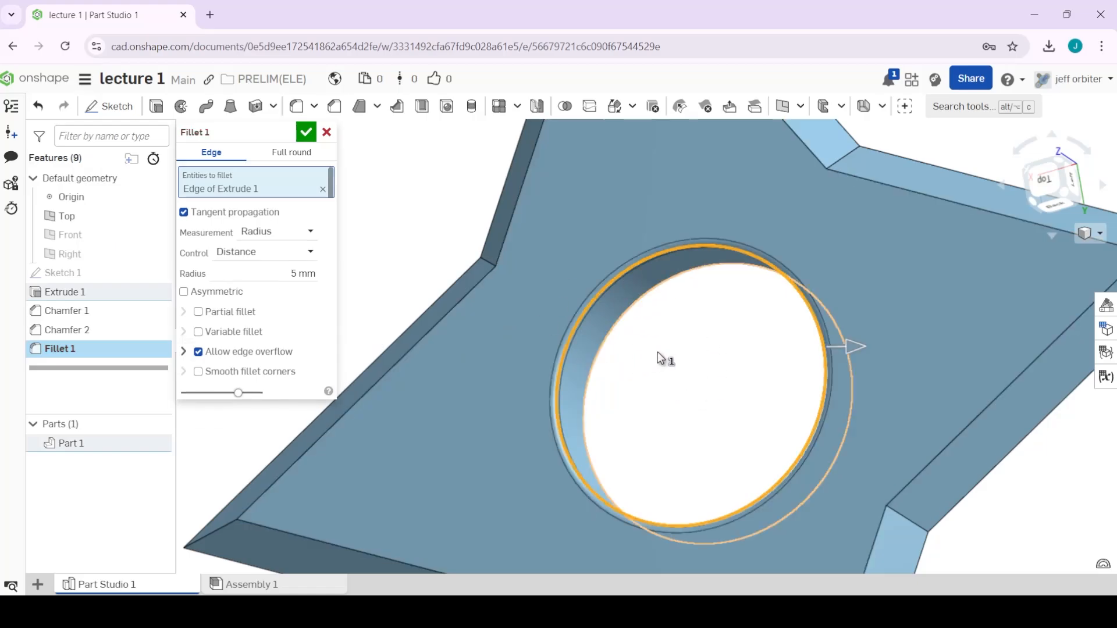
pyautogui.click(283, 291)
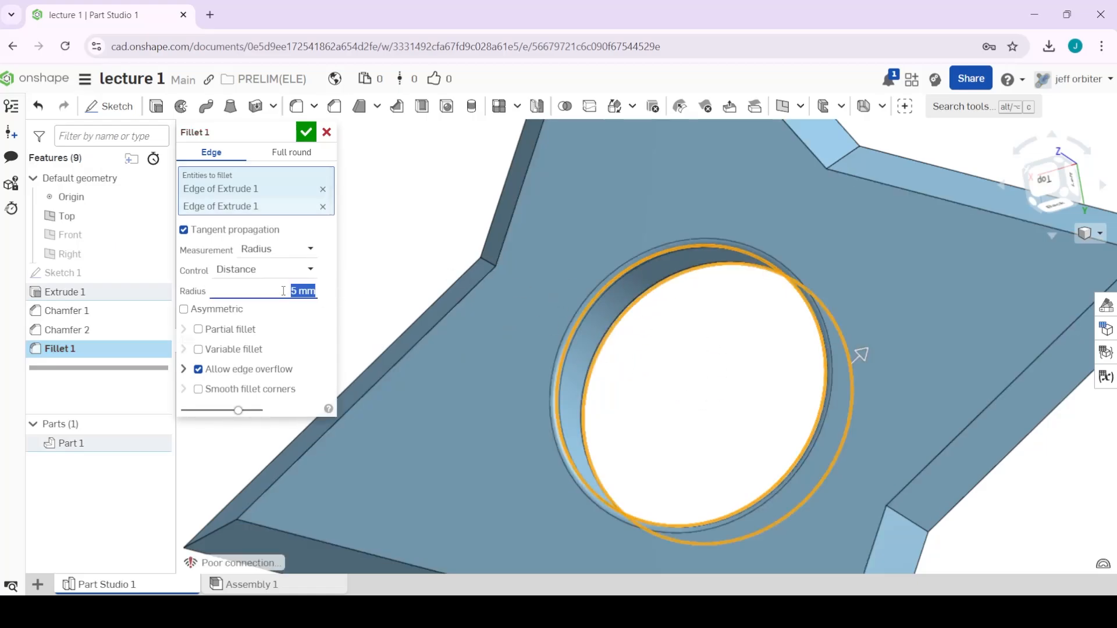
pyautogui.write('25')
pyautogui.press('Return')
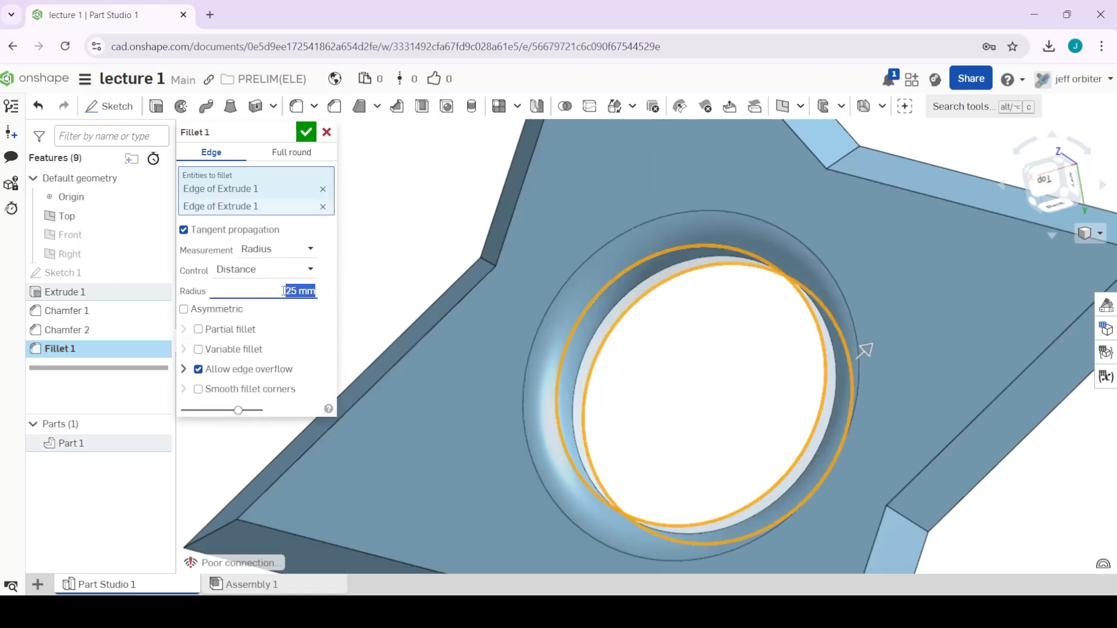
pyautogui.click(303, 138)
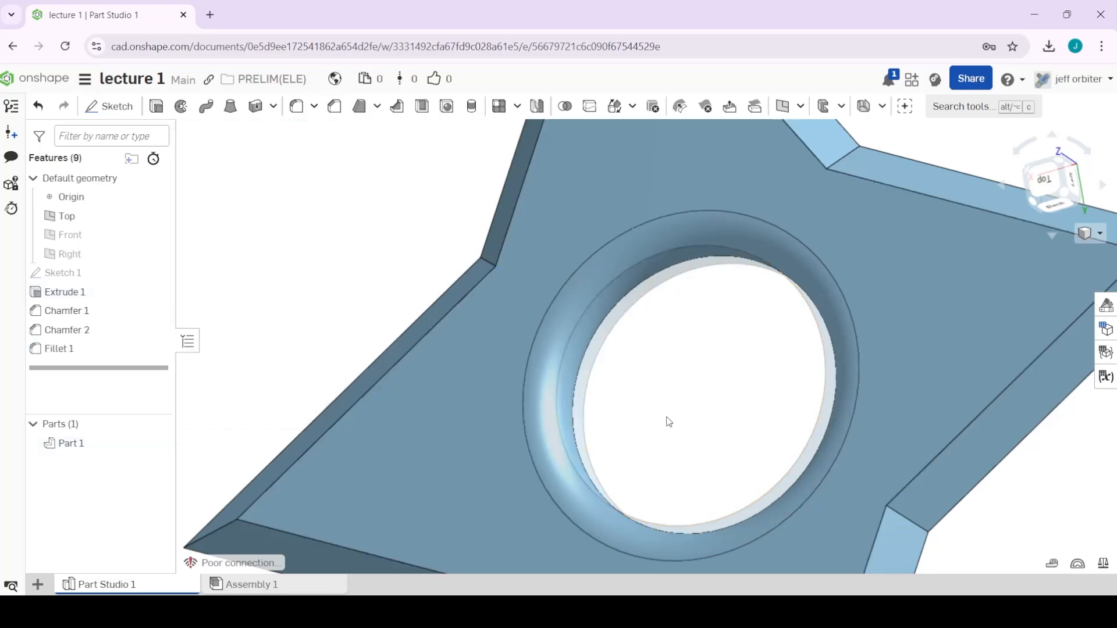
pyautogui.moveTo(668, 421); pyautogui.dragTo(404, 437, button='right')
pyautogui.scroll(-5, 662, 404)
pyautogui.scroll(-2, 405, 457)
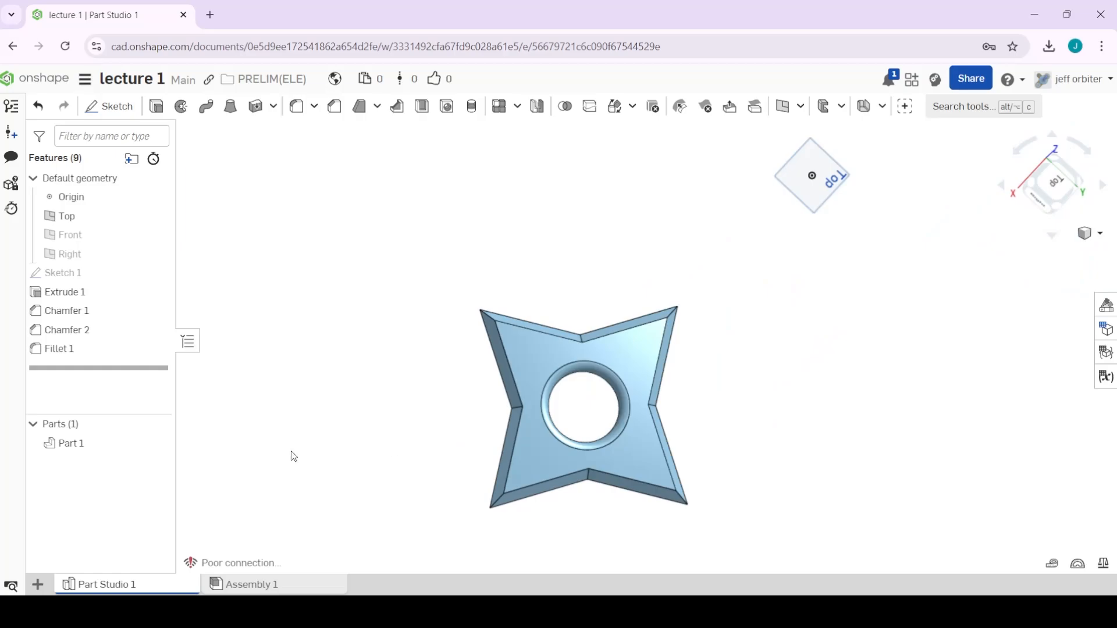
pyautogui.rightClick(115, 445)
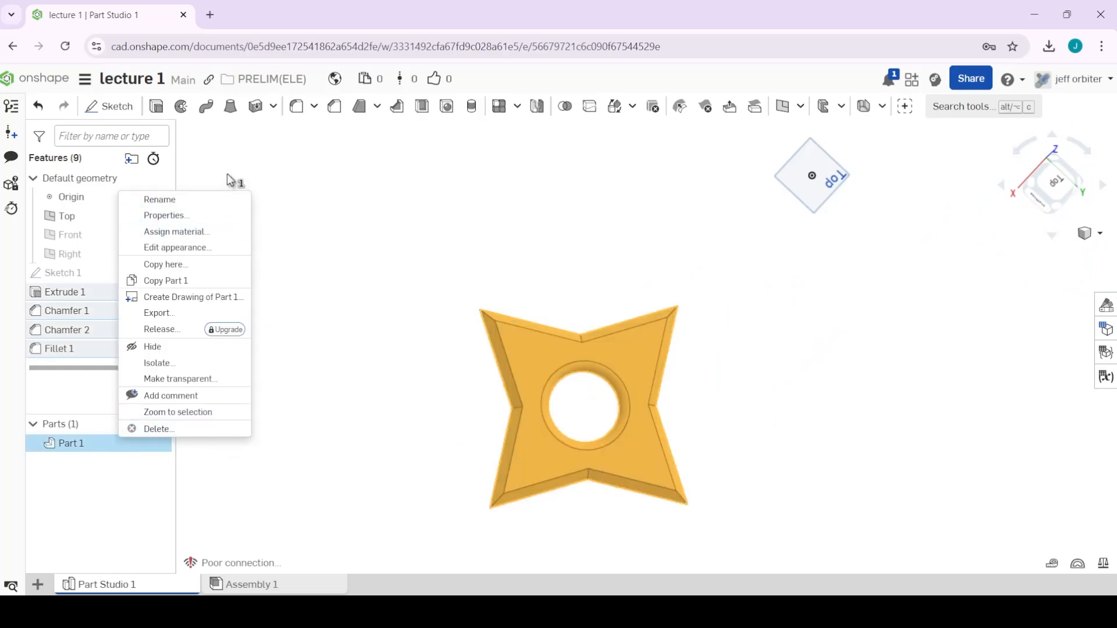
pyautogui.click(733, 473)
pyautogui.click(749, 465)
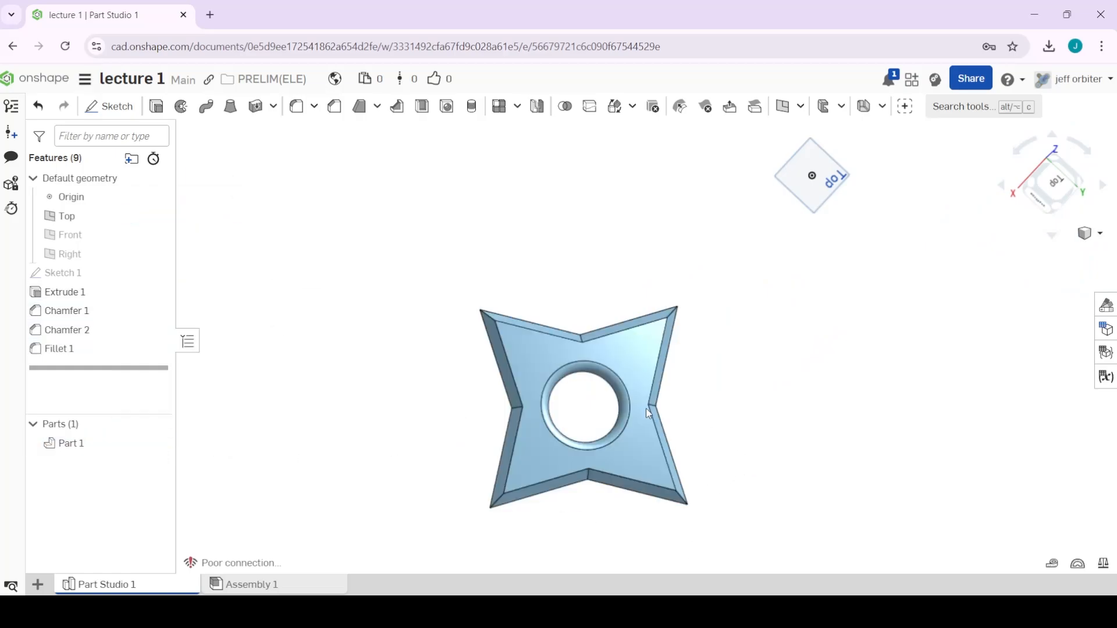
pyautogui.click(132, 450)
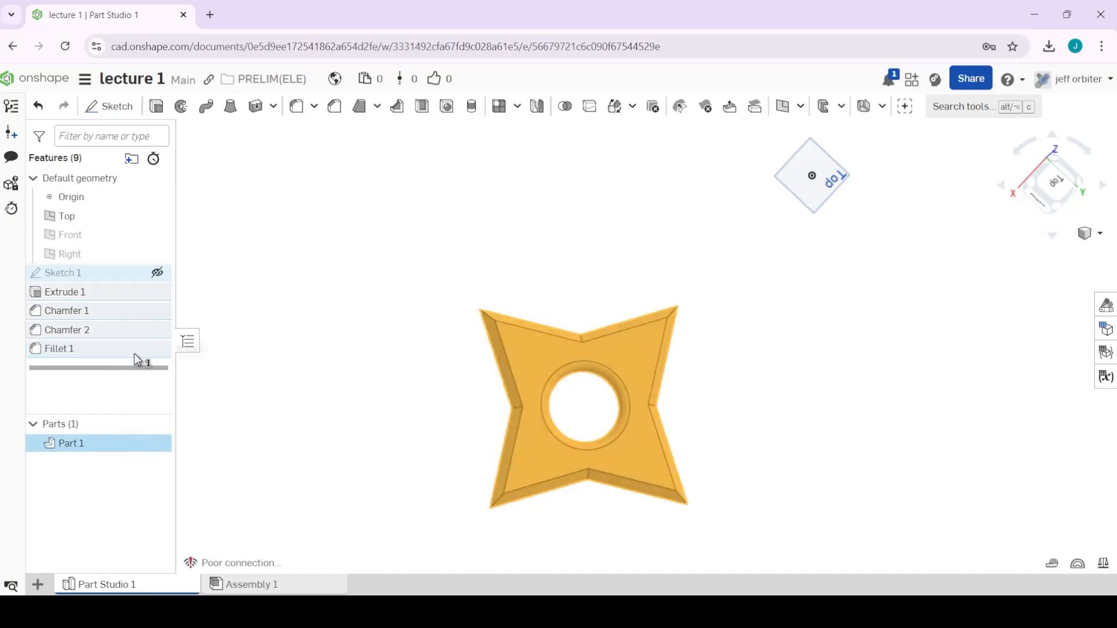
pyautogui.rightClick(130, 448)
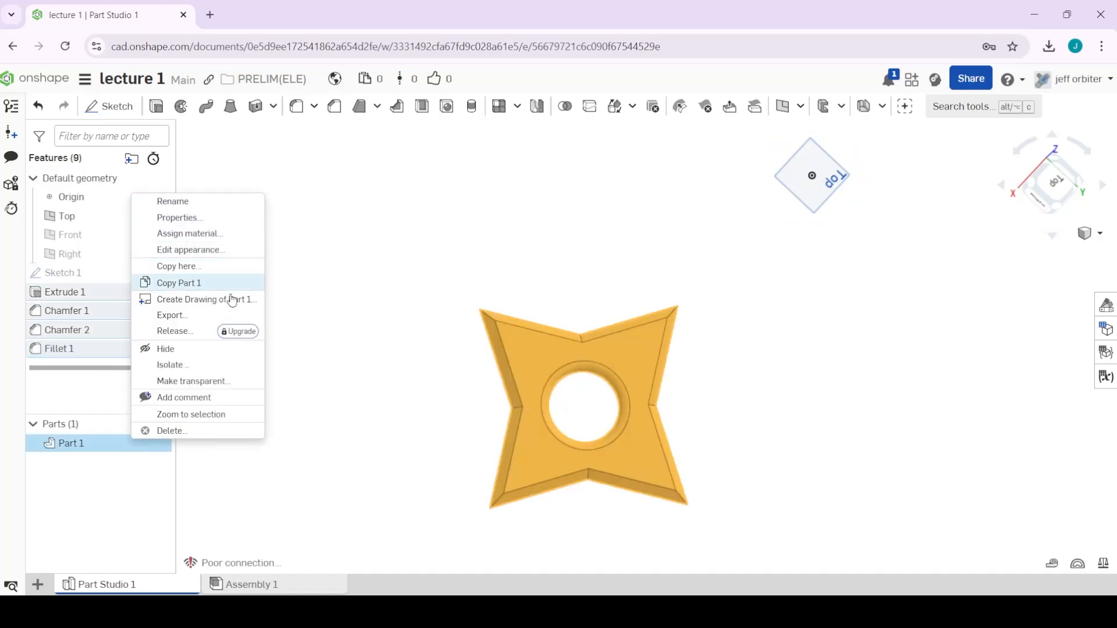
pyautogui.click(240, 259)
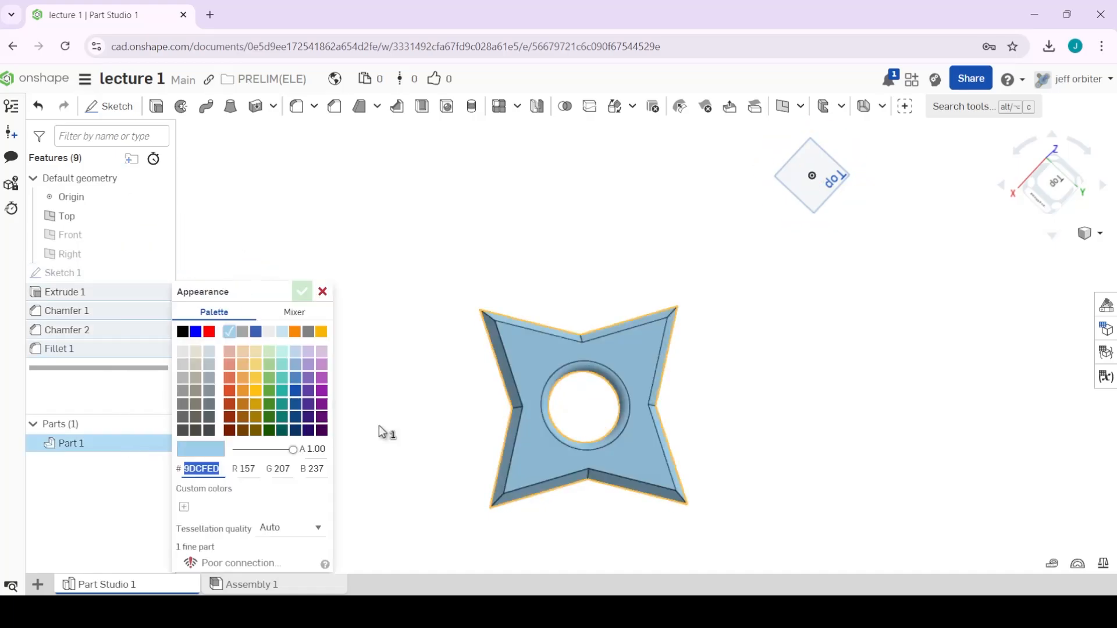
pyautogui.click(322, 292)
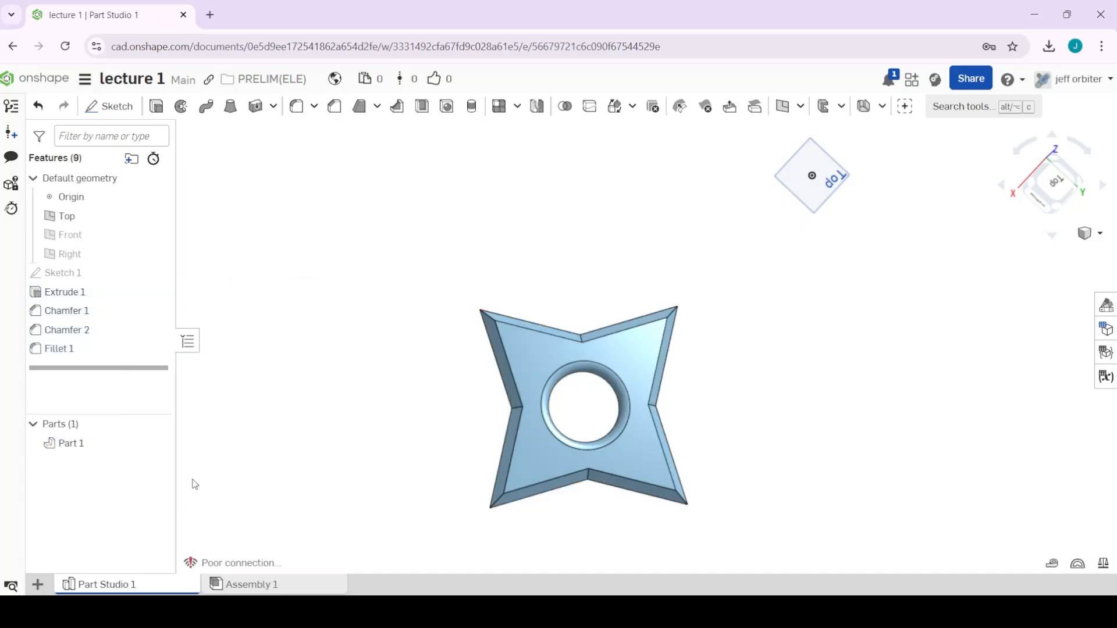
# Toggle the visibility of Part 1 off and on several times, leaving the star shown.
pyautogui.click(73, 441)
pyautogui.click(158, 443)
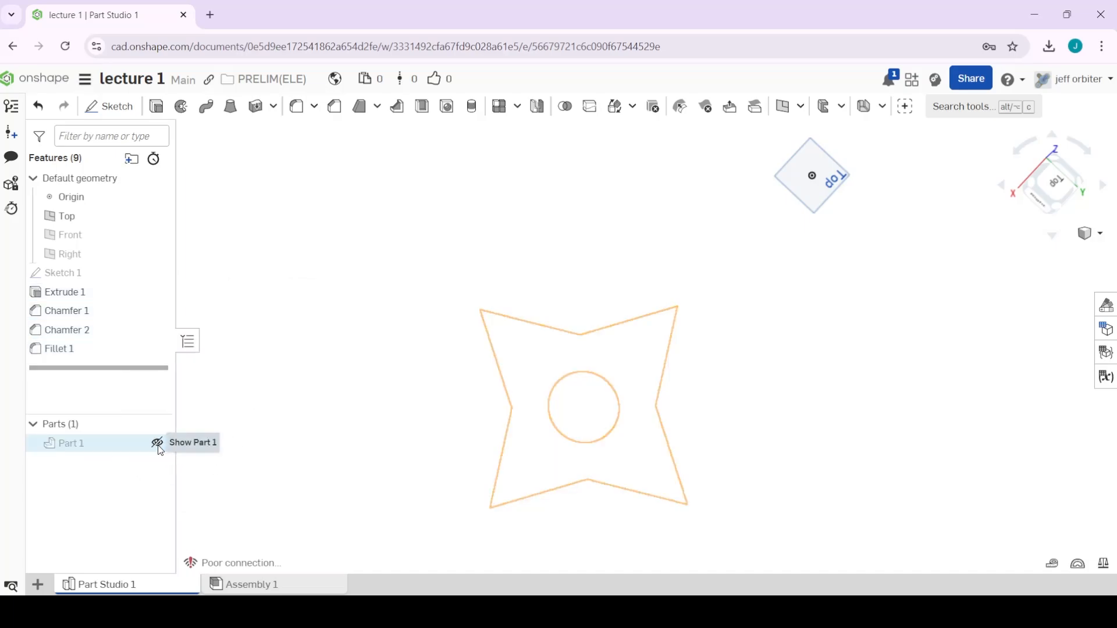
pyautogui.click(158, 443)
pyautogui.click(158, 443)
pyautogui.click(158, 443)
pyautogui.click(158, 444)
pyautogui.click(158, 444)
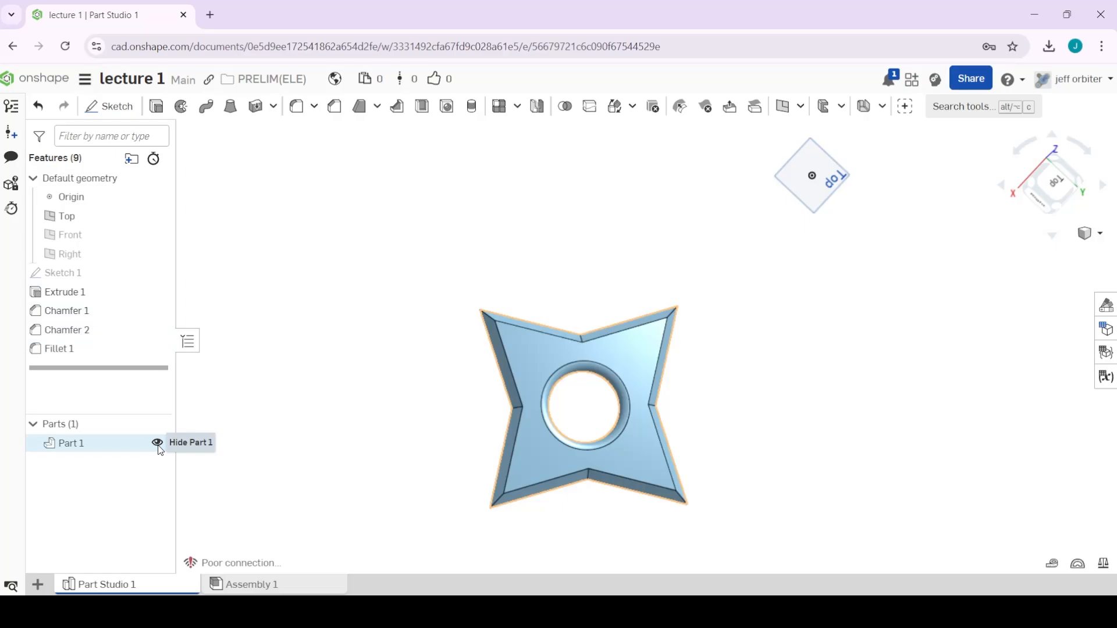
pyautogui.click(158, 443)
pyautogui.click(158, 443)
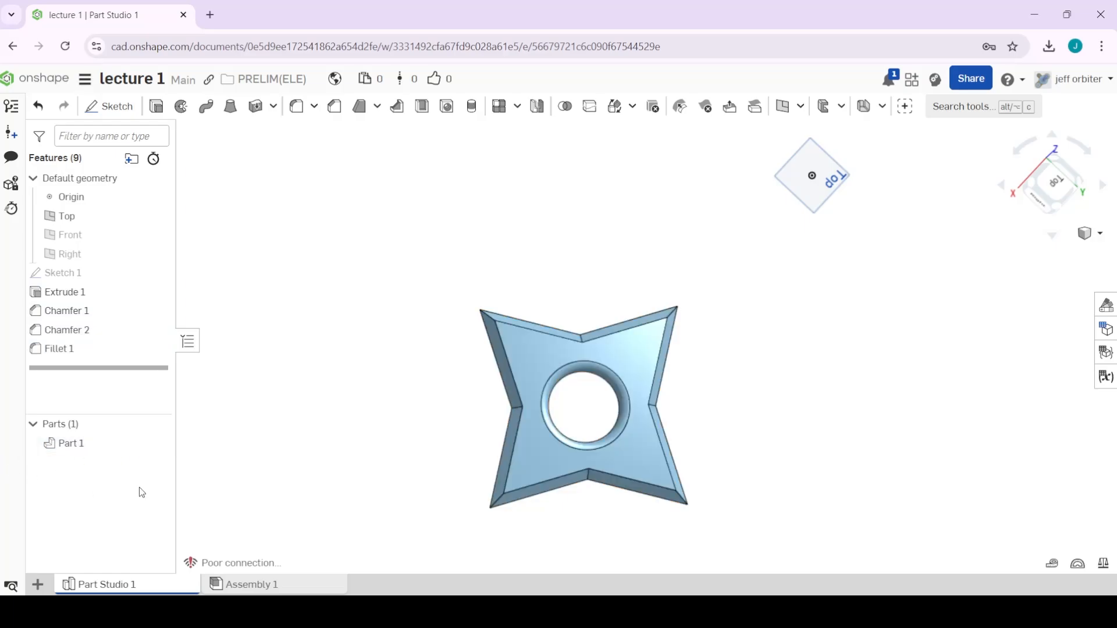
# Change the appearance of Part 1 to the light blue-grey palette colour #B6C2CC and accept it.
pyautogui.click(114, 444)
pyautogui.rightClick(114, 443)
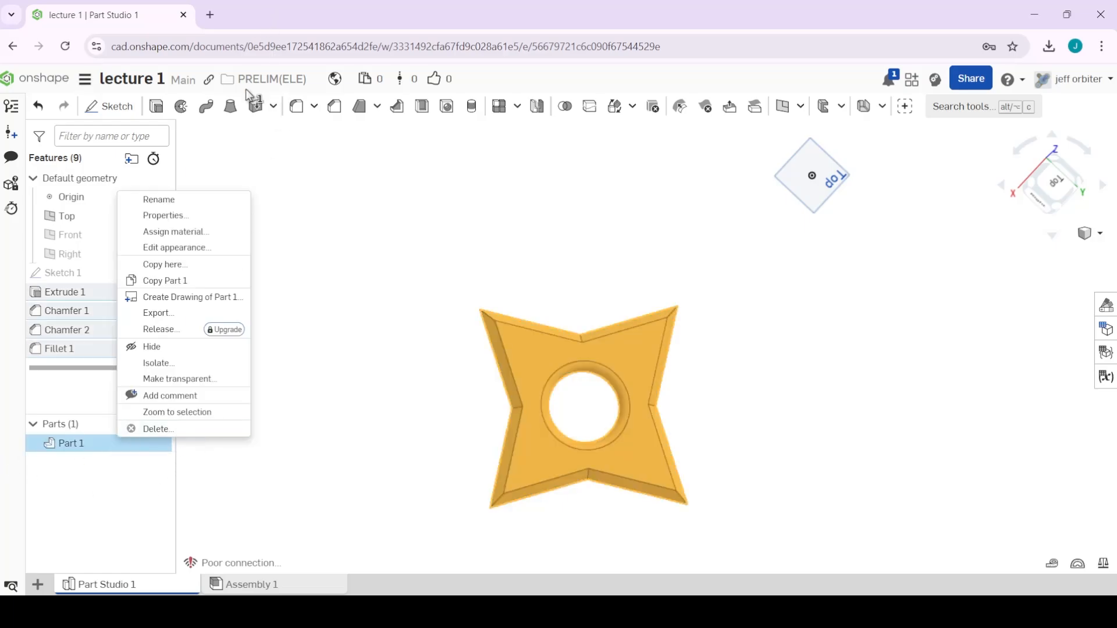
pyautogui.click(205, 260)
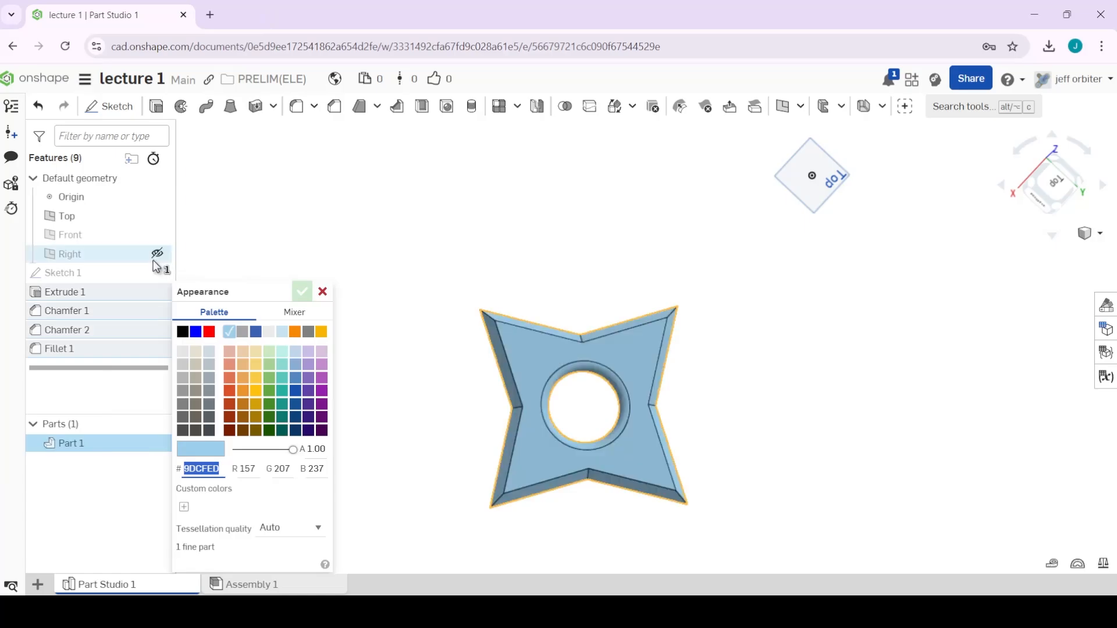
pyautogui.click(209, 403)
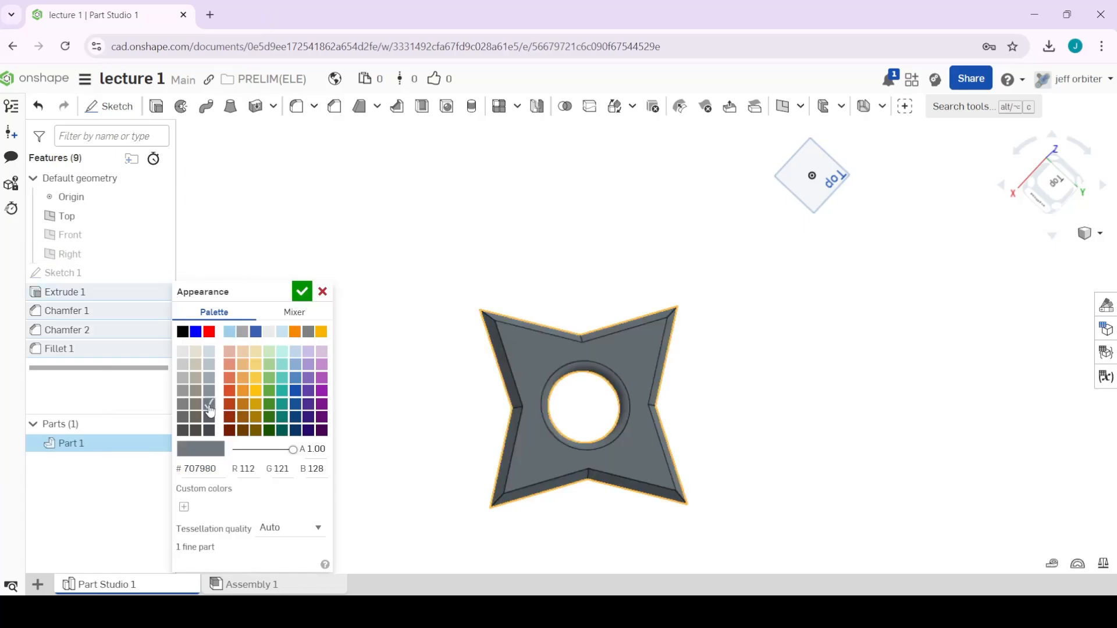
pyautogui.click(209, 378)
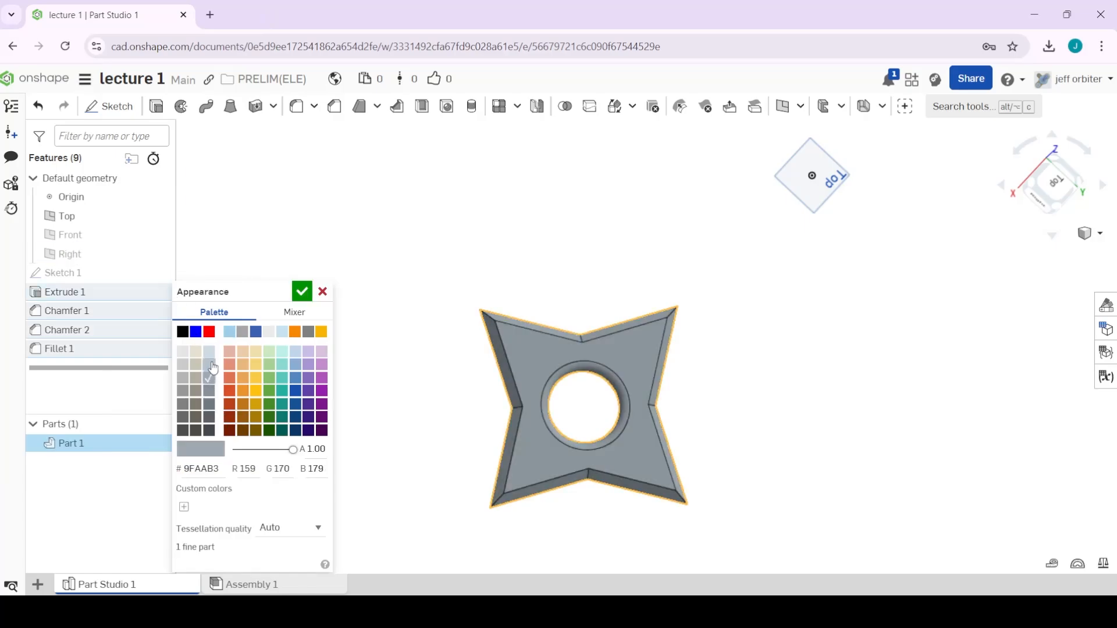
pyautogui.click(209, 365)
pyautogui.click(209, 378)
pyautogui.click(209, 365)
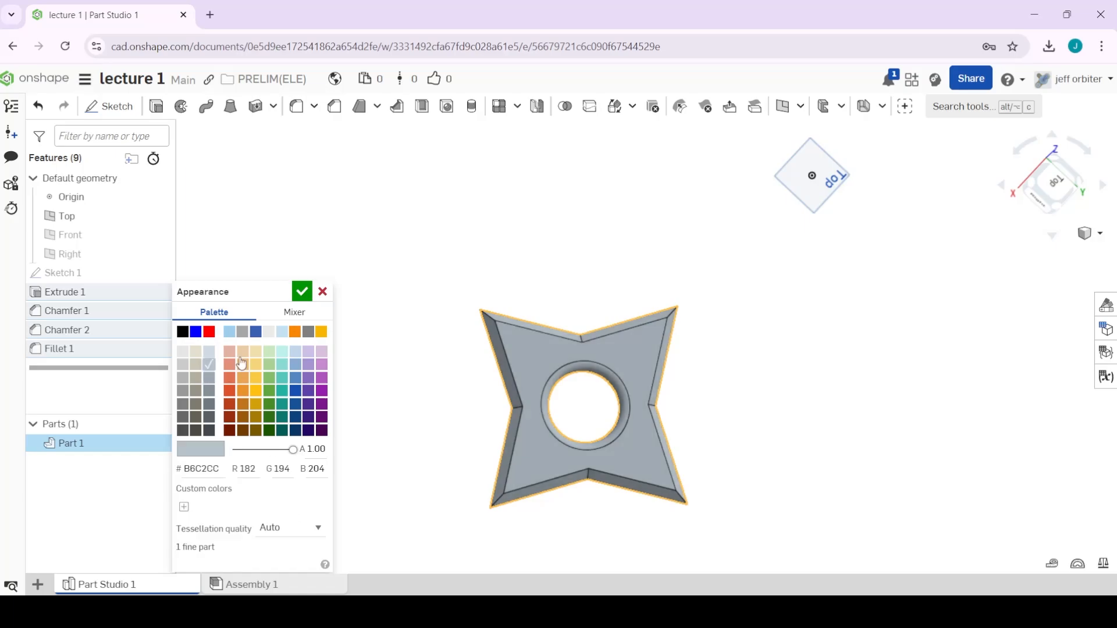
pyautogui.click(305, 298)
# Hide the star part and show it again.
pyautogui.press('y')
pyautogui.moveTo(752, 425); pyautogui.dragTo(693, 394, button='right')
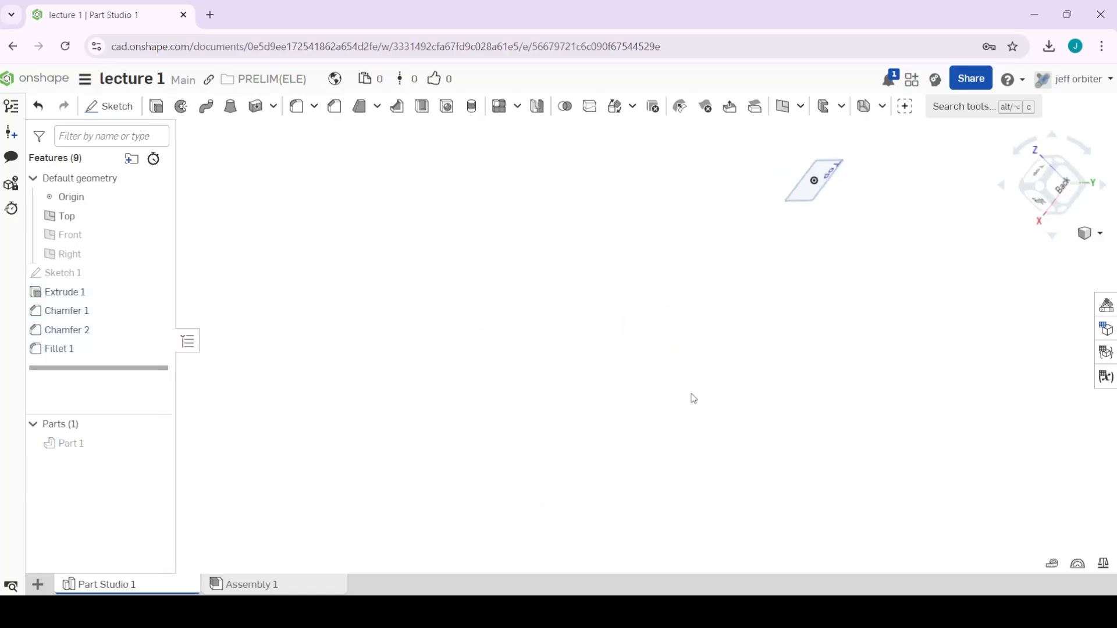
pyautogui.click(167, 445)
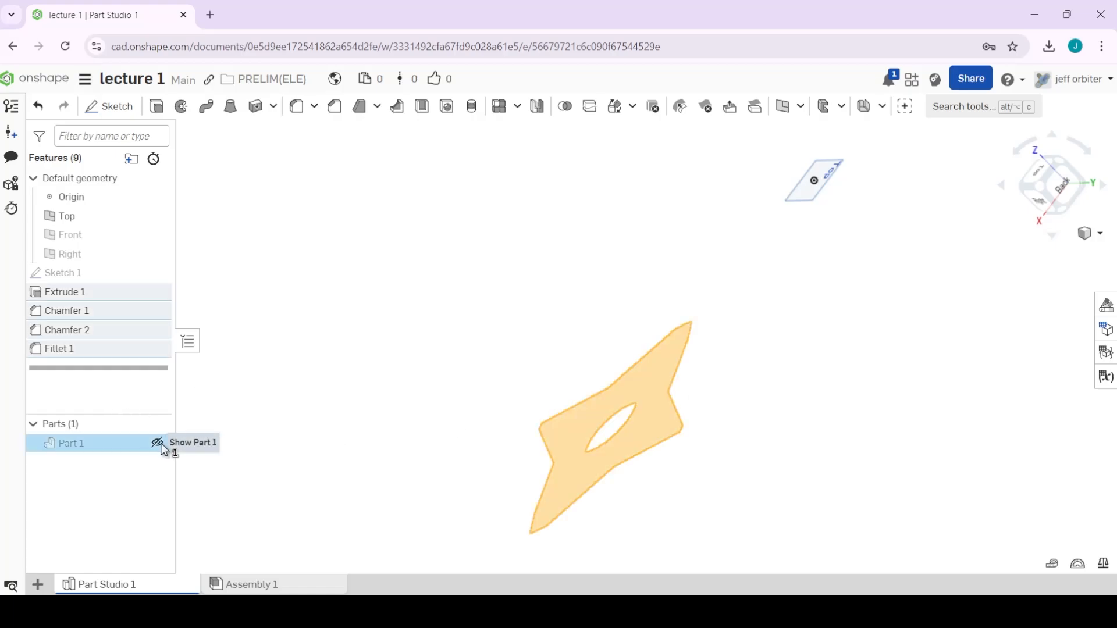
pyautogui.click(161, 444)
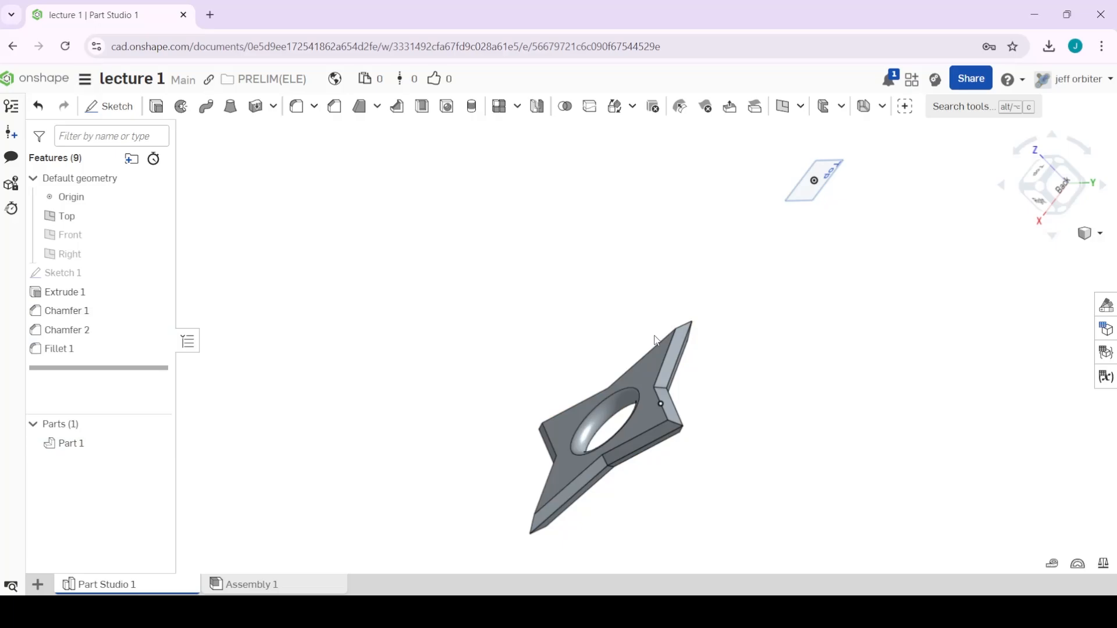
# Add a face appearance to one Chamfer 2 face on a star point and set its colour to dark grey #596066.
pyautogui.moveTo(543, 291); pyautogui.dragTo(662, 386, button='right')
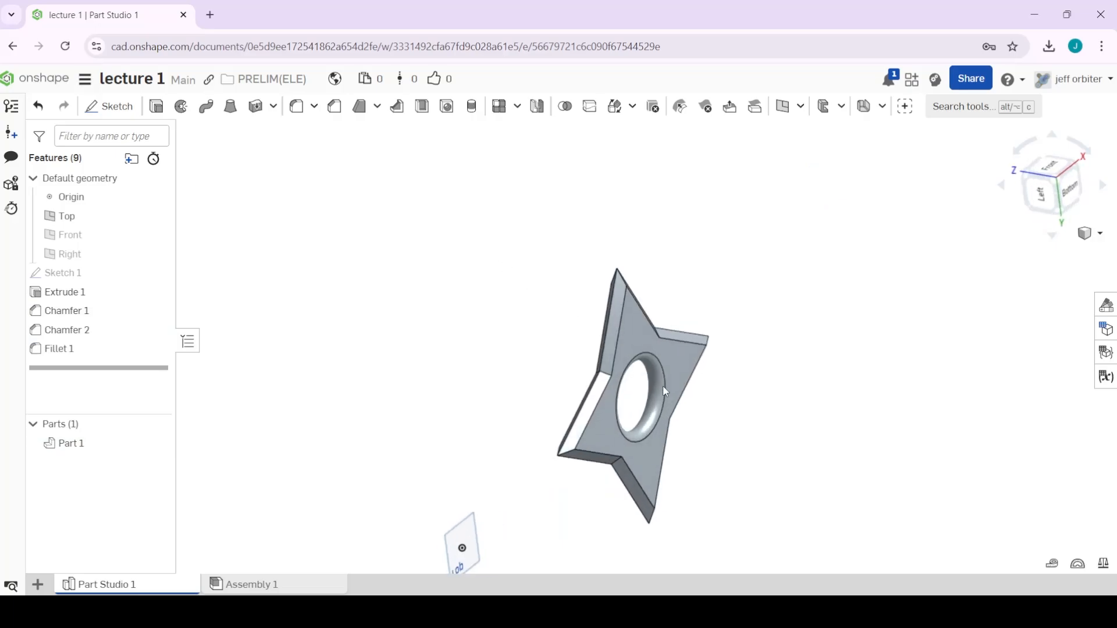
pyautogui.click(581, 425)
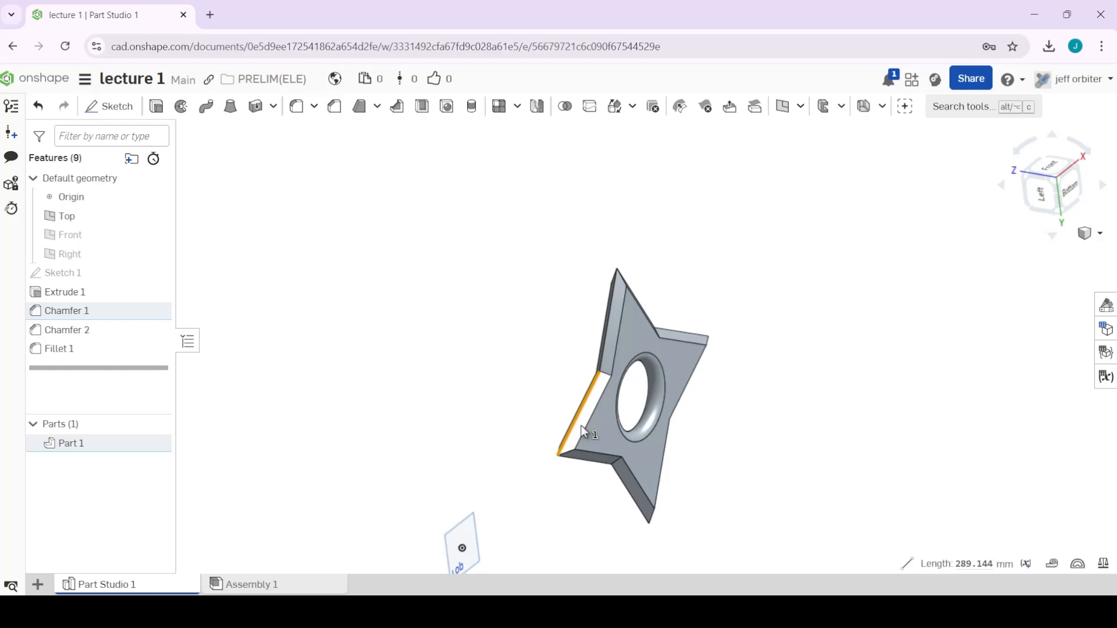
pyautogui.click(574, 425)
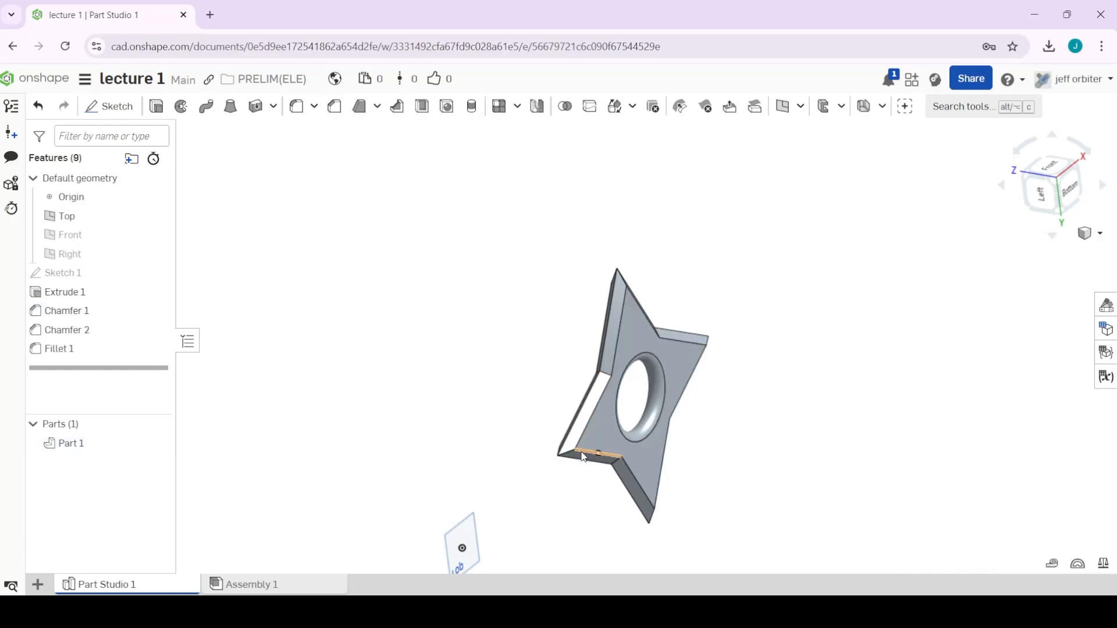
pyautogui.click(635, 487)
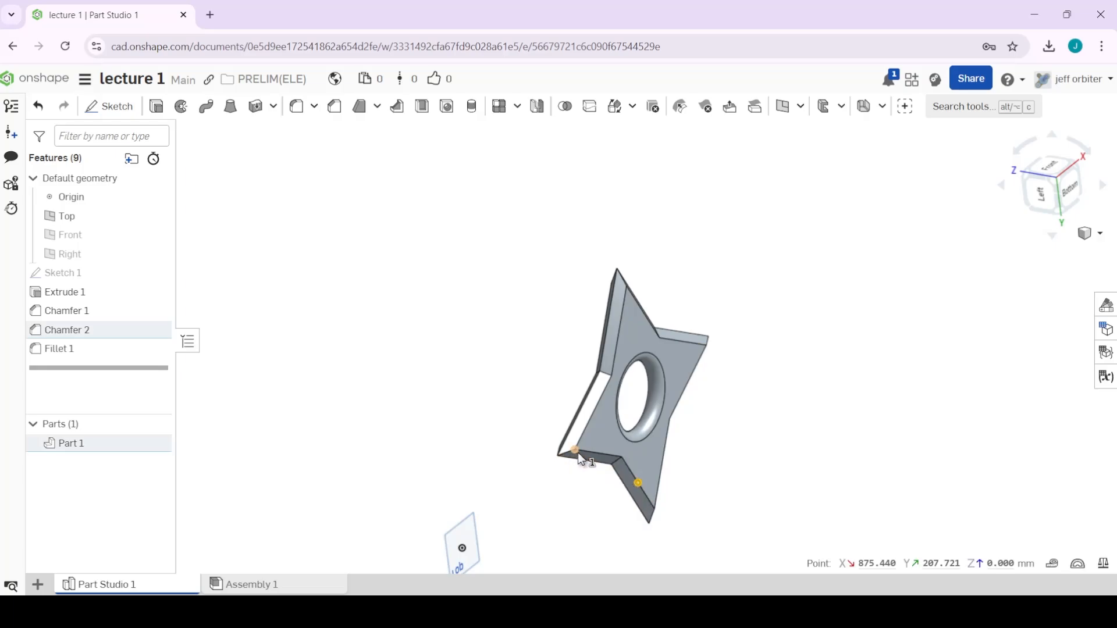
pyautogui.scroll(5, 615, 465)
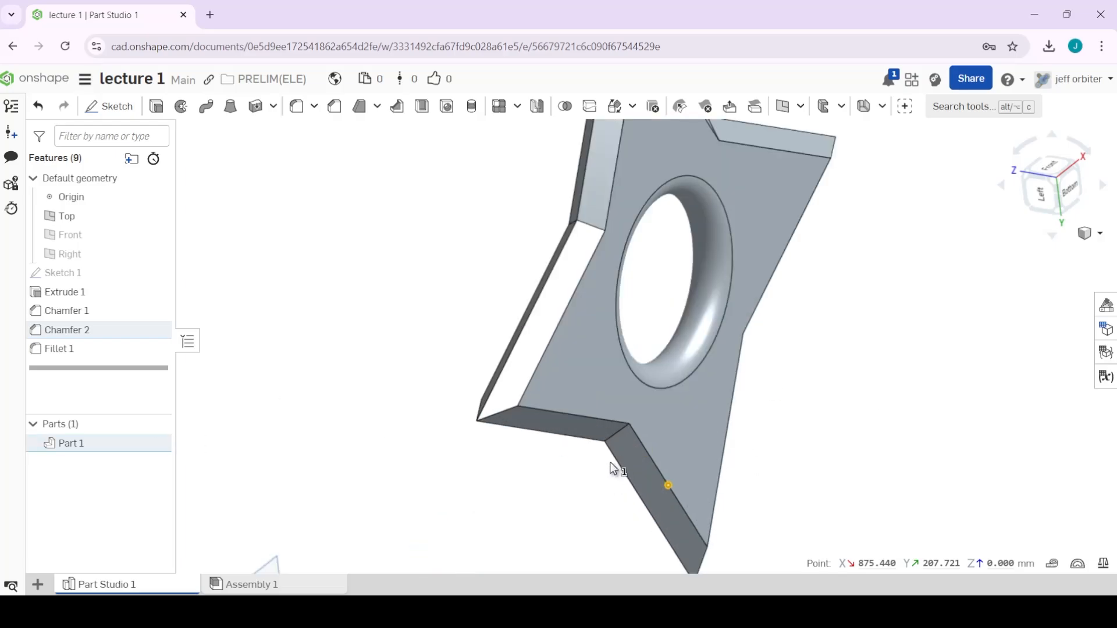
pyautogui.click(644, 459)
pyautogui.rightClick(644, 458)
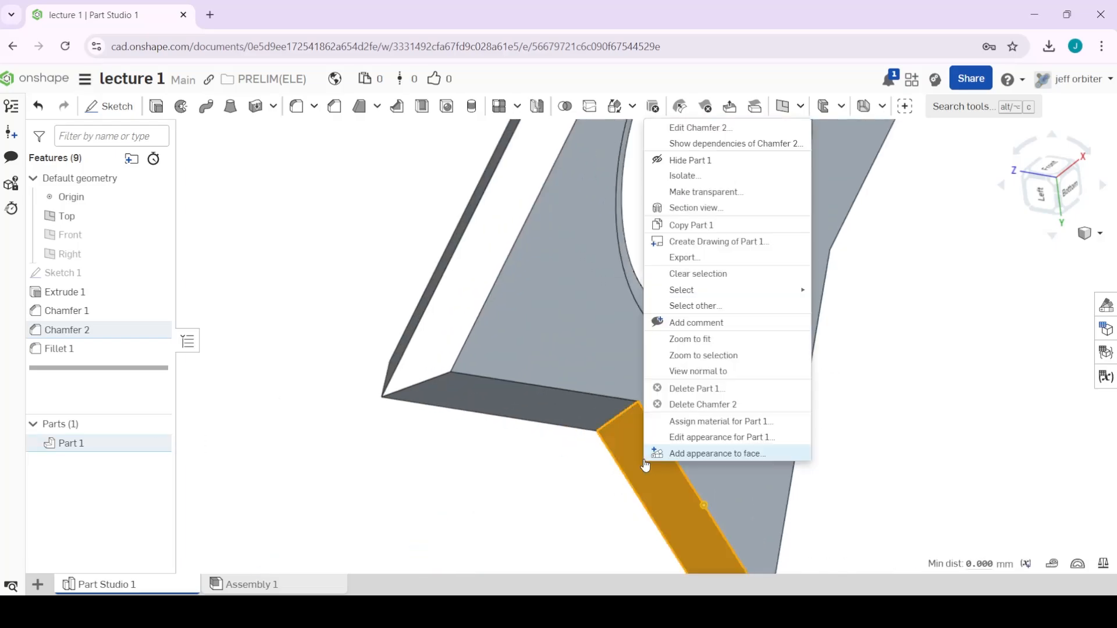
pyautogui.click(875, 343)
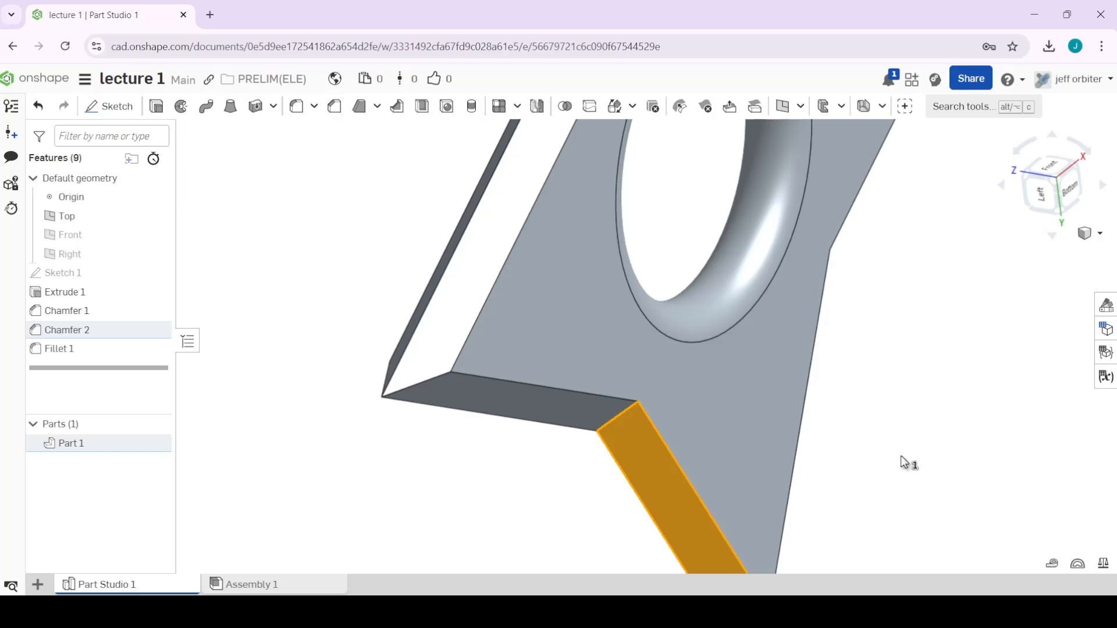
pyautogui.press('Delete')
pyautogui.moveTo(925, 469); pyautogui.dragTo(810, 259, button='middle')
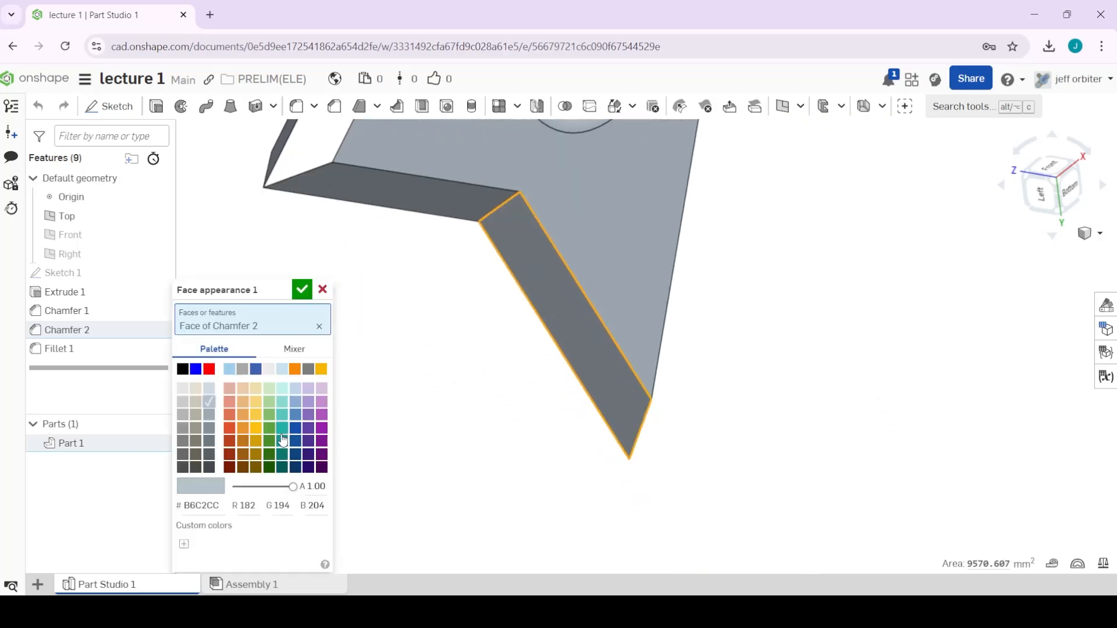
pyautogui.click(207, 454)
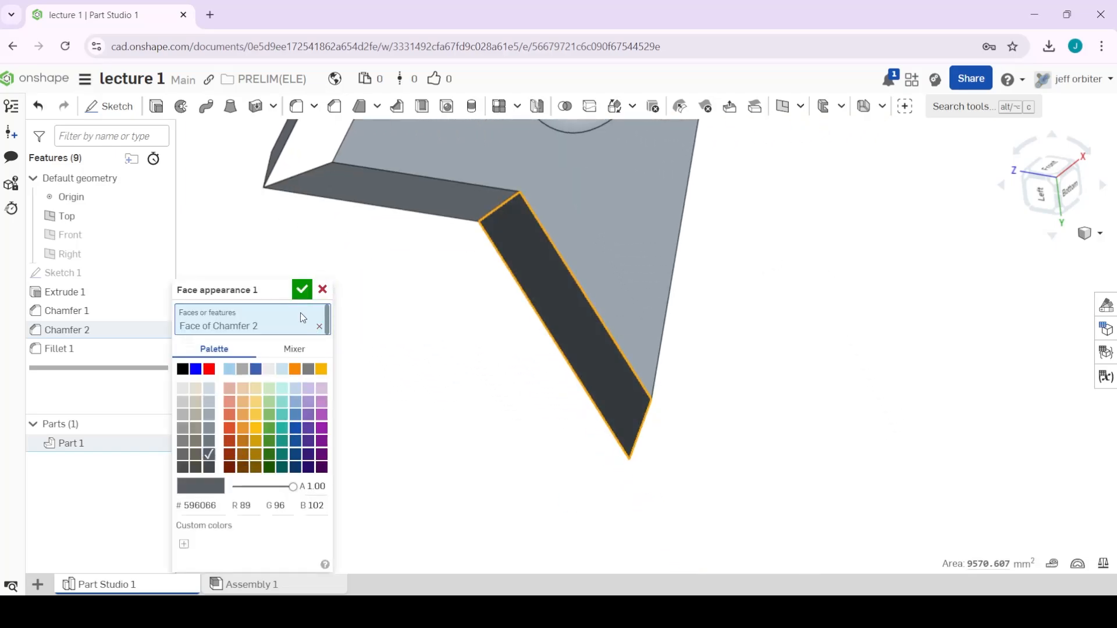
# Add the matching Chamfer 2 face on the opposite side and both adjoining Chamfer 1 faces to the dark grey face appearance.
pyautogui.moveTo(501, 426); pyautogui.dragTo(532, 369, button='right')
pyautogui.click(477, 344)
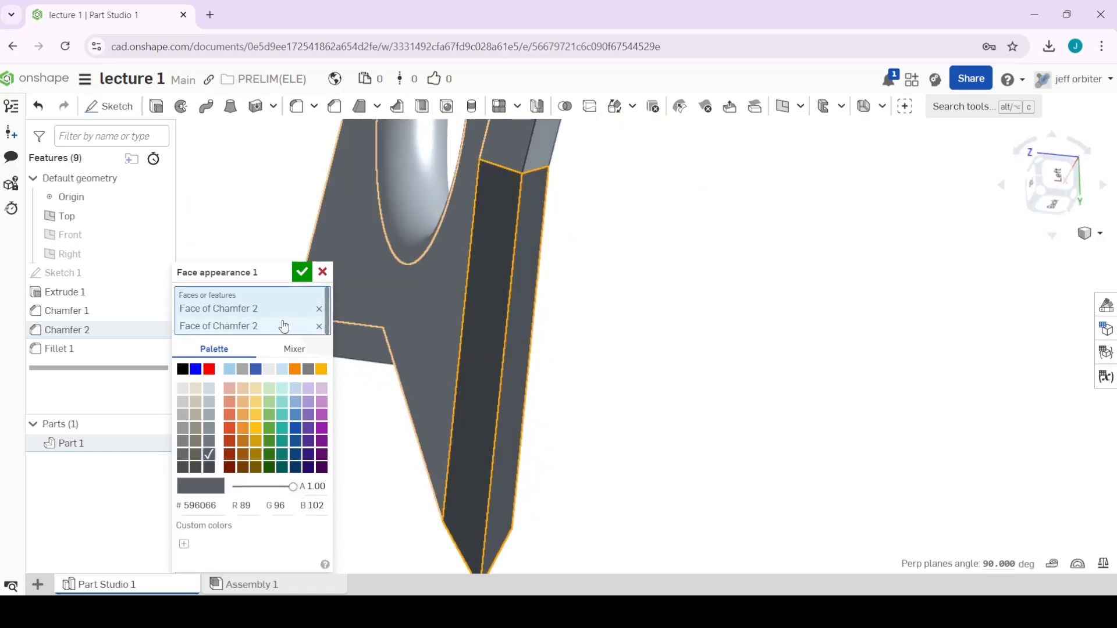
pyautogui.scroll(-2, 623, 295)
pyautogui.click(561, 177)
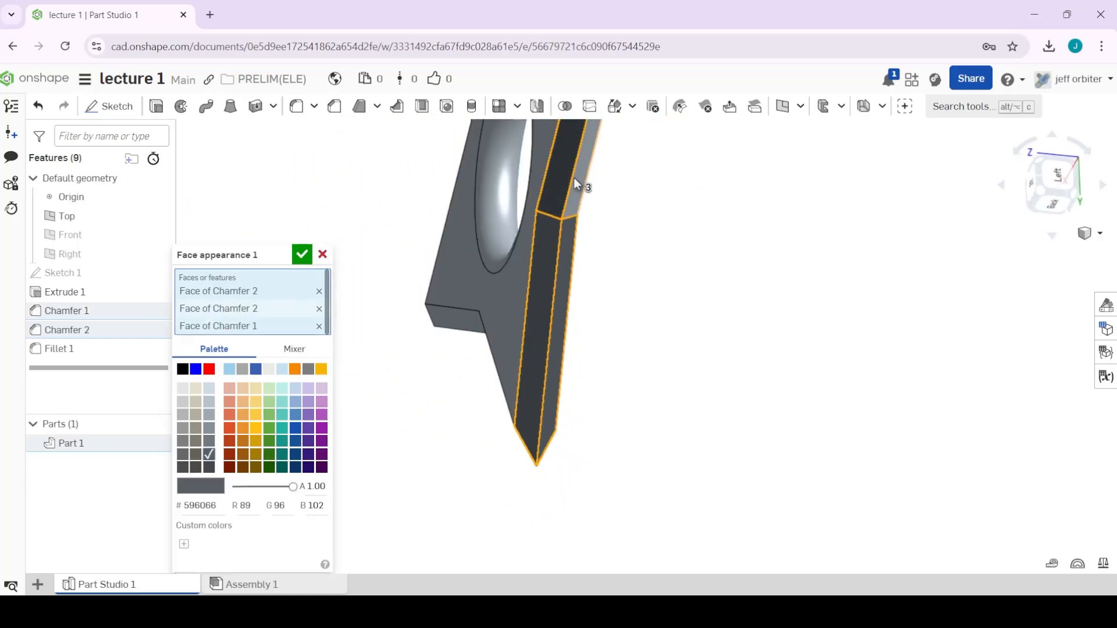
pyautogui.click(577, 175)
# Add the four chamfer faces along the next two outer edges of the star to the face appearance.
pyautogui.moveTo(639, 186); pyautogui.dragTo(738, 391, button='right')
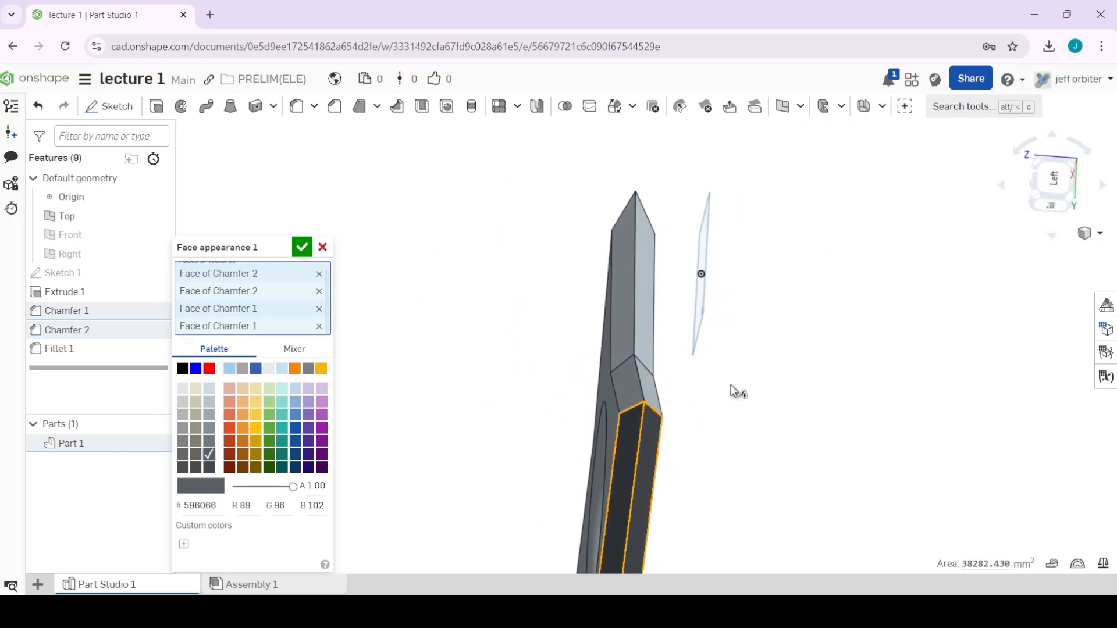
pyautogui.click(627, 375)
pyautogui.click(615, 323)
pyautogui.click(639, 305)
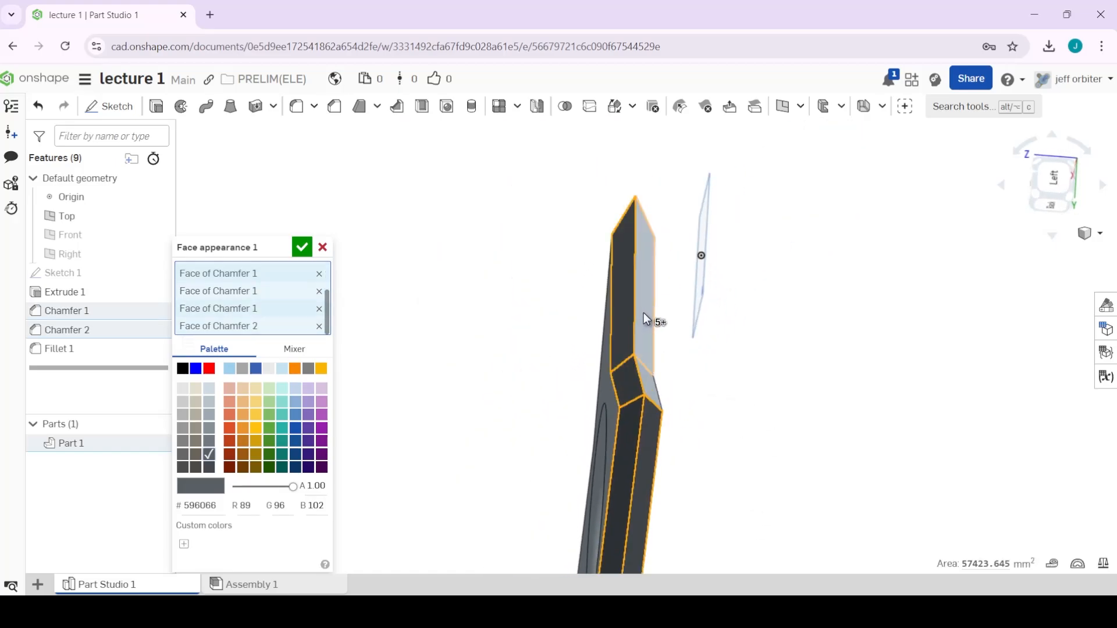
pyautogui.click(648, 386)
# Add Chamfer 2 faces along the star's following outer edges, on both sides, to the face appearance.
pyautogui.moveTo(797, 358); pyautogui.dragTo(822, 294, button='right')
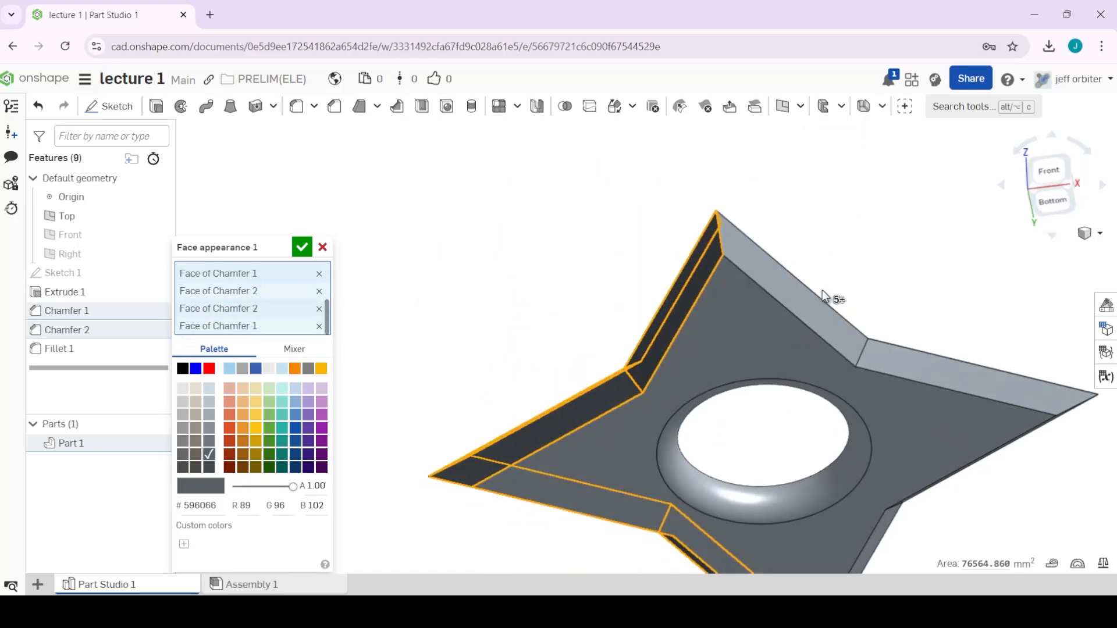
pyautogui.click(923, 369)
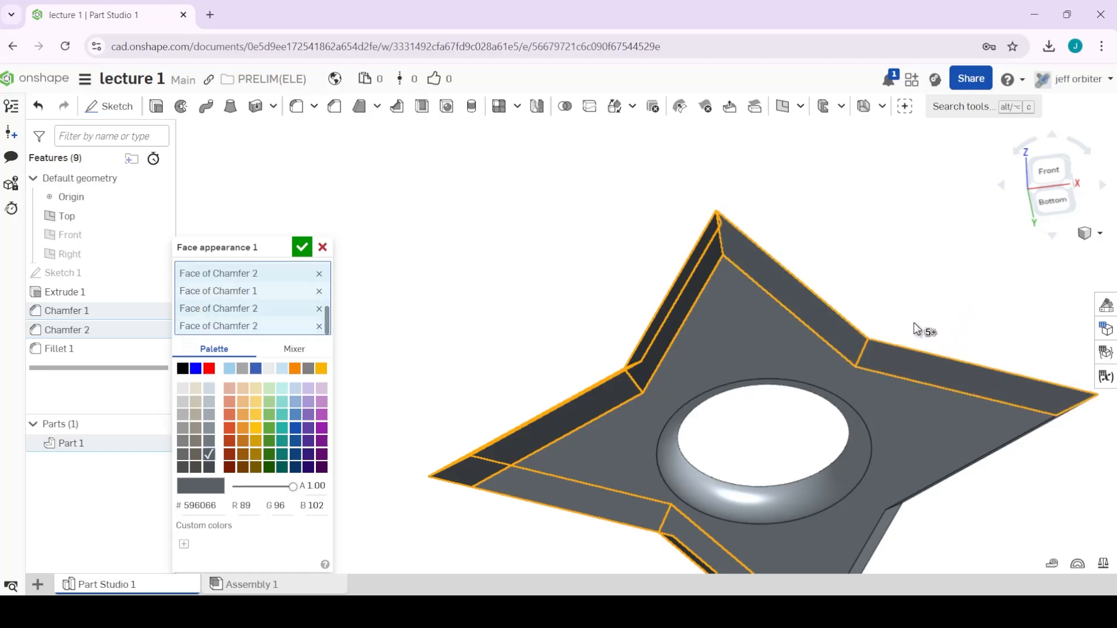
pyautogui.moveTo(923, 326); pyautogui.dragTo(656, 412, button='right')
pyautogui.click(652, 391)
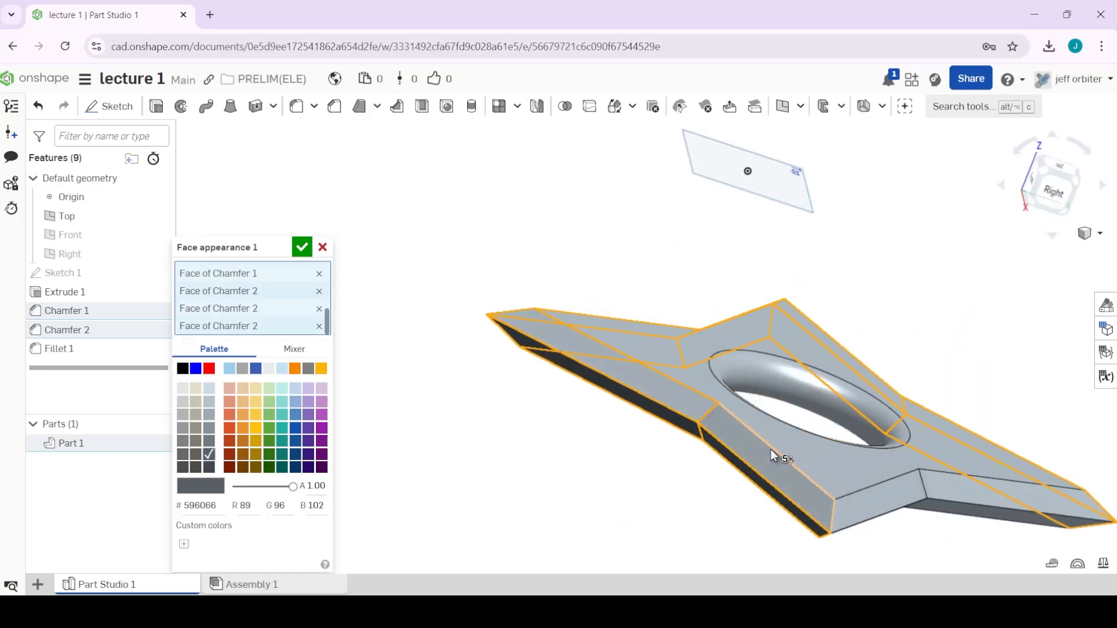
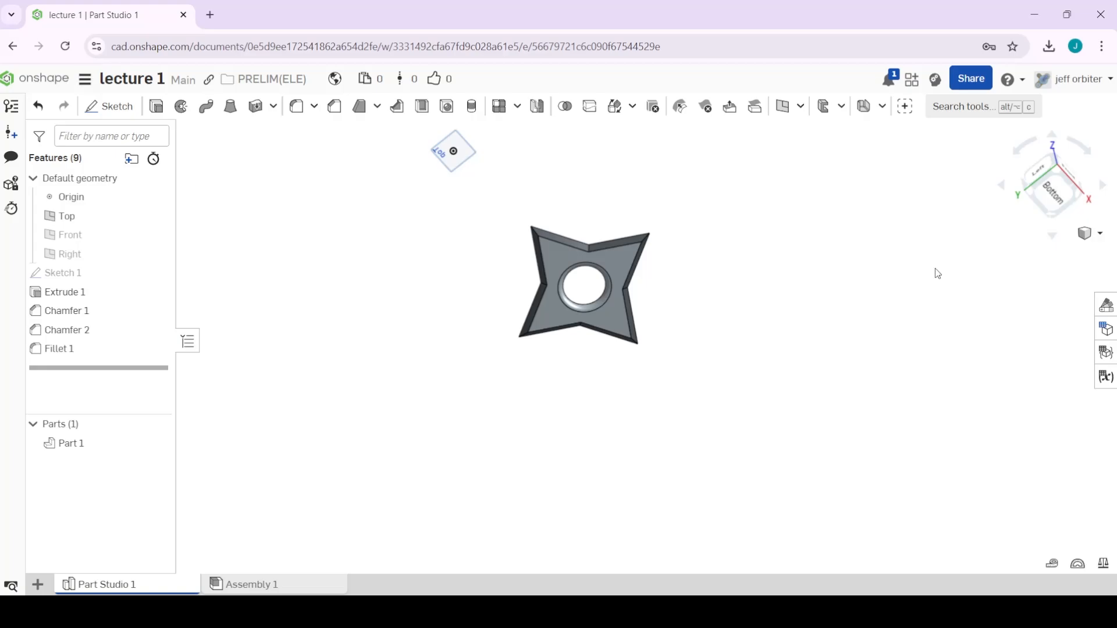
# Start a new sketch on the Top plane, viewed straight from the top.
pyautogui.scroll(-3, 834, 408)
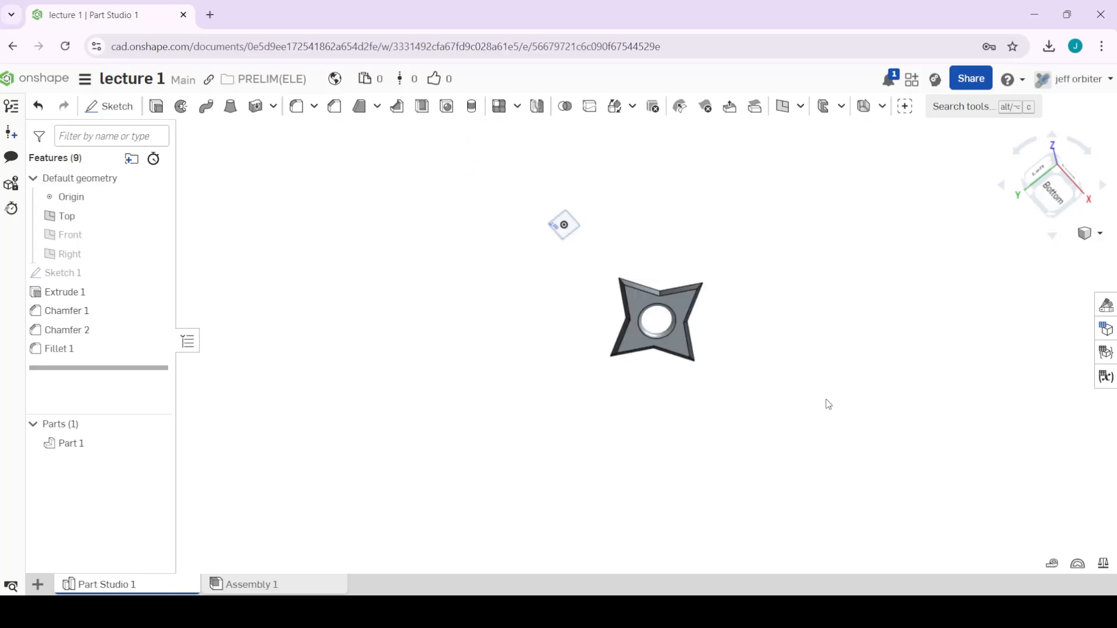
pyautogui.moveTo(825, 401); pyautogui.dragTo(768, 338, button='right')
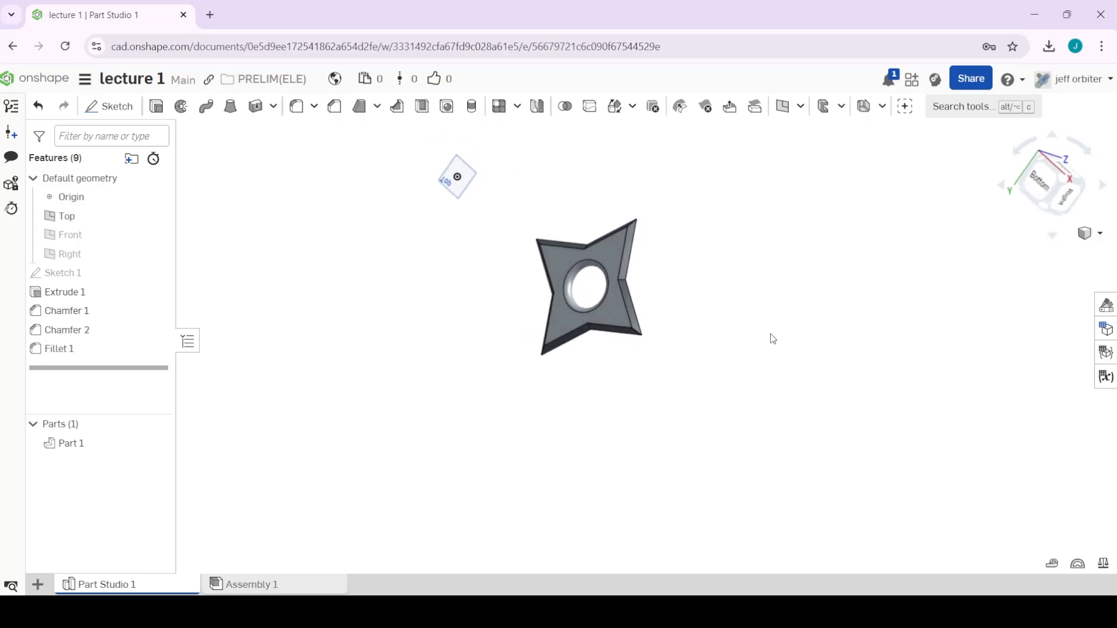
pyautogui.moveTo(720, 327); pyautogui.dragTo(965, 459, button='middle')
pyautogui.moveTo(568, 435); pyautogui.dragTo(592, 446, button='right')
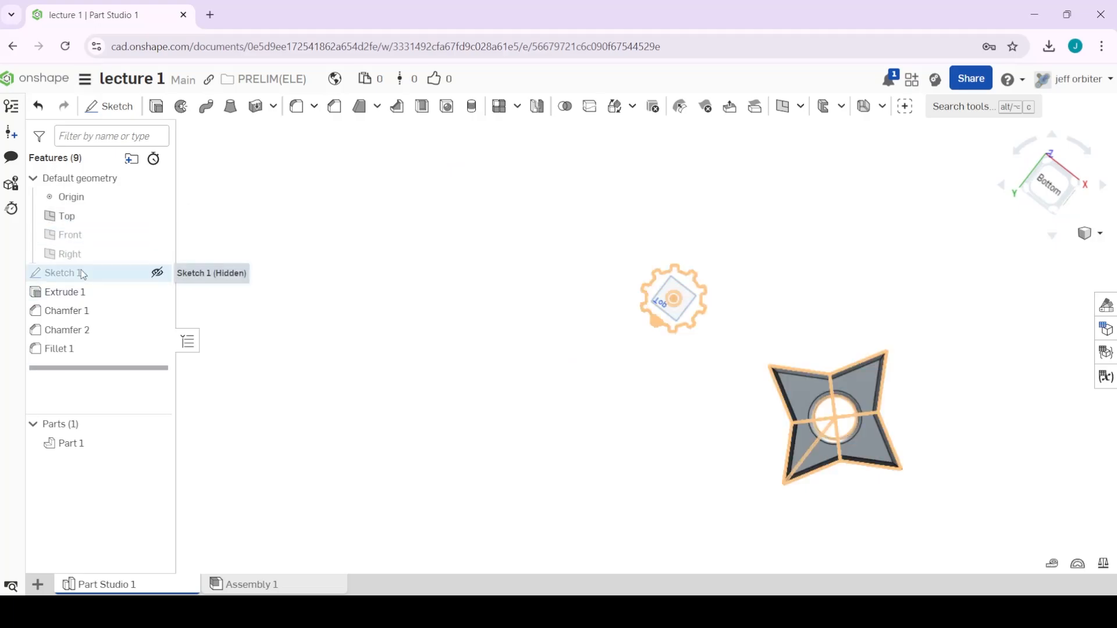
pyautogui.scroll(5, 715, 263)
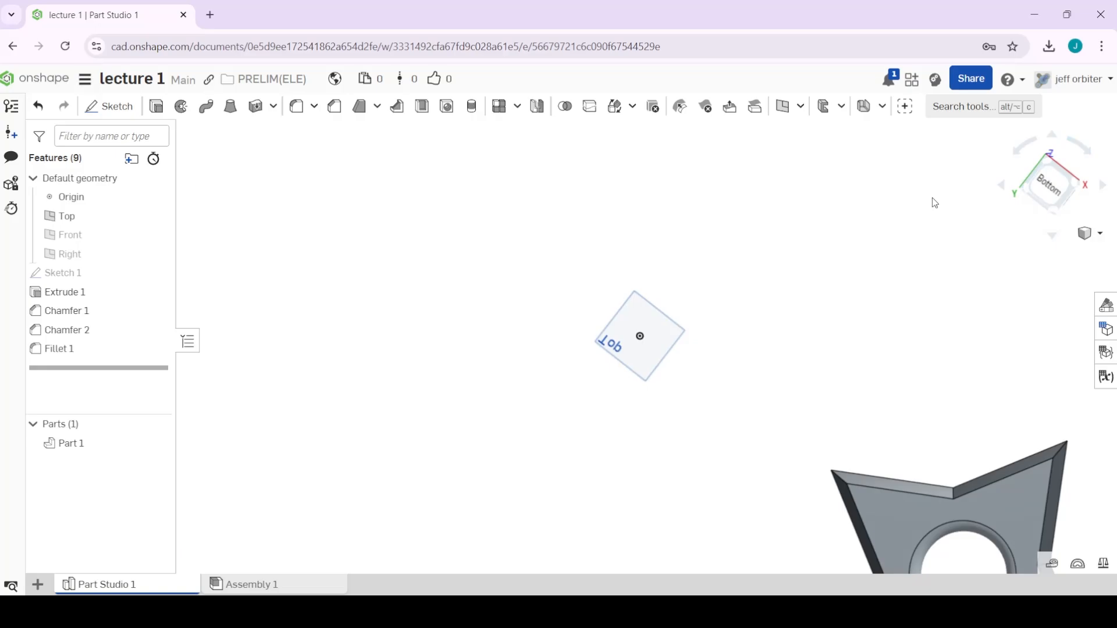
pyautogui.moveTo(933, 199)
pyautogui.mouseDown(button='right')
pyautogui.moveTo(880, 240)
pyautogui.moveTo(906, 215)
pyautogui.moveTo(983, 196)
pyautogui.mouseUp(button='right')
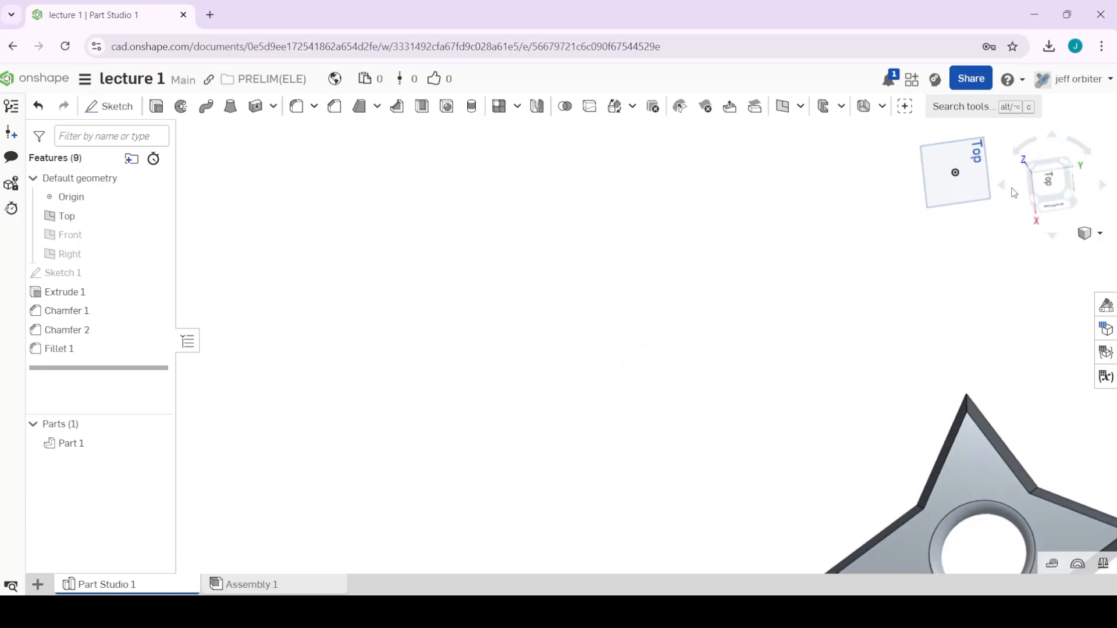
pyautogui.click(1060, 176)
pyautogui.scroll(4, 431, 266)
pyautogui.moveTo(401, 268); pyautogui.dragTo(926, 222, button='middle')
pyautogui.click(109, 105)
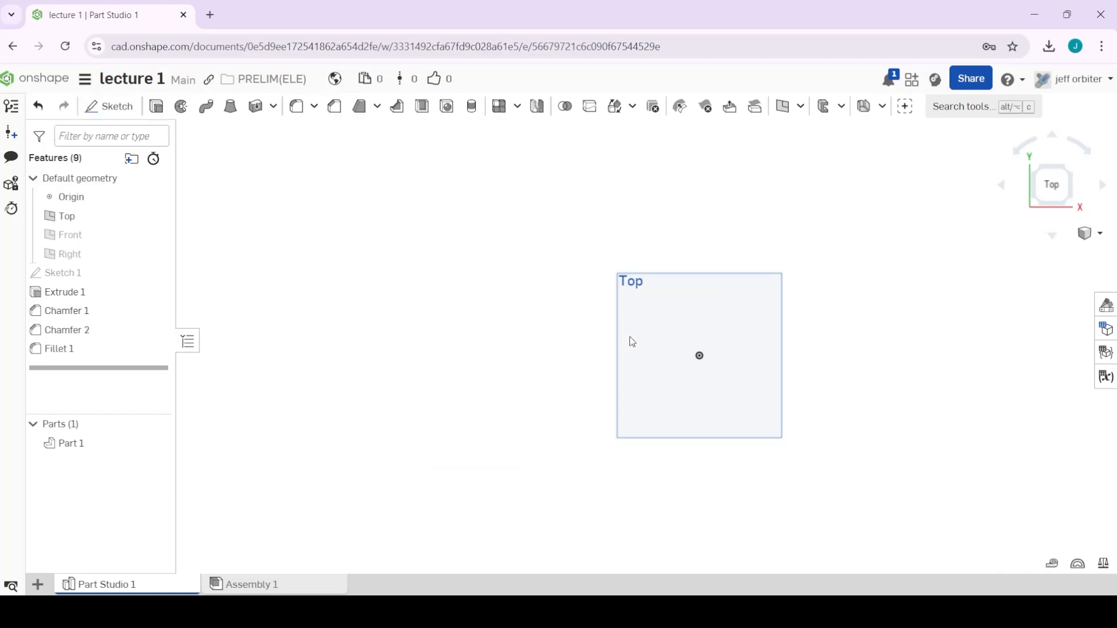
pyautogui.click(638, 343)
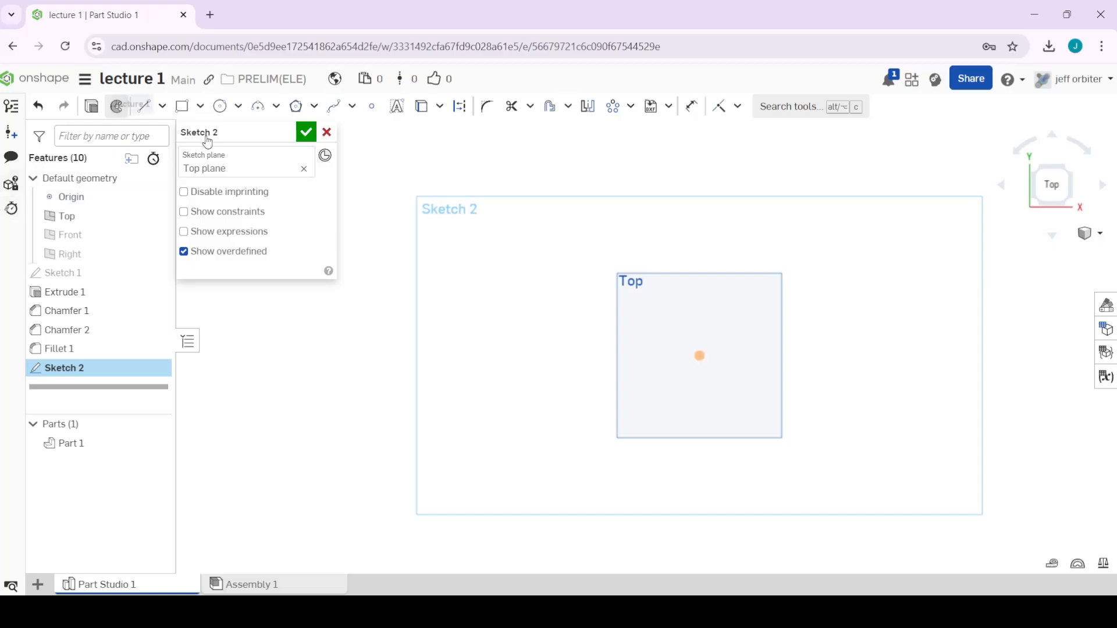
# Sketch two concentric circles centred on the origin, about 77 mm and about 42 mm in diameter.
pyautogui.click(220, 107)
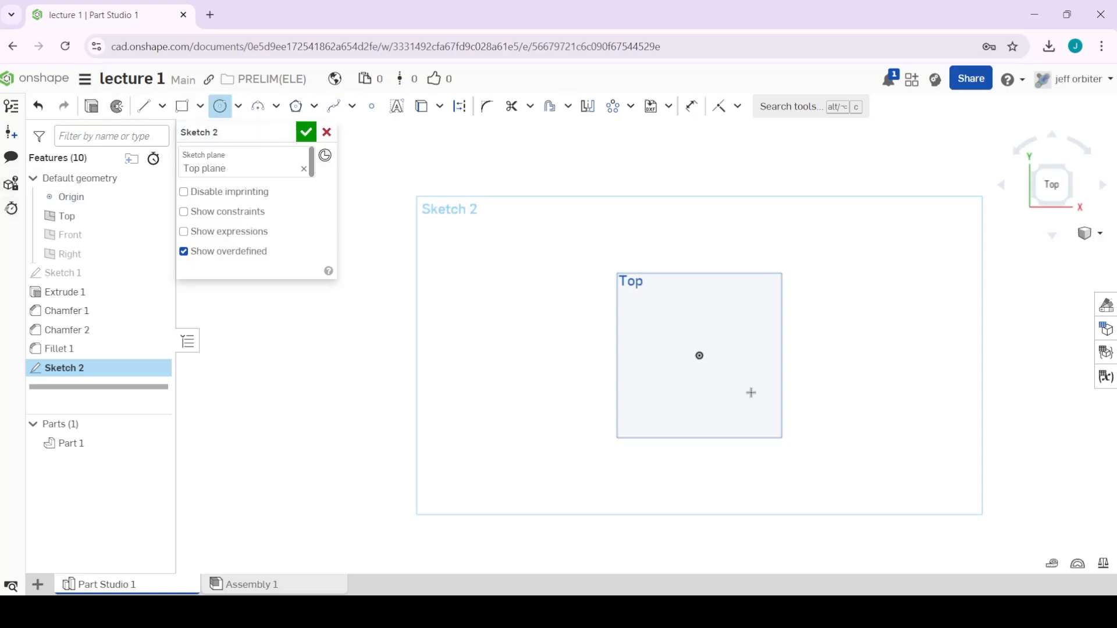
pyautogui.click(699, 355)
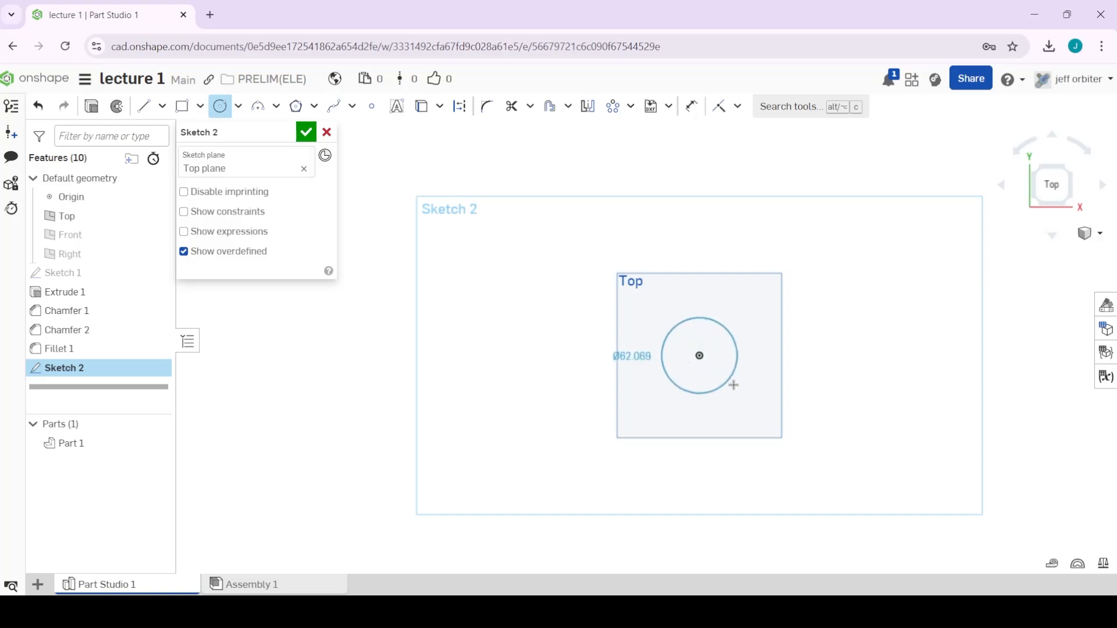
pyautogui.click(731, 385)
pyautogui.moveTo(518, 324); pyautogui.dragTo(703, 279, button='middle')
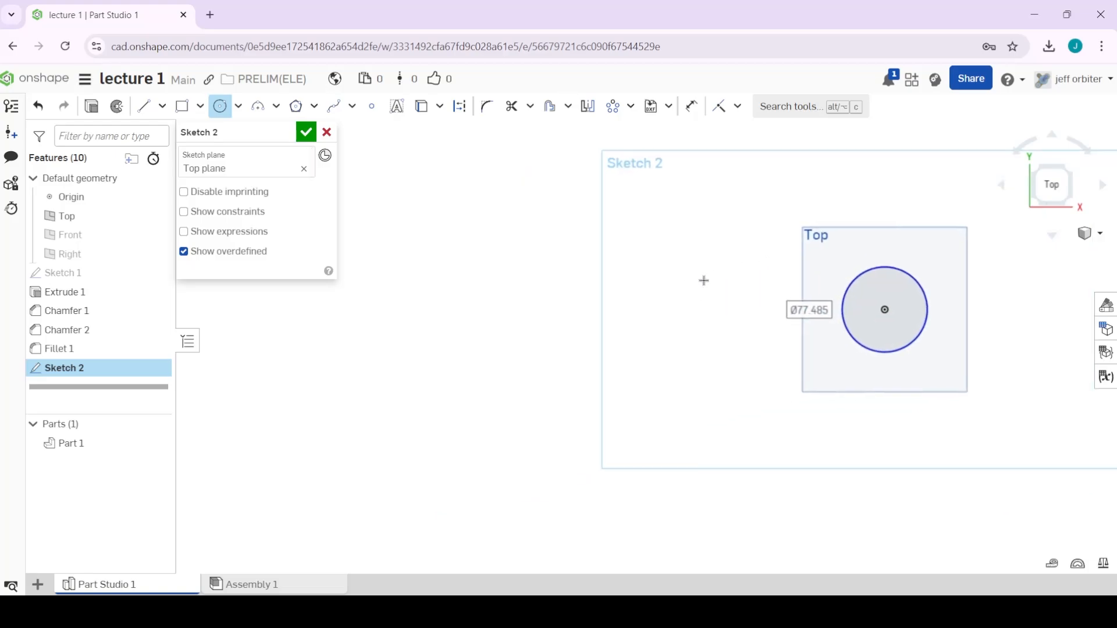
pyautogui.click(885, 309)
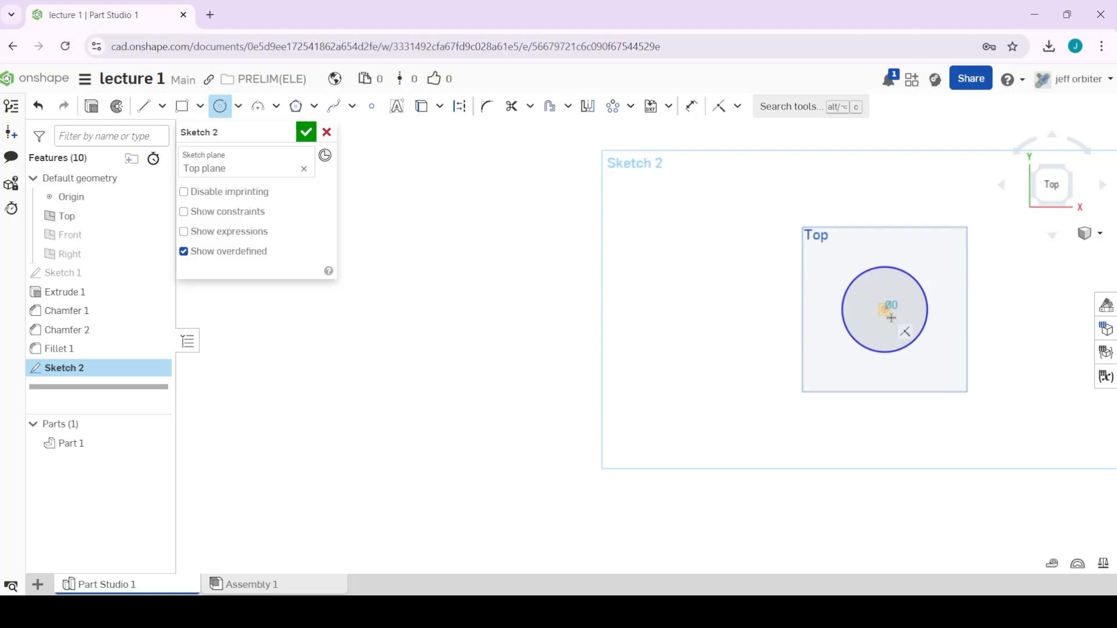
pyautogui.click(886, 324)
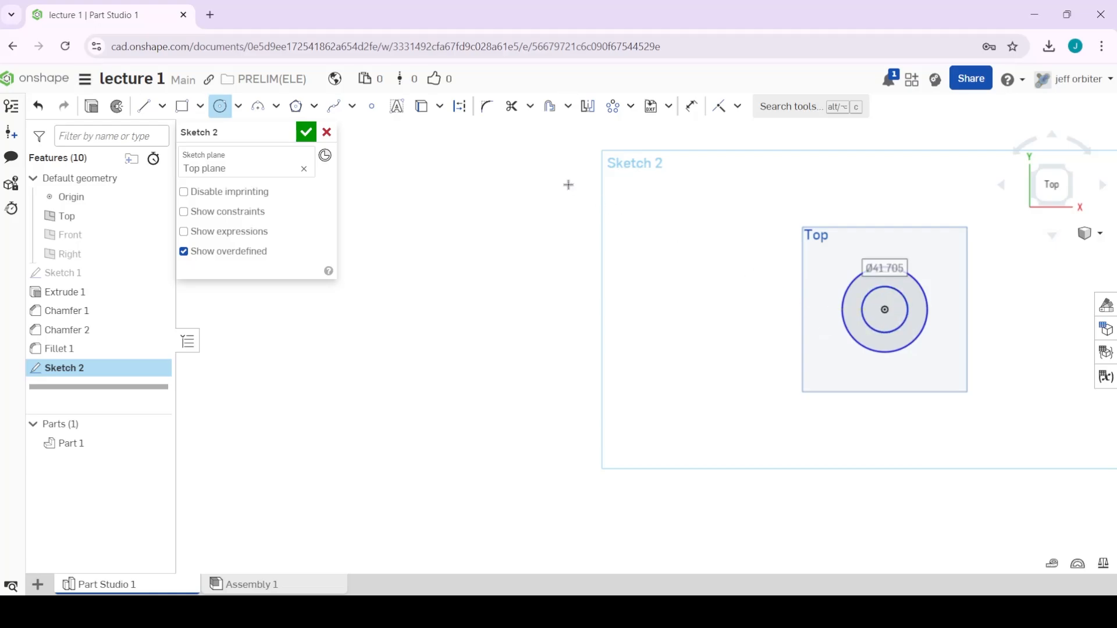
pyautogui.moveTo(645, 217); pyautogui.dragTo(695, 254, button='middle')
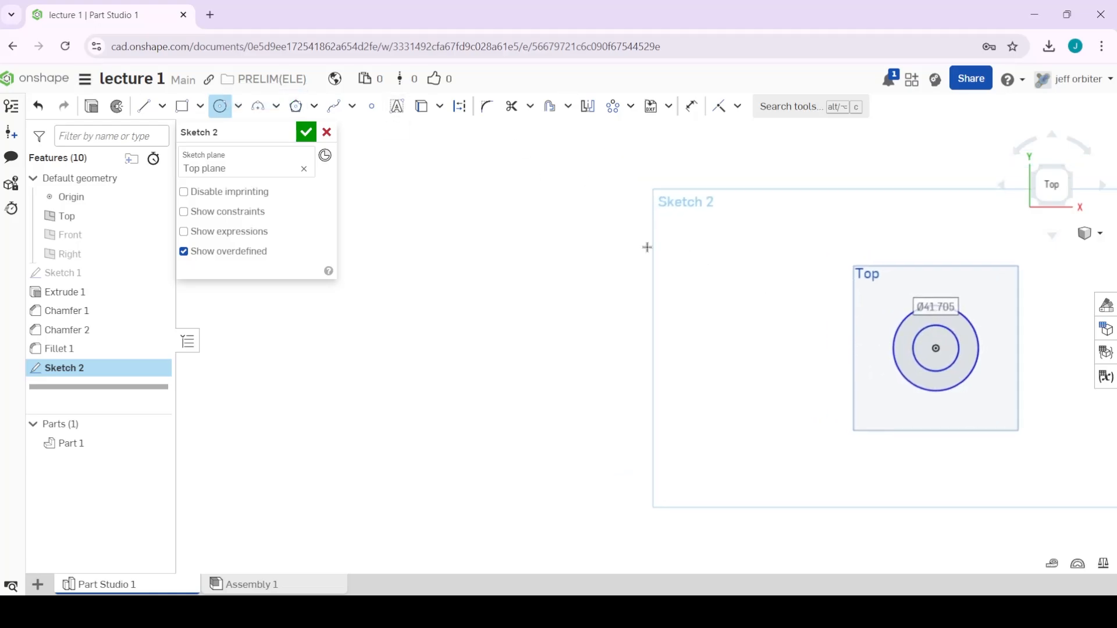
pyautogui.click(201, 114)
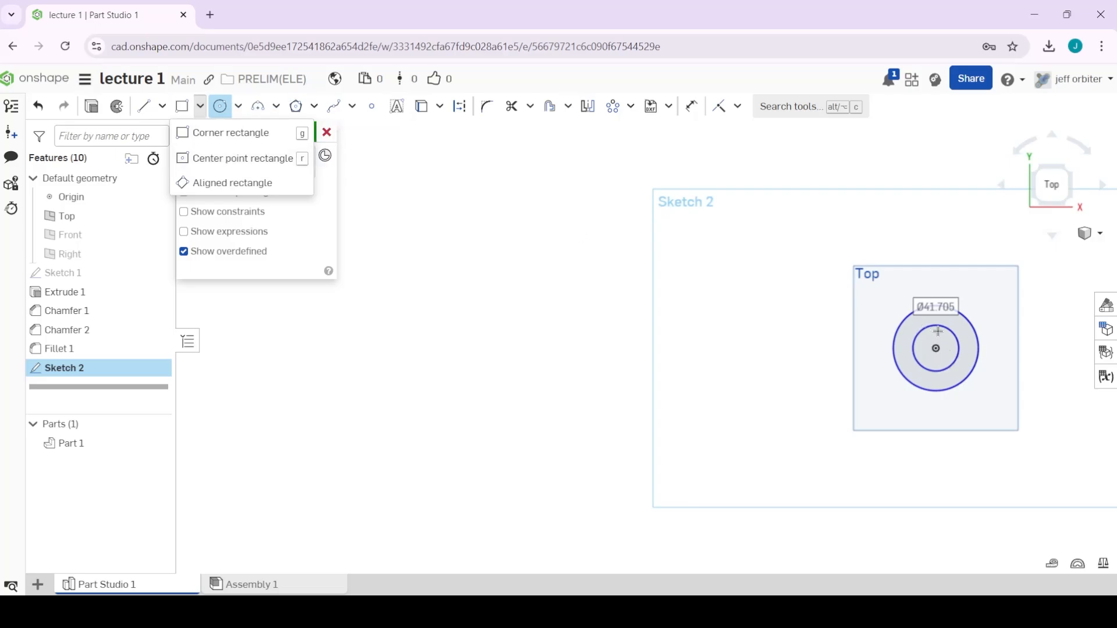
pyautogui.scroll(2, 937, 349)
pyautogui.moveTo(749, 371); pyautogui.dragTo(755, 307, button='middle')
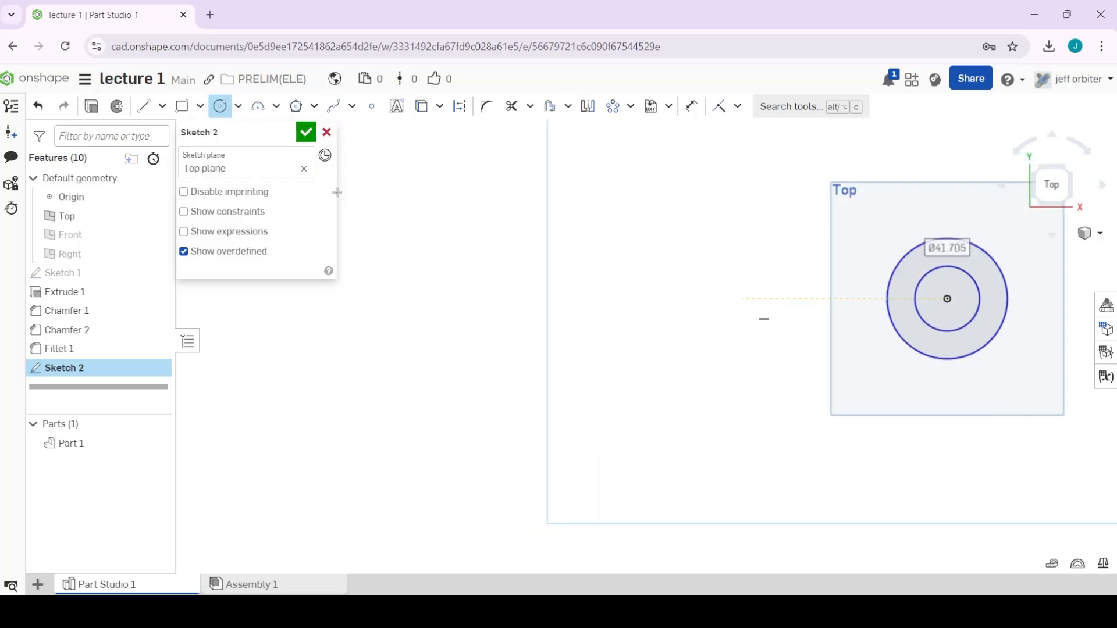
pyautogui.click(200, 110)
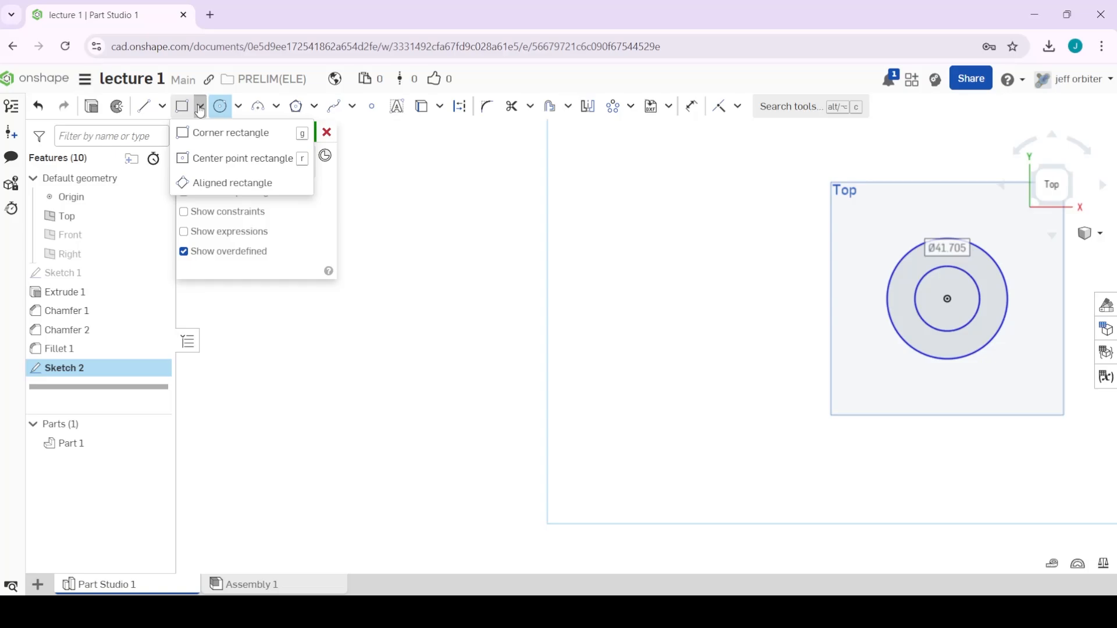
pyautogui.click(144, 106)
pyautogui.scroll(5, 940, 299)
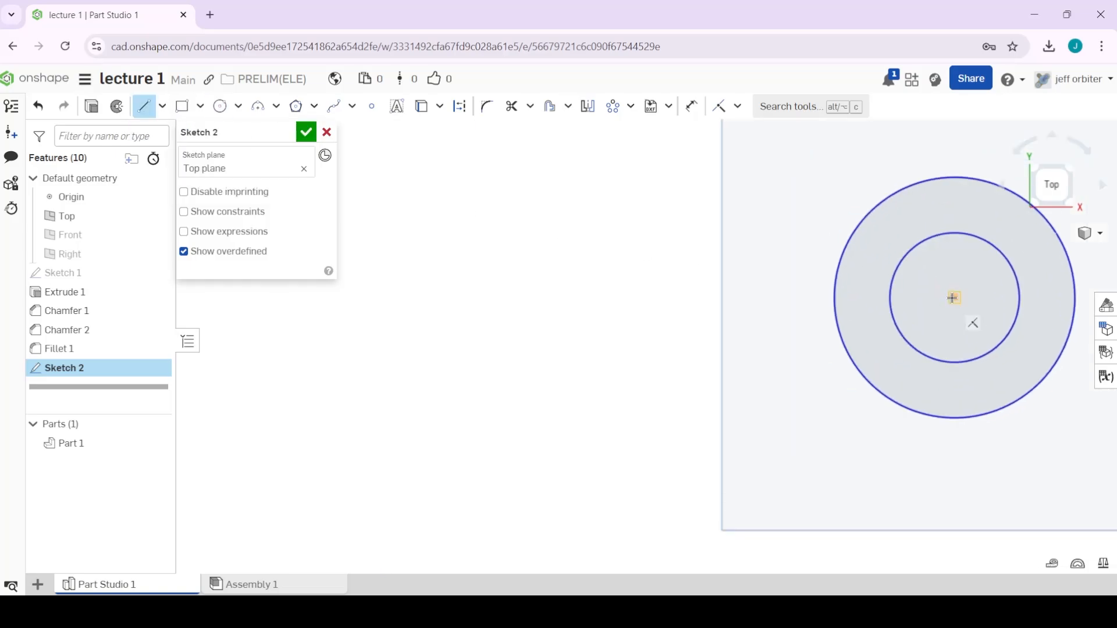
pyautogui.click(954, 298)
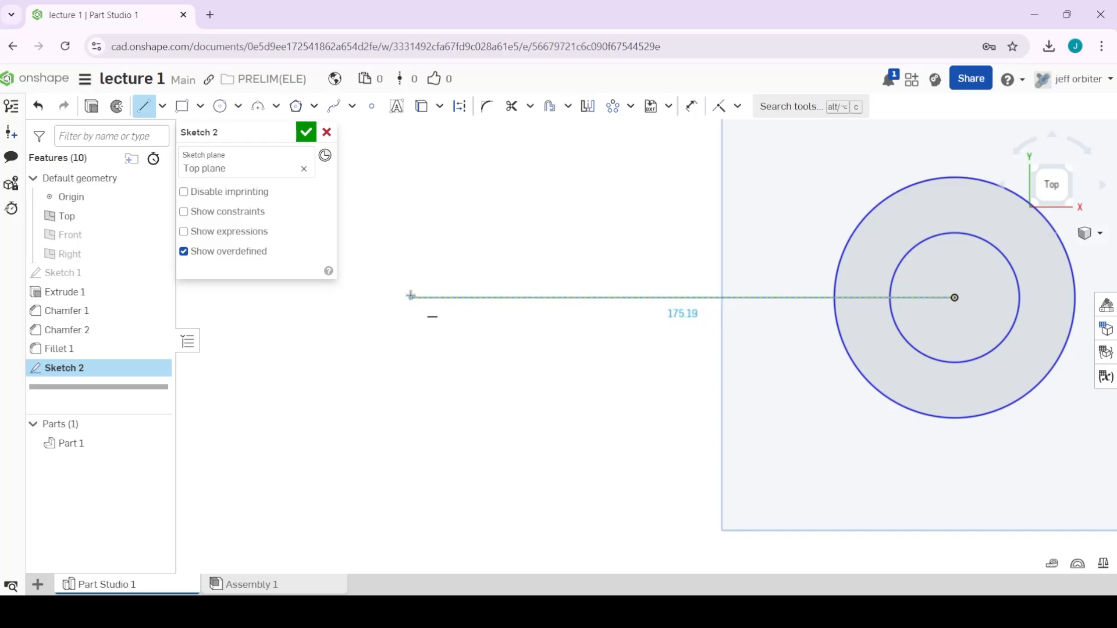
pyautogui.press('Escape')
# Sketch a horizontal line about 180 mm long, running outward from the leftmost point of the outer circle.
pyautogui.click(143, 106)
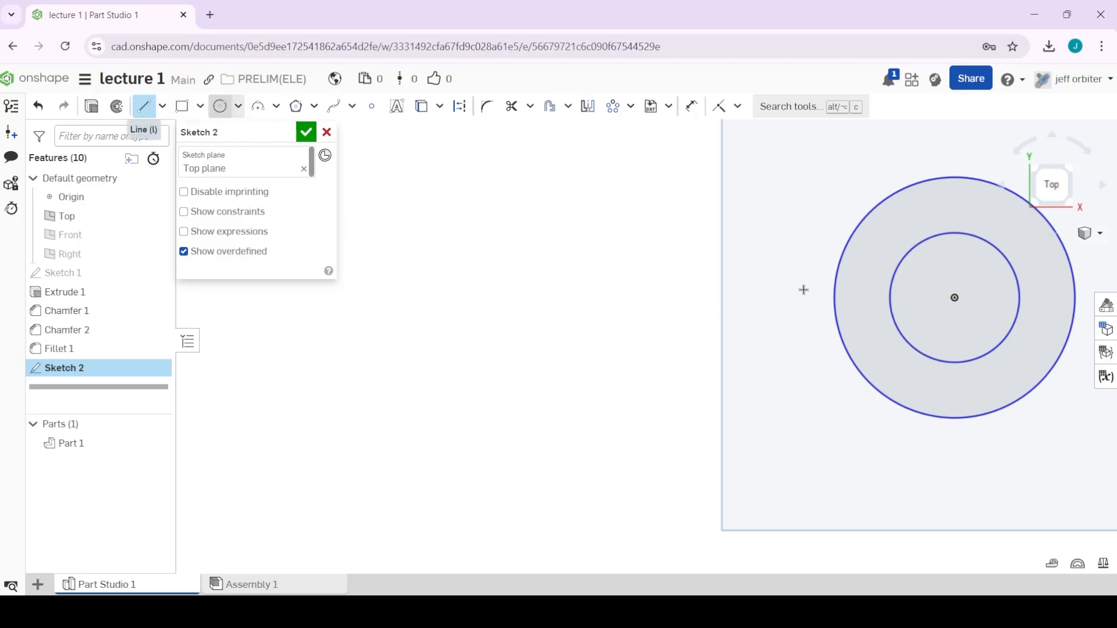
pyautogui.click(834, 298)
pyautogui.moveTo(546, 310); pyautogui.dragTo(737, 307, button='middle')
pyautogui.scroll(-2, 720, 318)
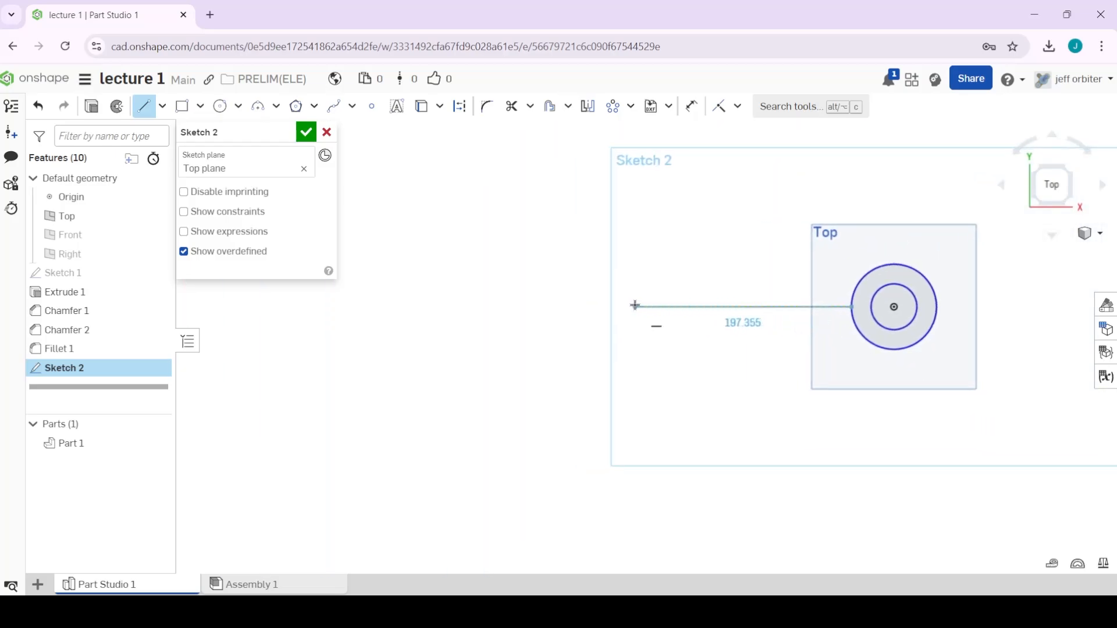
pyautogui.click(653, 307)
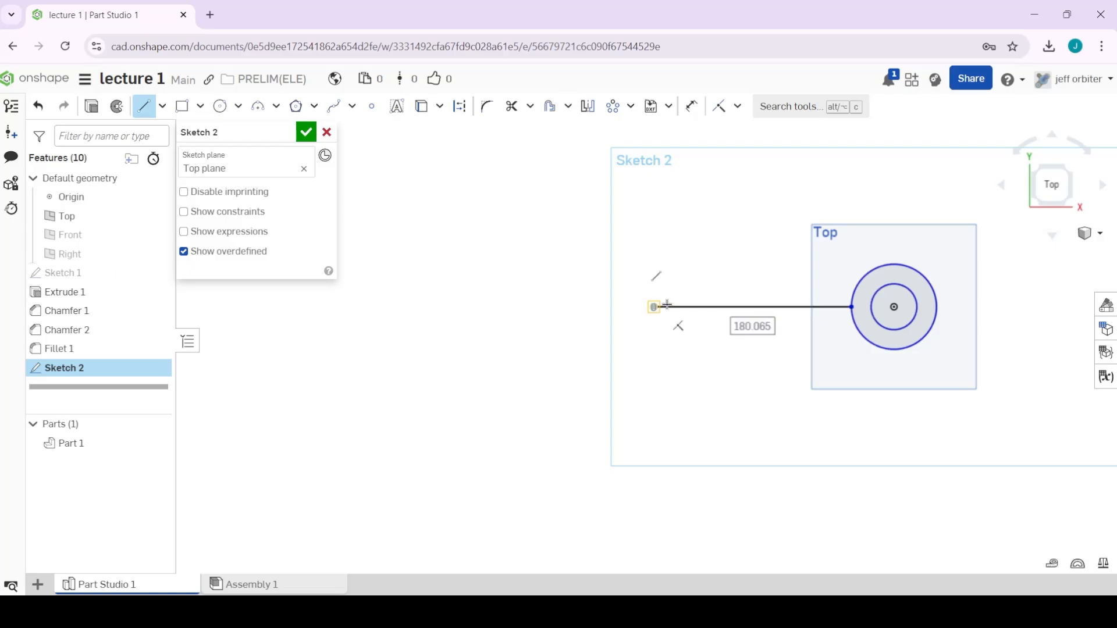
pyautogui.press('Escape')
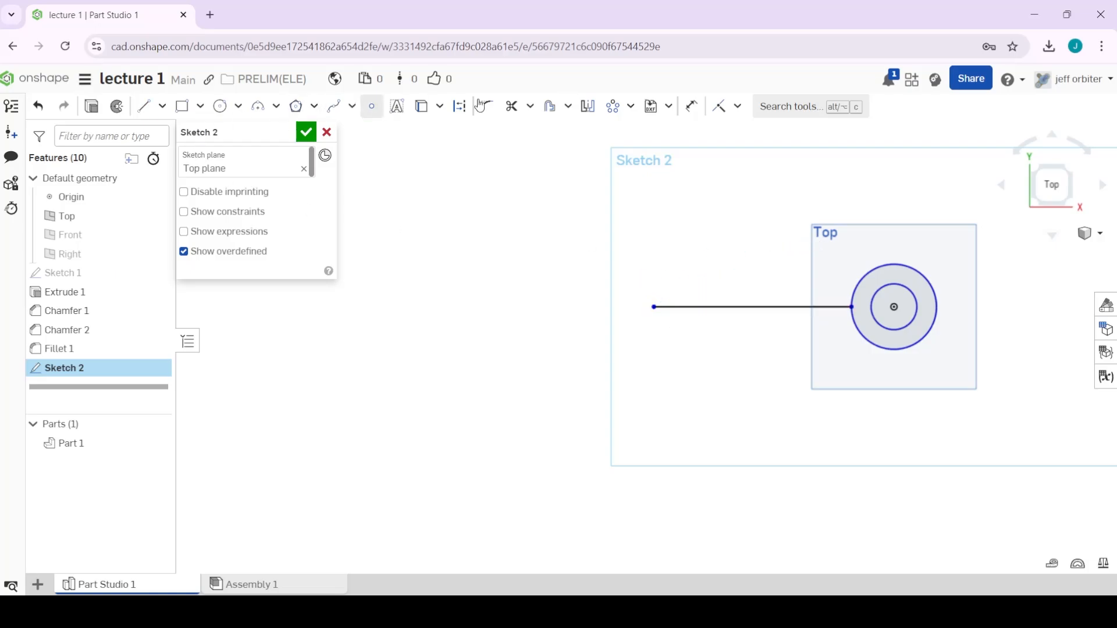
# Offset the horizontal line upward by 11 mm.
pyautogui.click(549, 106)
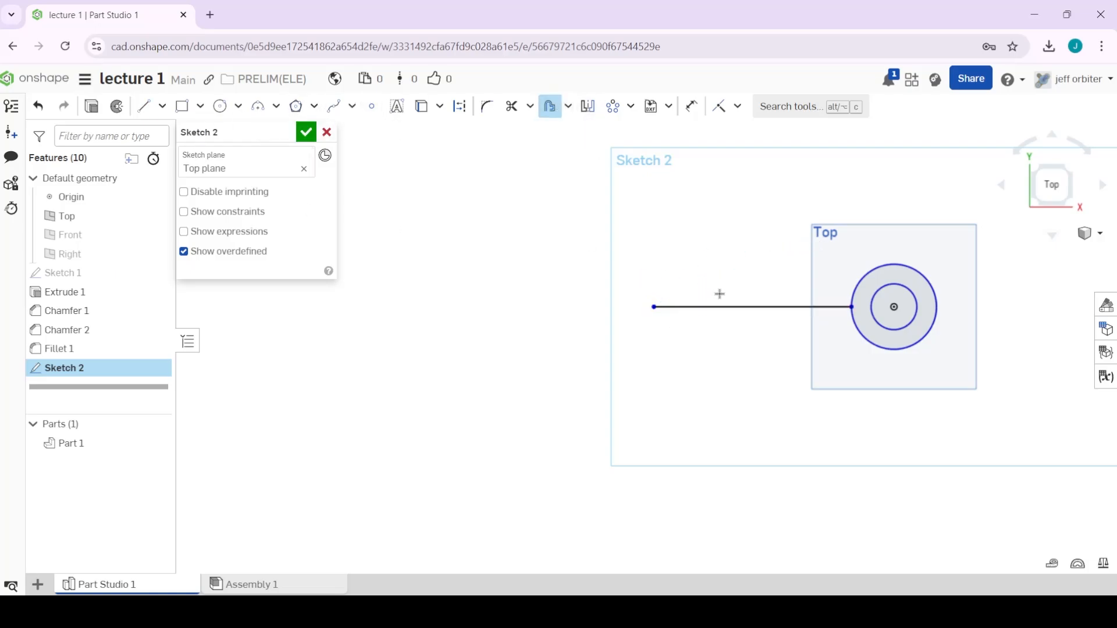
pyautogui.click(734, 307)
pyautogui.scroll(3, 748, 351)
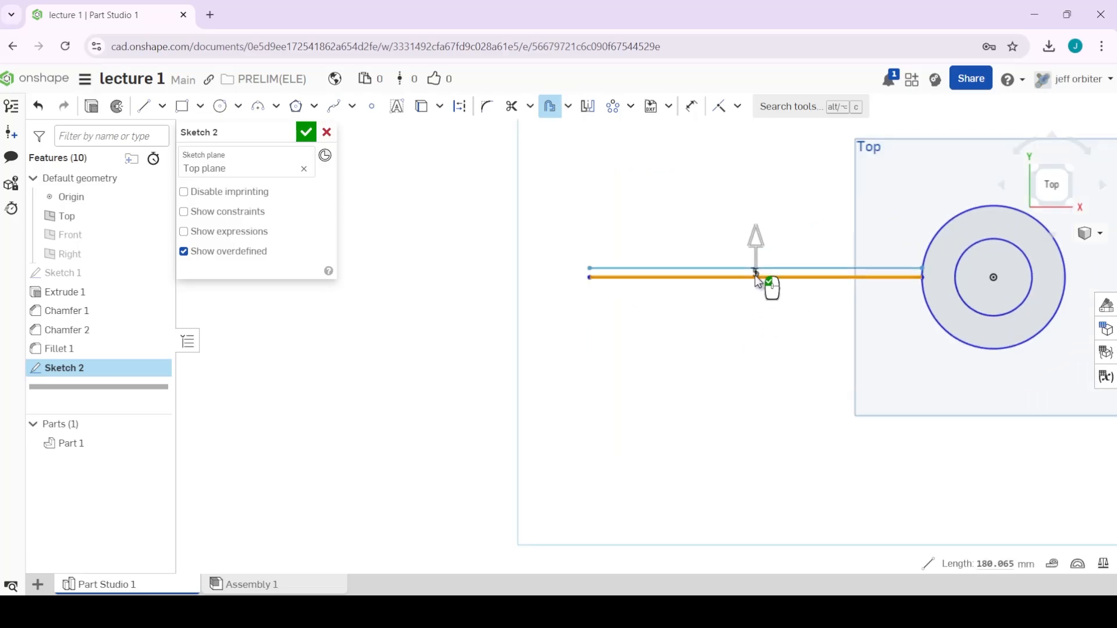
pyautogui.moveTo(761, 243); pyautogui.dragTo(760, 231)
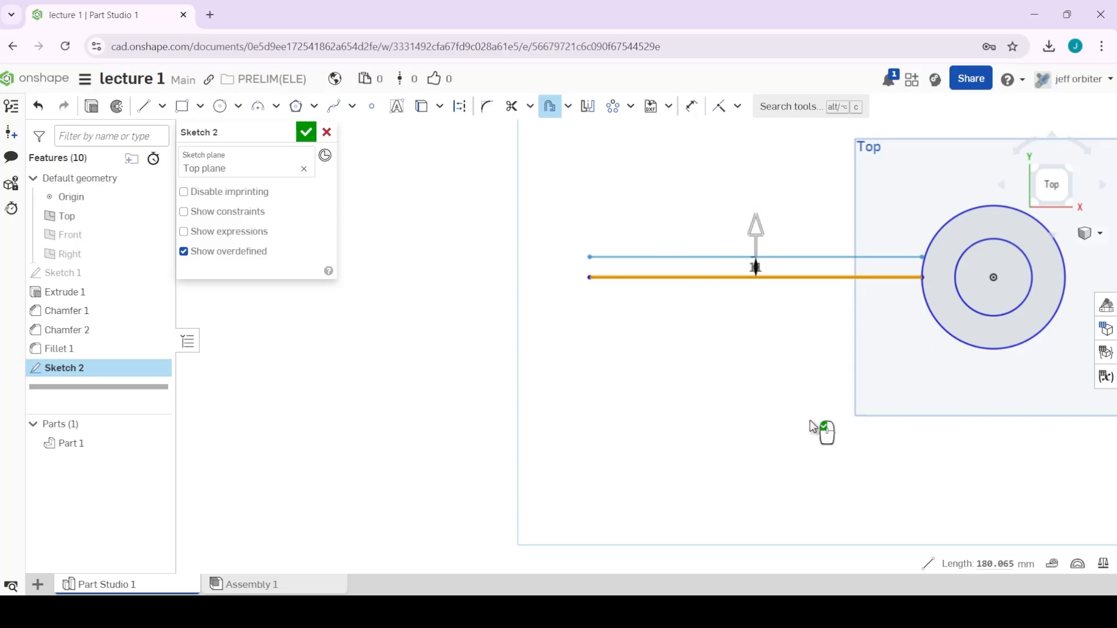
pyautogui.click(679, 214)
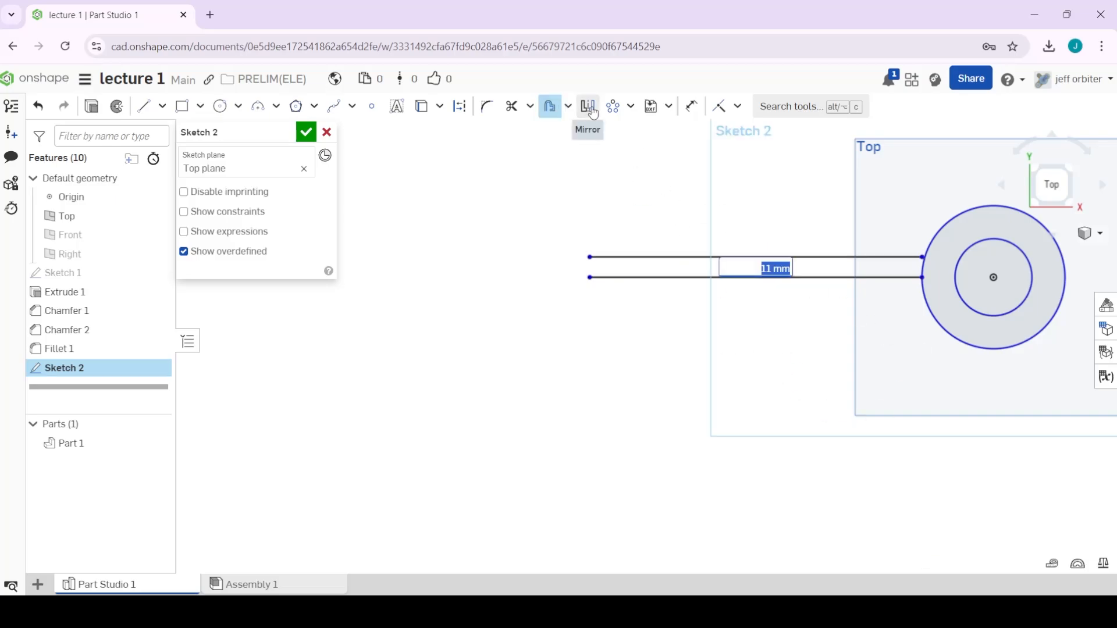
pyautogui.press('Return')
pyautogui.press('Escape')
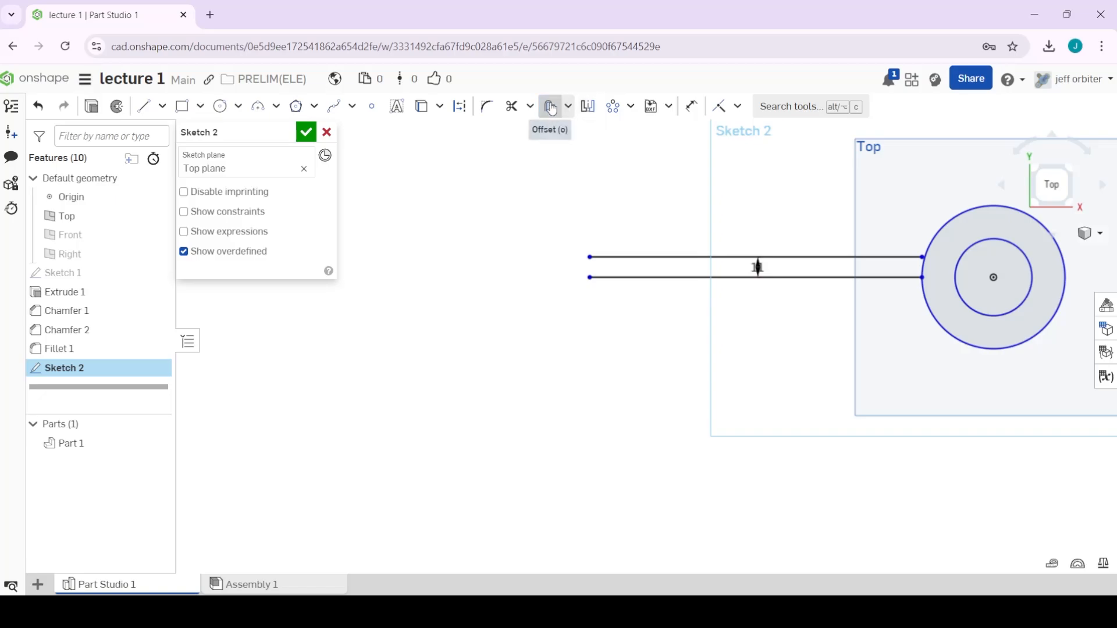
# Mirror the offset line about the original horizontal line.
pyautogui.click(587, 106)
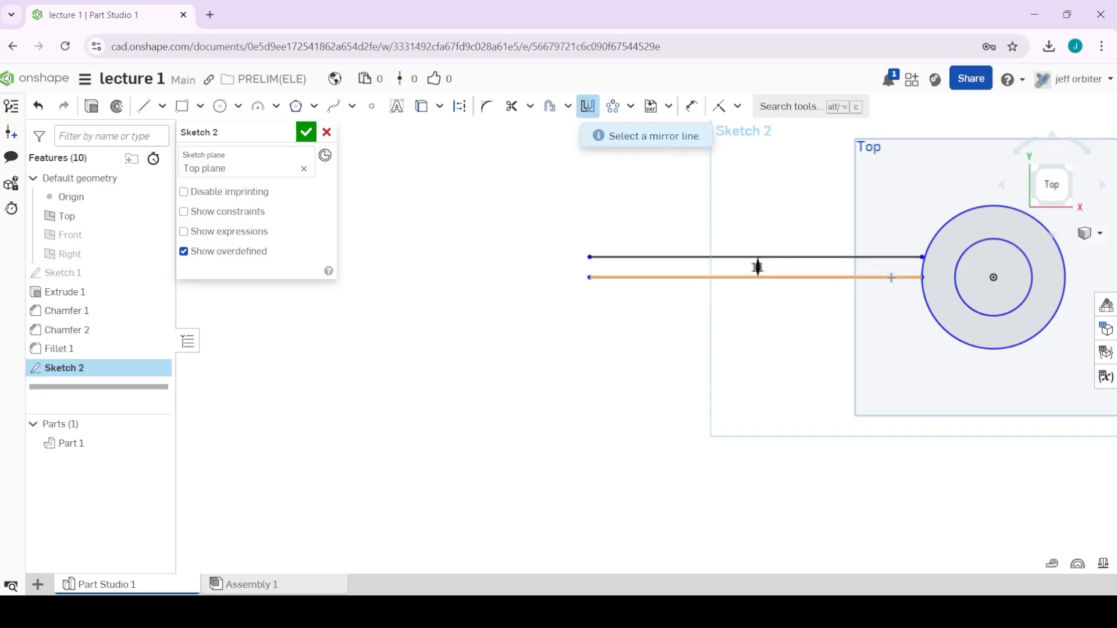
pyautogui.click(838, 278)
pyautogui.click(836, 257)
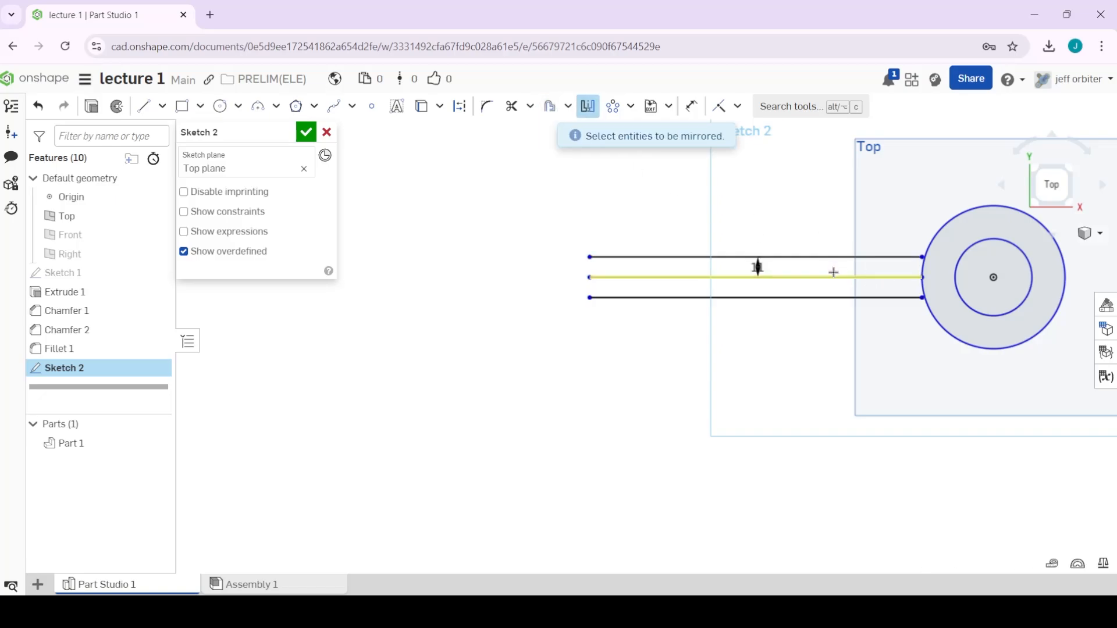
# Extend the upper and lower parallel lines until they meet the outer circle.
pyautogui.scroll(-4, 890, 346)
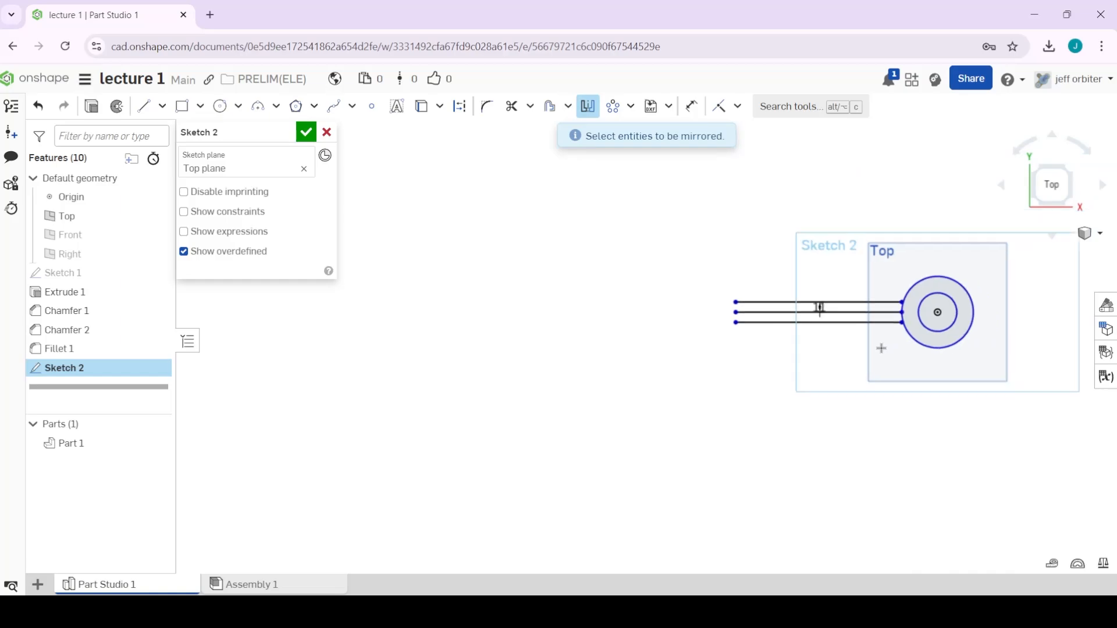
pyautogui.scroll(5, 882, 348)
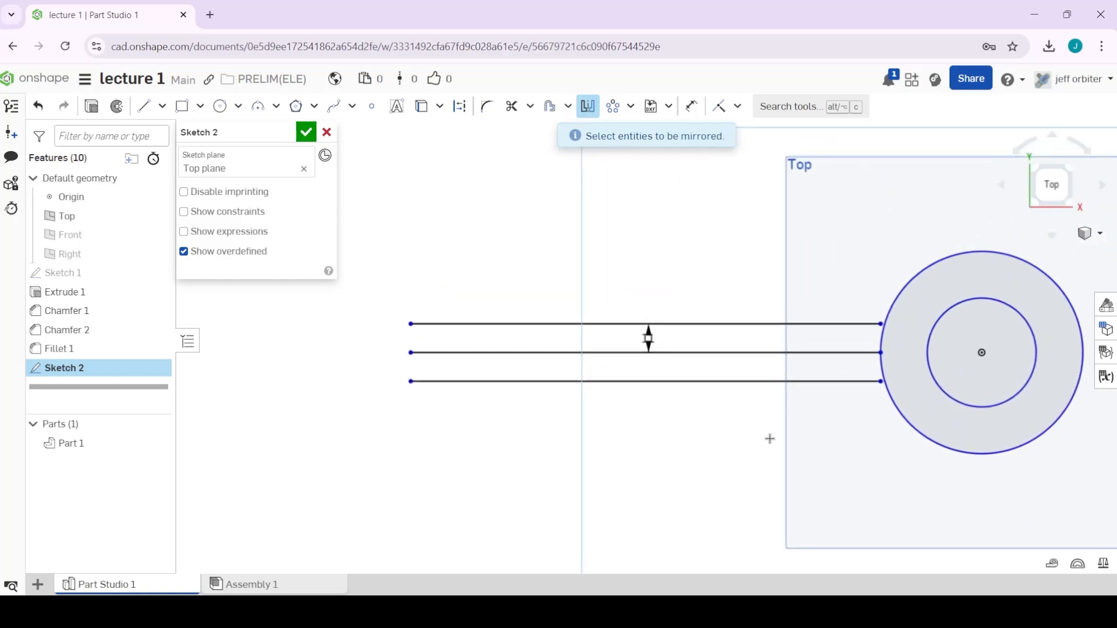
pyautogui.scroll(3, 807, 365)
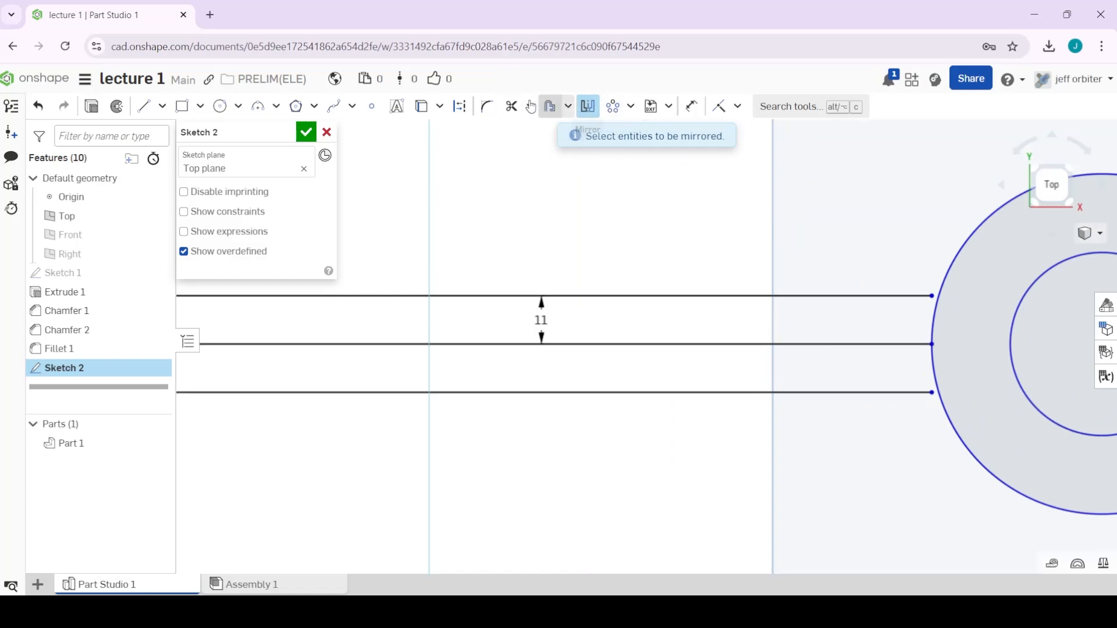
pyautogui.click(530, 107)
pyautogui.click(533, 157)
pyautogui.scroll(4, 978, 302)
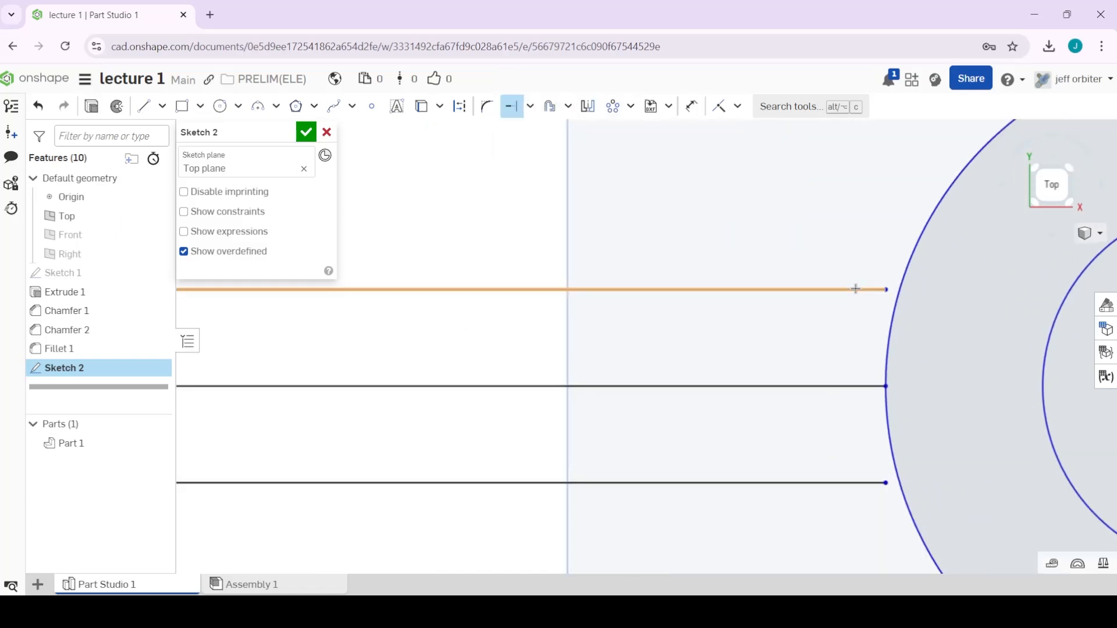
pyautogui.click(853, 289)
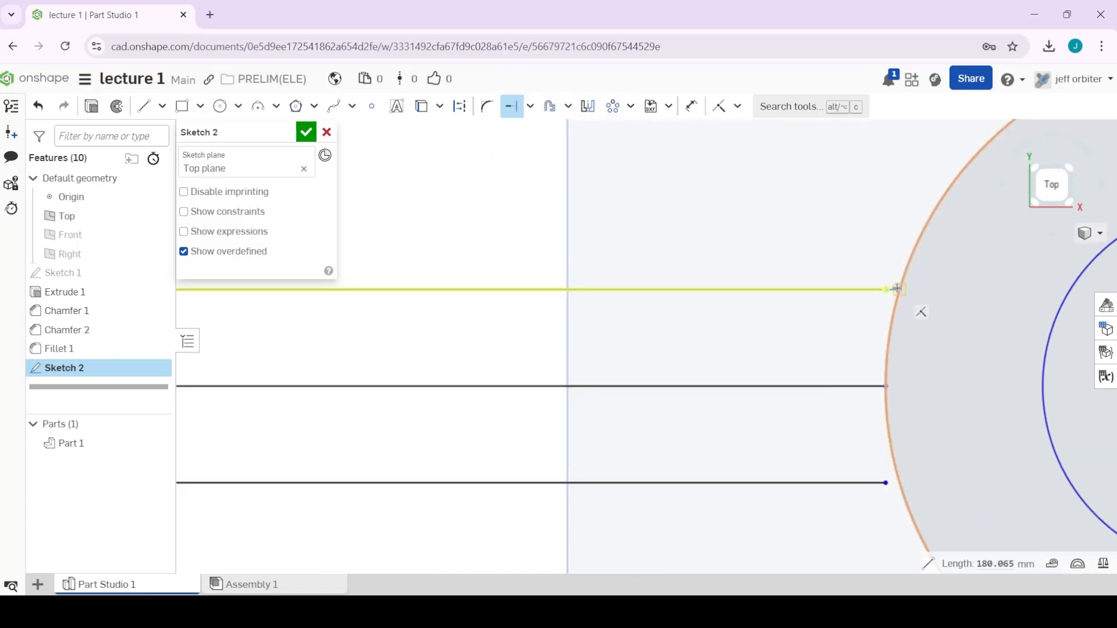
pyautogui.click(855, 482)
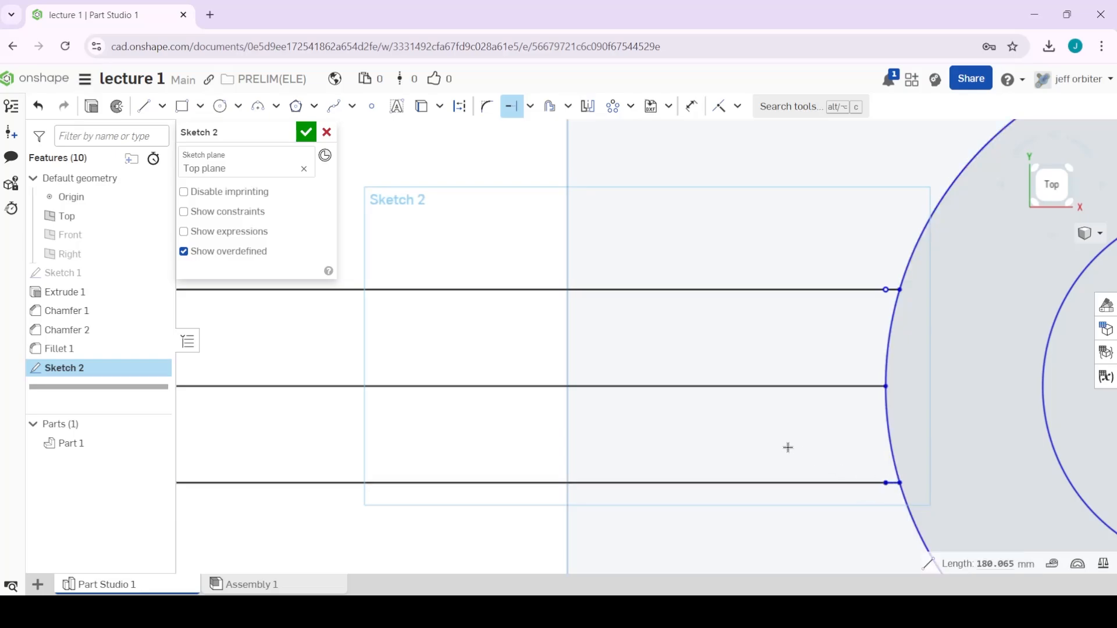
# Sketch two connected lines from the upper shaft line's free end: about 77 mm outward and up, then about 236 mm to a tip level with the centre line.
pyautogui.scroll(-4, 769, 437)
pyautogui.scroll(-5, 667, 367)
pyautogui.moveTo(409, 294); pyautogui.dragTo(673, 307, button='middle')
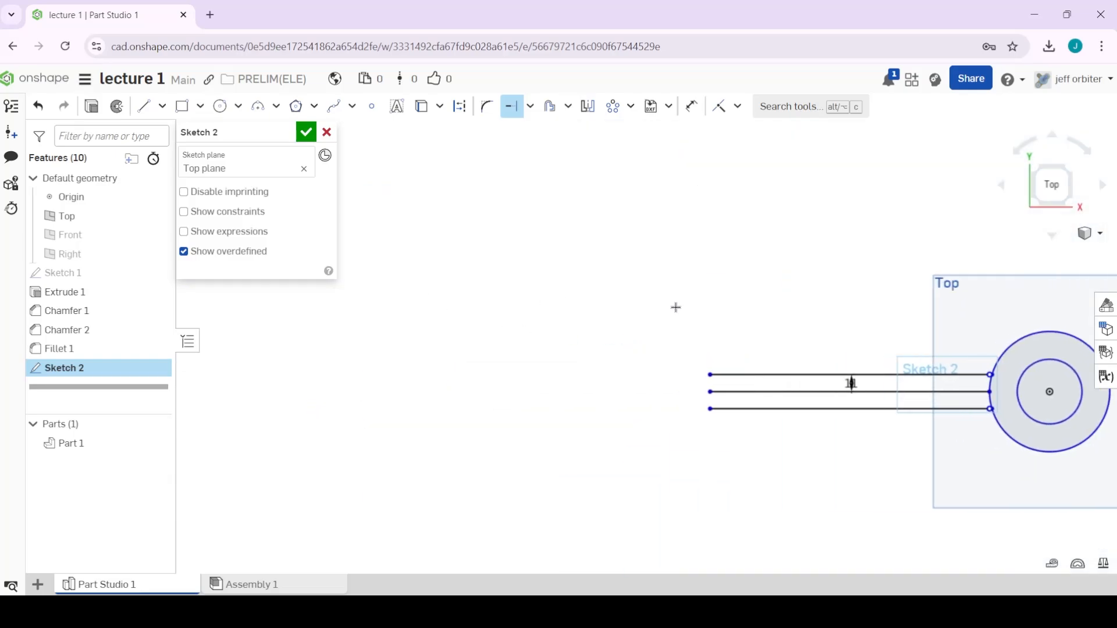
pyautogui.scroll(-2, 726, 314)
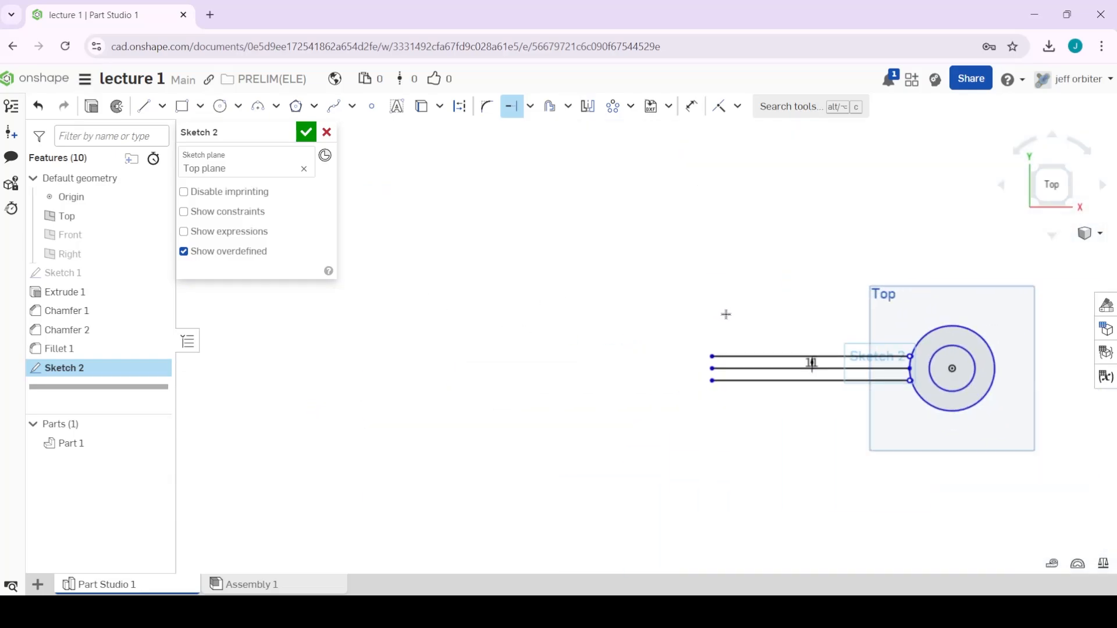
pyautogui.click(142, 115)
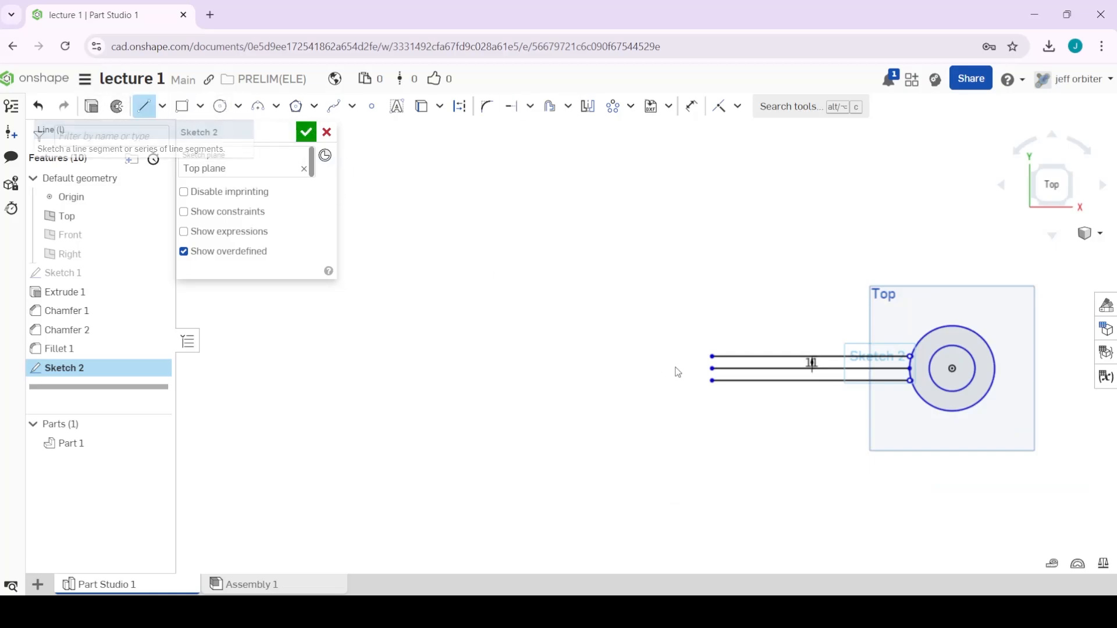
pyautogui.click(713, 356)
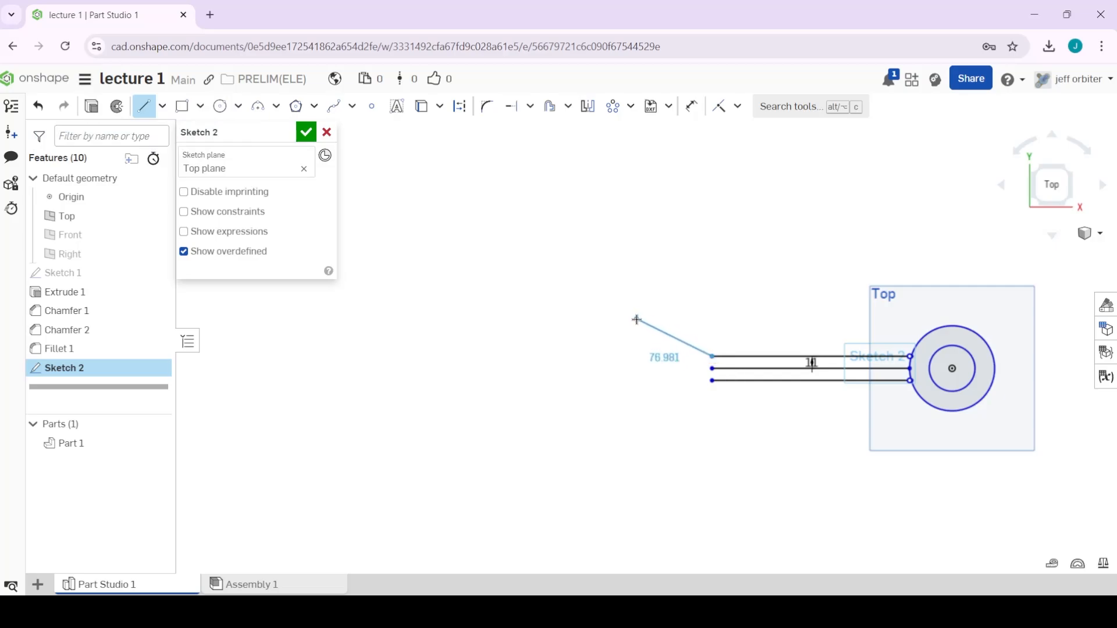
pyautogui.click(636, 319)
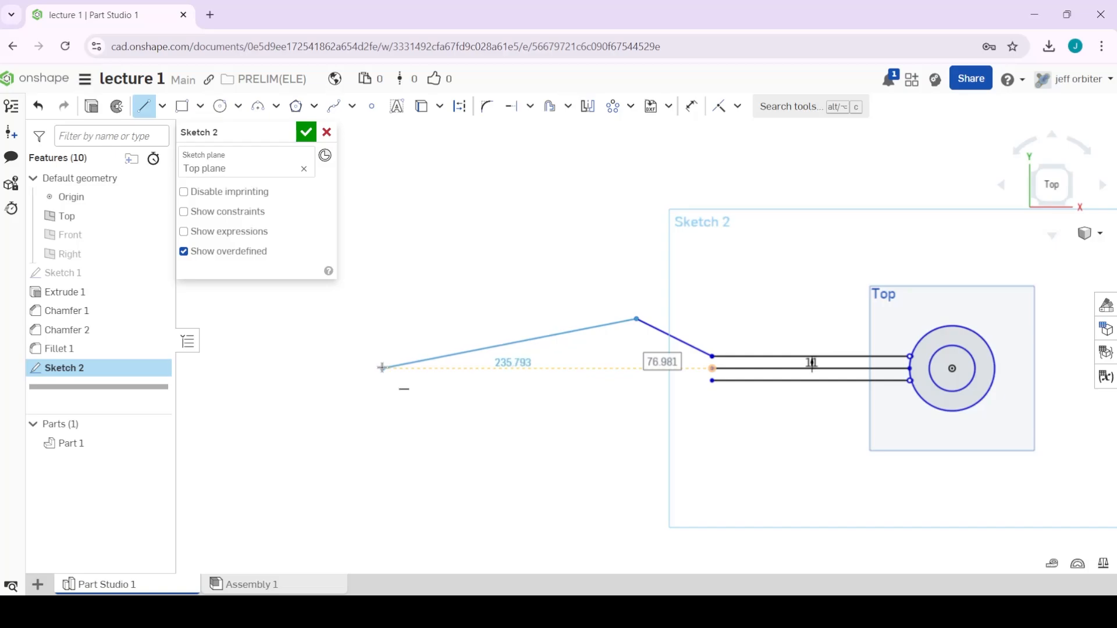
pyautogui.click(382, 368)
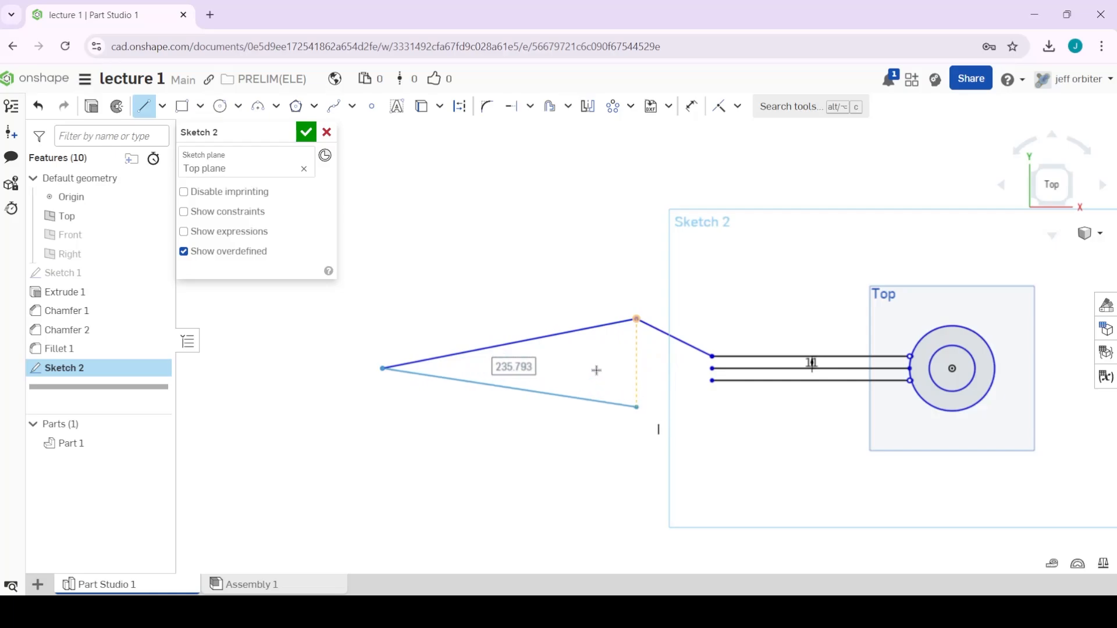
pyautogui.press('Escape')
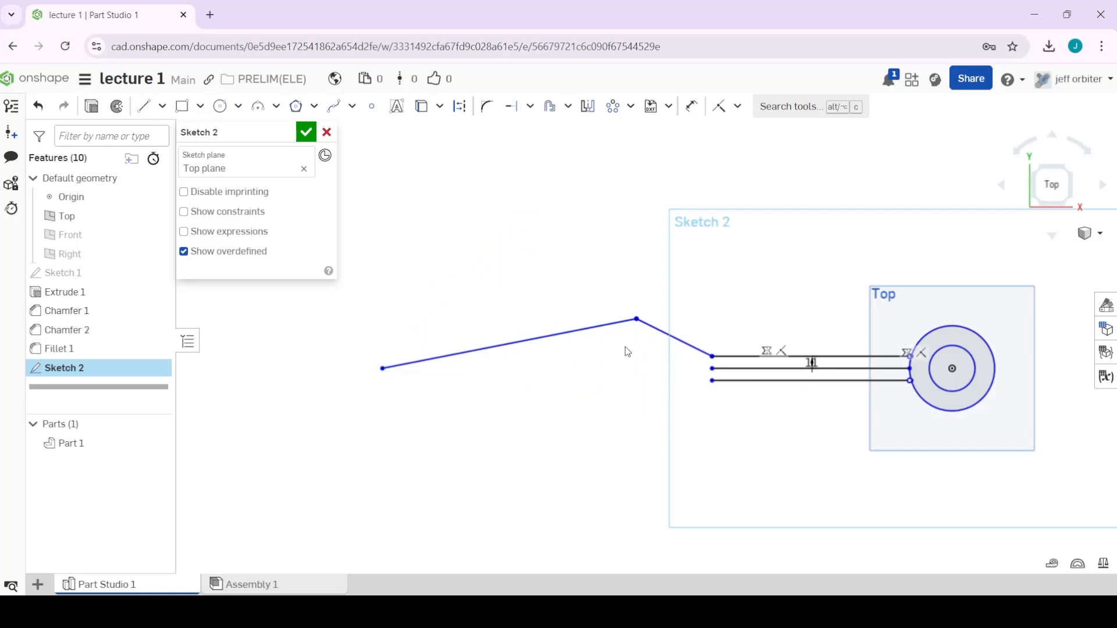
# Mirror the two blade lines about the shaft's centre line and finish the sketch.
pyautogui.click(588, 106)
pyautogui.click(809, 368)
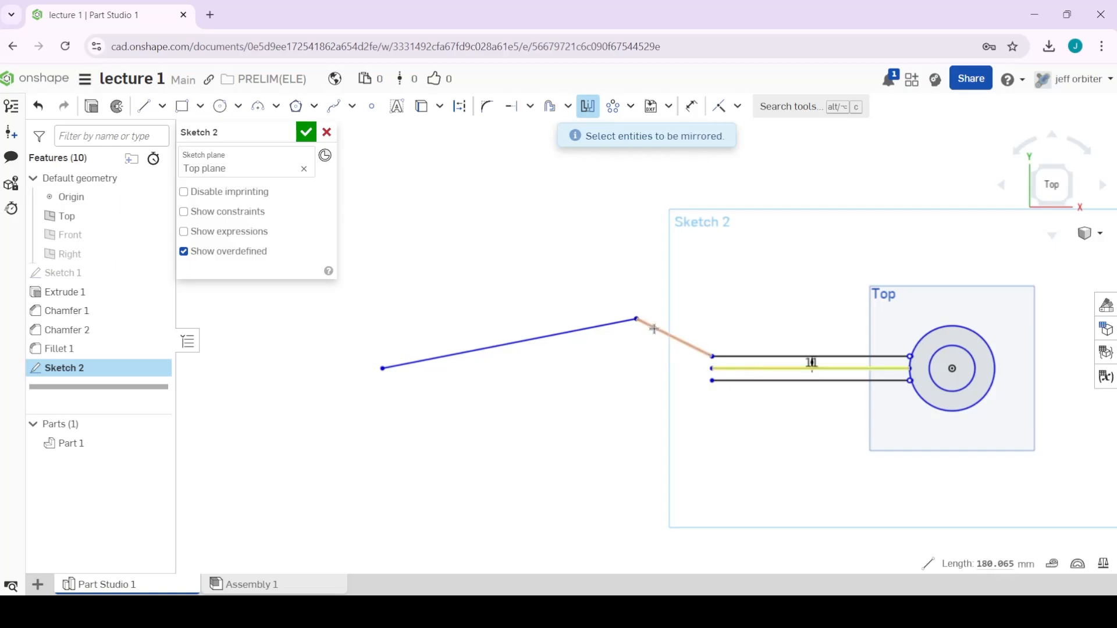
pyautogui.click(577, 330)
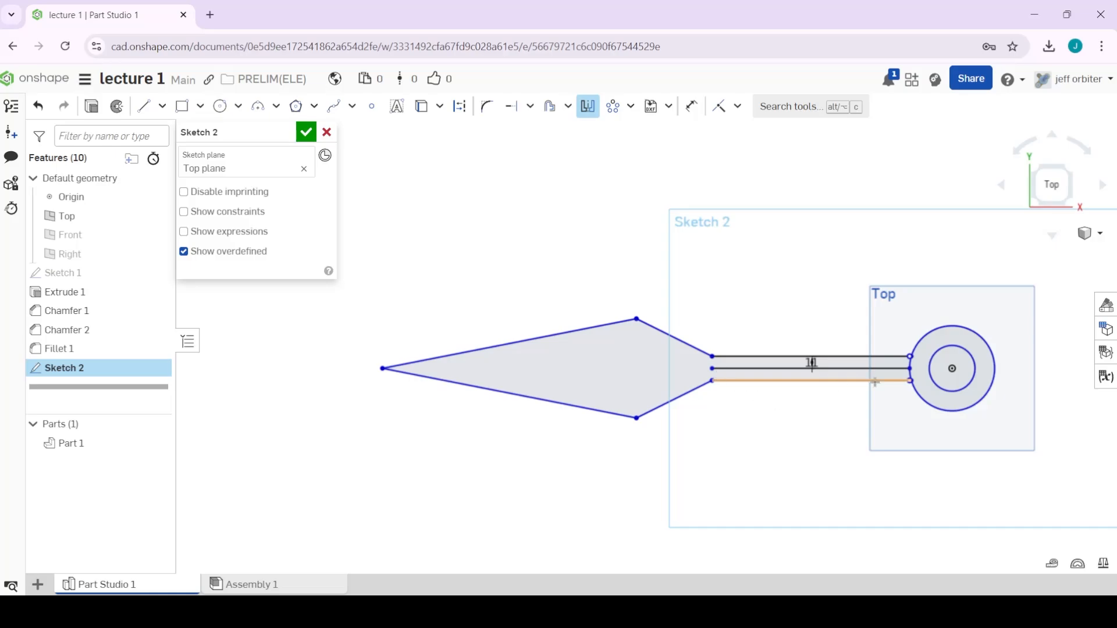
pyautogui.scroll(-3, 756, 286)
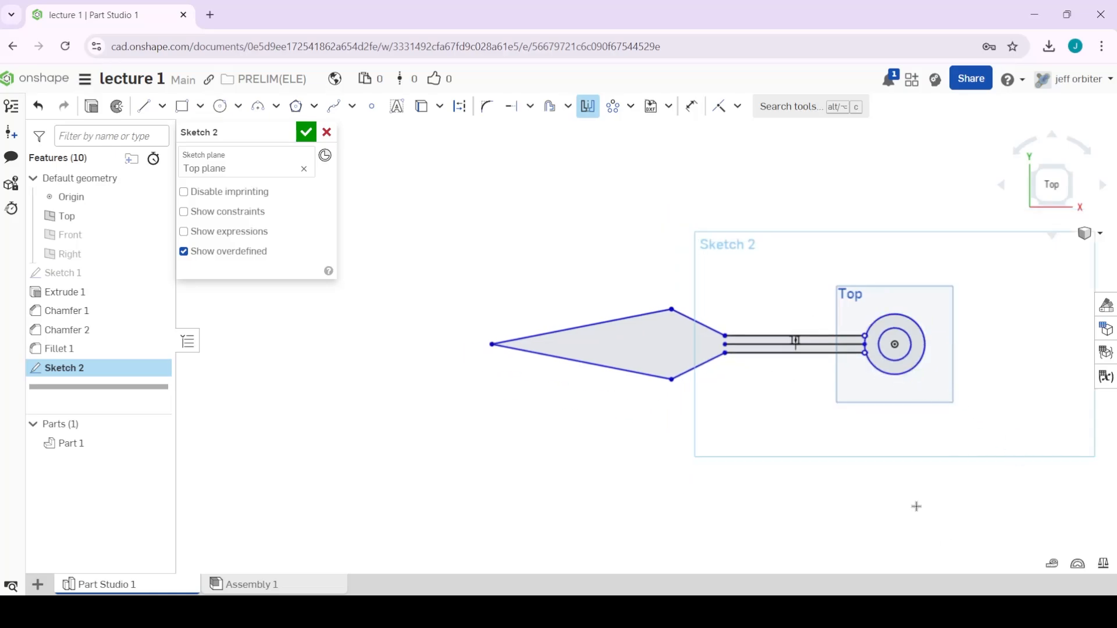
pyautogui.moveTo(916, 506)
pyautogui.mouseDown(button='right')
pyautogui.moveTo(884, 461)
pyautogui.moveTo(955, 471)
pyautogui.moveTo(890, 449)
pyautogui.mouseUp(button='right')
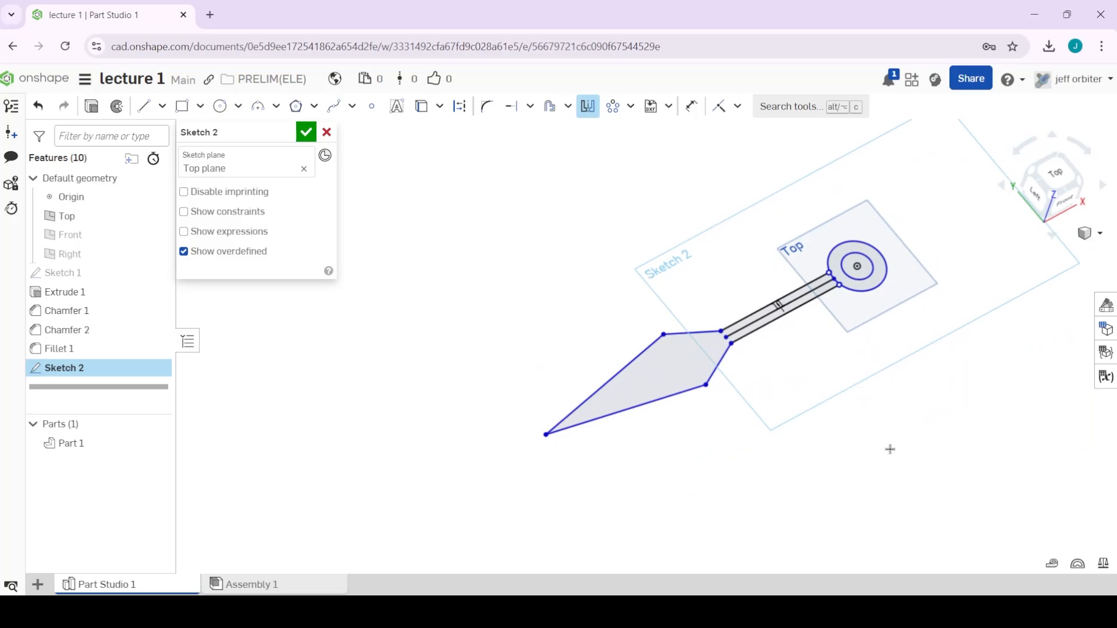
pyautogui.click(307, 134)
# Extrude the blade, shaft and ring regions of the sketch 25 mm as a new solid, leaving the inner circle open.
pyautogui.moveTo(943, 354); pyautogui.dragTo(826, 343, button='right')
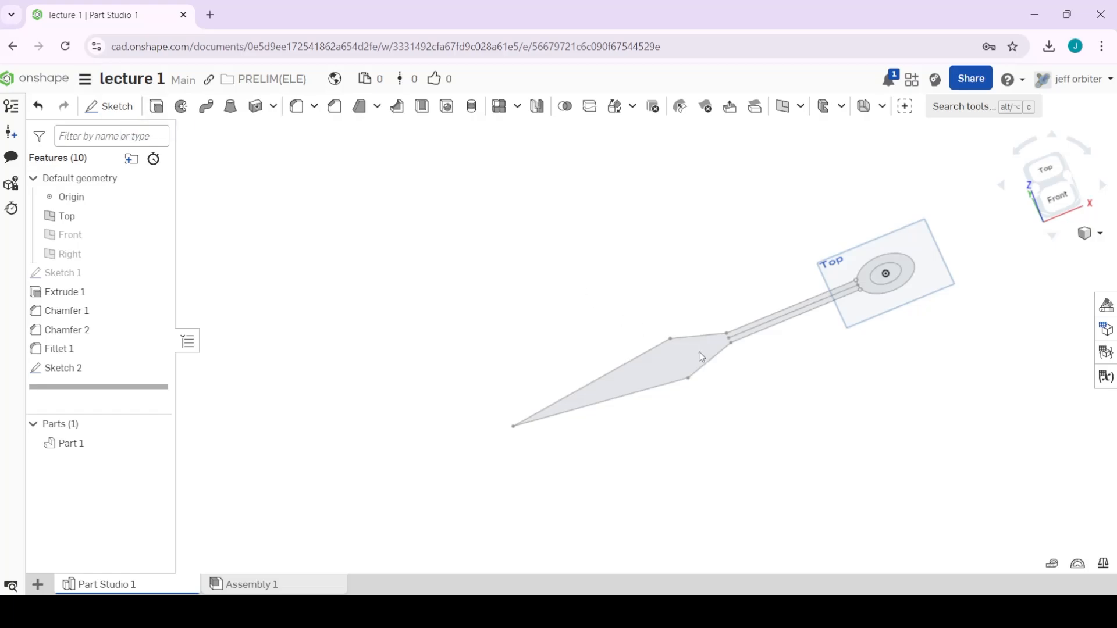
pyautogui.scroll(6, 672, 366)
pyautogui.hotkey('shift', 'e')
pyautogui.click(671, 367)
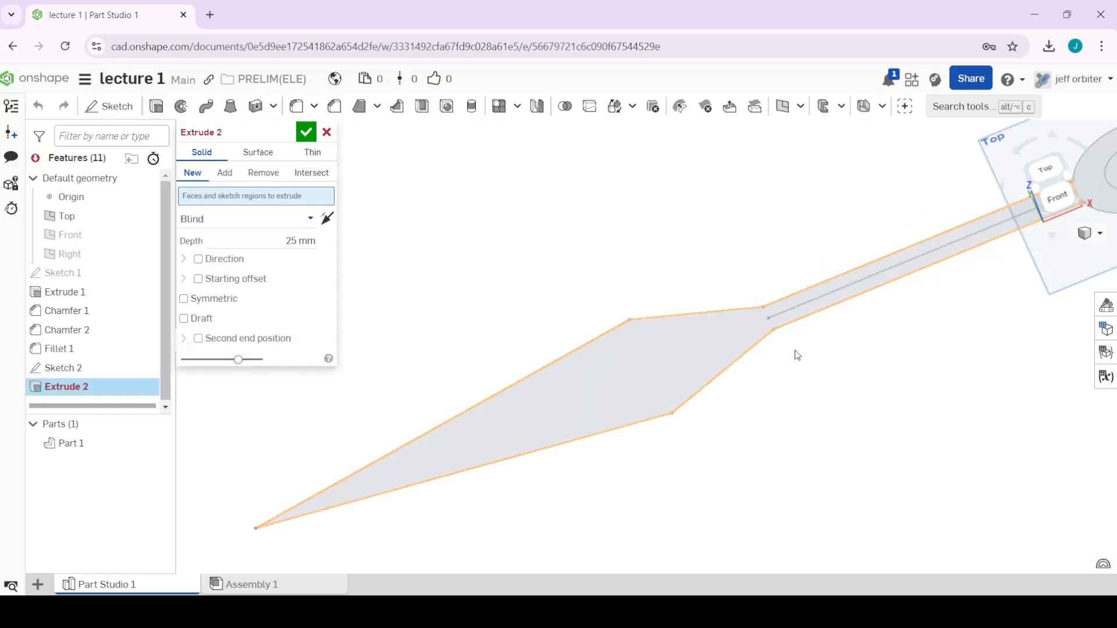
pyautogui.scroll(-2, 930, 317)
pyautogui.moveTo(925, 311); pyautogui.dragTo(883, 333, button='middle')
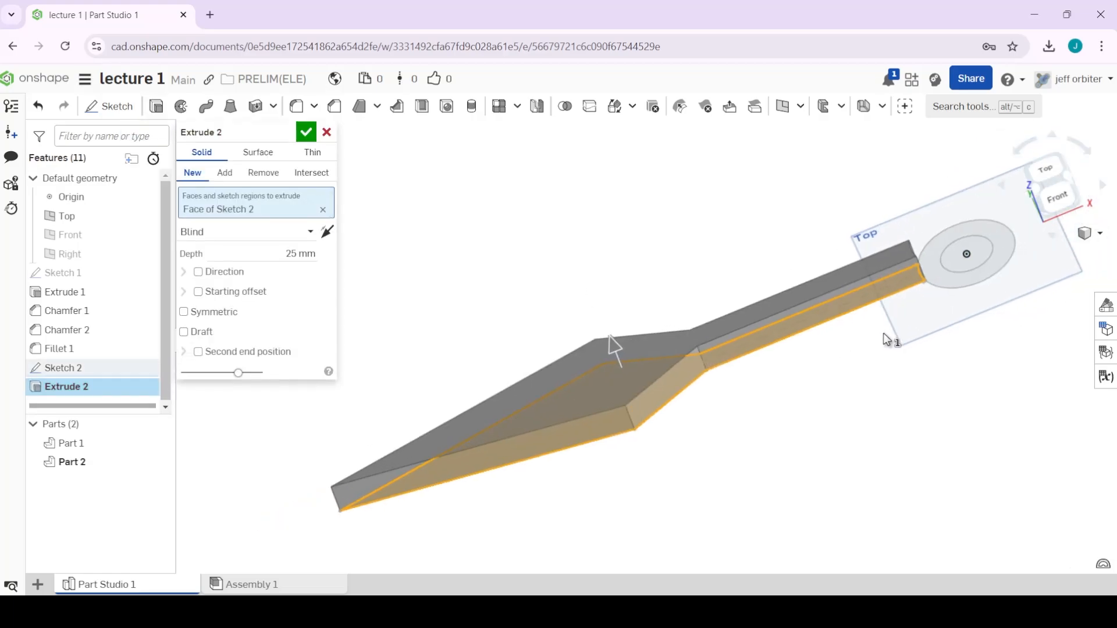
pyautogui.click(958, 284)
pyautogui.moveTo(815, 359)
pyautogui.mouseDown(button='right')
pyautogui.moveTo(836, 369)
pyautogui.moveTo(801, 354)
pyautogui.moveTo(818, 391)
pyautogui.moveTo(825, 379)
pyautogui.moveTo(807, 360)
pyautogui.moveTo(818, 351)
pyautogui.moveTo(669, 296)
pyautogui.mouseUp(button='right')
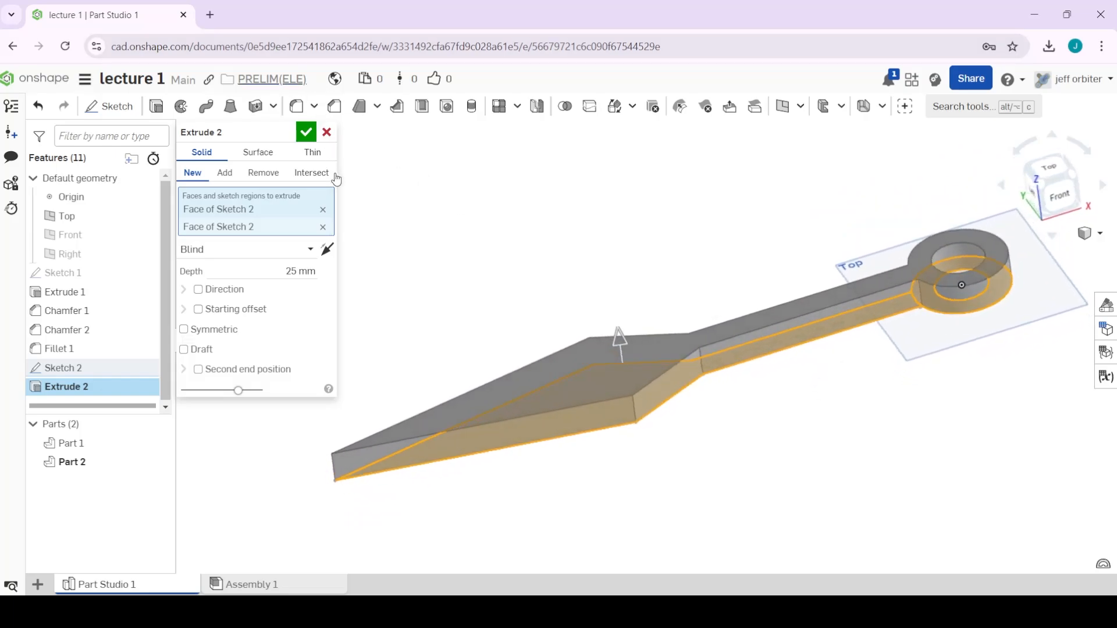
pyautogui.click(307, 132)
pyautogui.scroll(-1, 582, 297)
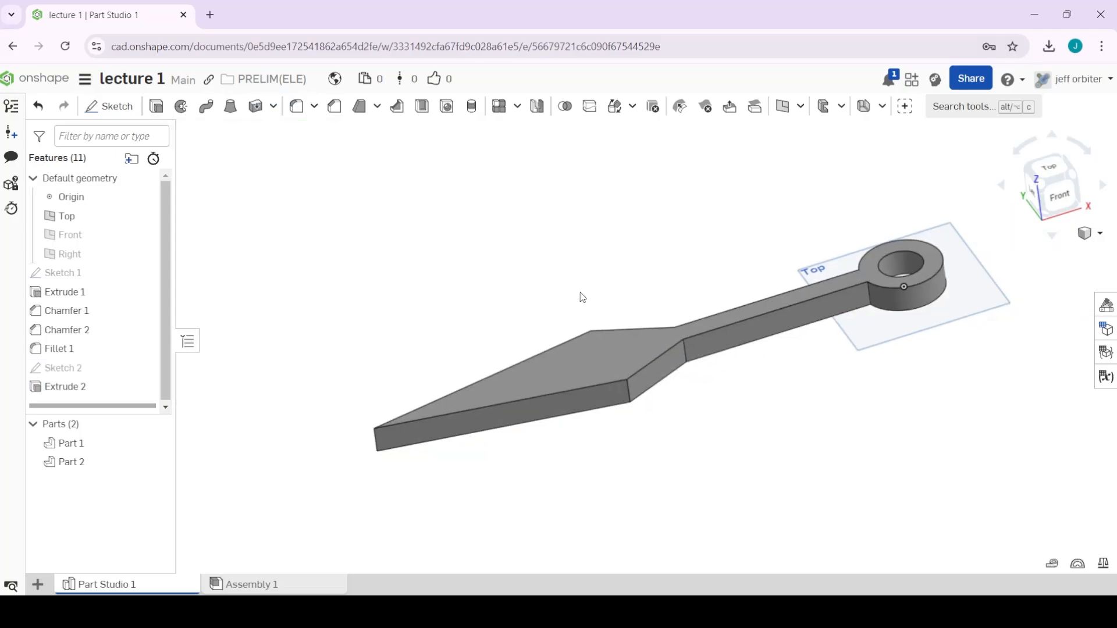
# Start an equal-distance chamfer on the four upper edges of the pointed blade.
pyautogui.moveTo(454, 294); pyautogui.dragTo(431, 274, button='right')
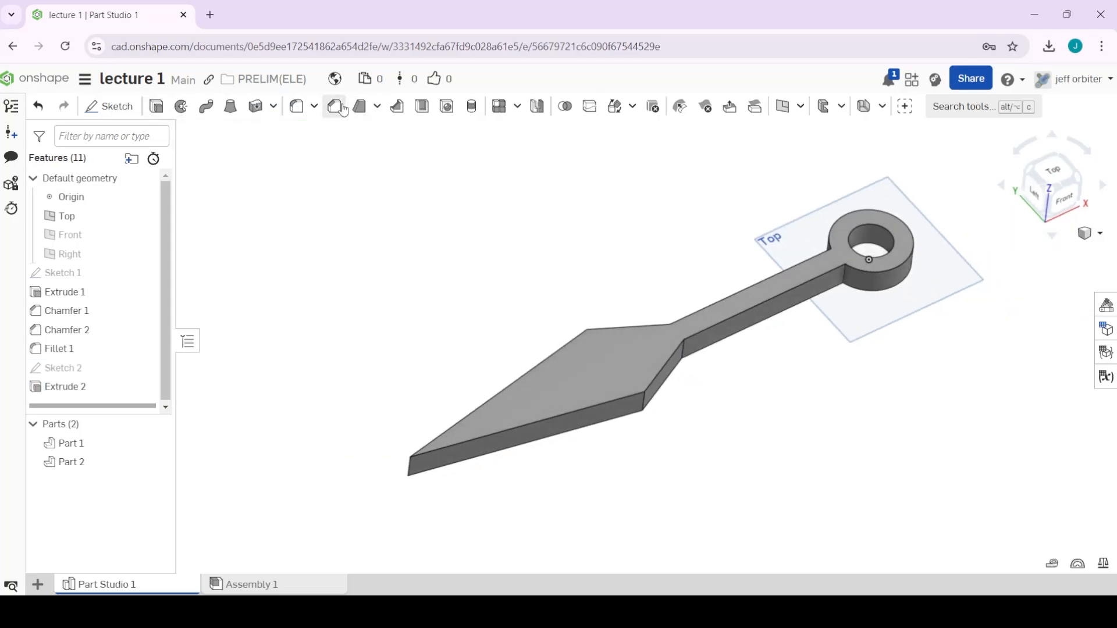
pyautogui.click(600, 405)
pyautogui.hotkey('shift', 'c')
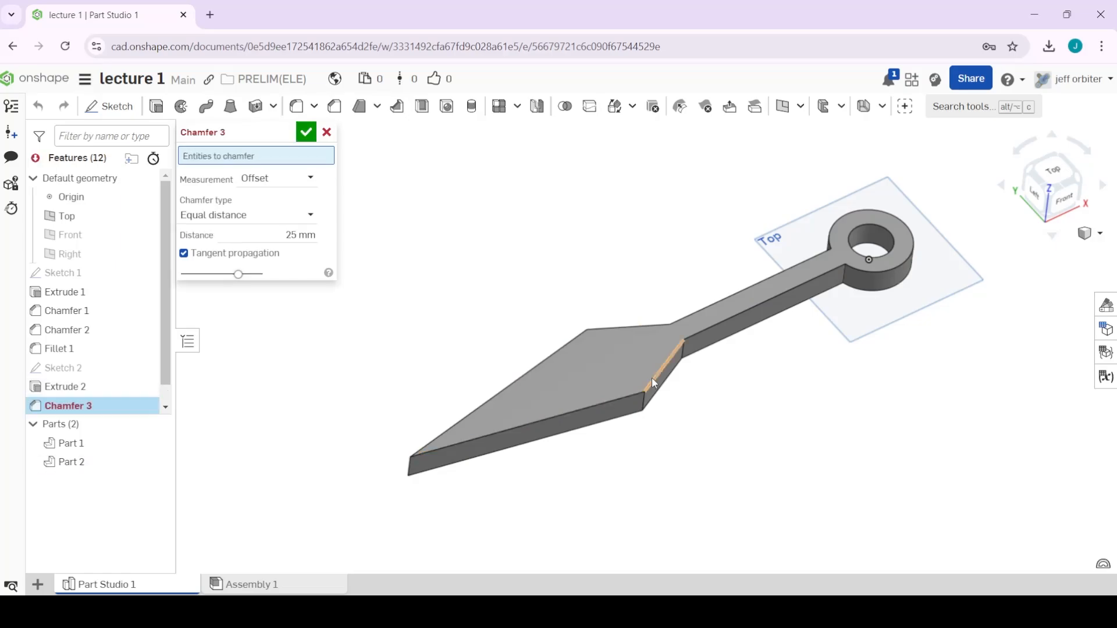
pyautogui.click(649, 369)
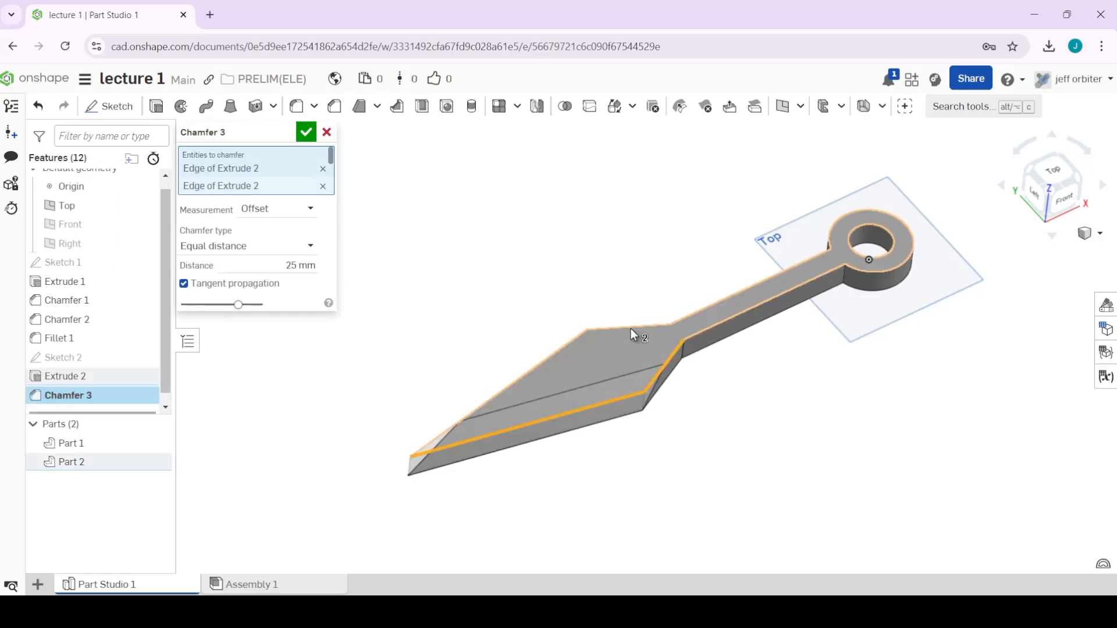
pyautogui.click(572, 348)
pyautogui.click(553, 355)
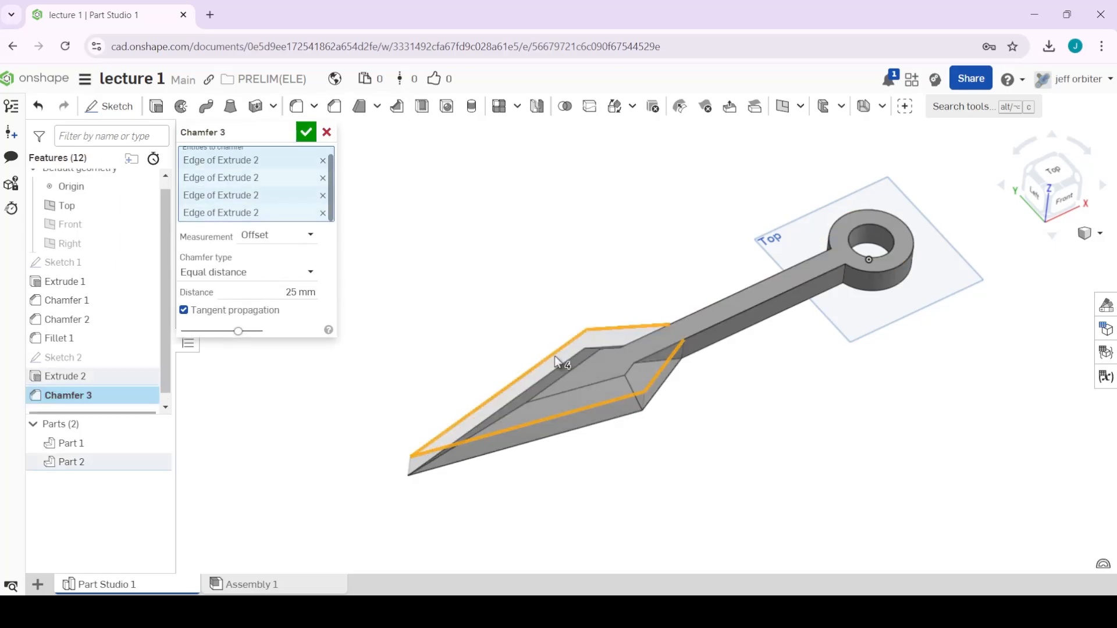
# Add one long lower blade edge to the chamfer and set its distance to 12.5 mm.
pyautogui.moveTo(597, 394); pyautogui.dragTo(574, 350, button='right')
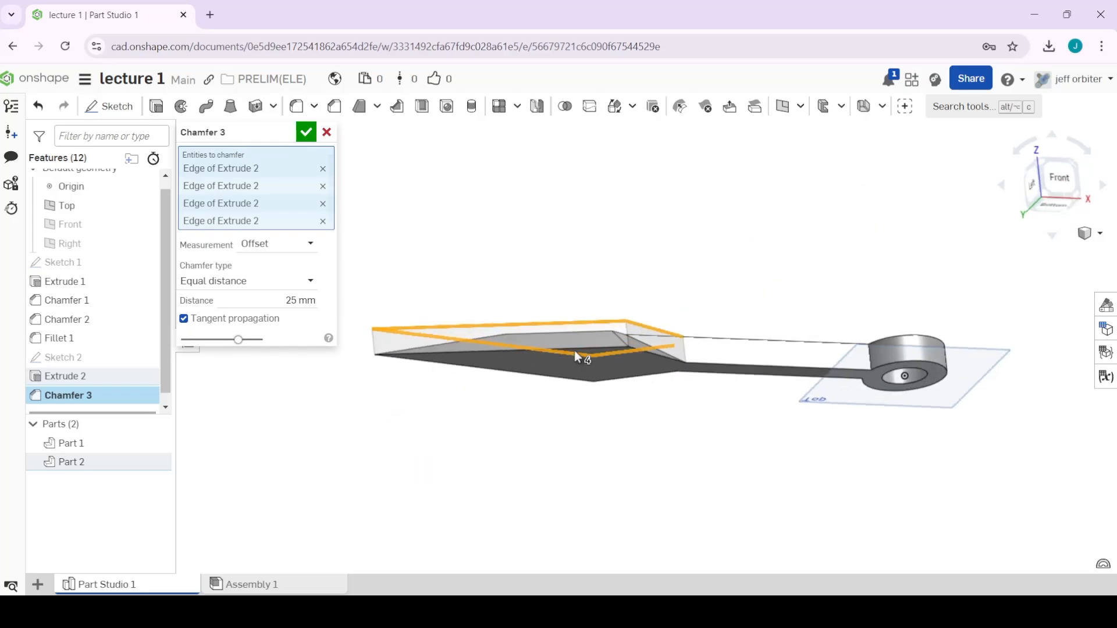
pyautogui.click(570, 351)
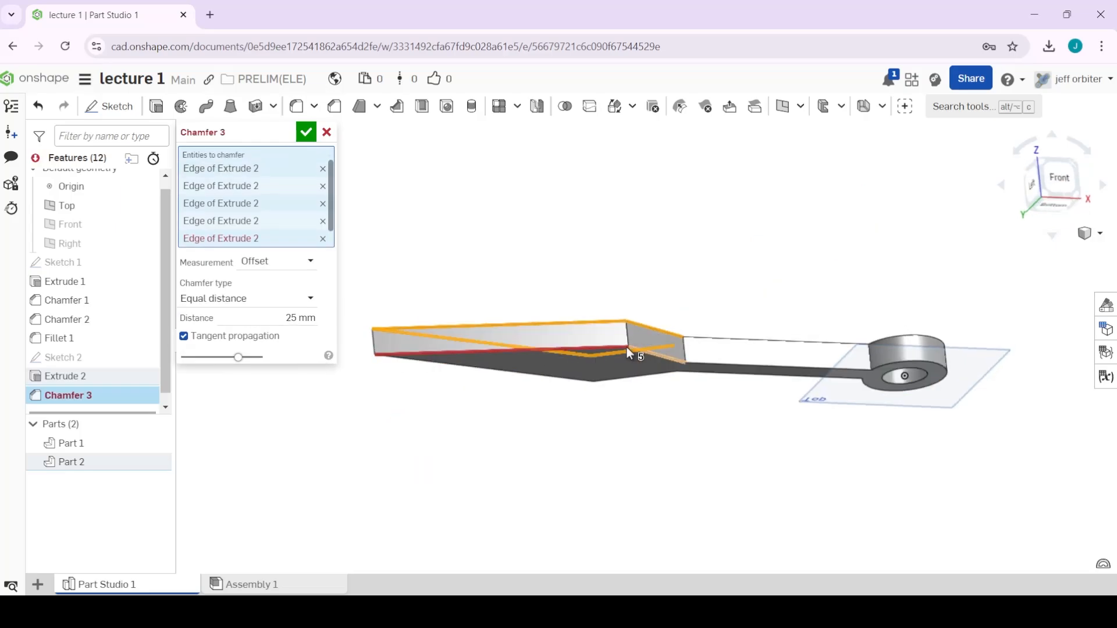
pyautogui.click(263, 315)
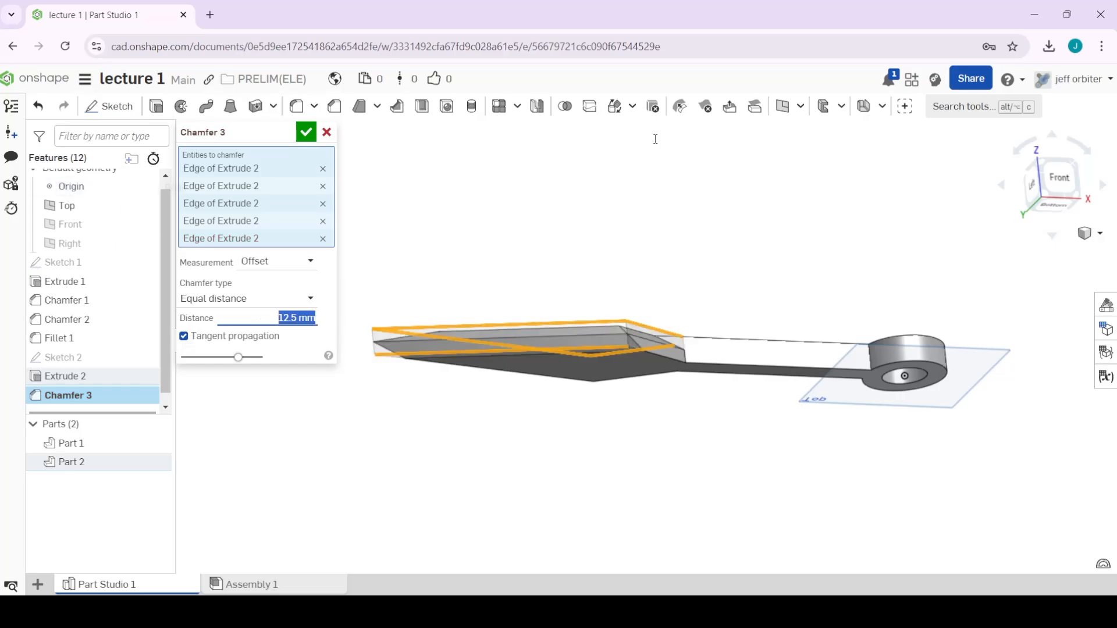
# Add the remaining three lower blade edges to the chamfer and accept it.
pyautogui.scroll(2, 644, 382)
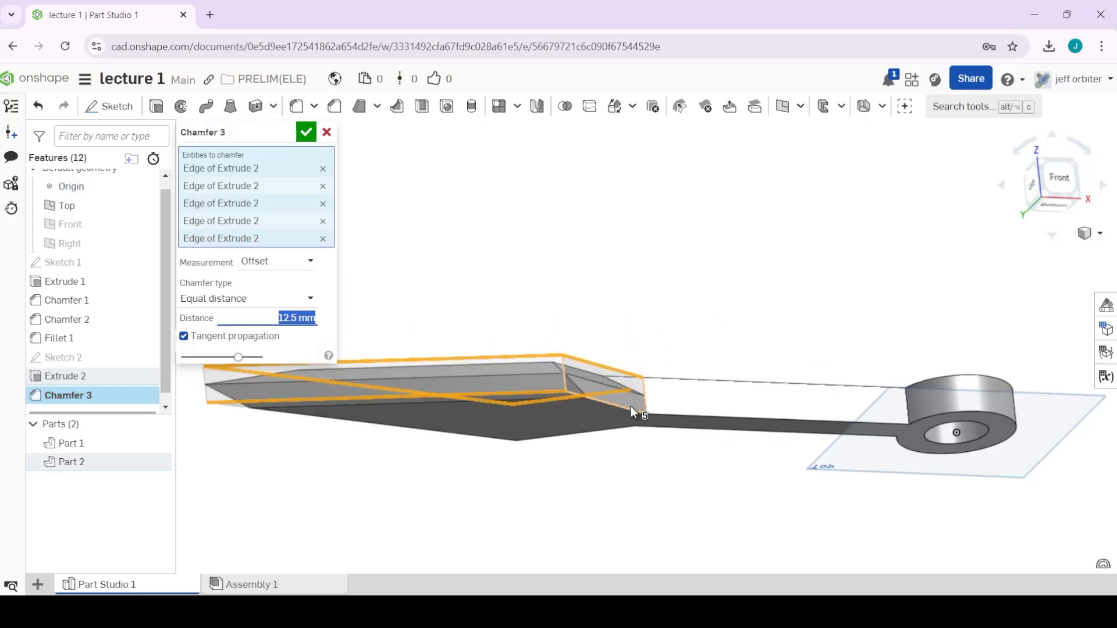
pyautogui.click(630, 407)
pyautogui.moveTo(536, 526); pyautogui.dragTo(563, 458, button='right')
pyautogui.click(489, 435)
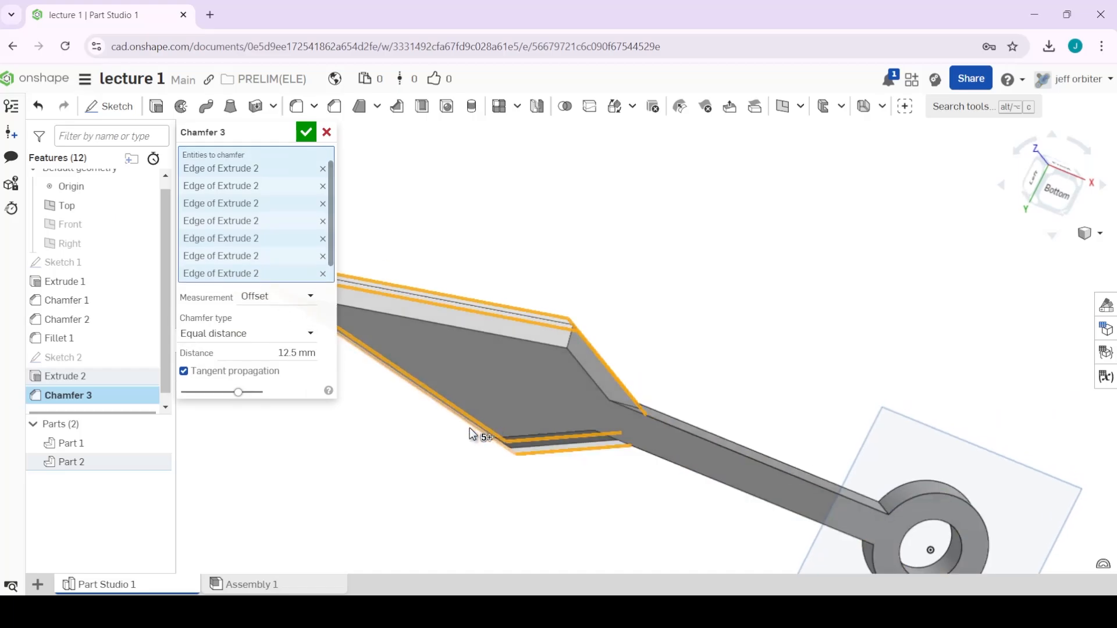
pyautogui.click(472, 433)
pyautogui.moveTo(668, 382); pyautogui.dragTo(688, 481, button='right')
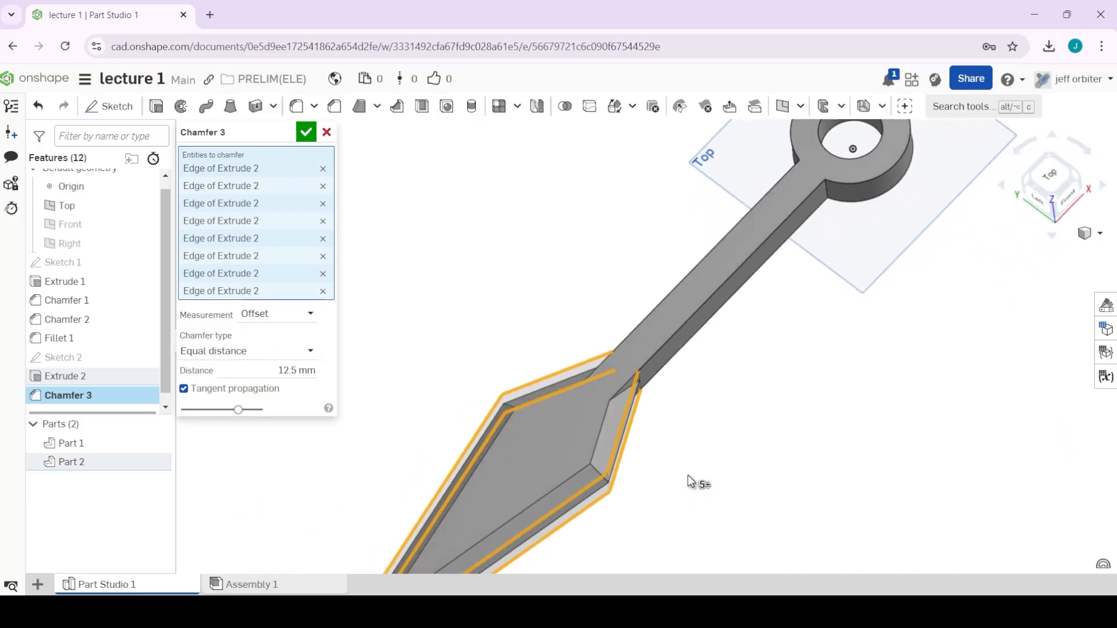
pyautogui.scroll(-2, 689, 476)
pyautogui.moveTo(671, 468); pyautogui.dragTo(684, 311, button='middle')
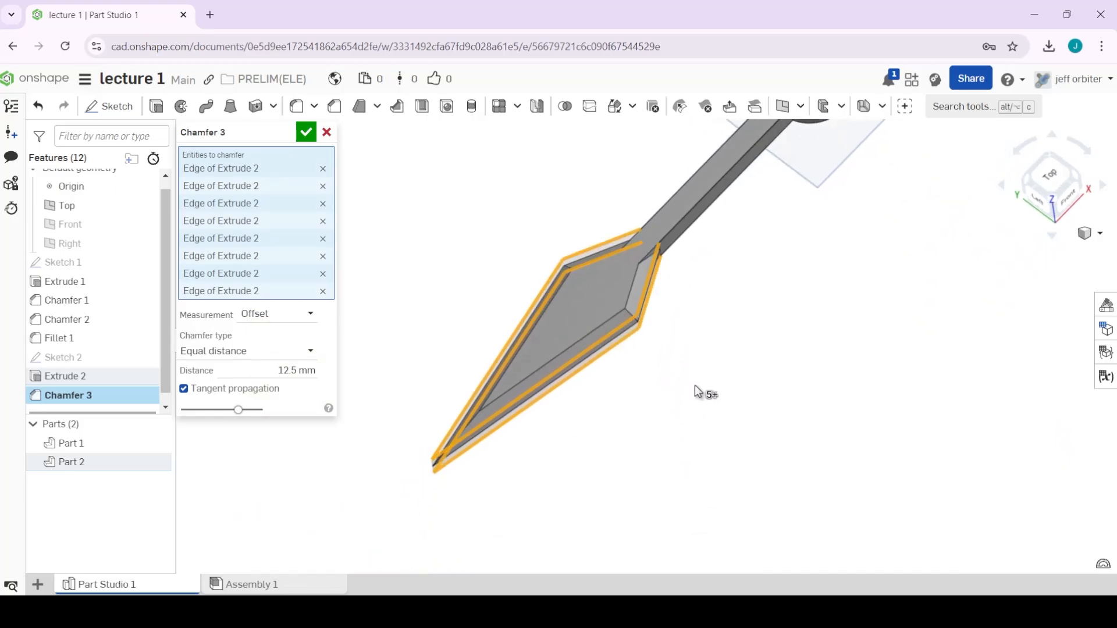
pyautogui.moveTo(697, 391); pyautogui.dragTo(640, 326, button='right')
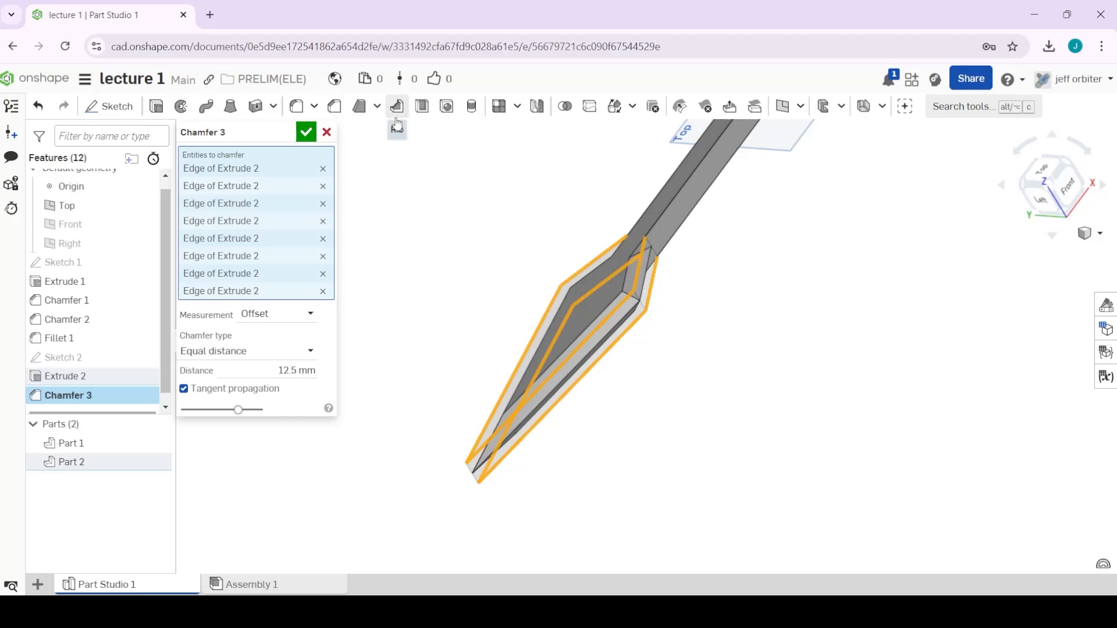
pyautogui.click(306, 132)
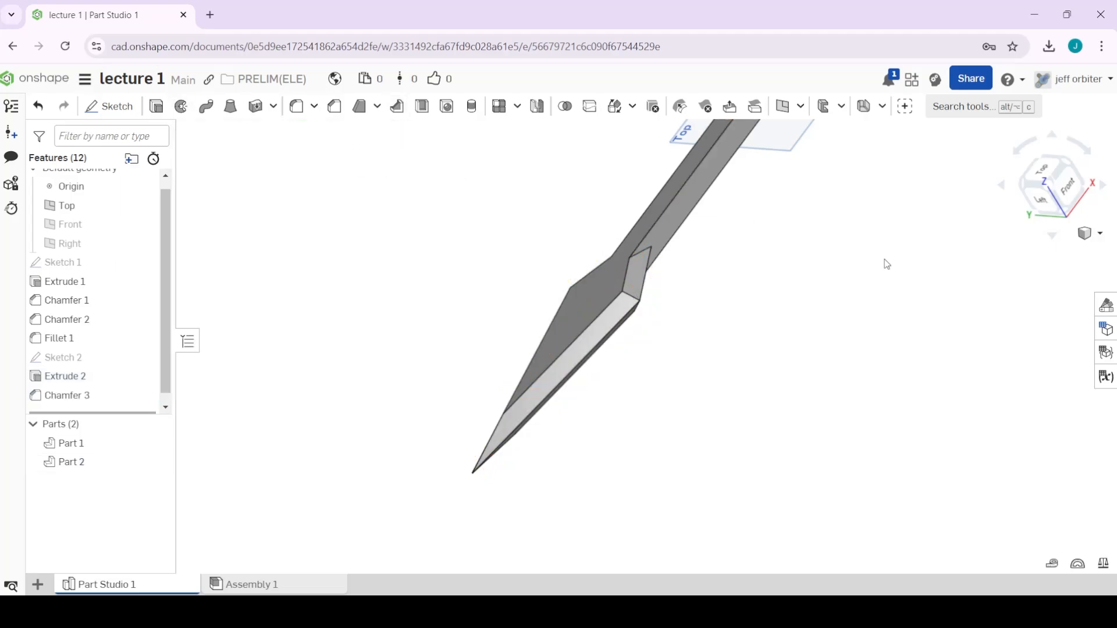
# Start a fillet feature for the ring at the end of the shaft.
pyautogui.moveTo(882, 258); pyautogui.dragTo(702, 495, button='middle')
pyautogui.scroll(5, 567, 344)
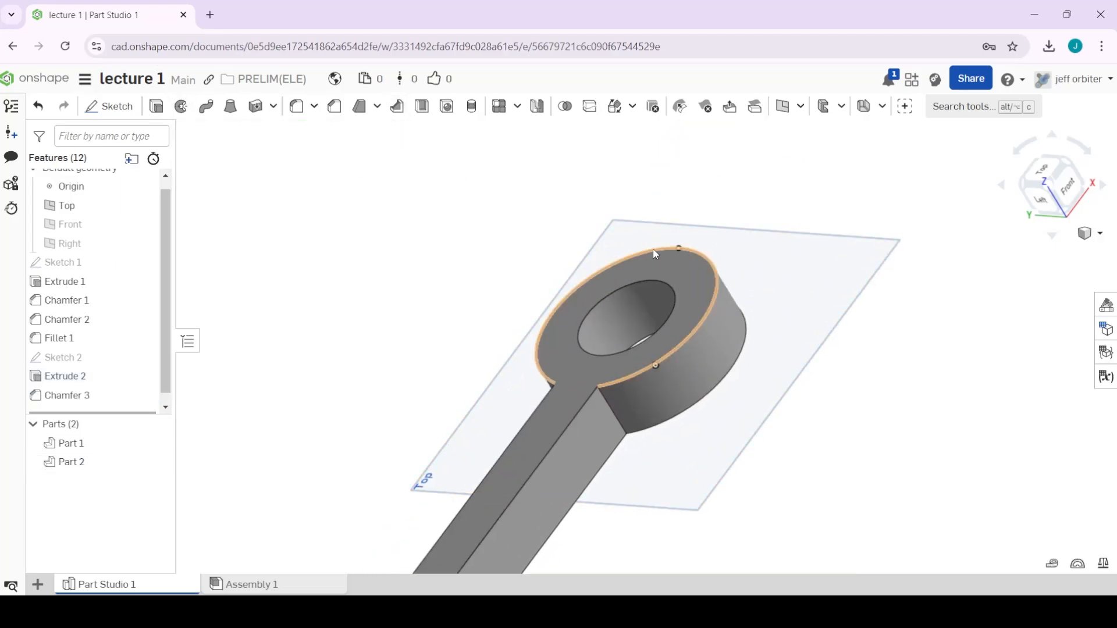
pyautogui.scroll(5, 653, 249)
pyautogui.click(295, 111)
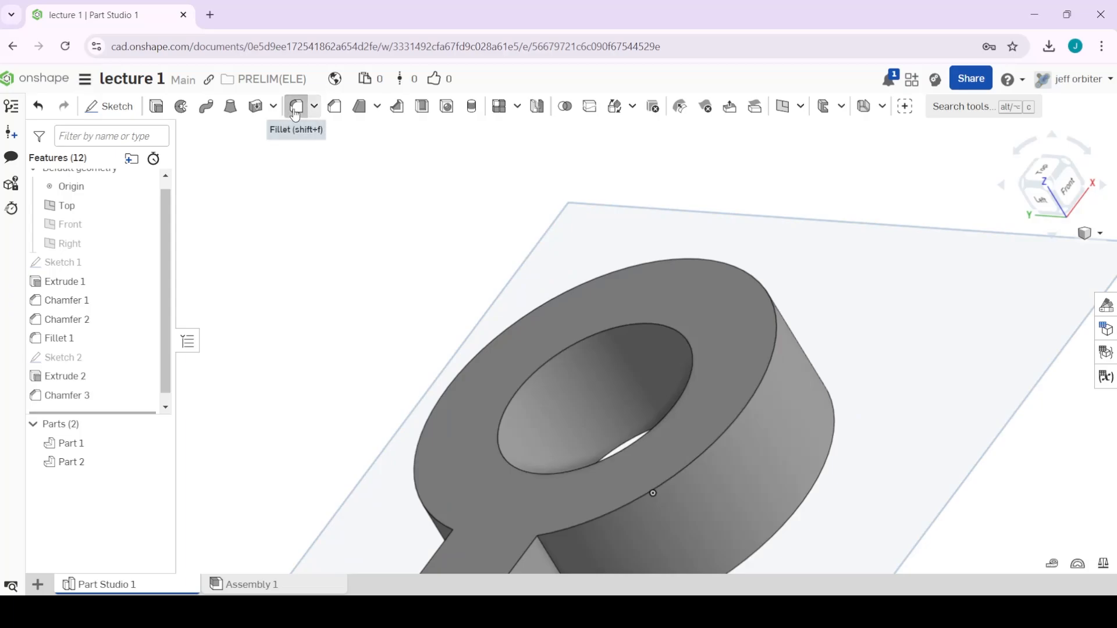
pyautogui.click(693, 378)
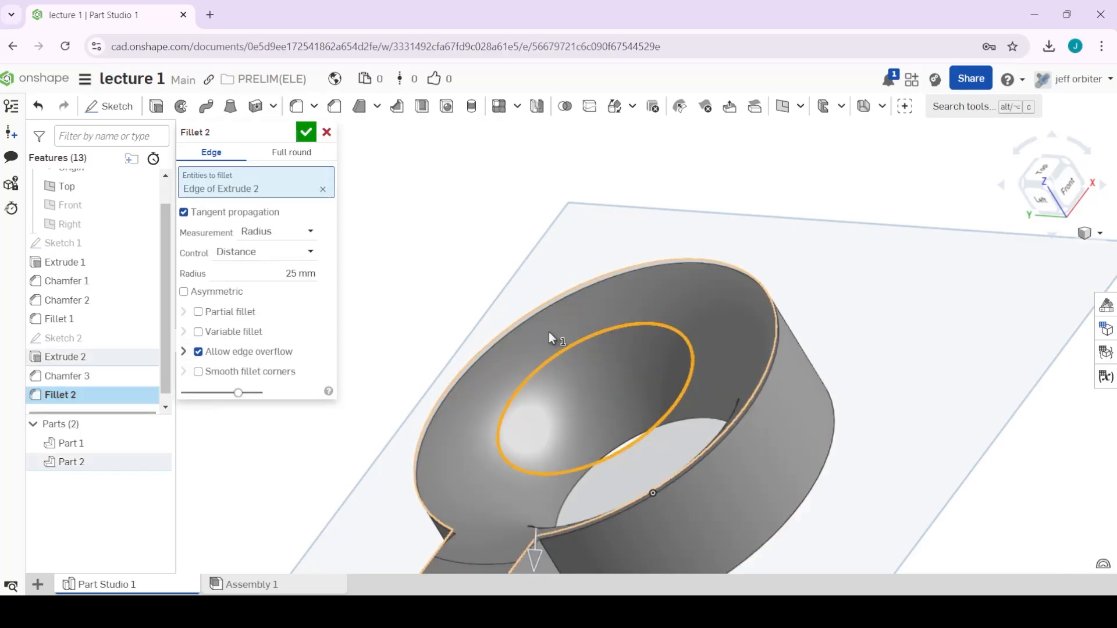
pyautogui.scroll(-2, 549, 332)
pyautogui.click(588, 376)
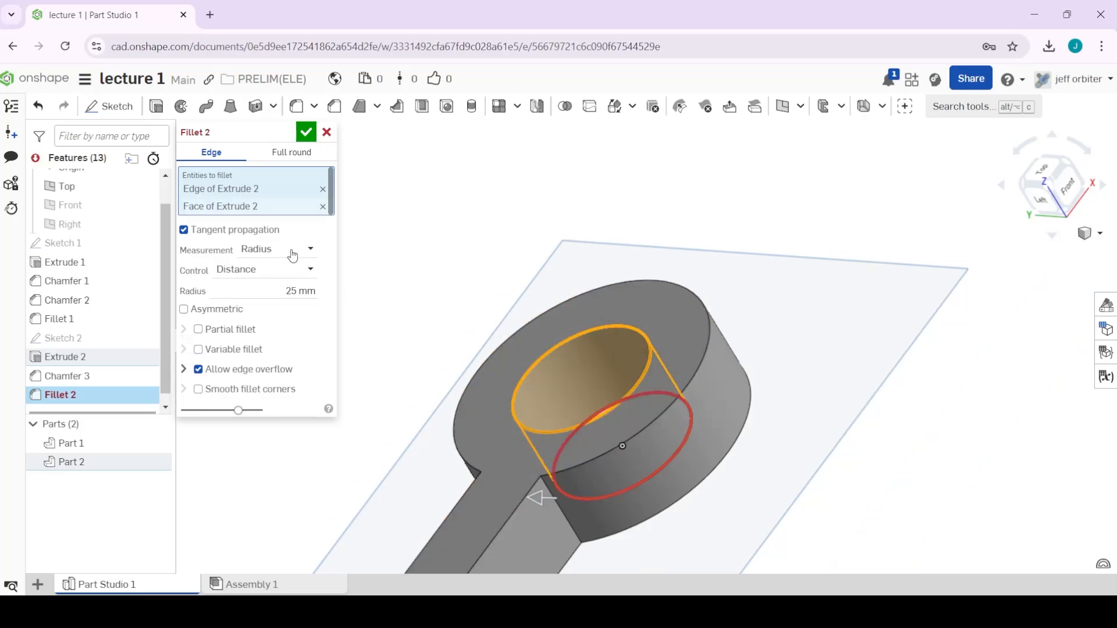
pyautogui.click(322, 206)
pyautogui.click(322, 189)
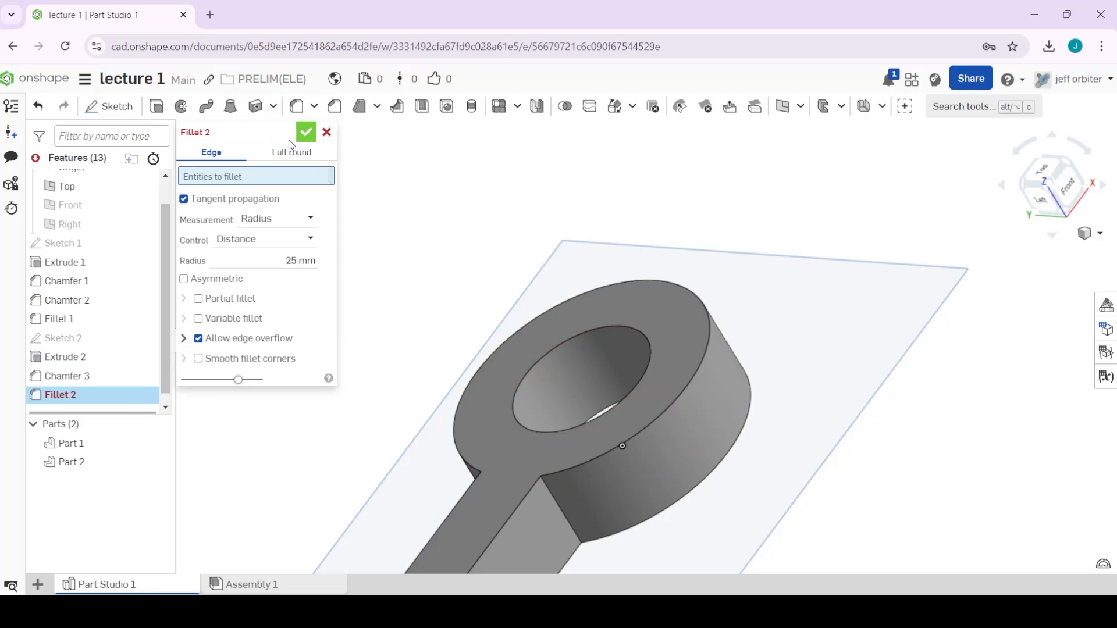
# Fillet the upper edge of the ring's hole with a 12.5 mm radius and add the hole's lower edge.
pyautogui.click(539, 356)
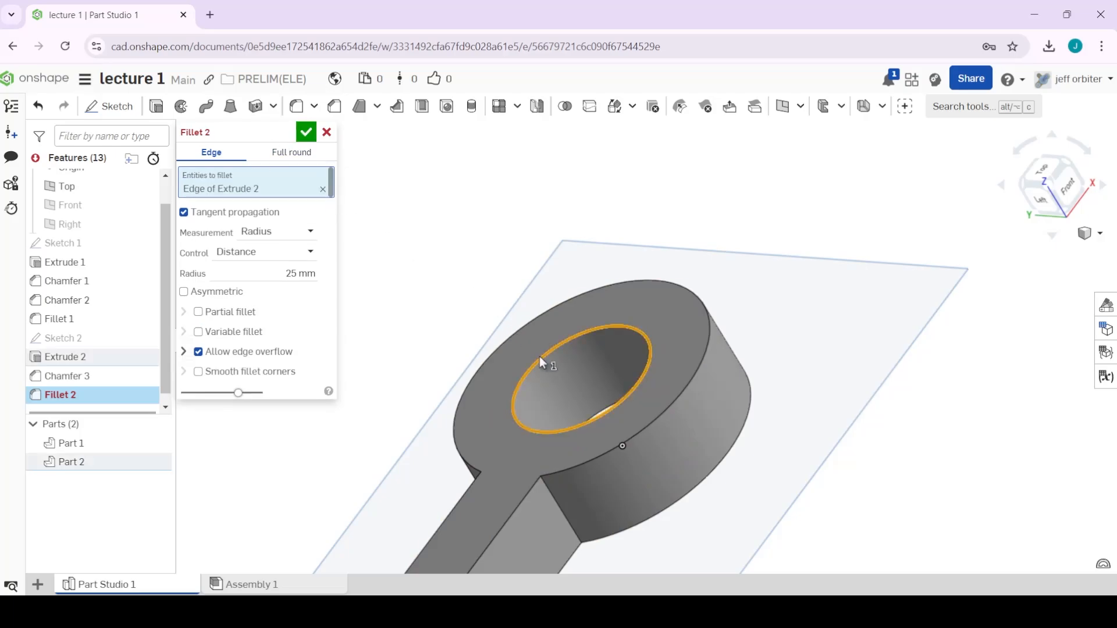
pyautogui.click(294, 275)
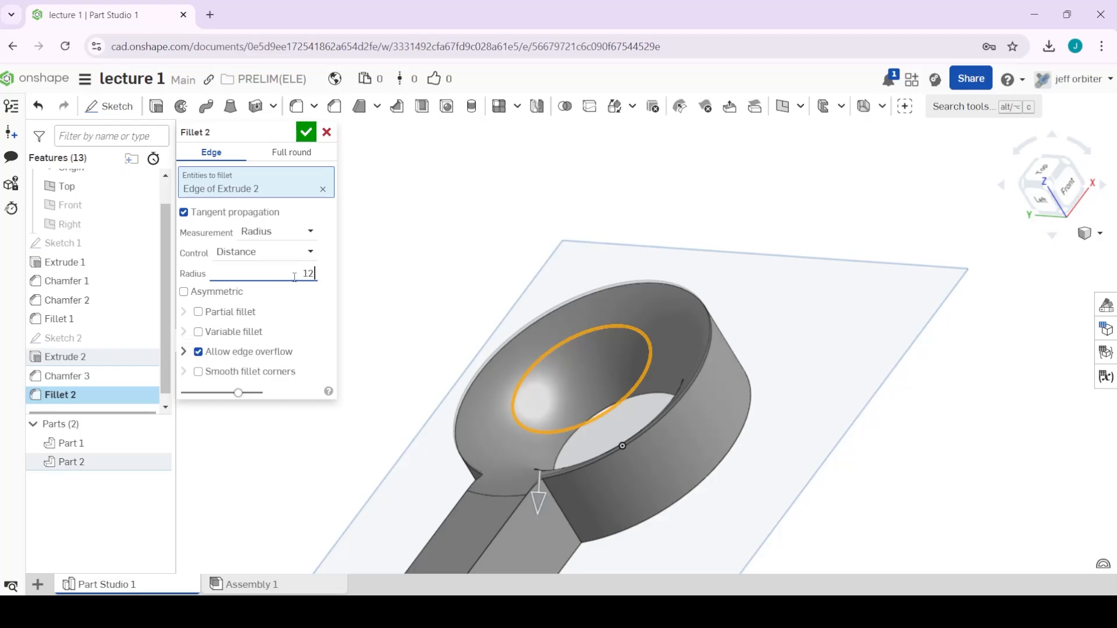
pyautogui.write('12.5')
pyautogui.press('Return')
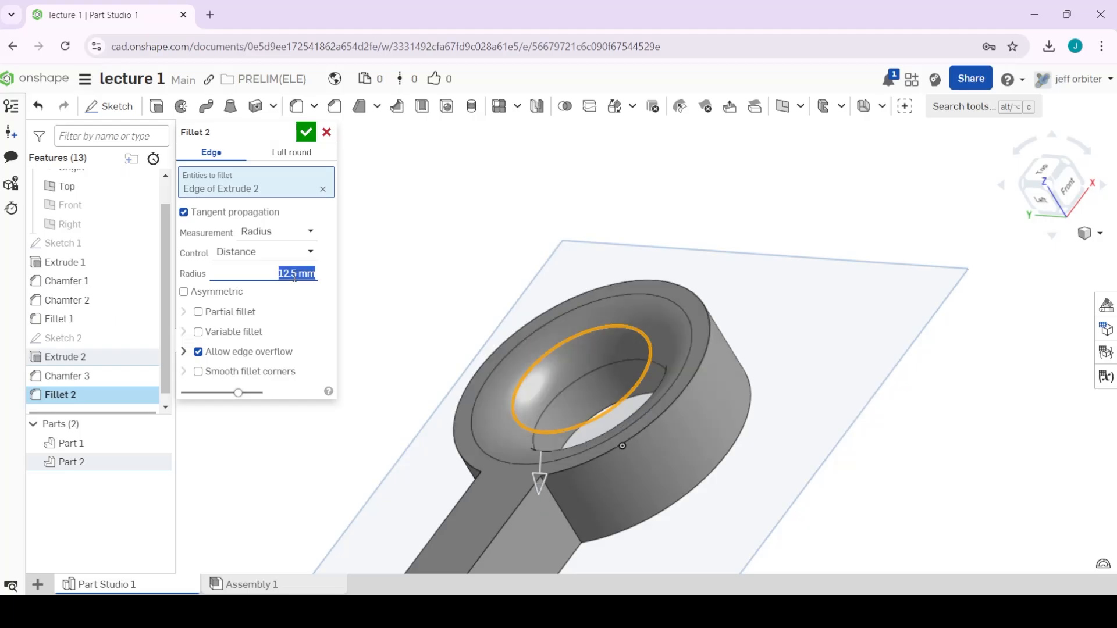
pyautogui.moveTo(832, 496); pyautogui.dragTo(721, 436, button='right')
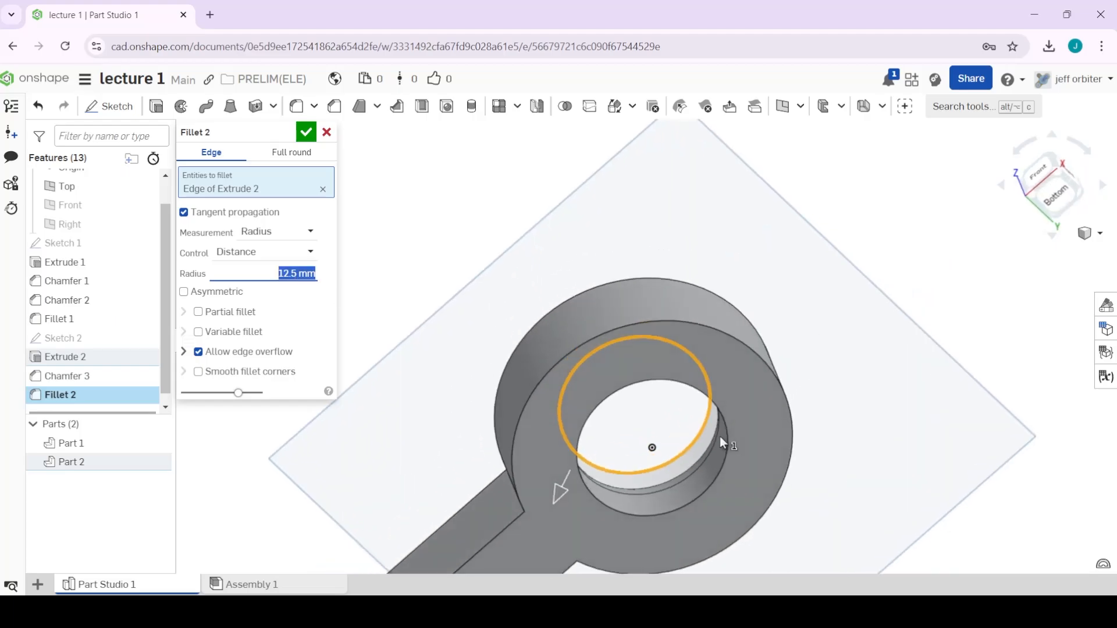
pyautogui.click(714, 485)
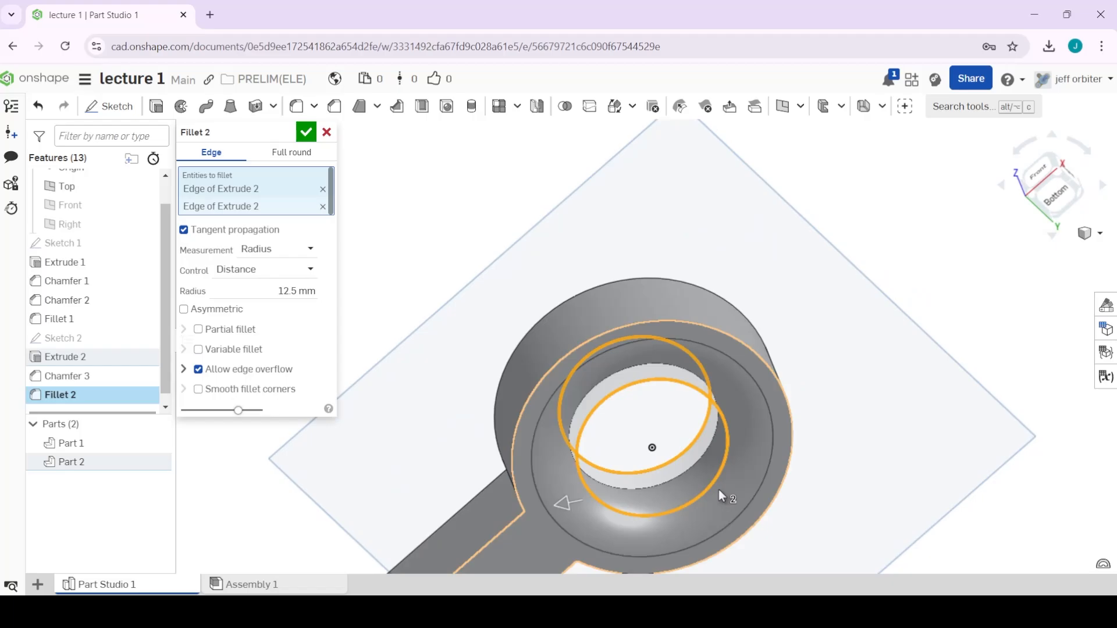
# Add the ring's two outer circular edges to the fillet and accept it with an 8 mm radius.
pyautogui.click(559, 361)
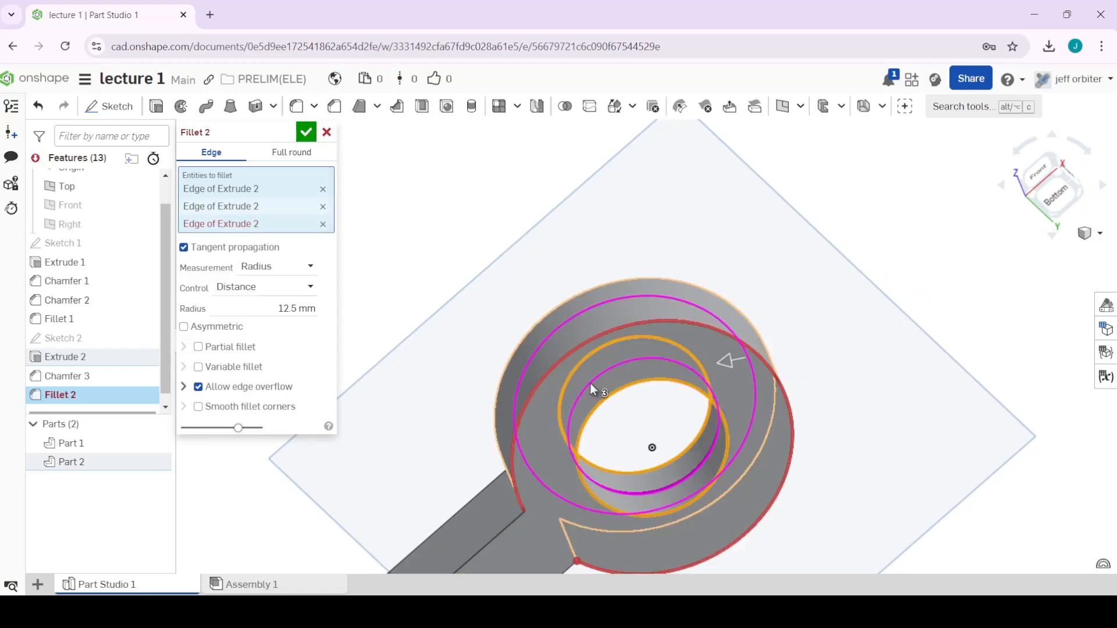
pyautogui.moveTo(589, 382); pyautogui.dragTo(692, 442, button='right')
pyautogui.moveTo(692, 442); pyautogui.dragTo(592, 264, button='middle')
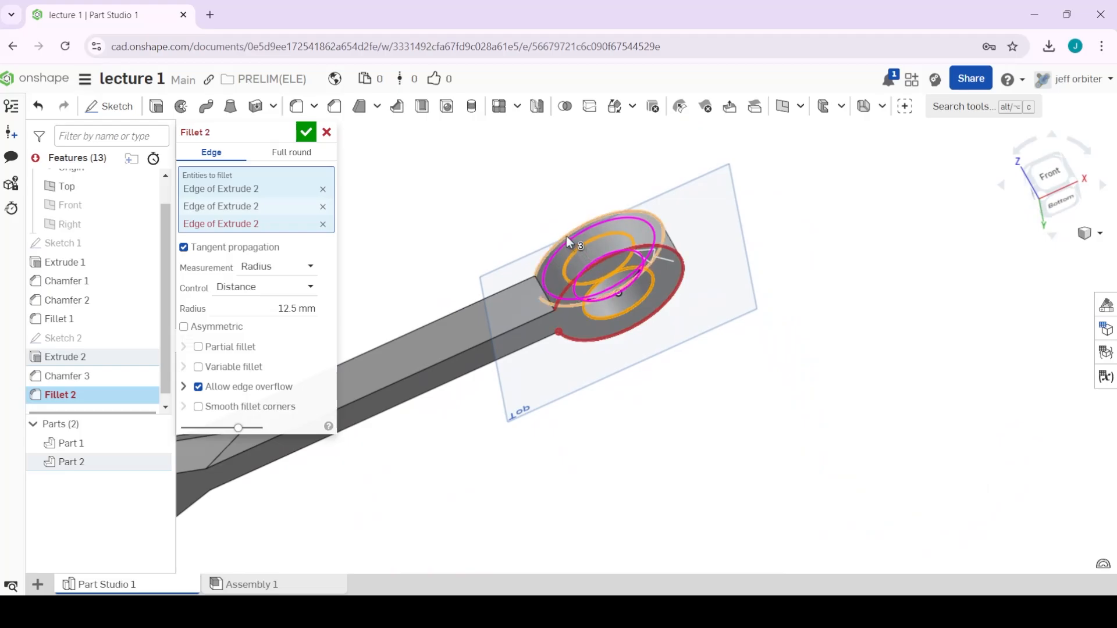
pyautogui.click(567, 236)
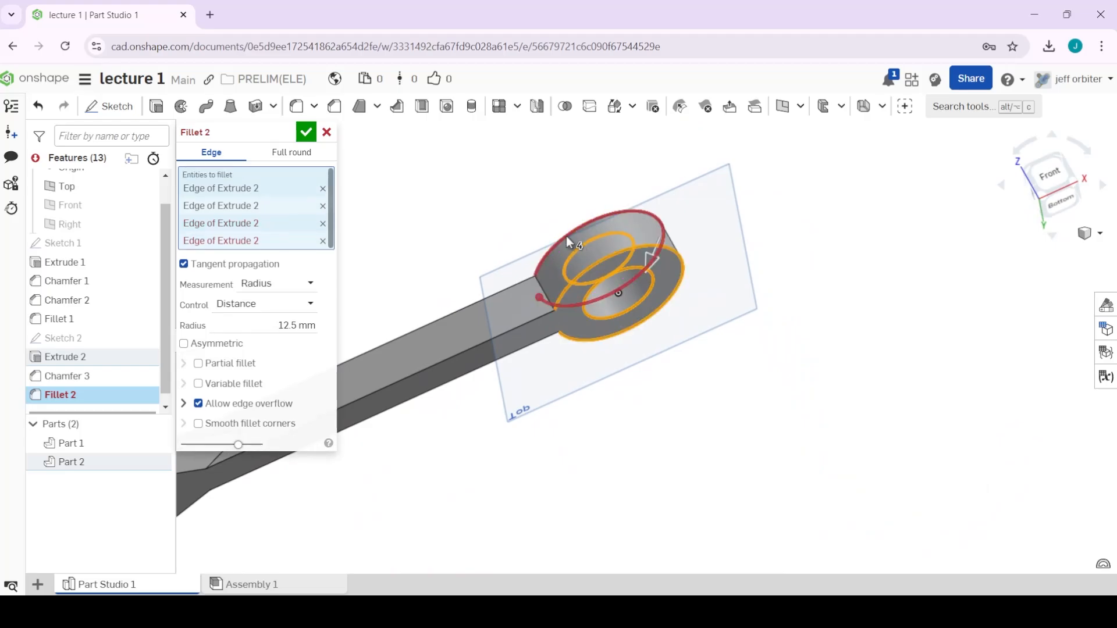
pyautogui.click(297, 326)
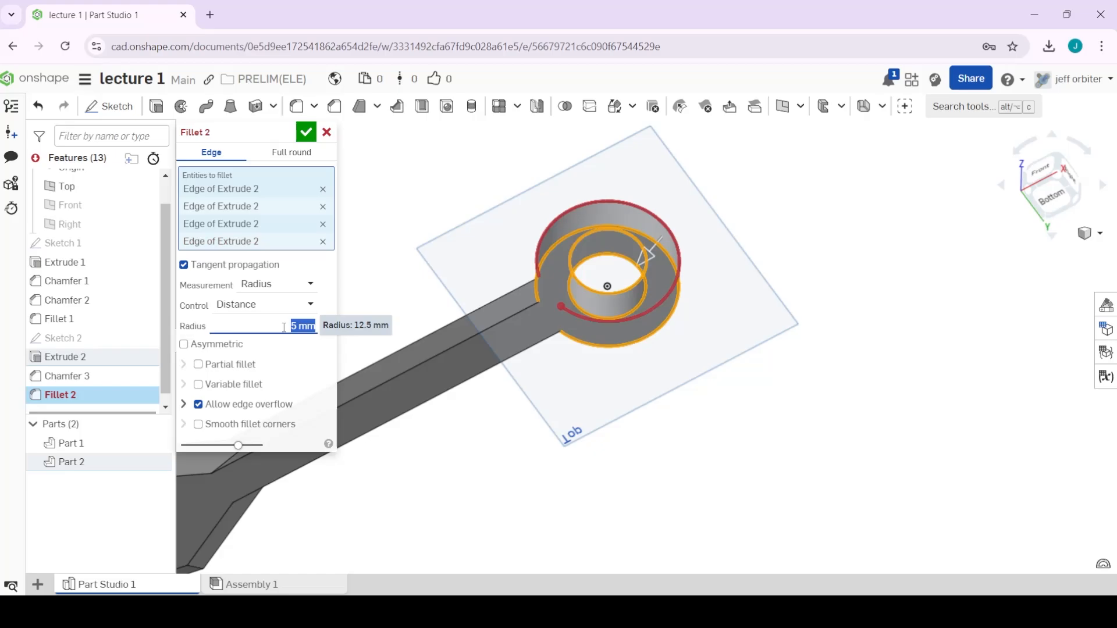
pyautogui.scroll(2, 508, 318)
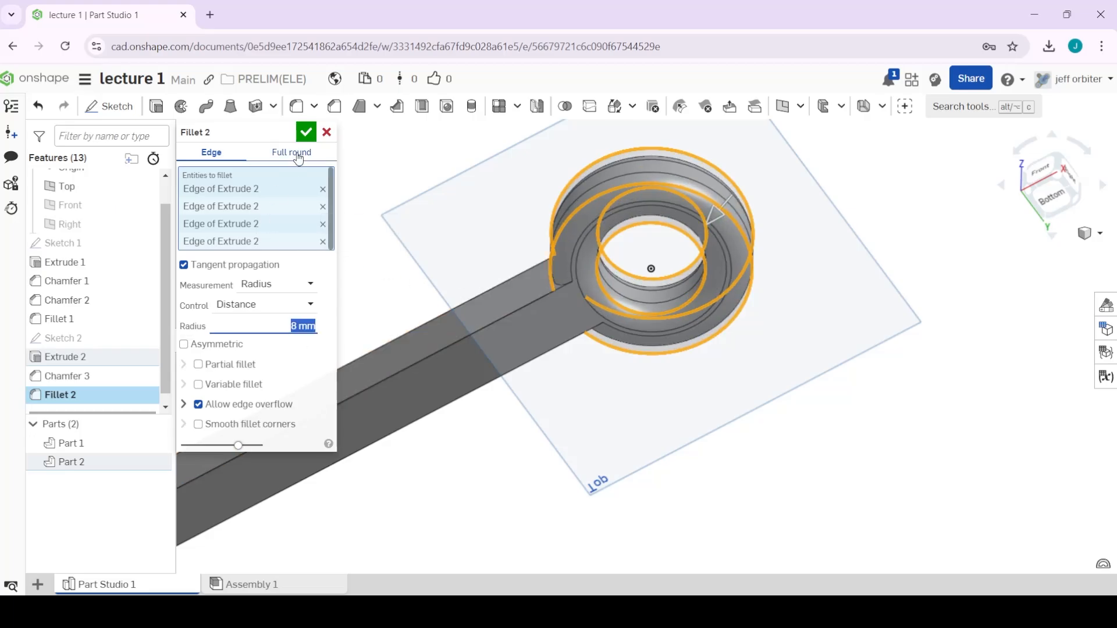
pyautogui.click(306, 132)
# Start a new fillet on the four long edges of the shaft.
pyautogui.moveTo(570, 255); pyautogui.dragTo(603, 302, button='right')
pyautogui.scroll(3, 605, 303)
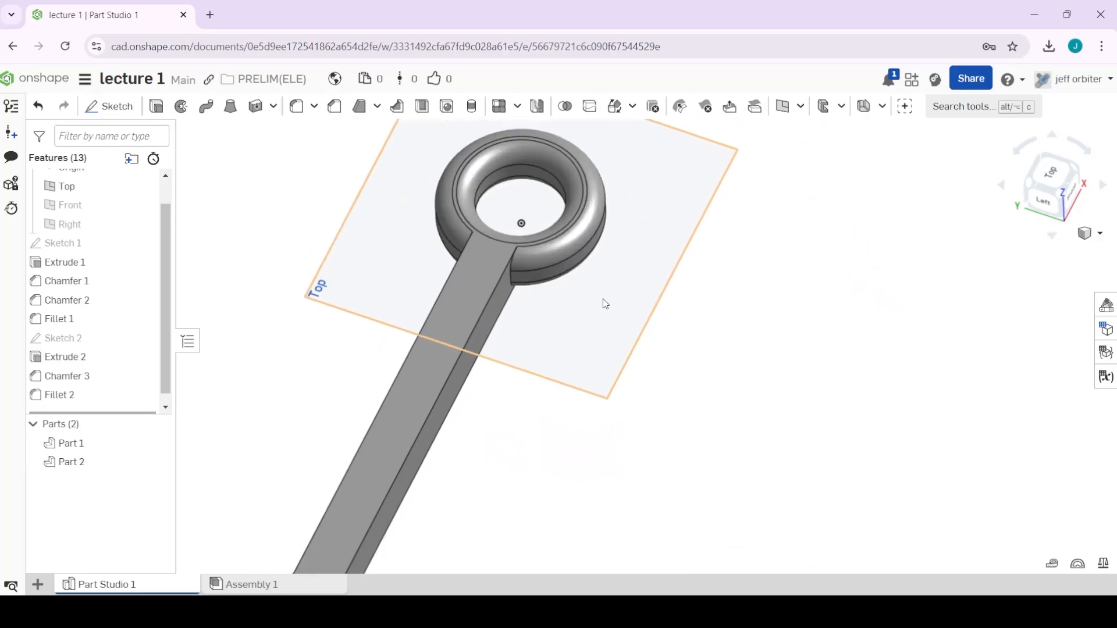
pyautogui.moveTo(541, 346); pyautogui.dragTo(550, 260, button='right')
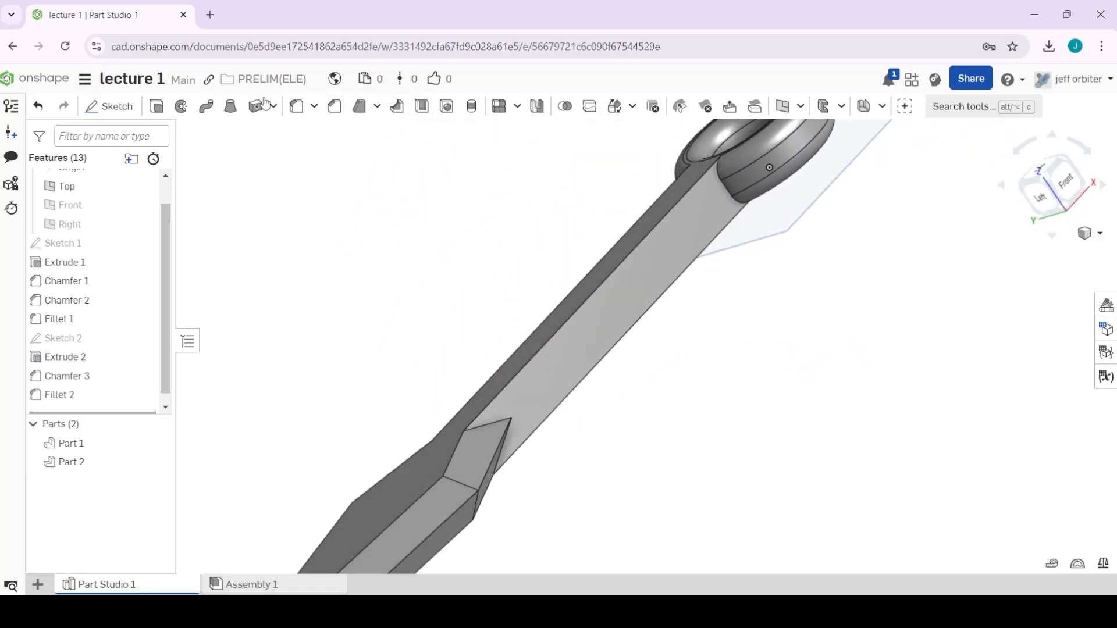
pyautogui.click(290, 110)
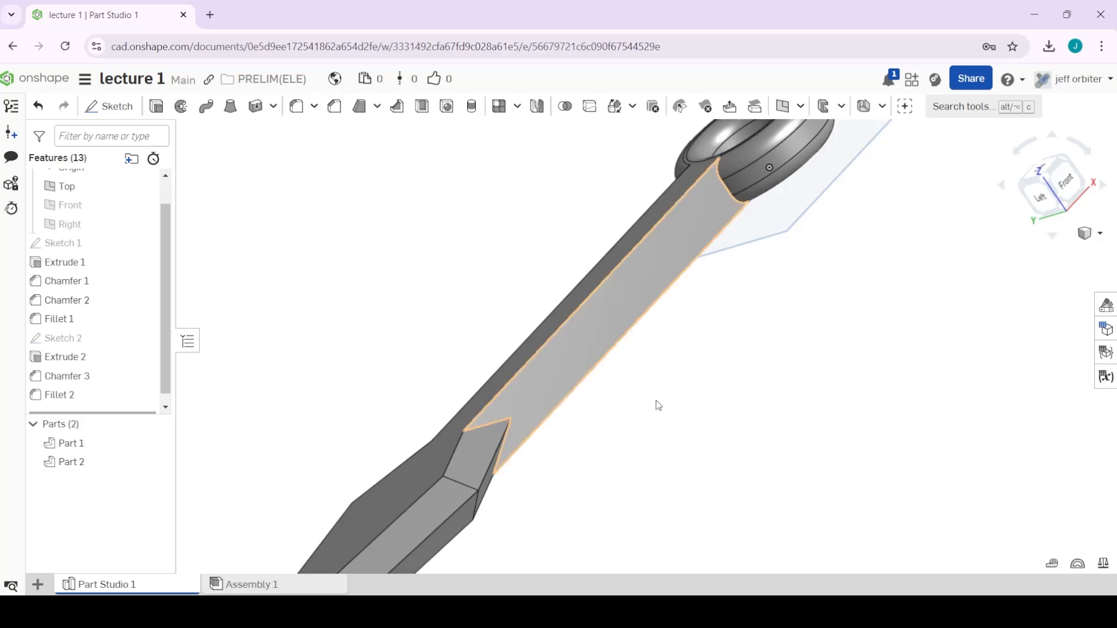
pyautogui.click(571, 317)
pyautogui.click(609, 352)
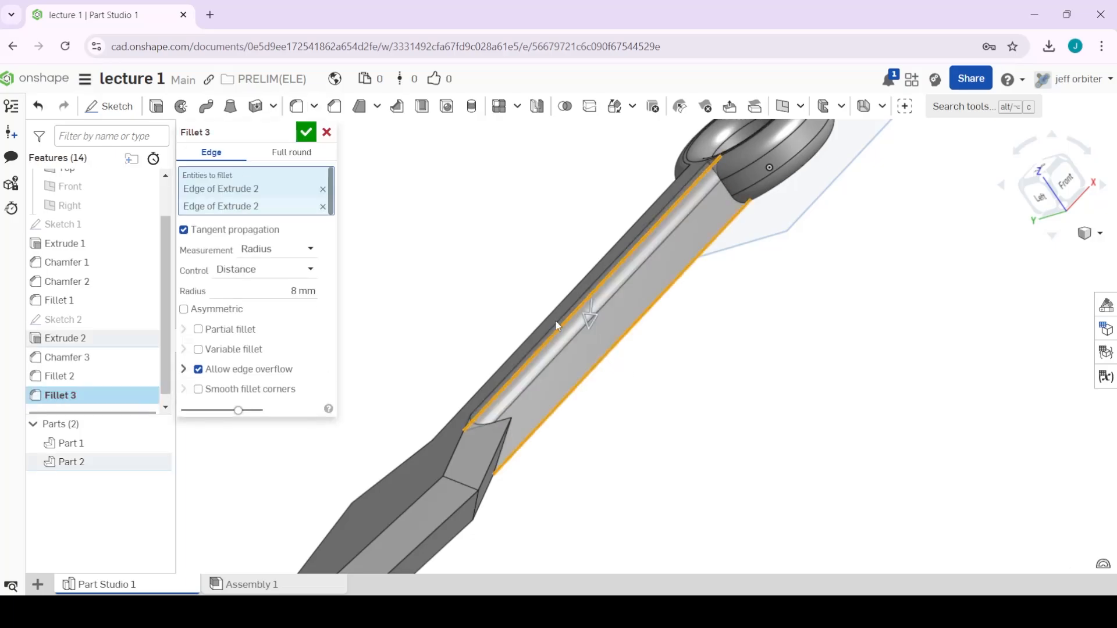
pyautogui.moveTo(480, 275); pyautogui.dragTo(526, 358, button='right')
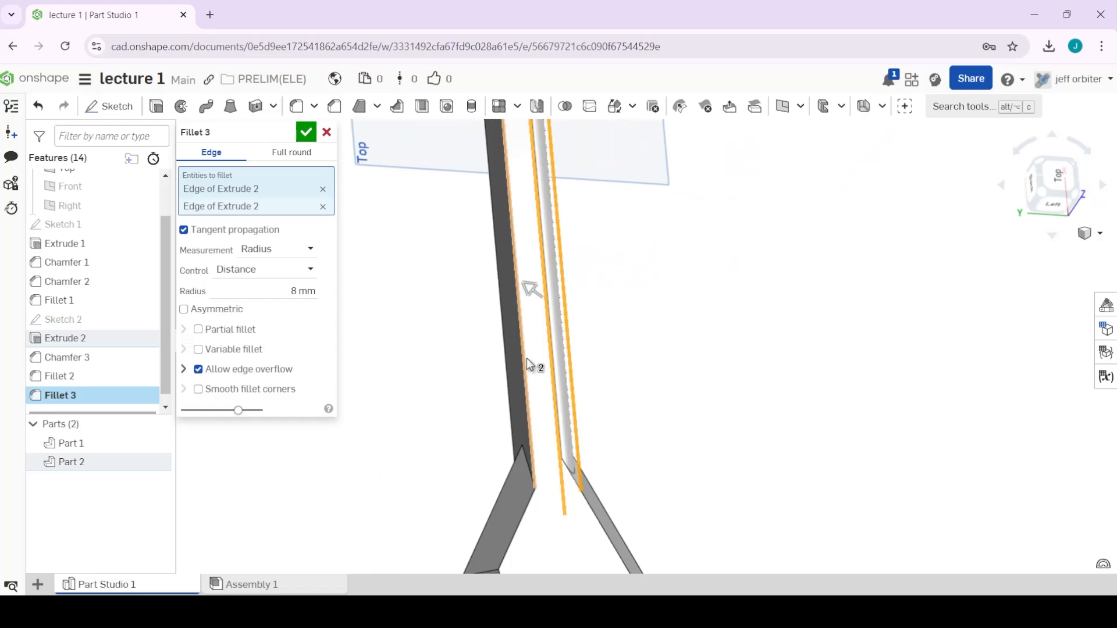
pyautogui.click(512, 372)
pyautogui.click(512, 375)
# Set the shaft fillet's radius to 10 mm.
pyautogui.moveTo(705, 389); pyautogui.dragTo(603, 332, button='right')
pyautogui.scroll(-4, 707, 355)
pyautogui.scroll(5, 727, 339)
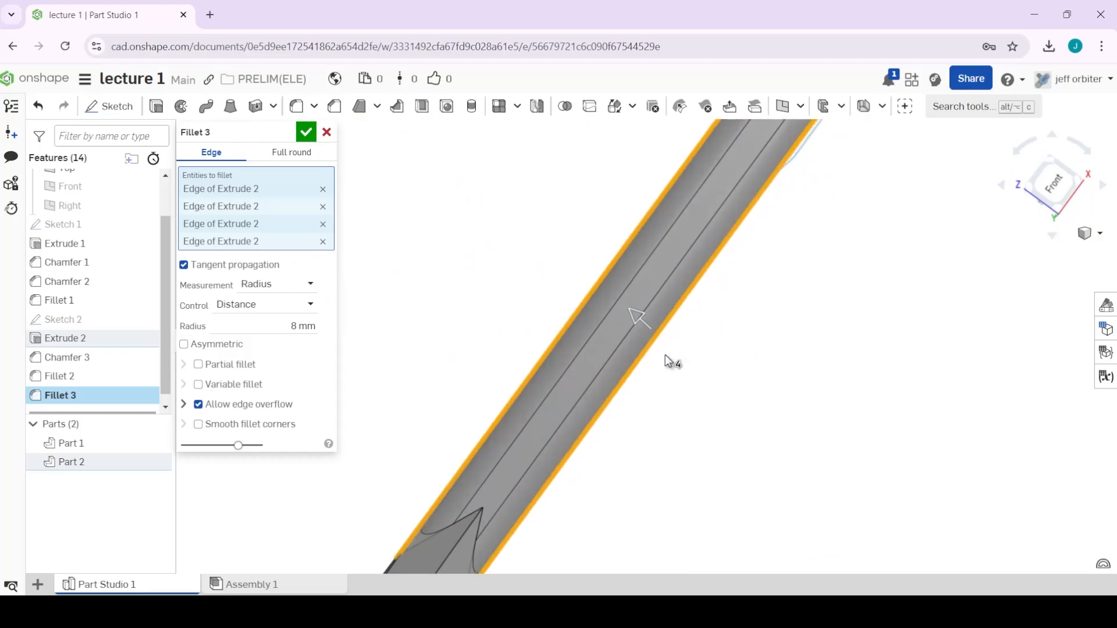
pyautogui.moveTo(663, 354); pyautogui.dragTo(325, 344, button='right')
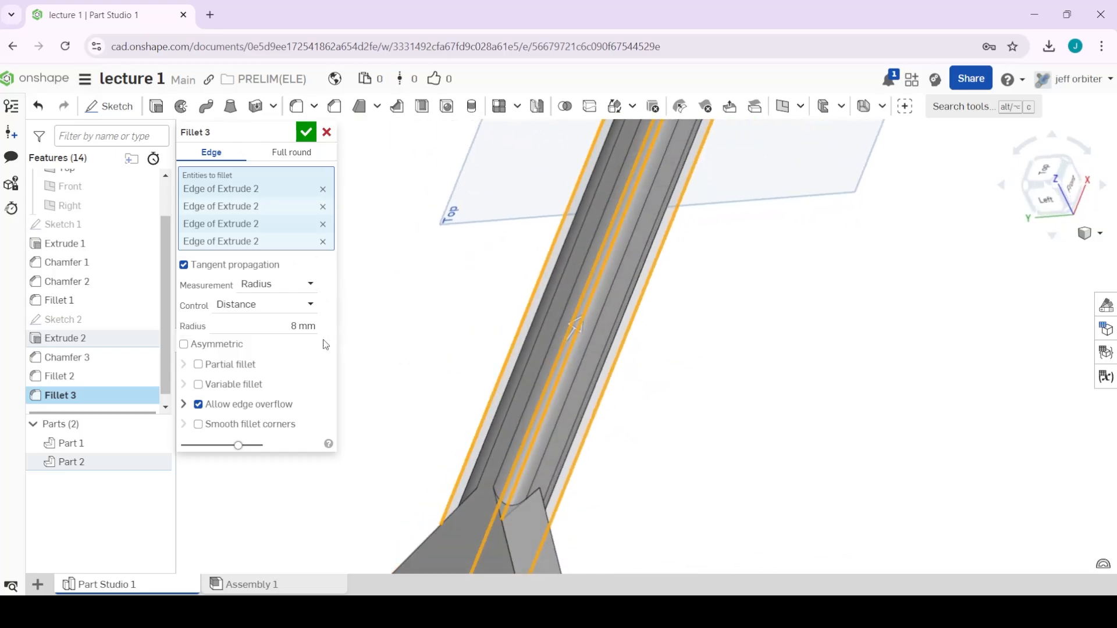
pyautogui.click(298, 330)
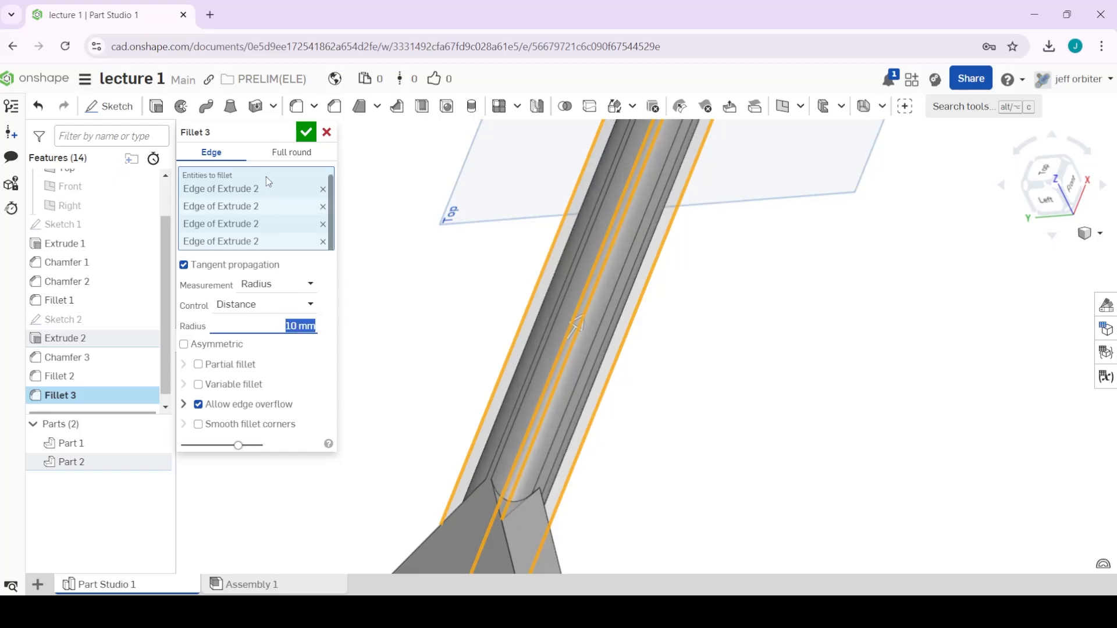
# Go to the PRELIM(ELE) folder and reopen the lecture 1 document.
pyautogui.click(264, 78)
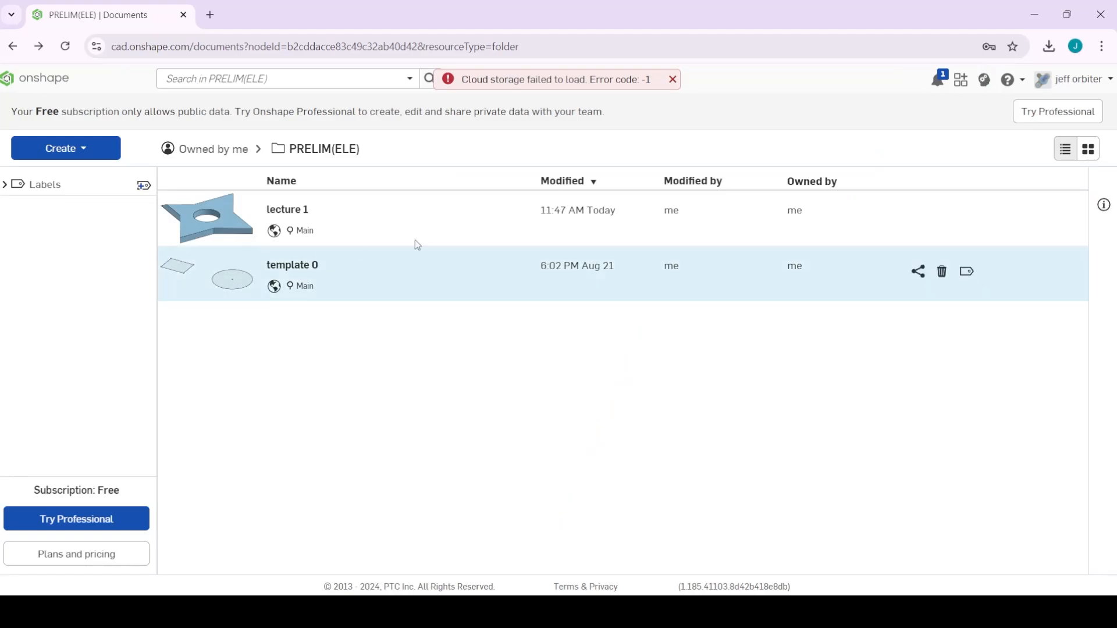
pyautogui.click(400, 234)
pyautogui.doubleClick(400, 234)
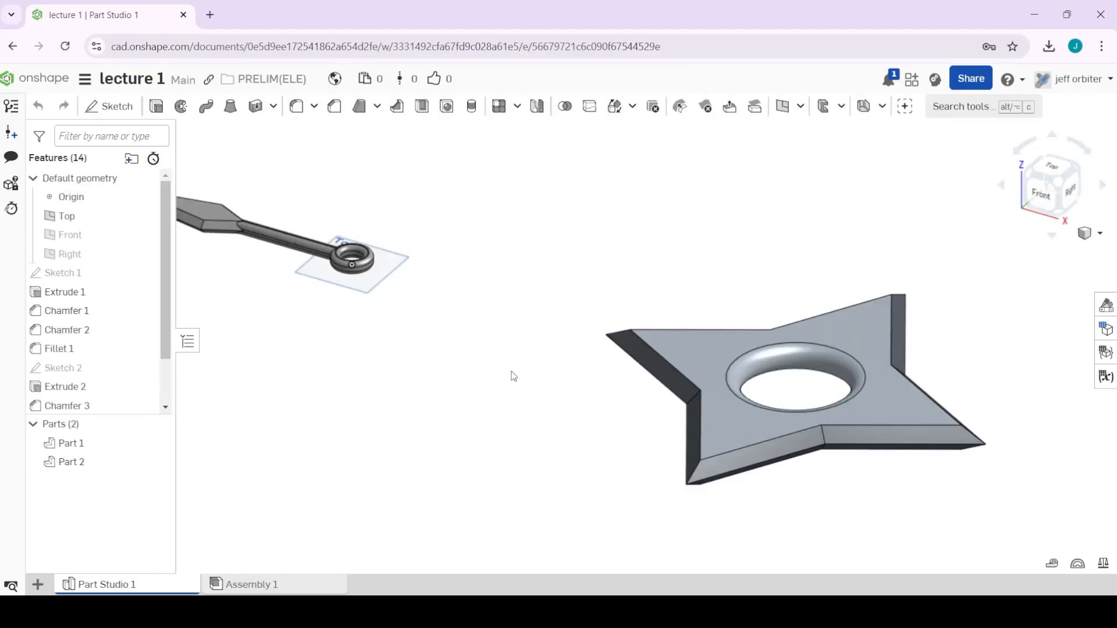
# Examine the filleted shaft, the blade and the ring from several angles.
pyautogui.scroll(8, 269, 204)
pyautogui.moveTo(225, 314); pyautogui.dragTo(676, 396, button='middle')
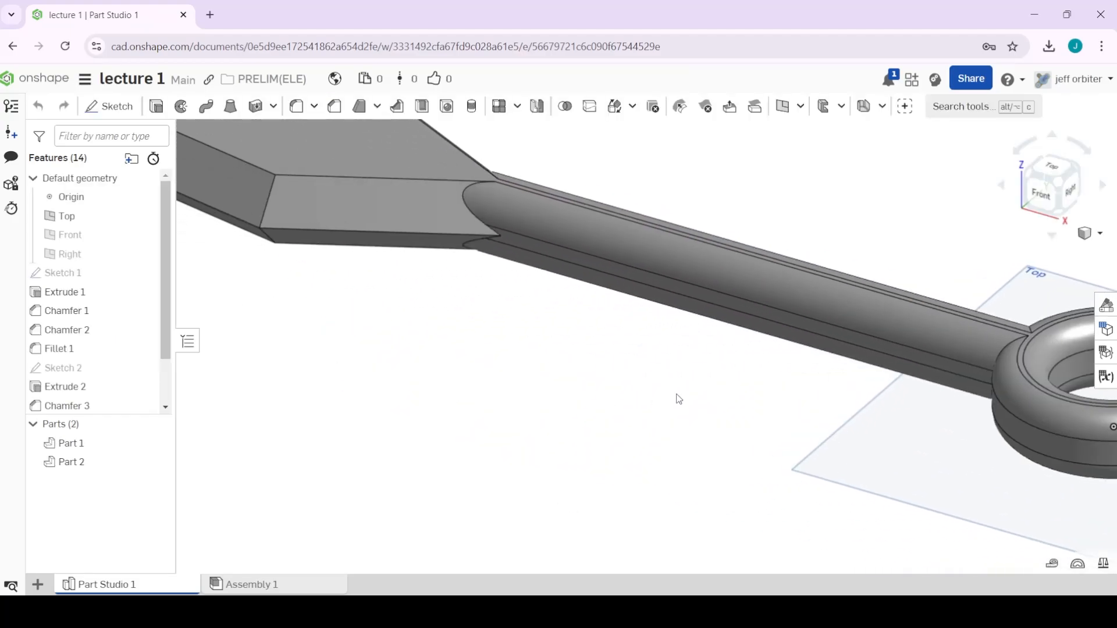
pyautogui.scroll(-2, 647, 356)
pyautogui.moveTo(649, 361); pyautogui.dragTo(868, 337, button='right')
pyautogui.scroll(-3, 972, 324)
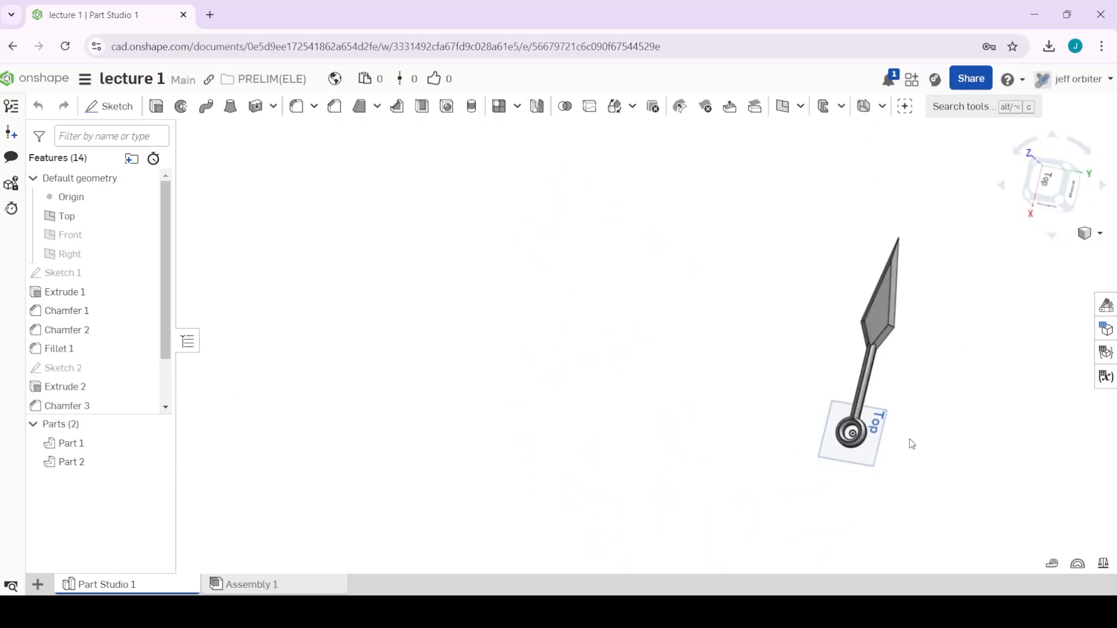
pyautogui.moveTo(911, 443); pyautogui.dragTo(598, 216, button='middle')
pyautogui.scroll(-4, 685, 289)
pyautogui.moveTo(685, 289); pyautogui.dragTo(585, 255, button='right')
pyautogui.moveTo(585, 254); pyautogui.dragTo(693, 281, button='middle')
pyautogui.scroll(4, 673, 275)
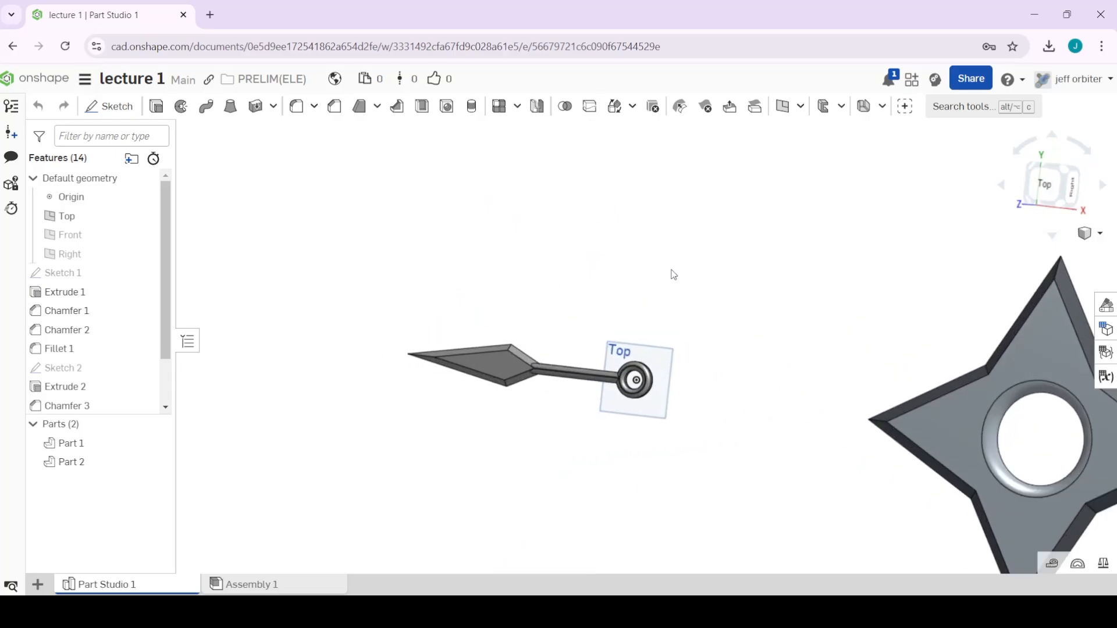
pyautogui.moveTo(764, 346); pyautogui.dragTo(638, 260, button='middle')
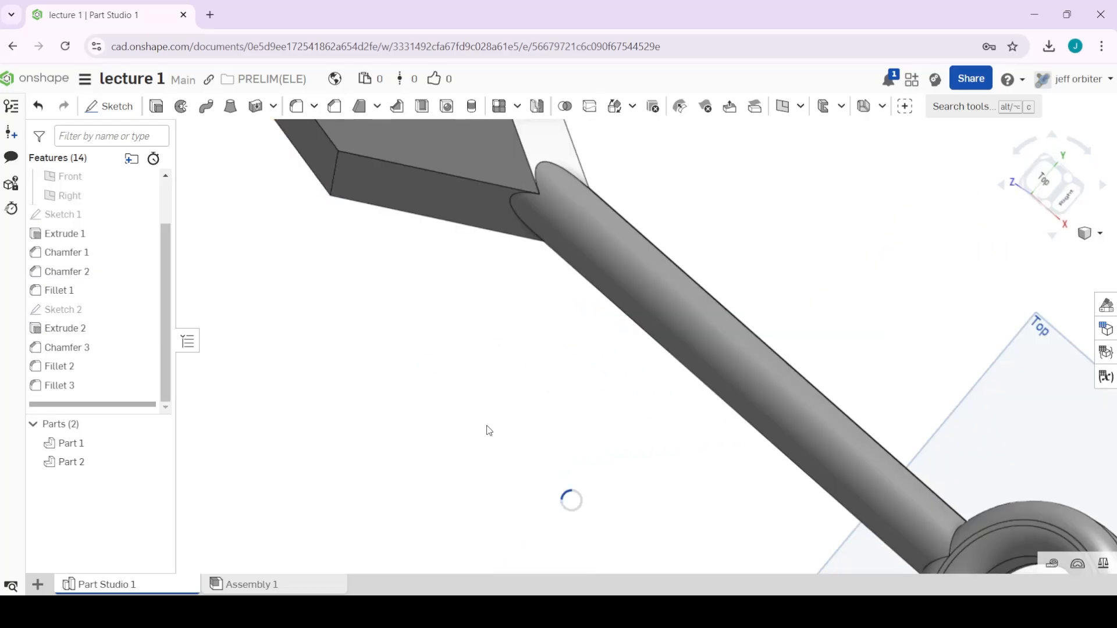
pyautogui.scroll(-4, 487, 426)
pyautogui.scroll(4, 599, 428)
pyautogui.moveTo(533, 467); pyautogui.dragTo(421, 327, button='middle')
pyautogui.moveTo(422, 340); pyautogui.dragTo(434, 403, button='right')
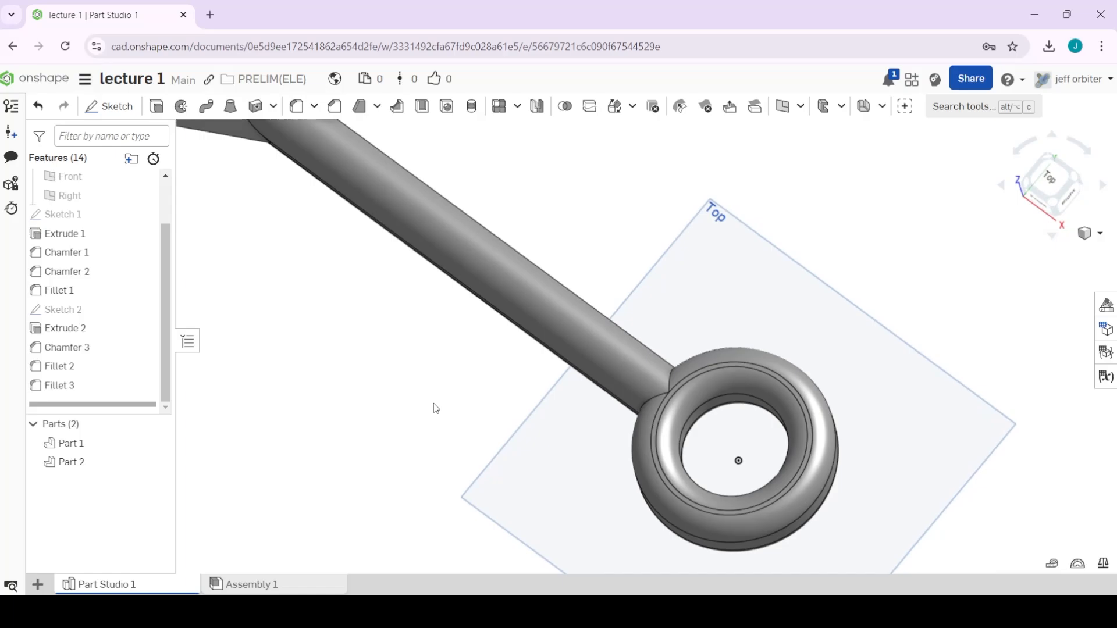
# Edit the ring's existing edge fillet, set its radius to 8.5 mm and accept it.
pyautogui.doubleClick(60, 366)
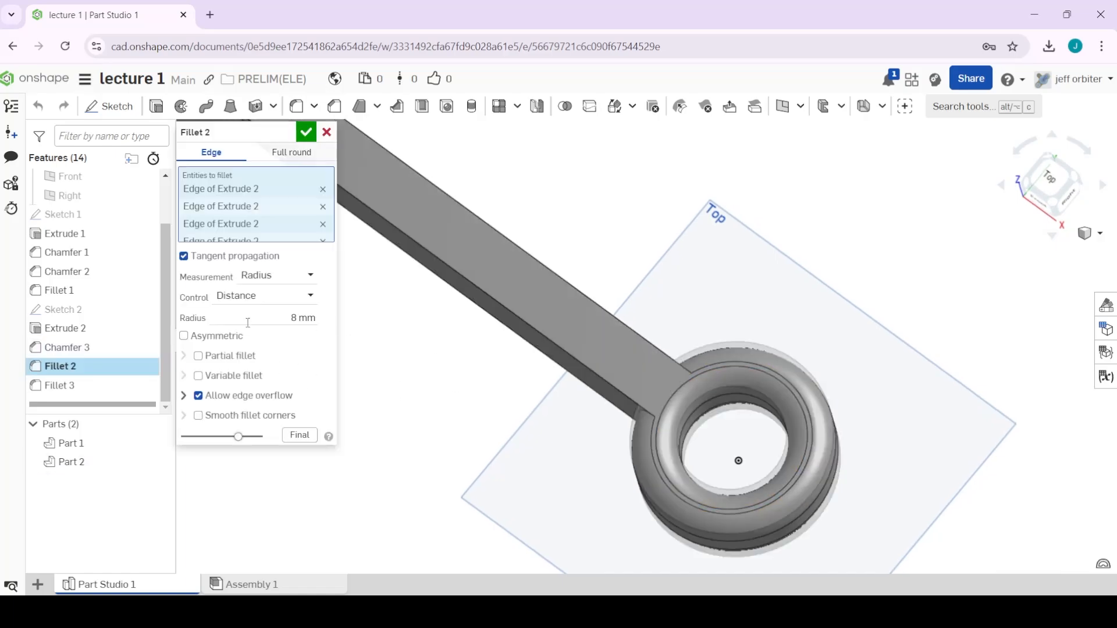
pyautogui.click(269, 322)
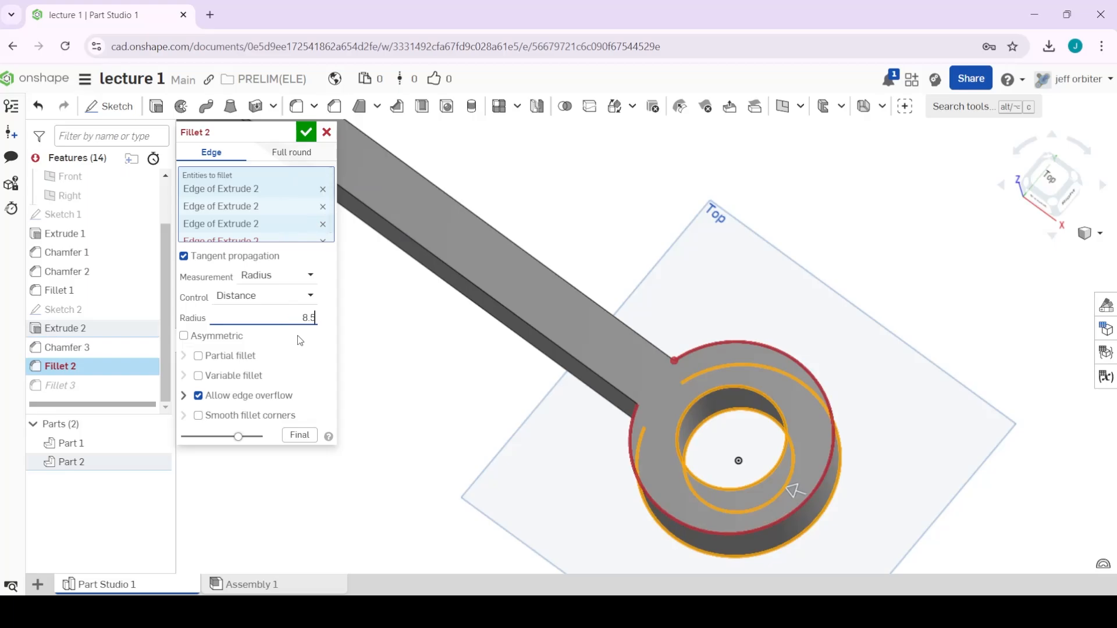
pyautogui.click(295, 133)
pyautogui.click(308, 134)
# View the kunai and the four-pointed star from the top.
pyautogui.scroll(-10, 423, 373)
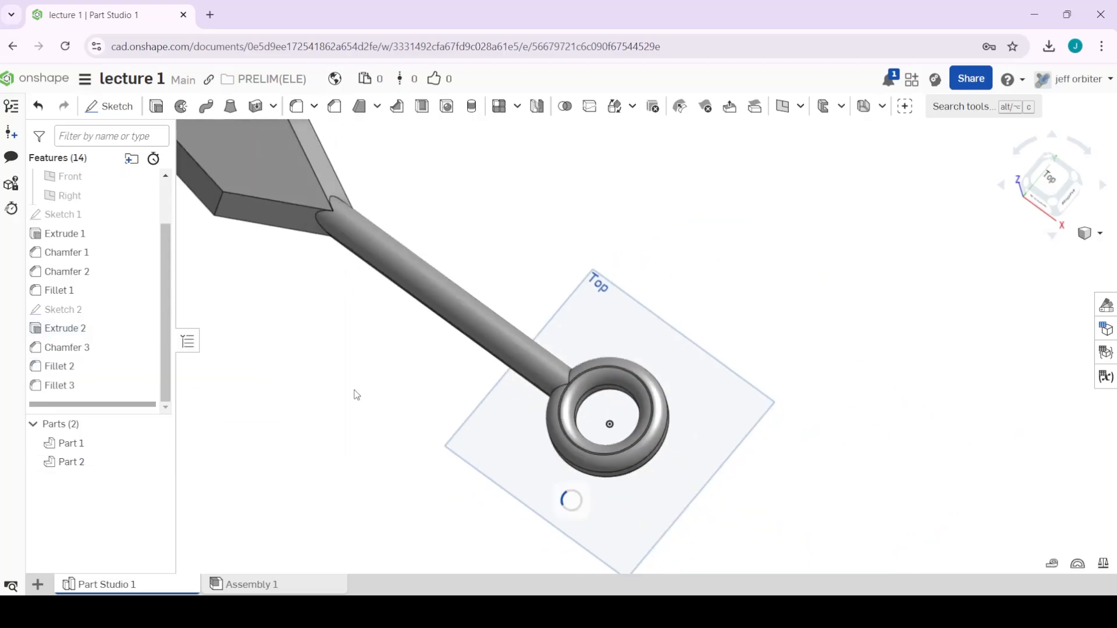
pyautogui.moveTo(583, 400); pyautogui.dragTo(780, 404, button='right')
pyautogui.moveTo(693, 403); pyautogui.dragTo(582, 342, button='middle')
pyautogui.click(1067, 179)
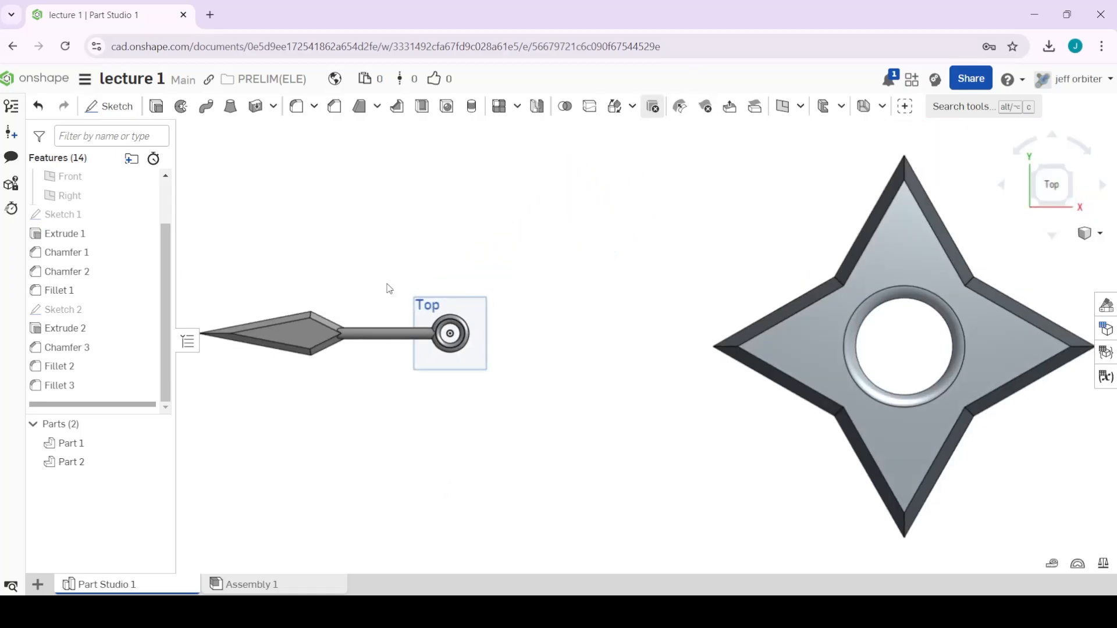
pyautogui.scroll(4, 389, 289)
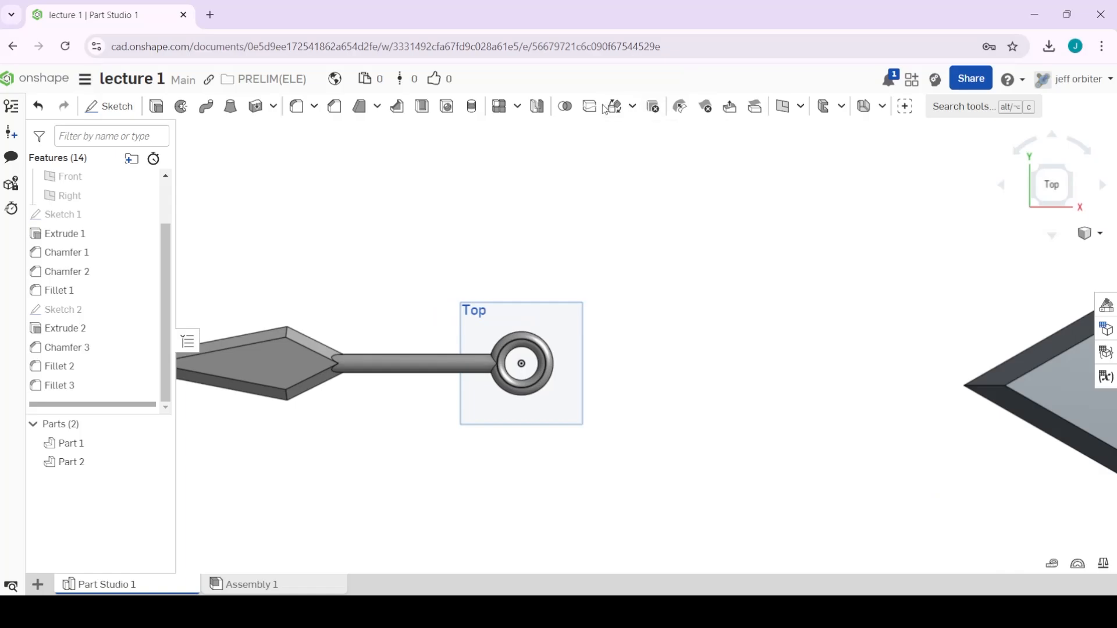
# Create a circular part pattern of the kunai around the ring's circular edge with 8 equally spaced instances over 360 degrees.
pyautogui.click(633, 105)
pyautogui.click(517, 109)
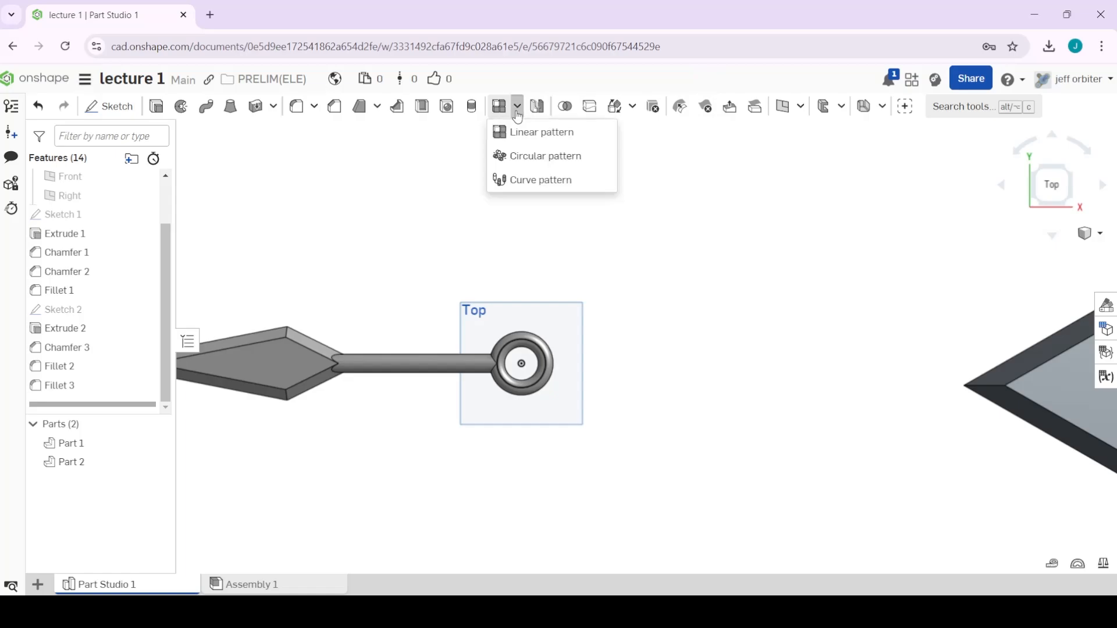
pyautogui.click(531, 156)
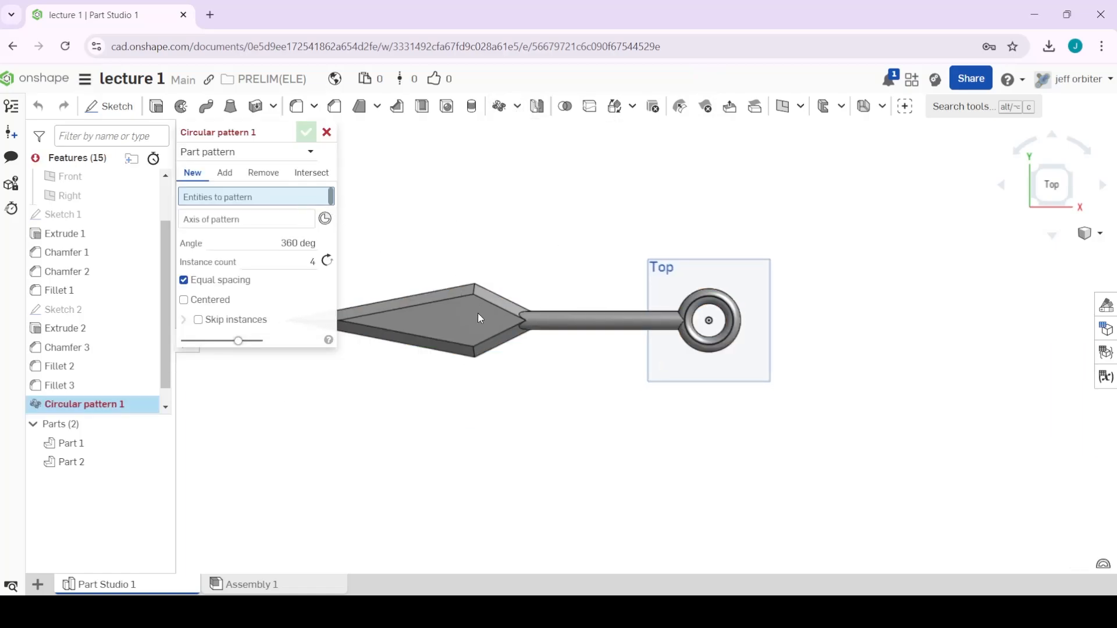
pyautogui.click(478, 314)
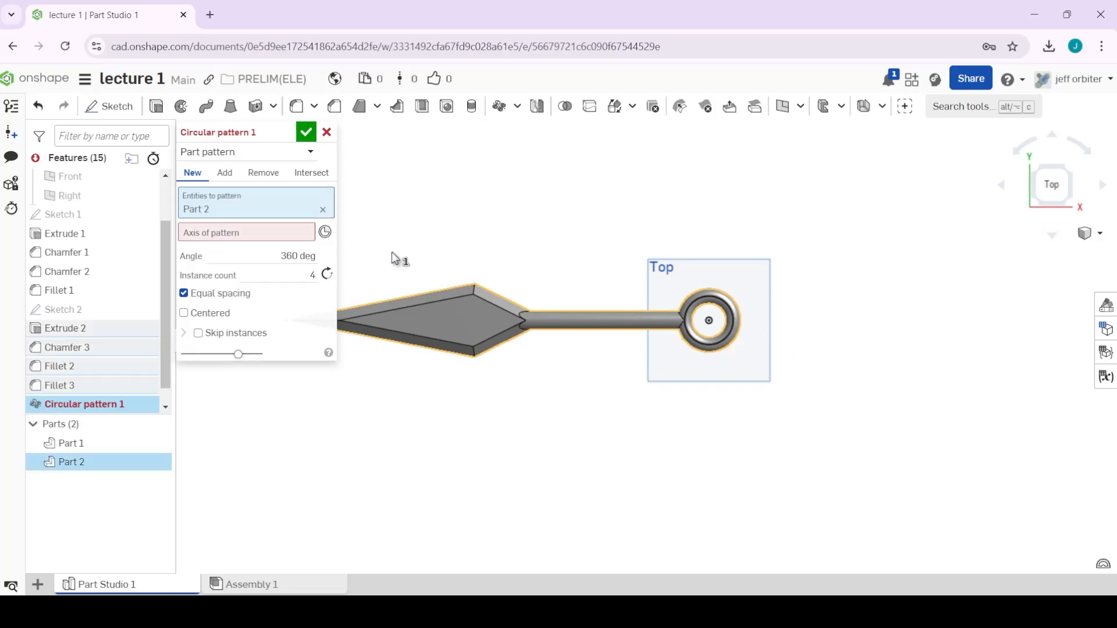
pyautogui.click(268, 234)
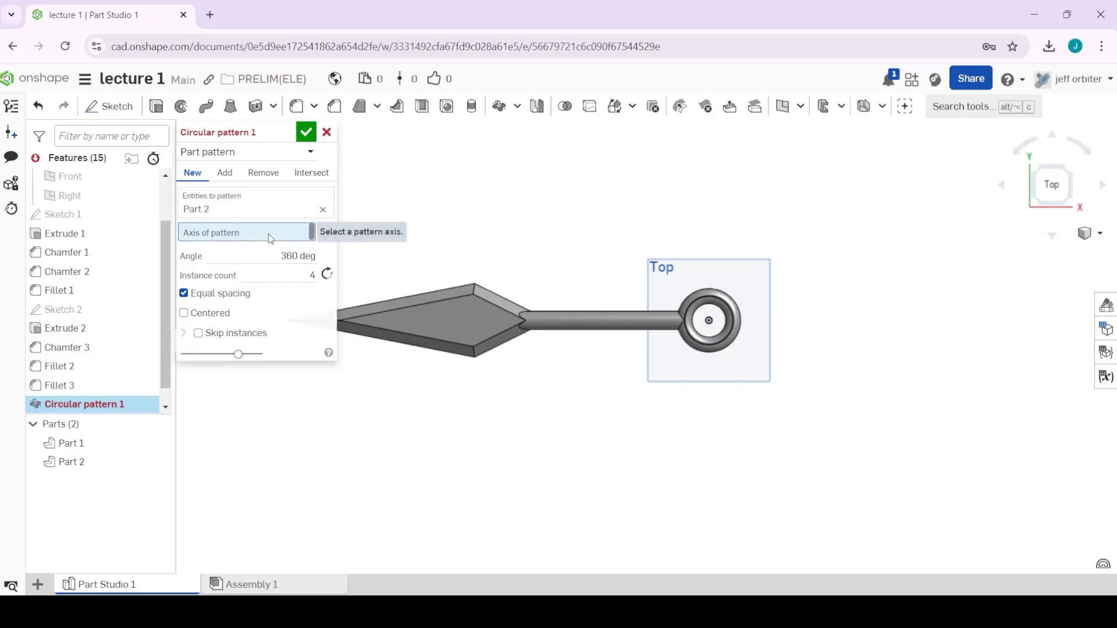
pyautogui.click(699, 335)
pyautogui.scroll(-3, 814, 383)
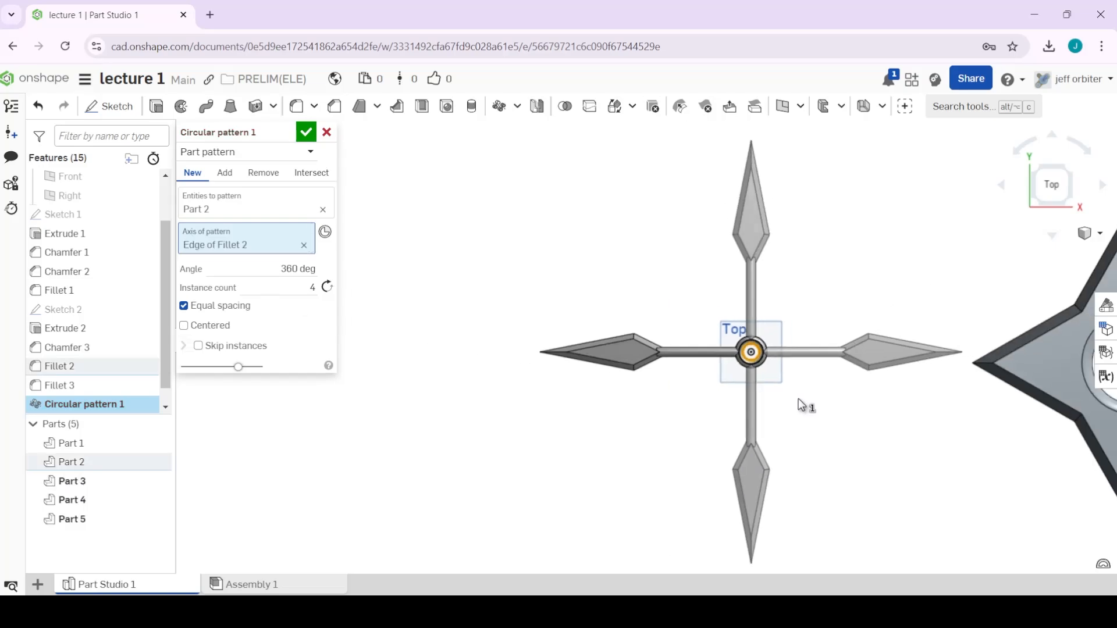
pyautogui.moveTo(802, 405); pyautogui.dragTo(721, 392, button='middle')
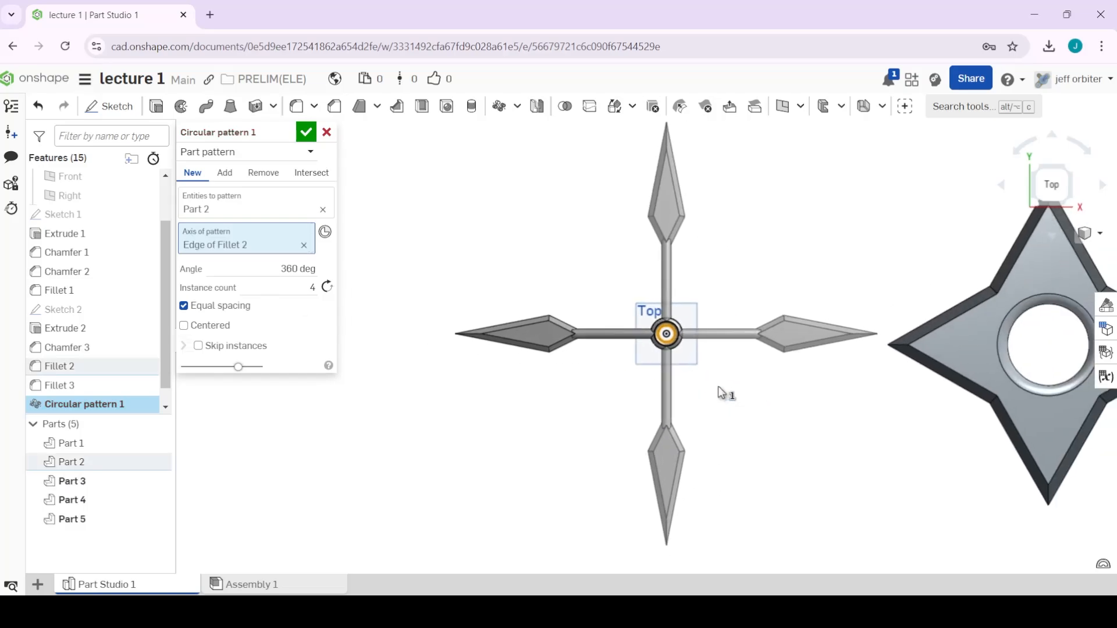
pyautogui.click(290, 289)
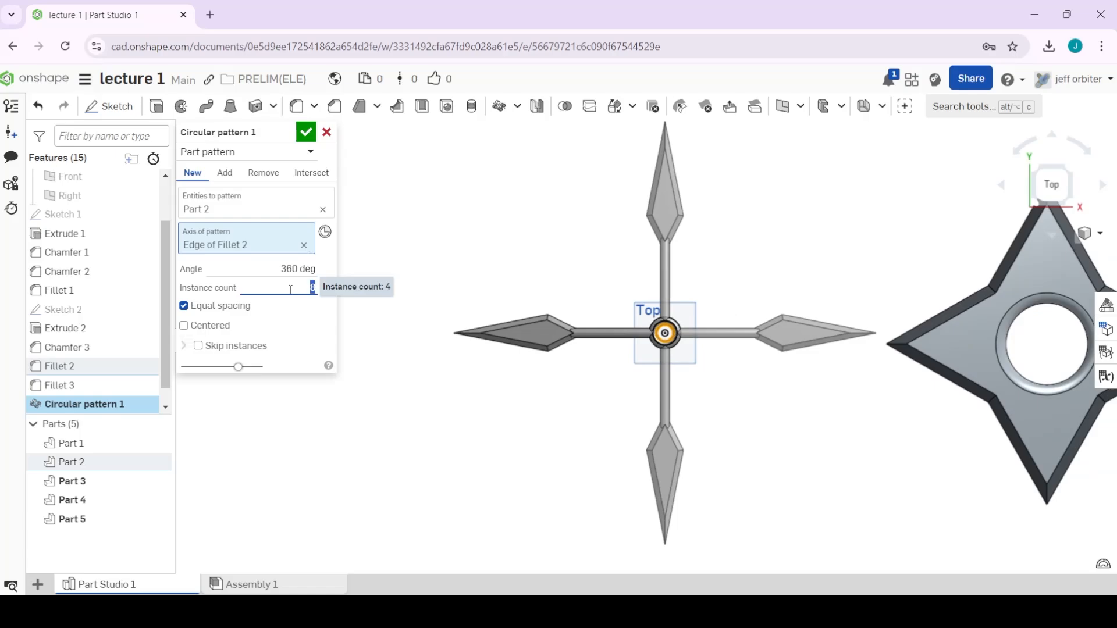
pyautogui.click(306, 132)
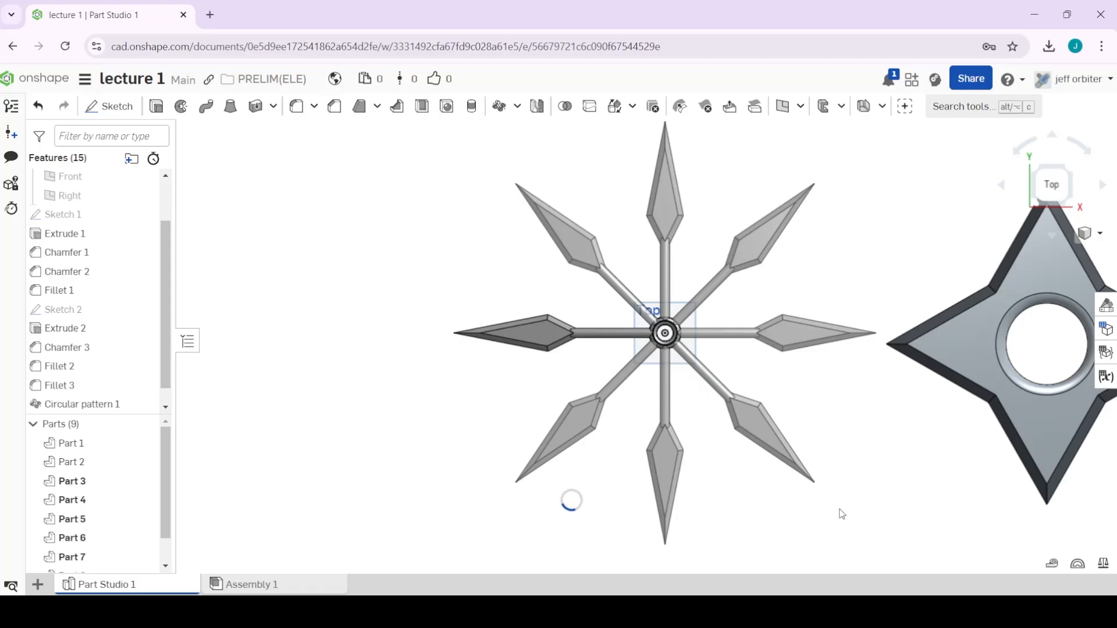
# Review the patterned kunais, and undo the circular pattern.
pyautogui.moveTo(755, 526); pyautogui.dragTo(531, 407, button='right')
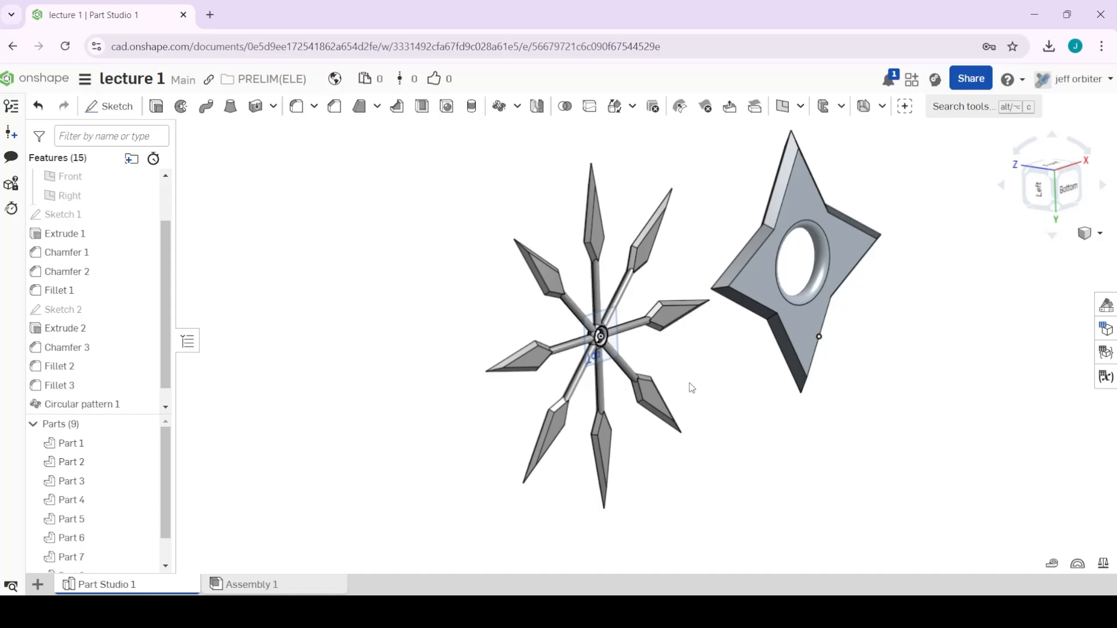
pyautogui.scroll(3, 692, 388)
pyautogui.scroll(-4, 689, 388)
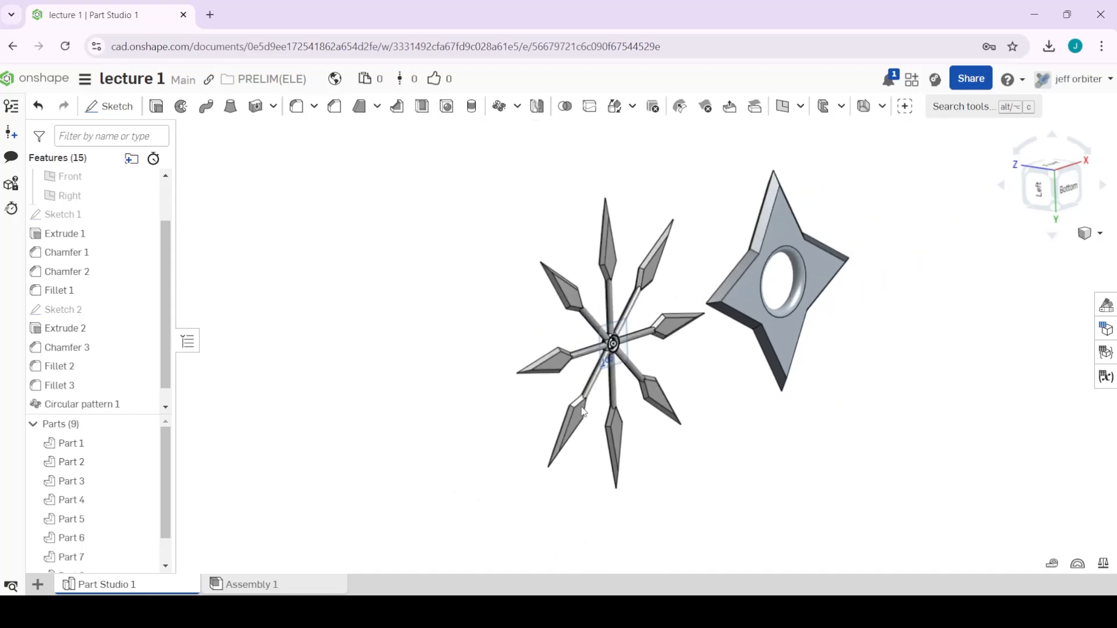
pyautogui.moveTo(583, 412); pyautogui.dragTo(230, 192, button='right')
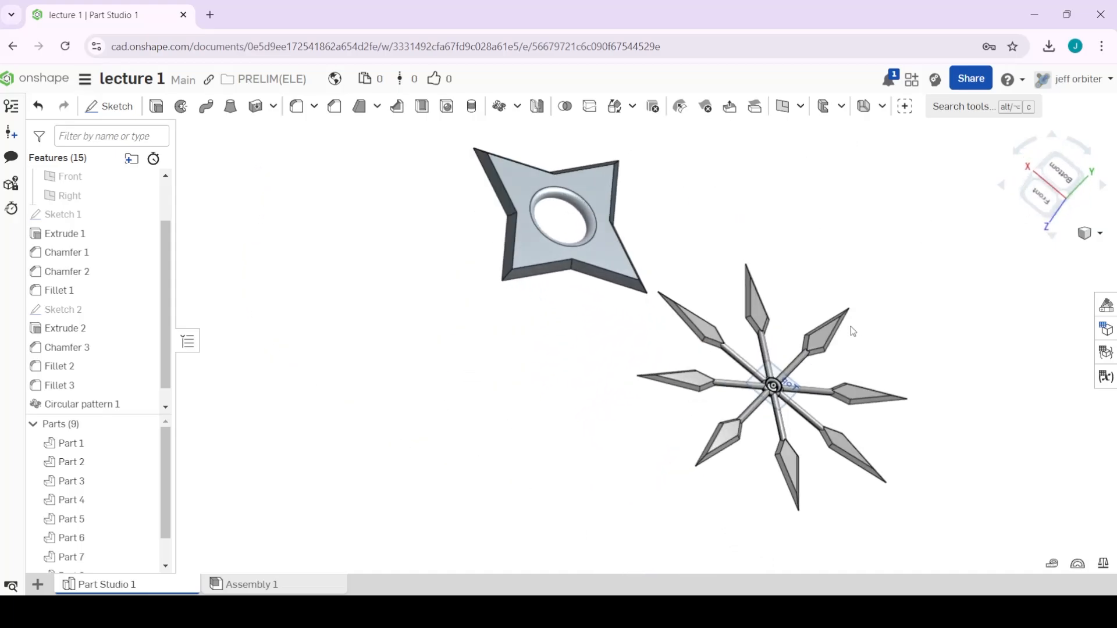
pyautogui.moveTo(852, 331); pyautogui.dragTo(673, 175, button='right')
pyautogui.hotkey('ctrl', 'z')
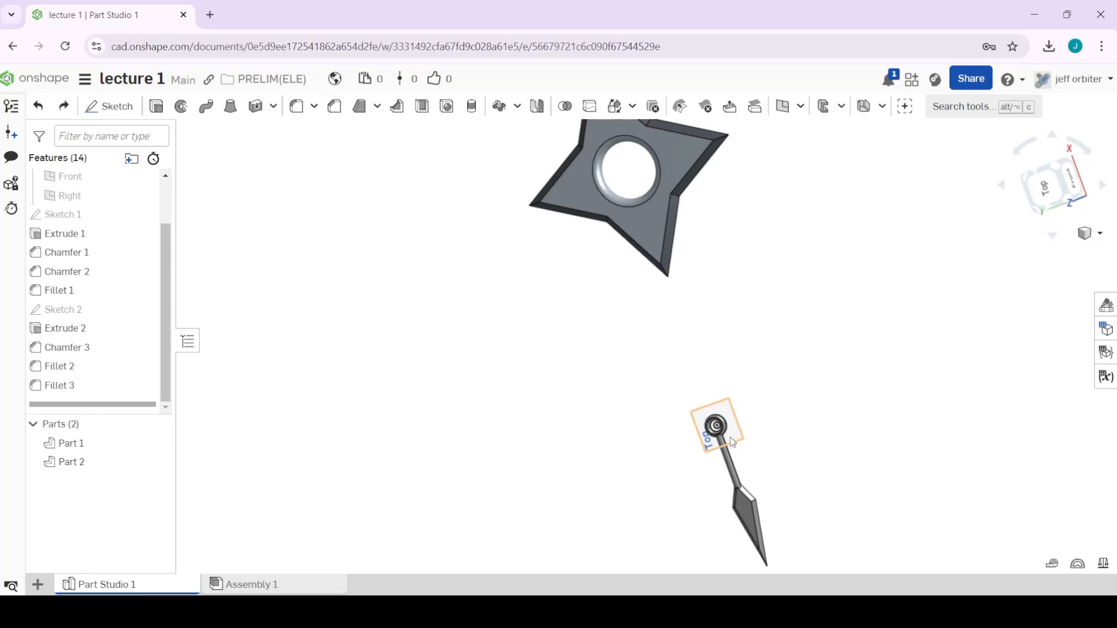
# Examine the kunai's ring, shaft and blade up close, and view it together with the four-pointed star from below.
pyautogui.moveTo(907, 384); pyautogui.dragTo(700, 380, button='right')
pyautogui.moveTo(701, 383); pyautogui.dragTo(899, 345, button='middle')
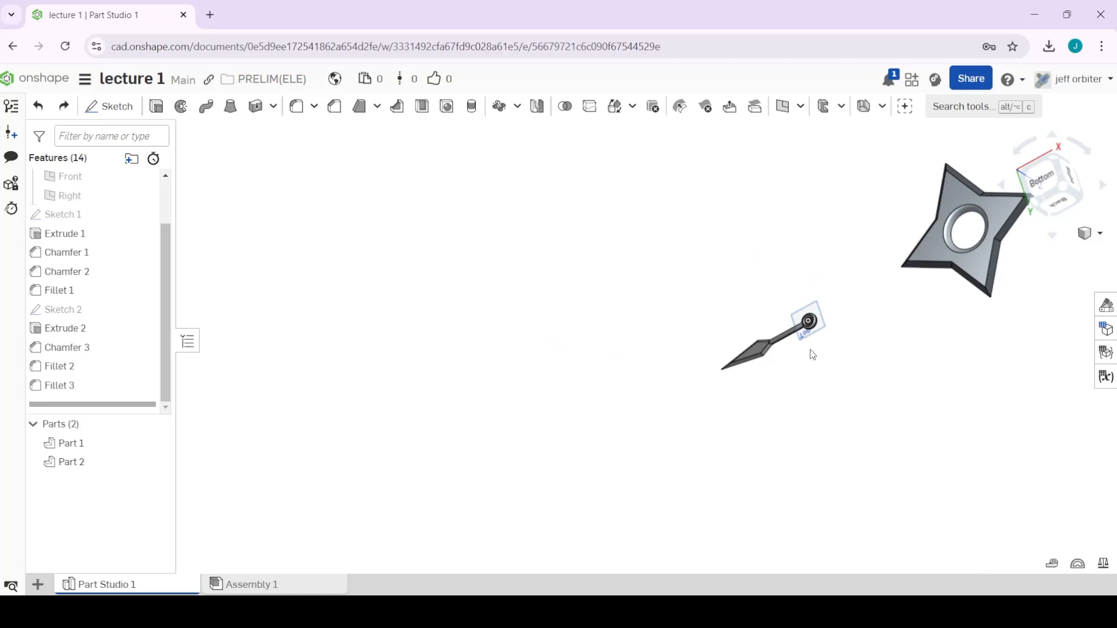
pyautogui.scroll(5, 794, 314)
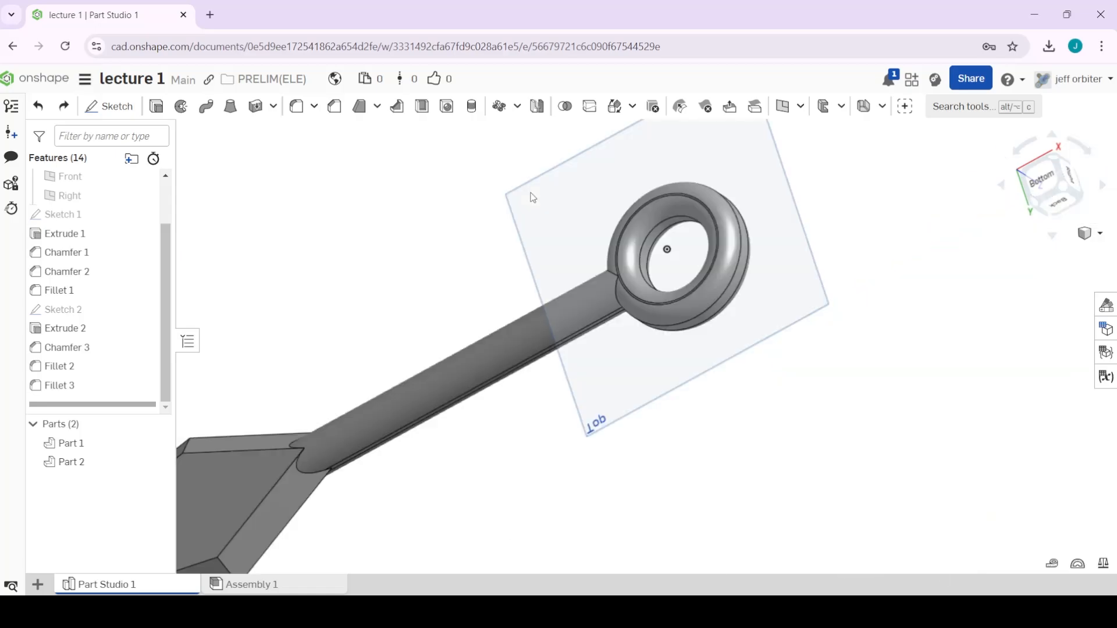
pyautogui.scroll(-4, 620, 250)
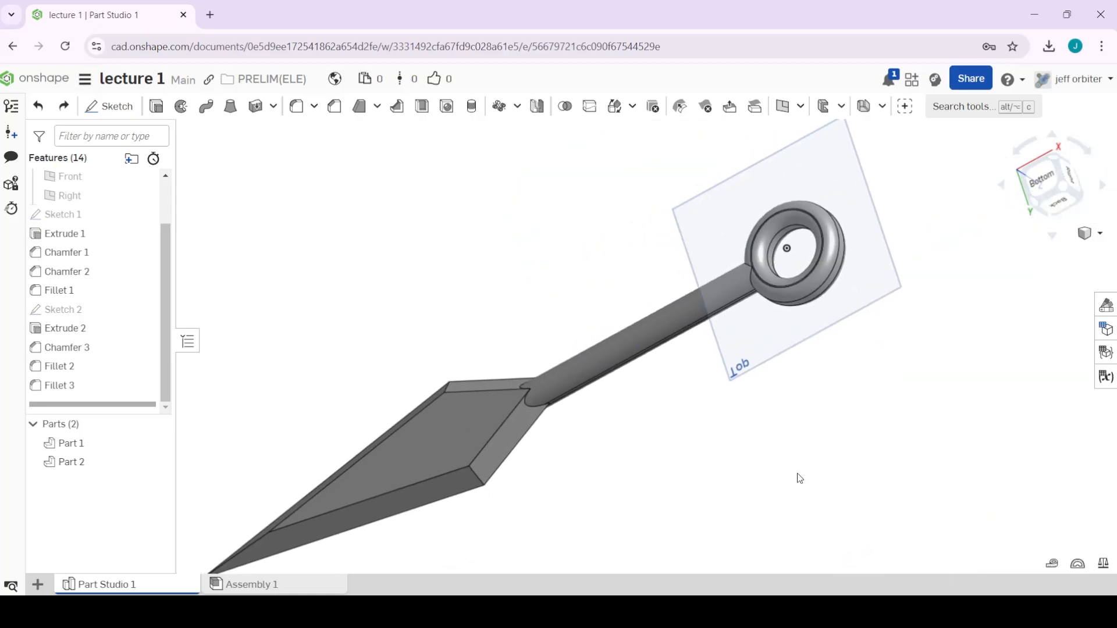
pyautogui.scroll(-2, 794, 474)
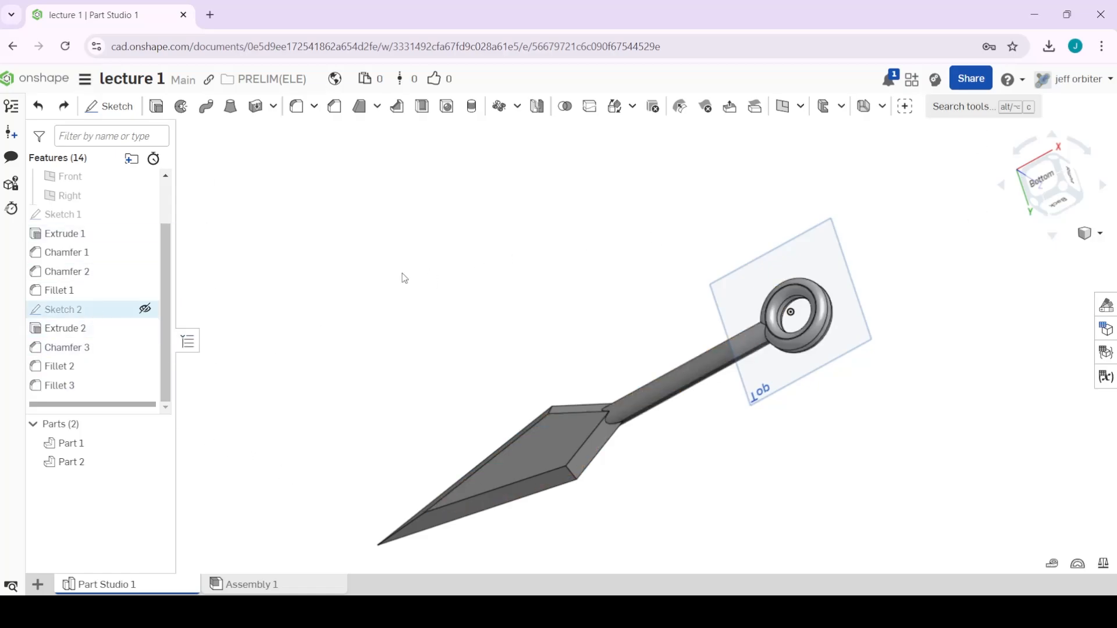
pyautogui.scroll(-3, 855, 459)
pyautogui.scroll(-3, 758, 350)
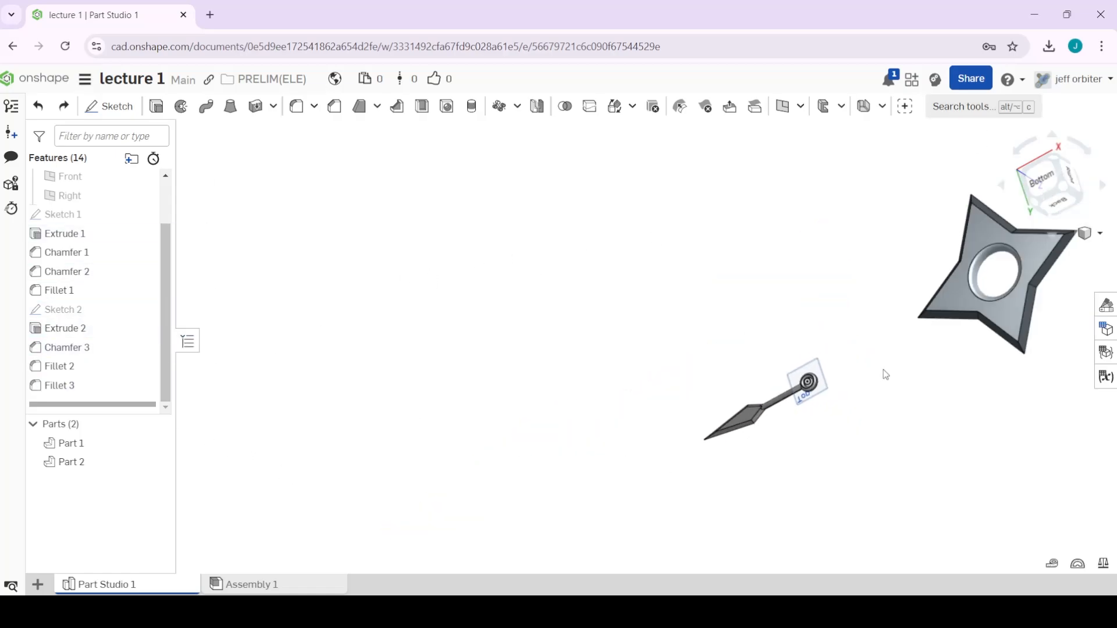
pyautogui.moveTo(883, 371); pyautogui.dragTo(561, 325, button='middle')
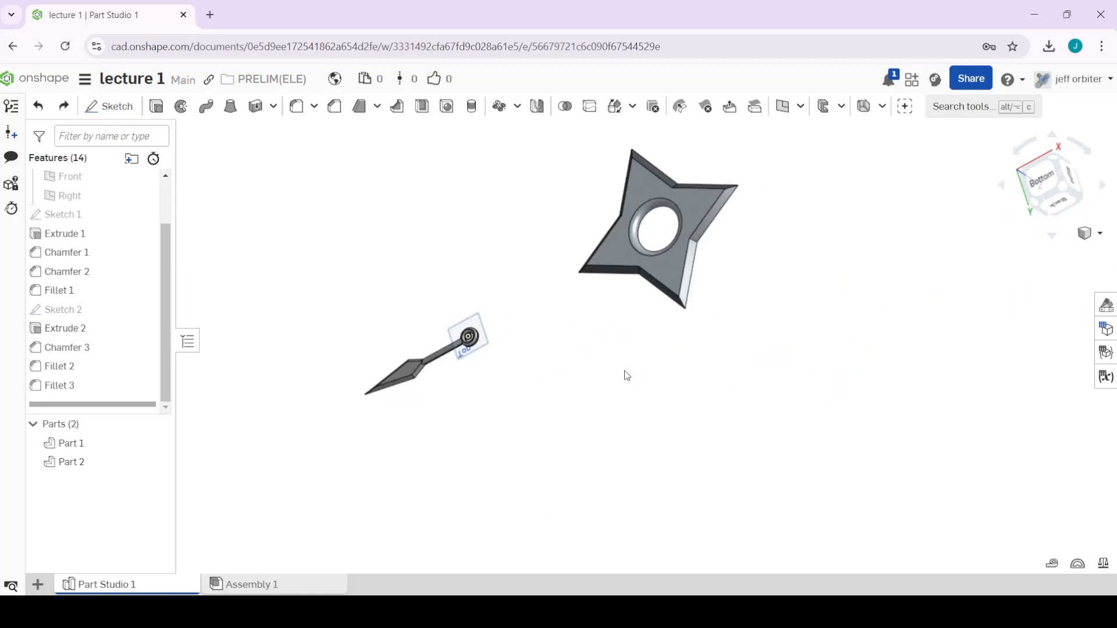
pyautogui.scroll(6, 400, 383)
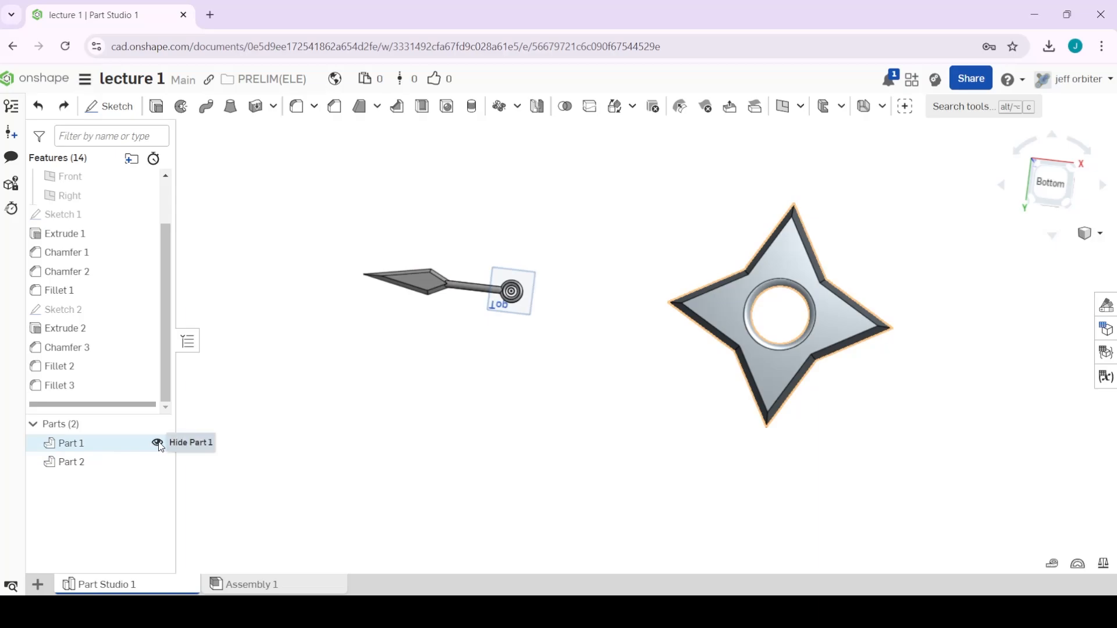
# Hide and show the star part twice, and hide and show the kunai part once.
pyautogui.click(158, 443)
pyautogui.click(158, 444)
pyautogui.click(158, 443)
pyautogui.click(158, 443)
pyautogui.click(157, 462)
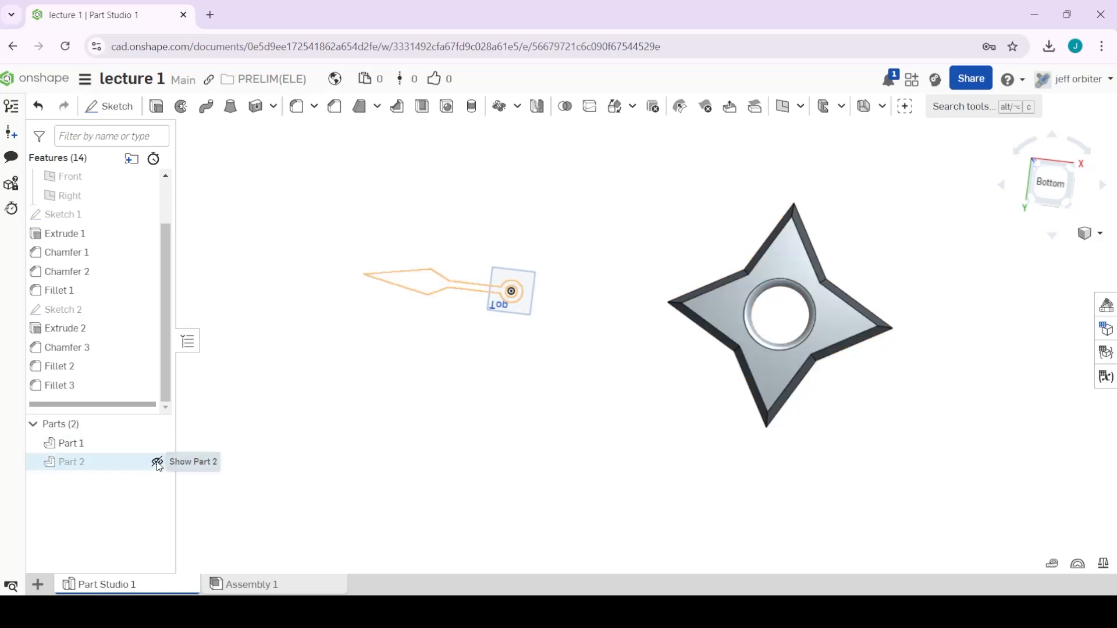
pyautogui.click(158, 461)
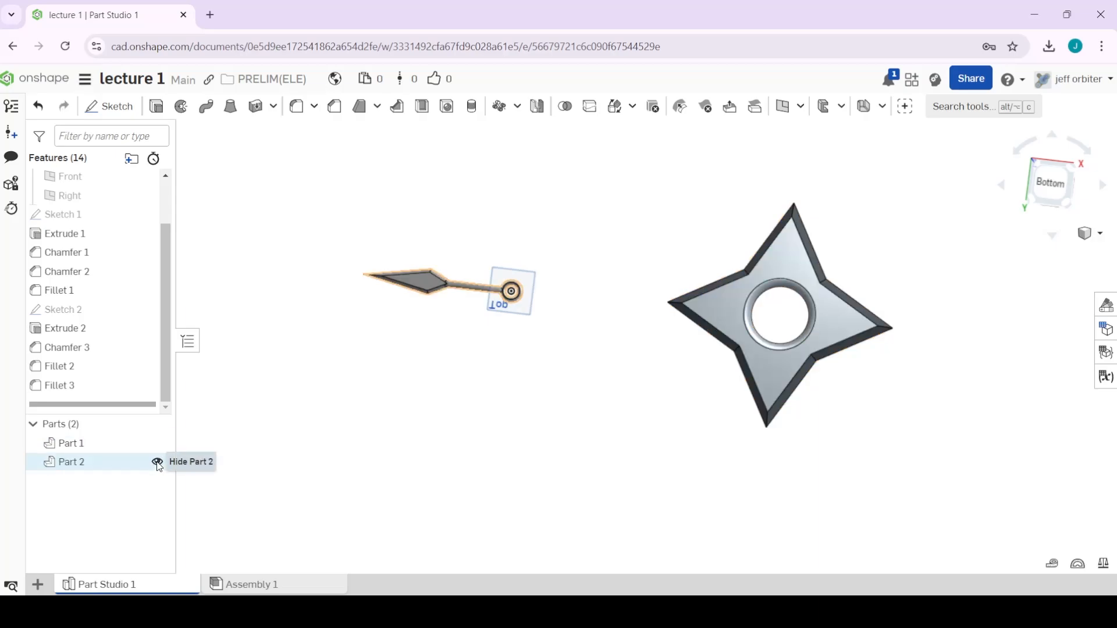
# Rename the star part, Part 1, as shuriken.
pyautogui.rightClick(82, 448)
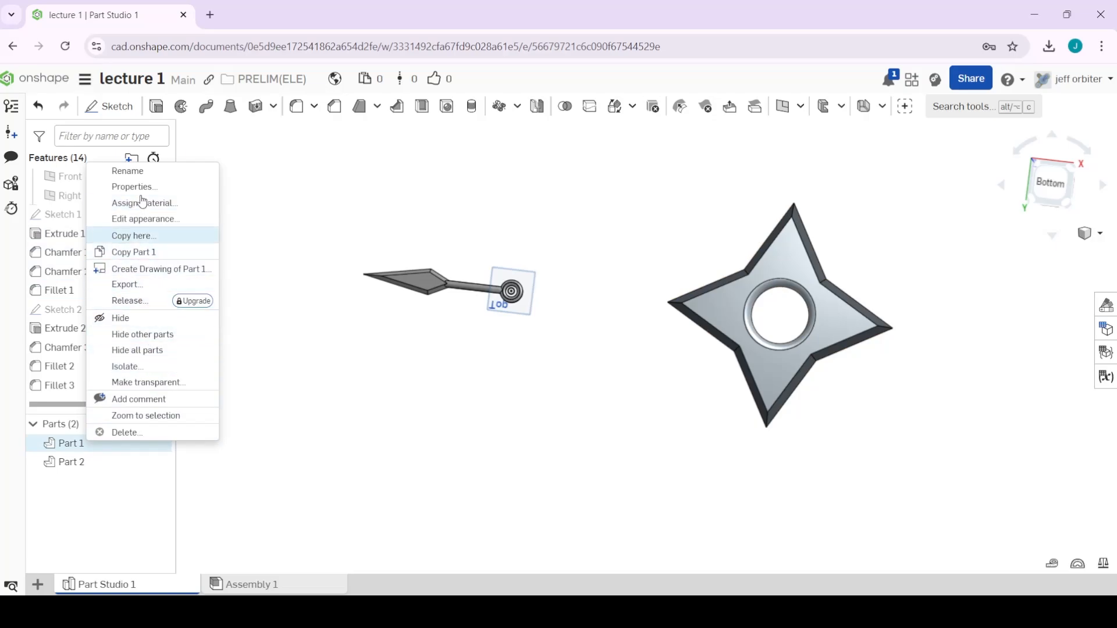
pyautogui.click(142, 172)
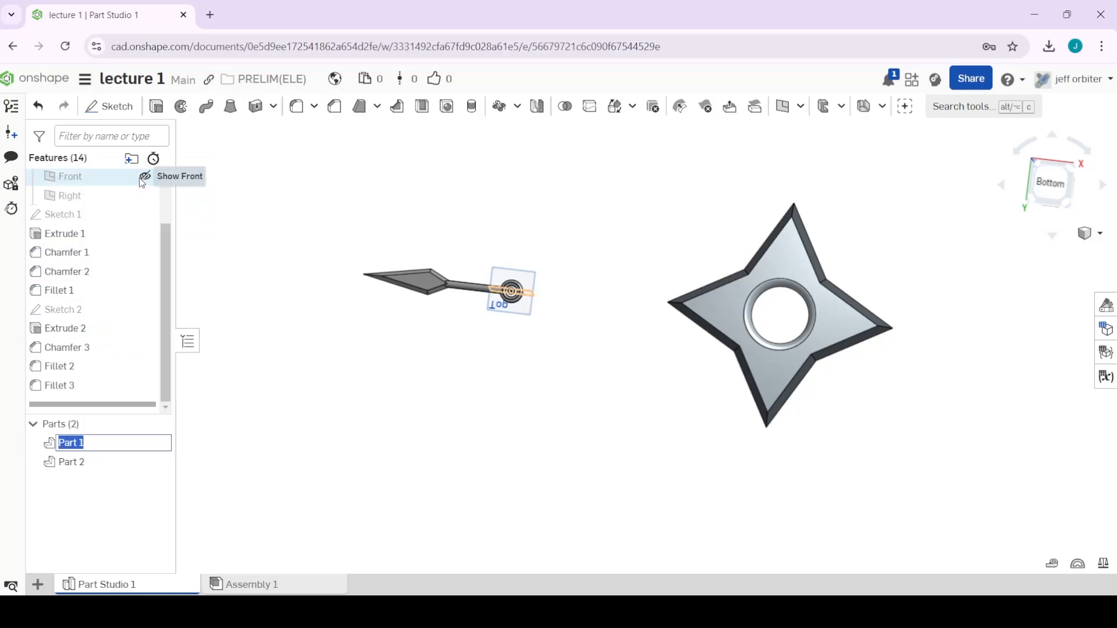
pyautogui.write('riken')
pyautogui.press('Return')
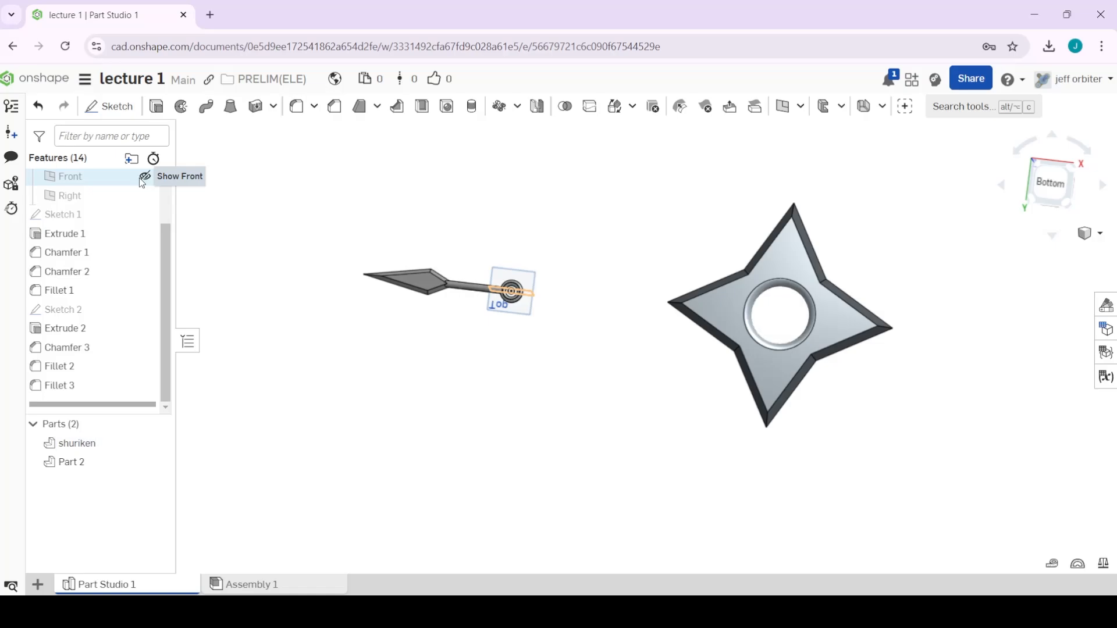
# Rename Part 2 as kunai.
pyautogui.rightClick(90, 462)
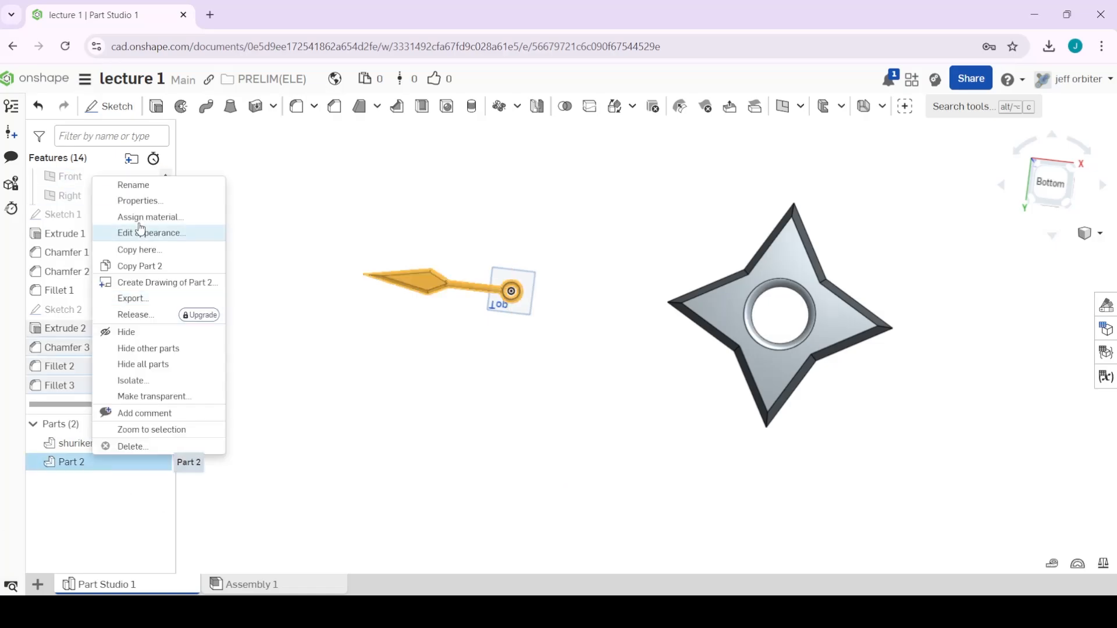
pyautogui.click(152, 187)
pyautogui.write('kunai')
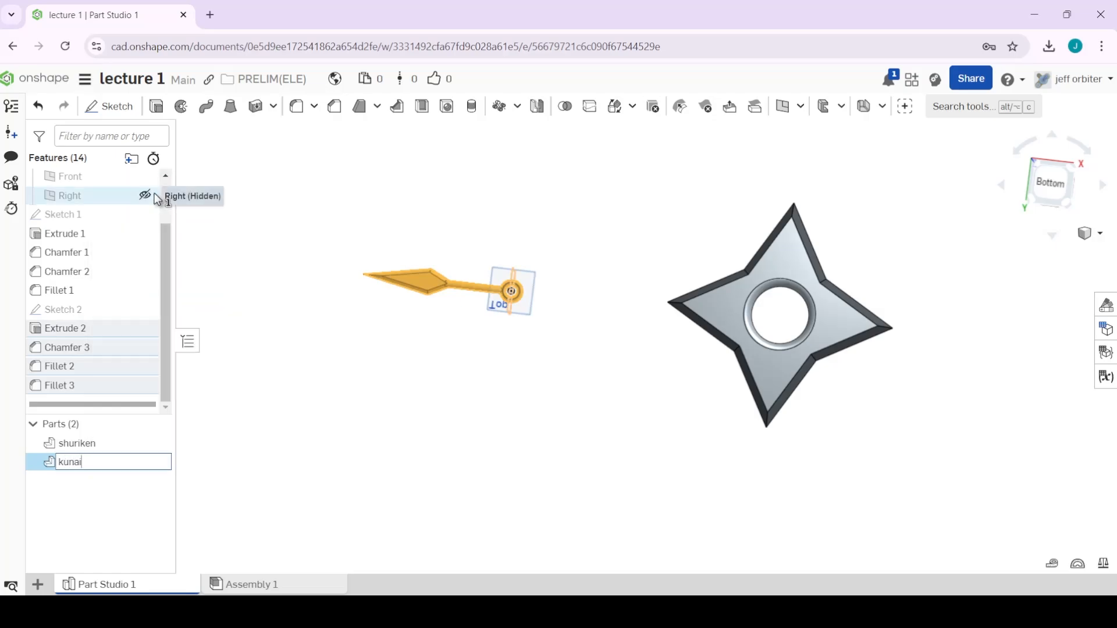
pyautogui.press('Return')
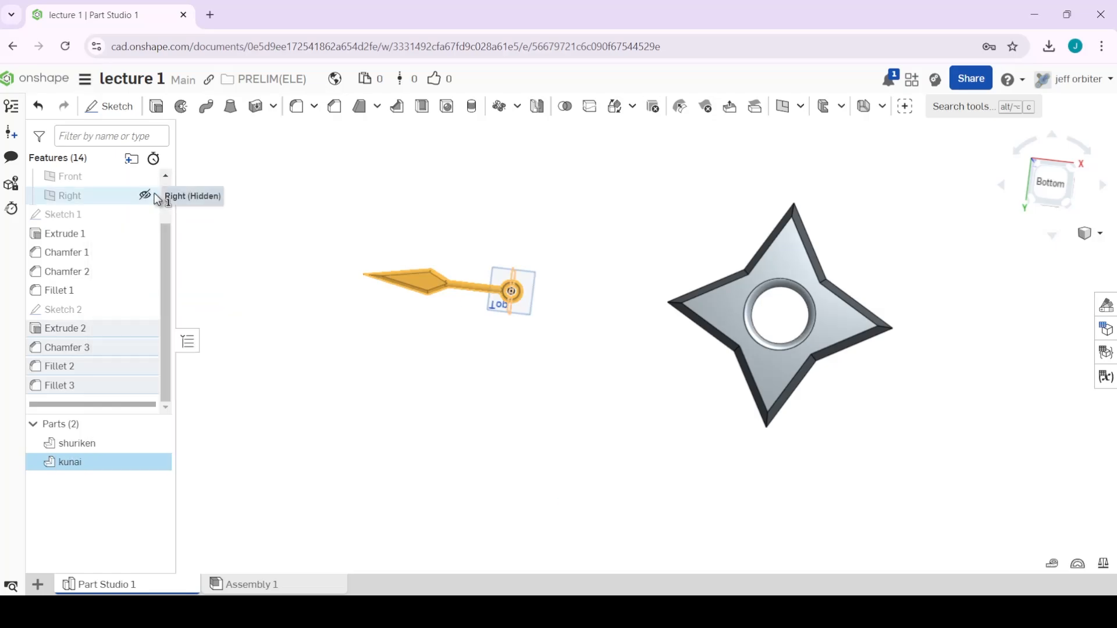